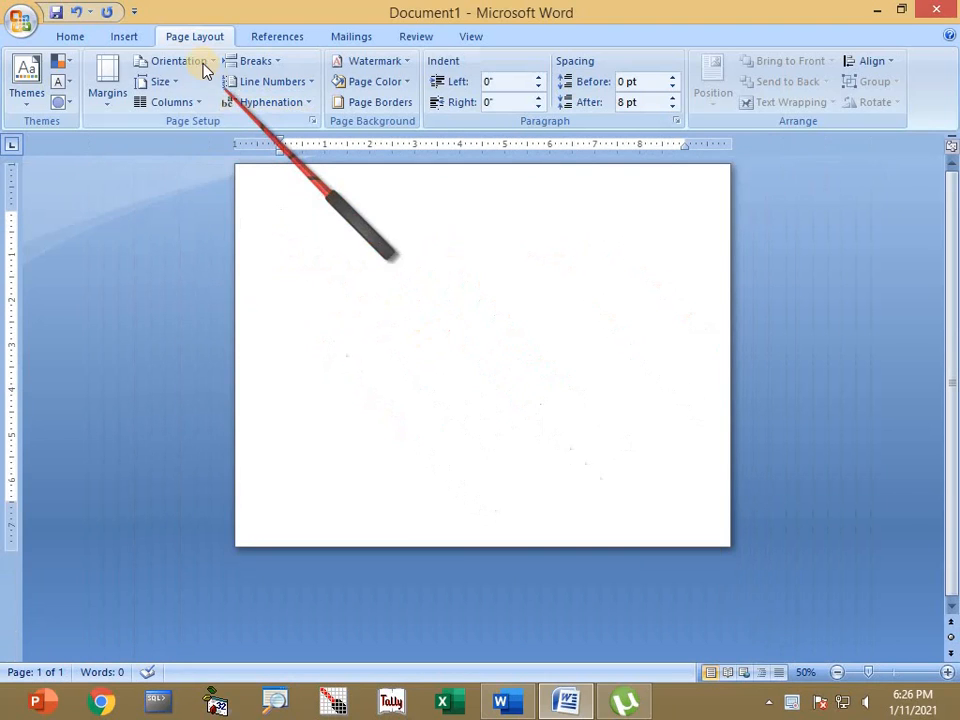
Switch the page orientation to portrait and back to landscape
left_click(195, 62)
left_click(199, 90)
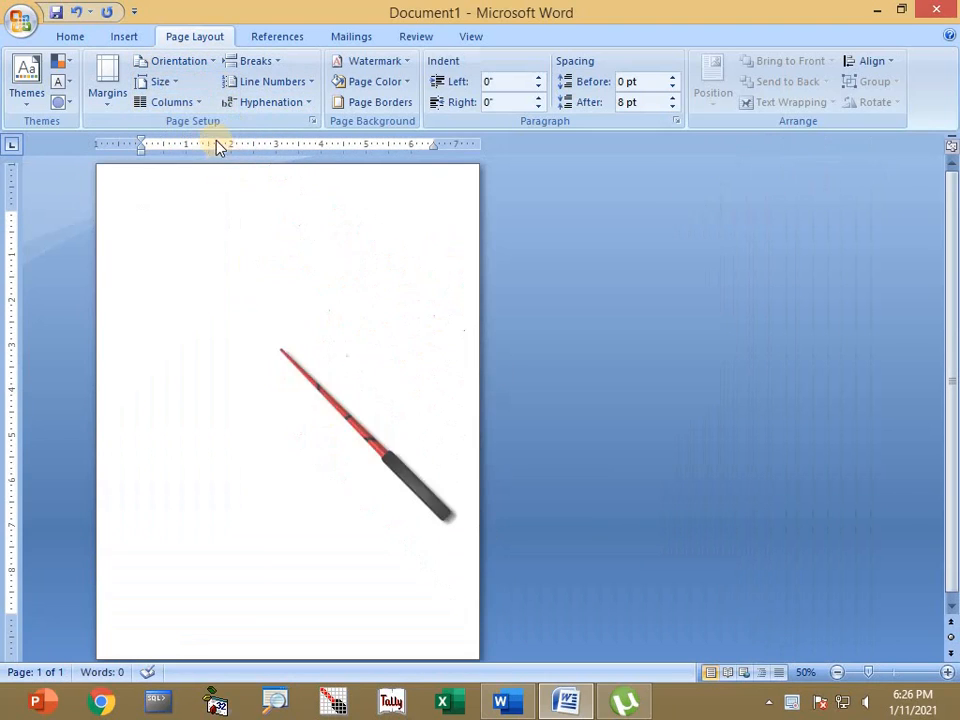
left_click(199, 62)
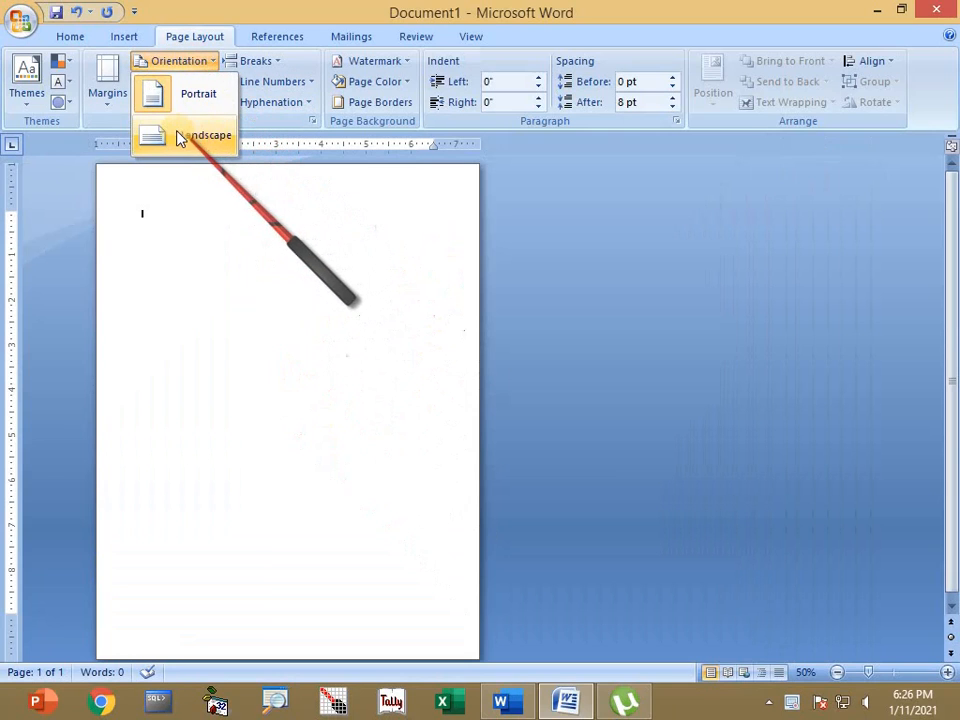
left_click(196, 138)
scroll(620, 437, "up", 3)
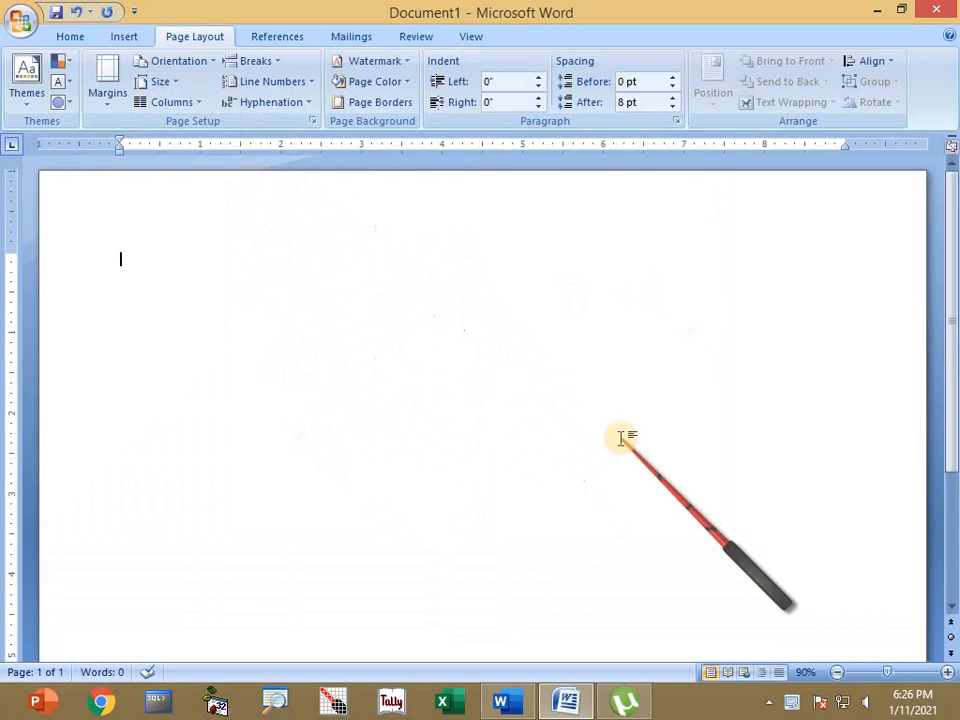
scroll(620, 437, "up", 1)
Insert a table of 9 columns and 8 rows and stretch it to make the rows taller
left_click(124, 34)
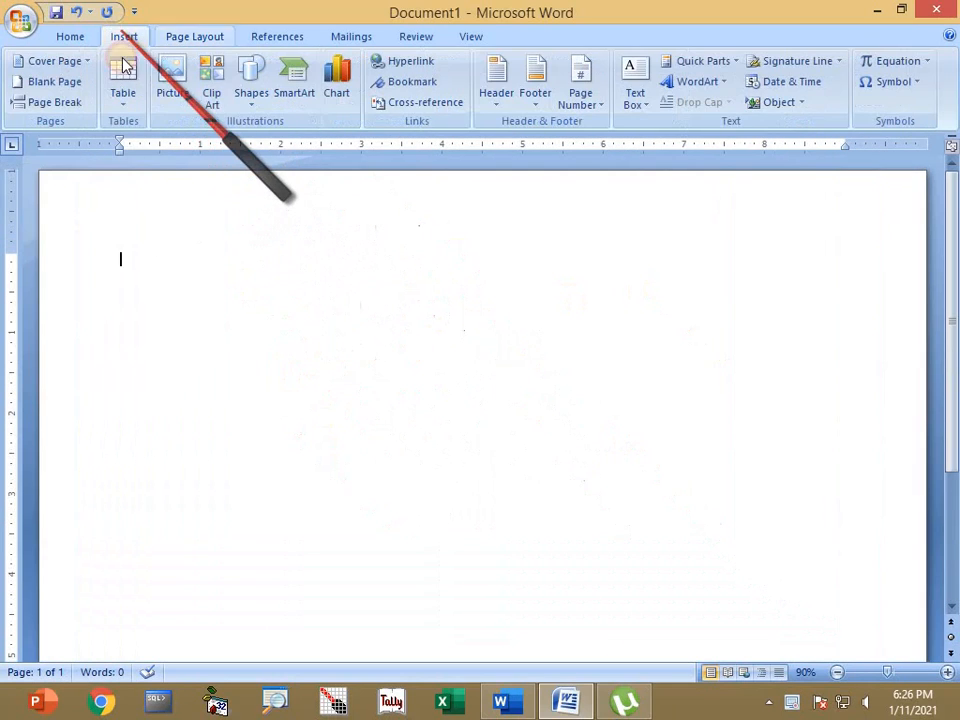
left_click(118, 95)
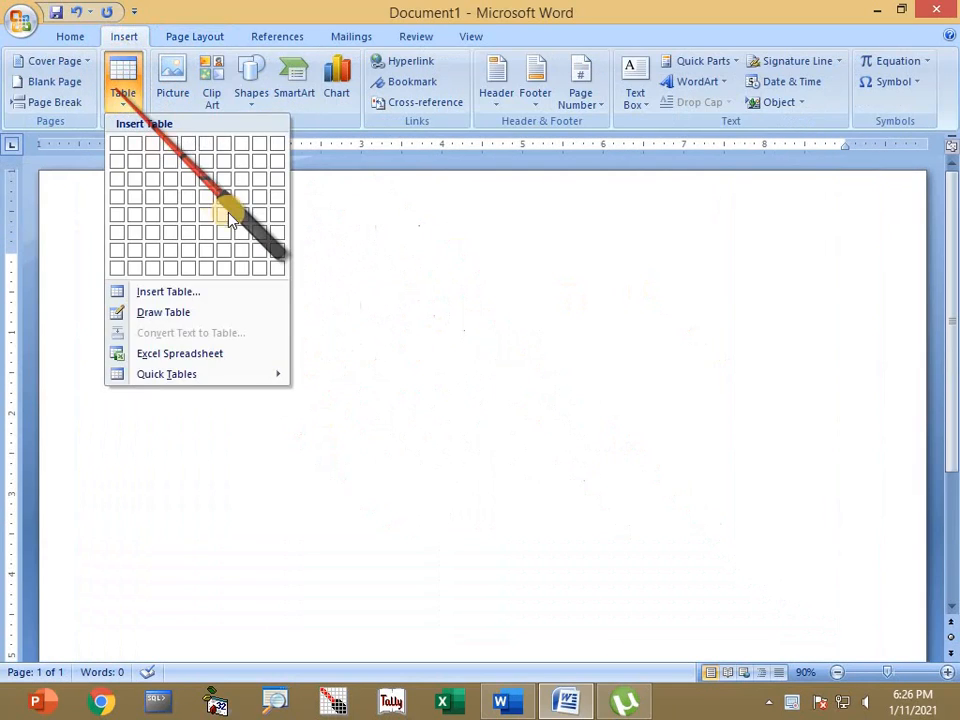
left_click(268, 265)
left_click_drag(852, 380, 817, 545)
Insert a second table with 9 columns and 6 rows below the first one and increase its height
left_click(226, 556)
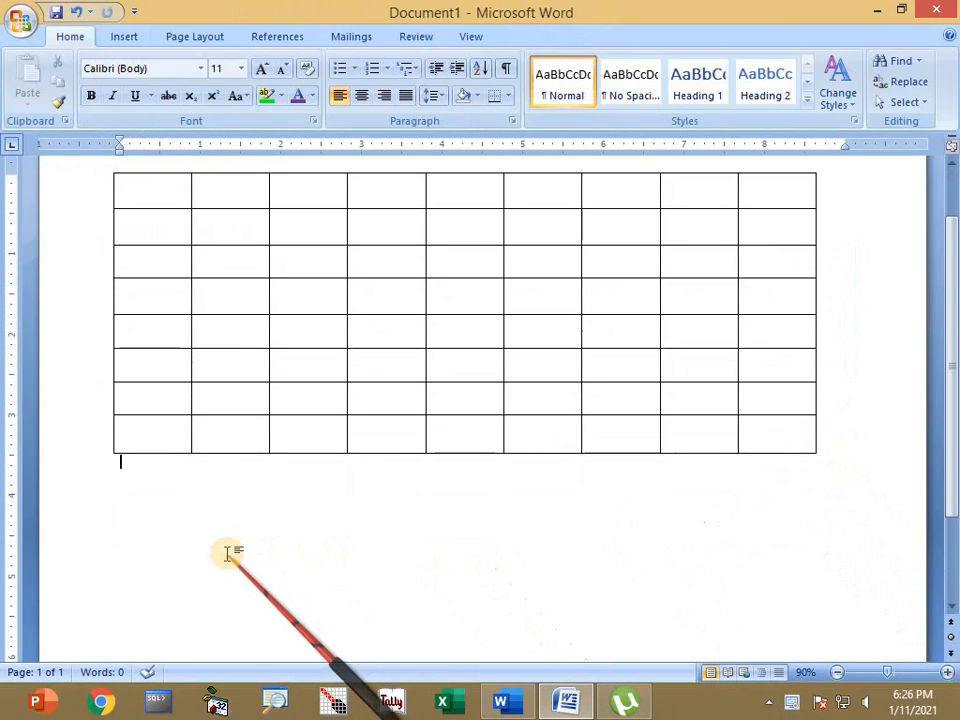
left_click(128, 36)
left_click(135, 96)
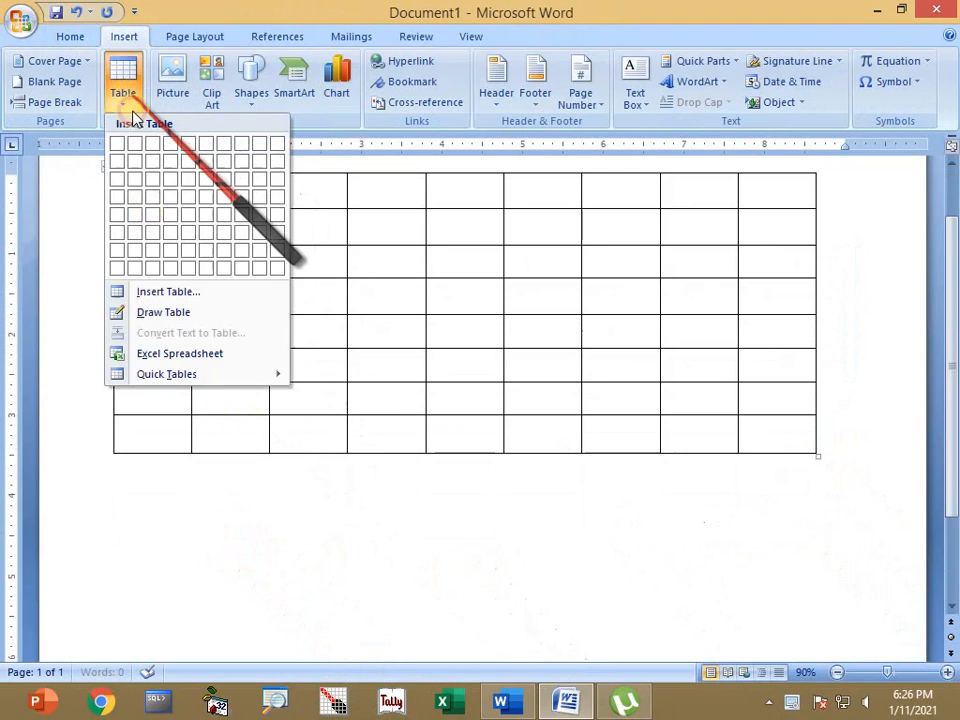
left_click(180, 291)
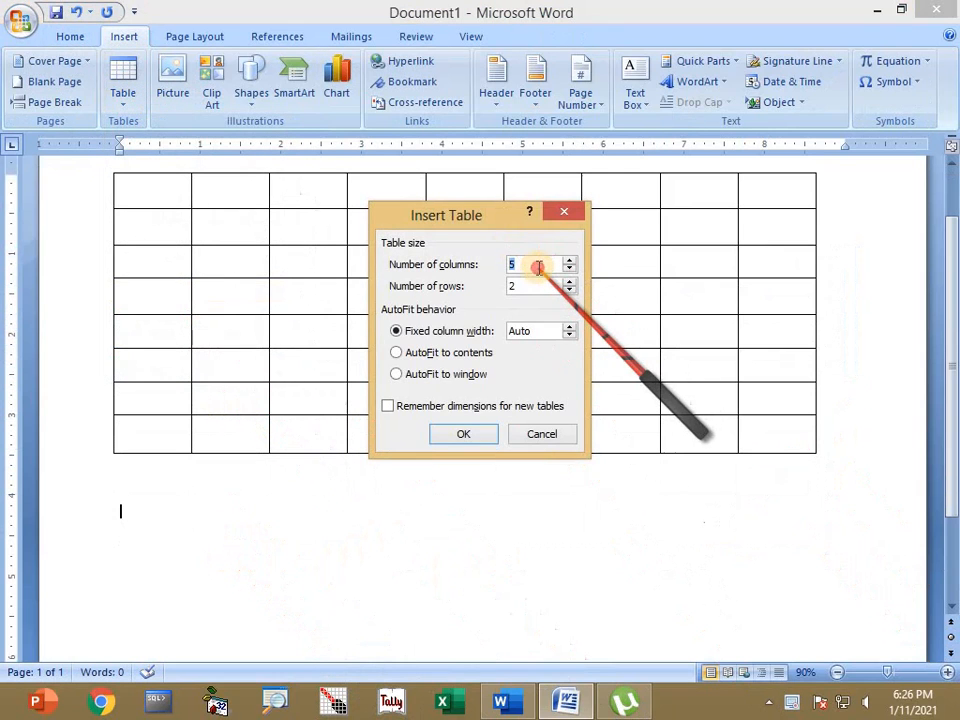
type("9")
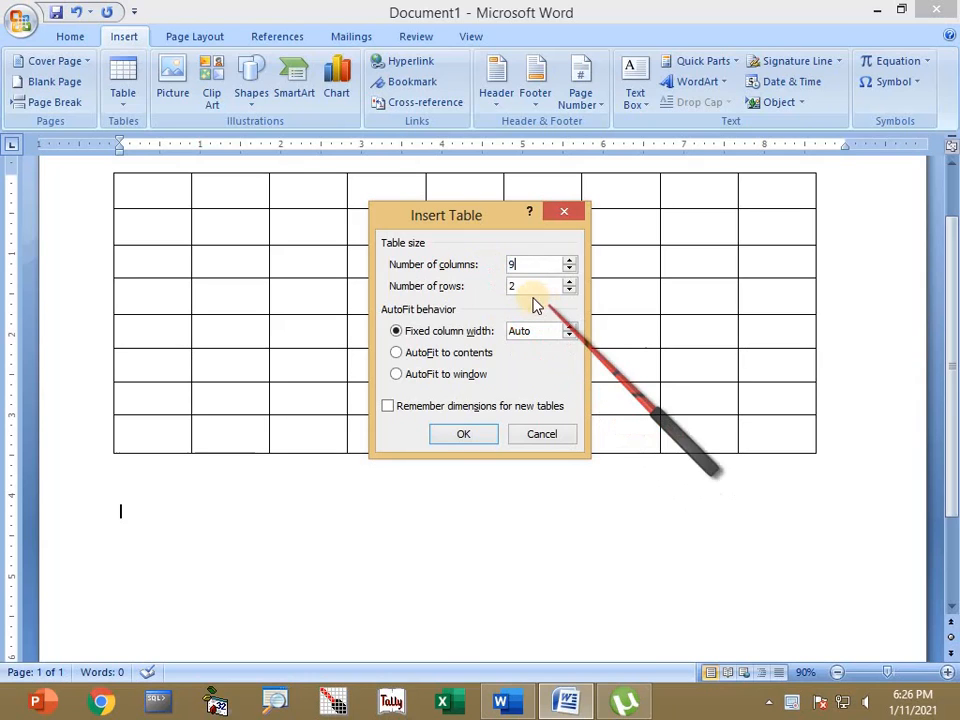
key("Tab")
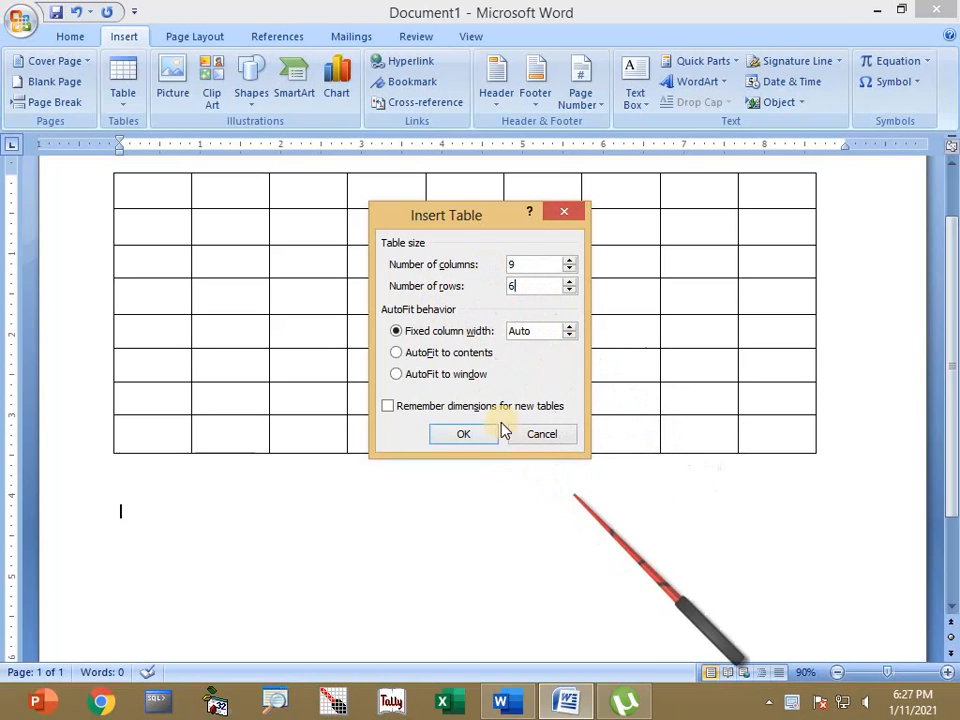
key("Return")
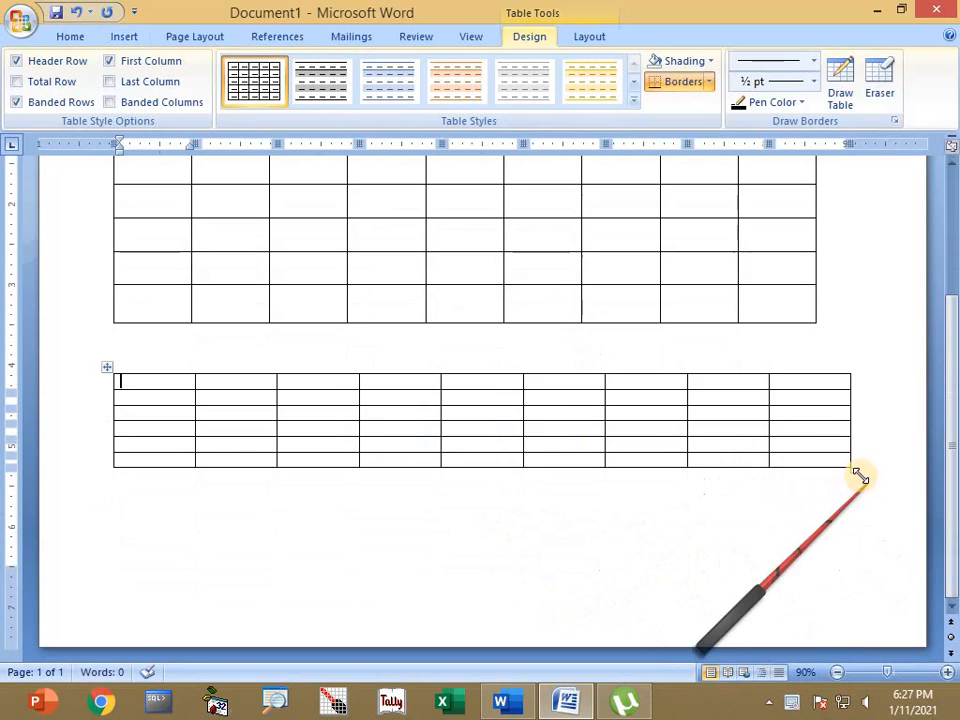
left_click_drag(853, 469, 850, 545)
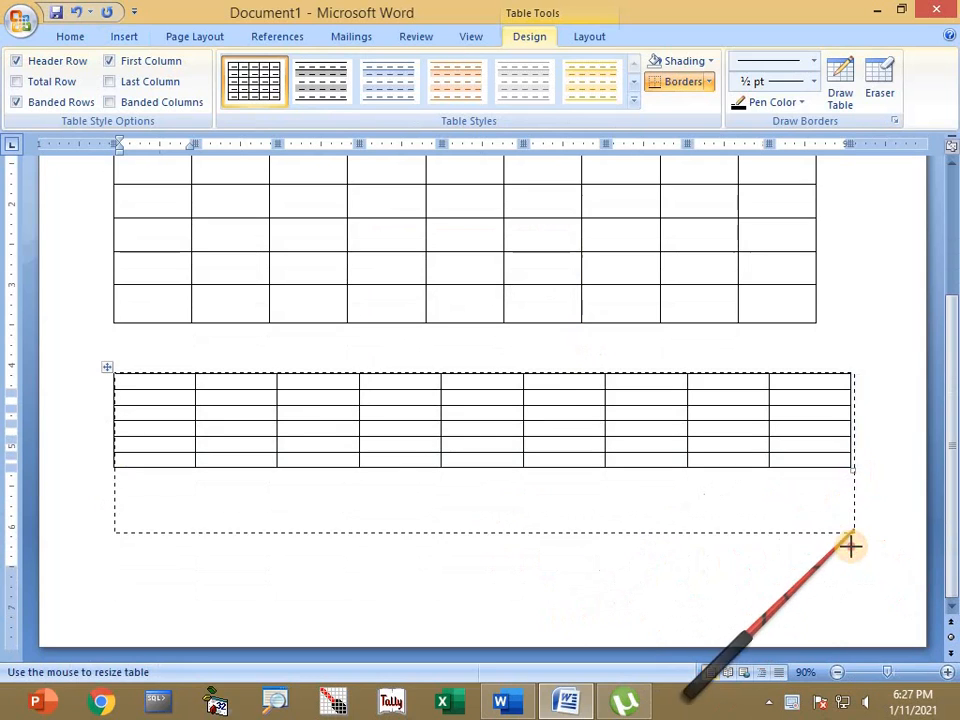
Add a row below the fifth row of the second table
left_click(875, 374)
left_click(845, 349)
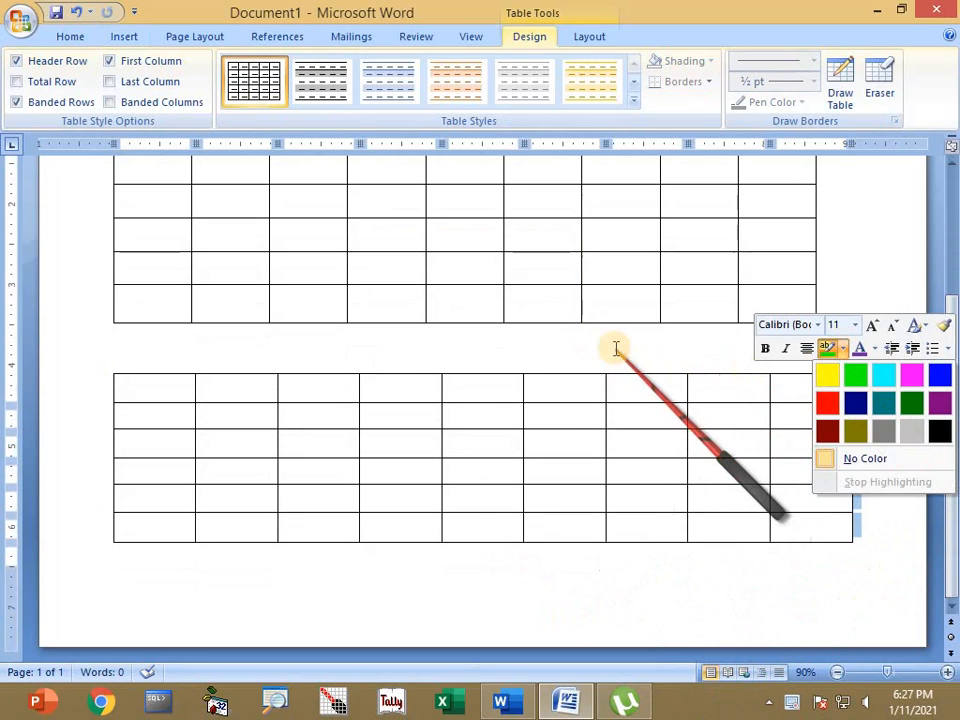
left_click(616, 348)
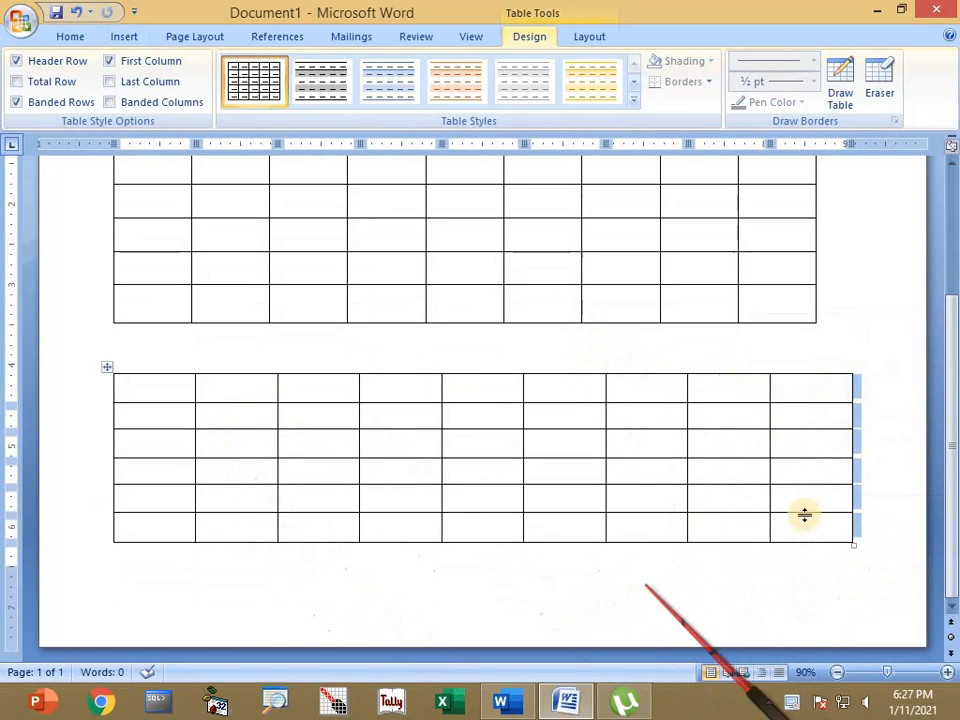
left_click(877, 496)
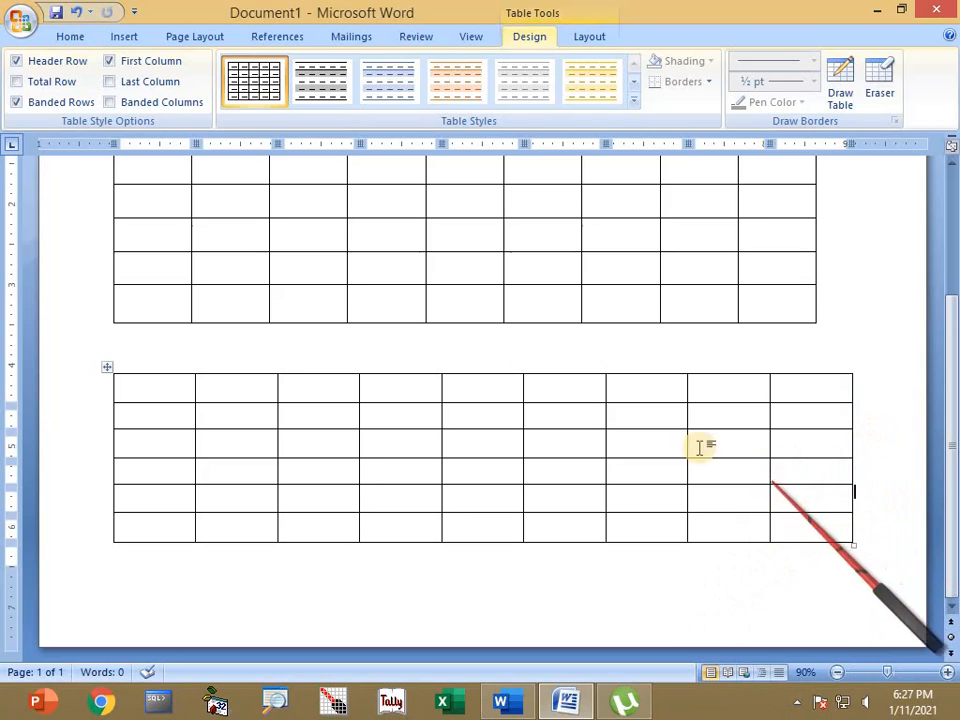
left_click(752, 484)
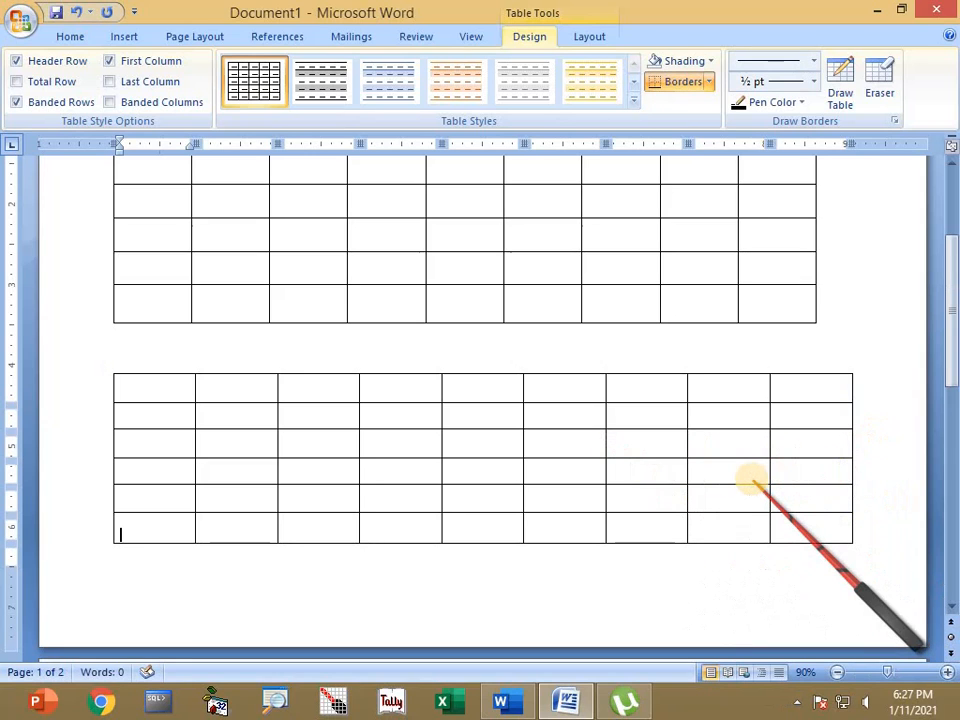
Insert a page break between the two tables to put the second table on page 2
left_click(620, 602)
left_click(622, 346)
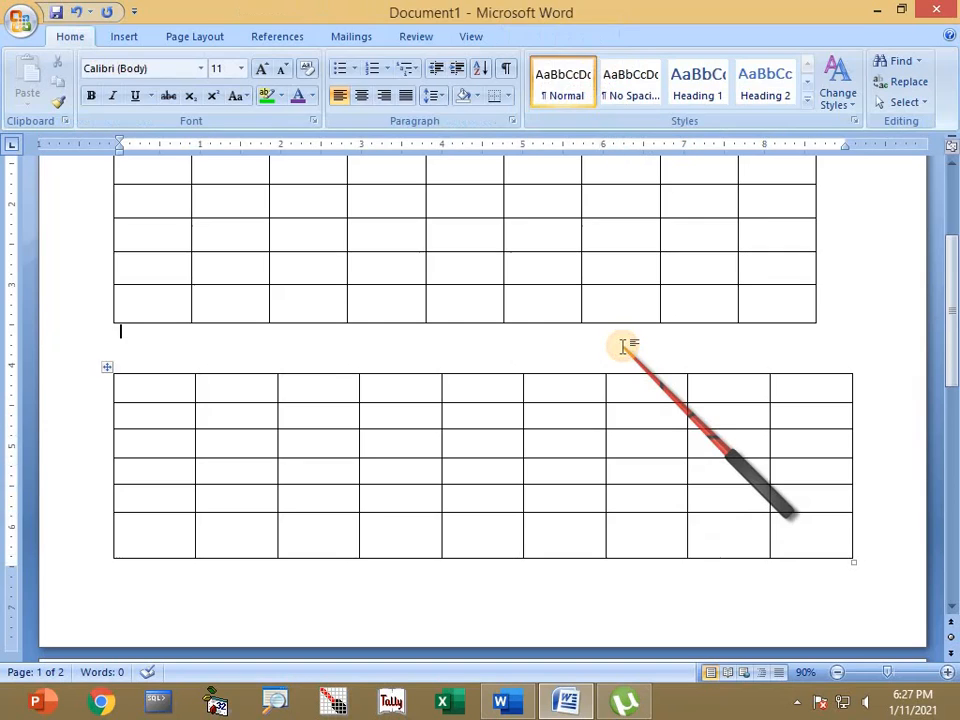
key("ctrl+Return")
scroll(583, 540, "down", 5)
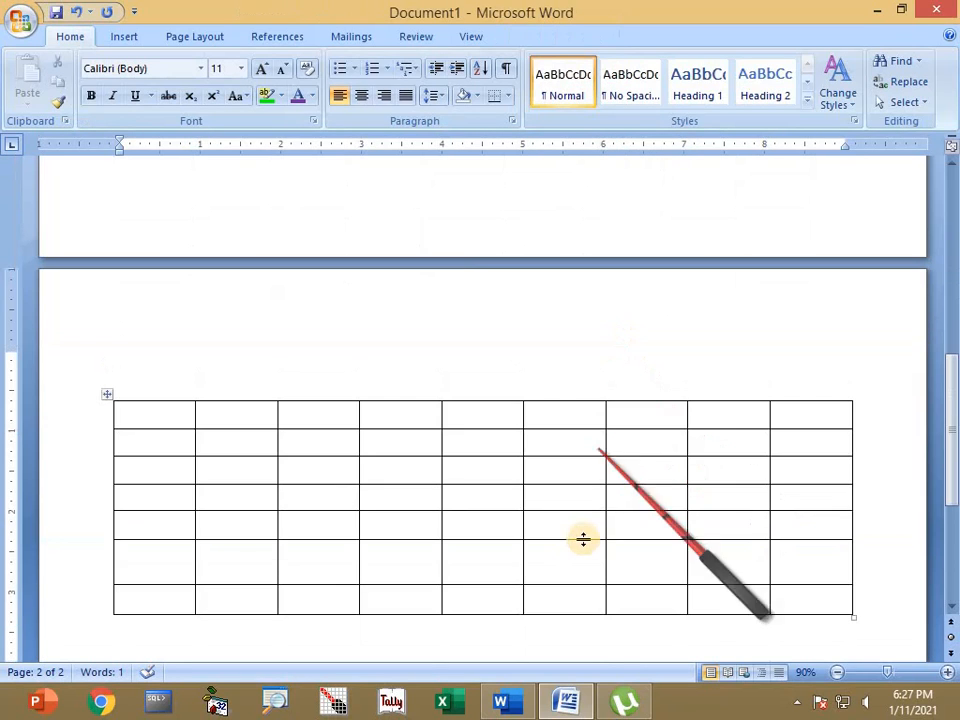
scroll(583, 540, "down", 5)
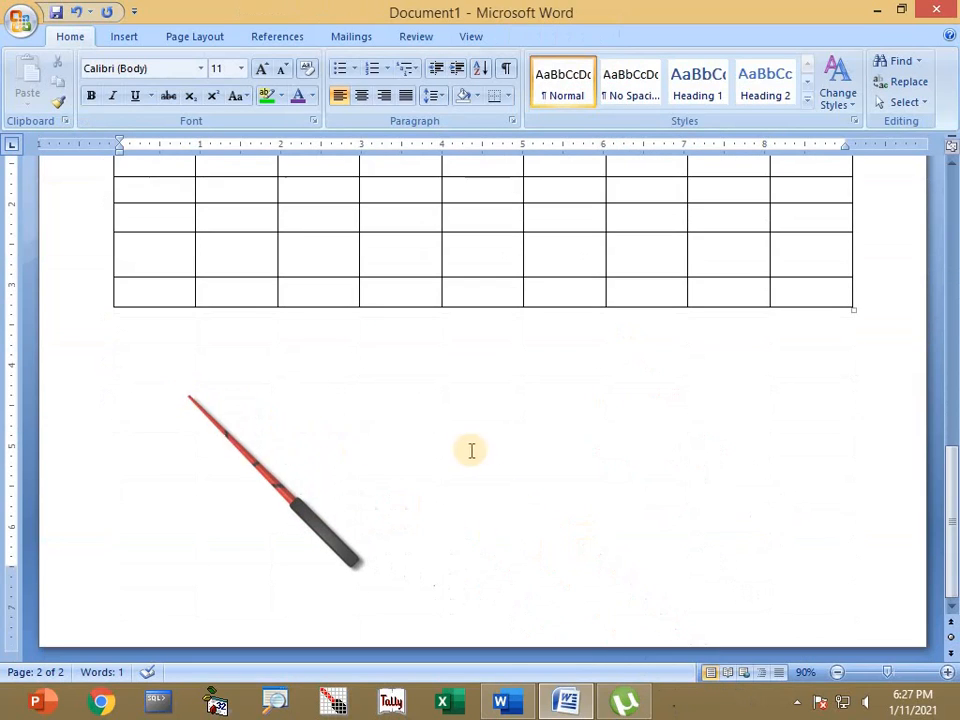
Delete the entire table on page 2
scroll(474, 450, "up", 4)
left_click_drag(165, 321, 791, 506)
left_click(587, 37)
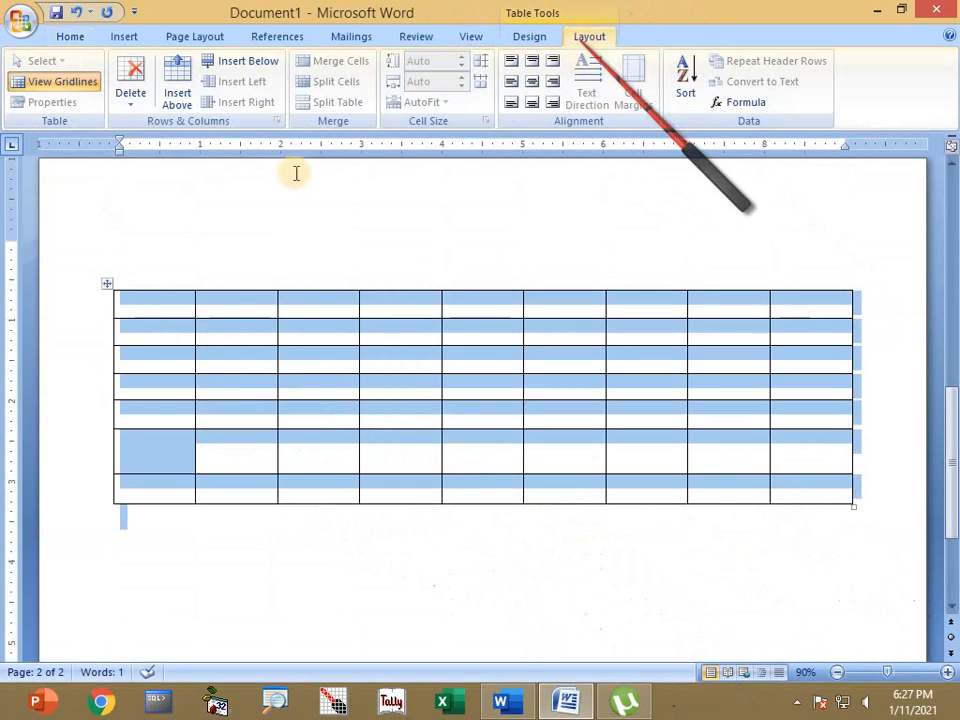
left_click(129, 100)
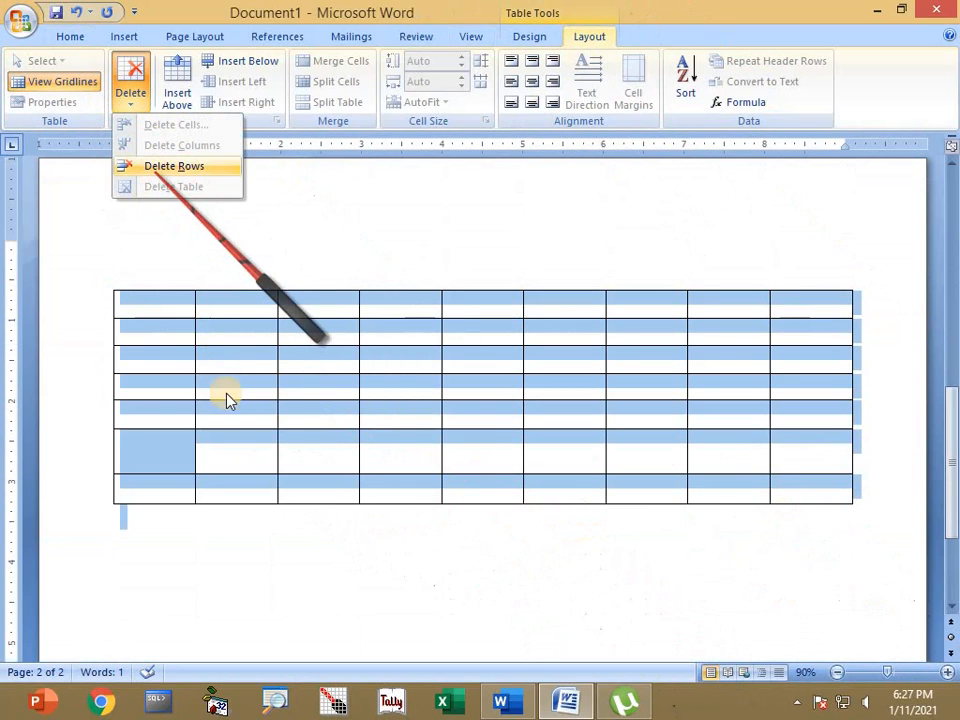
left_click(204, 334)
left_click(178, 330)
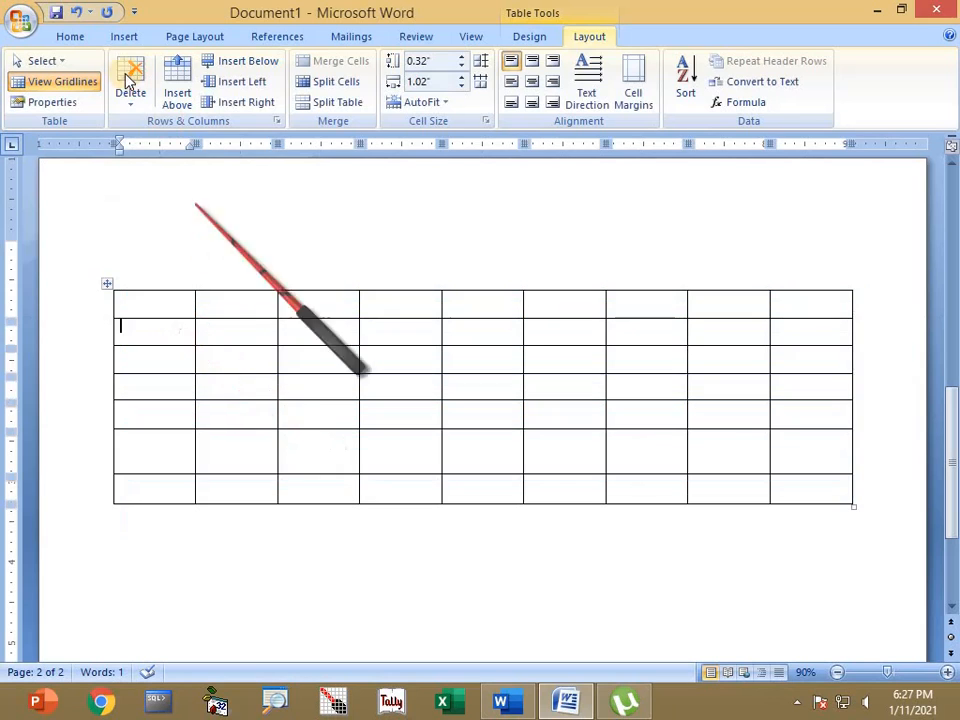
left_click(130, 90)
key("Return")
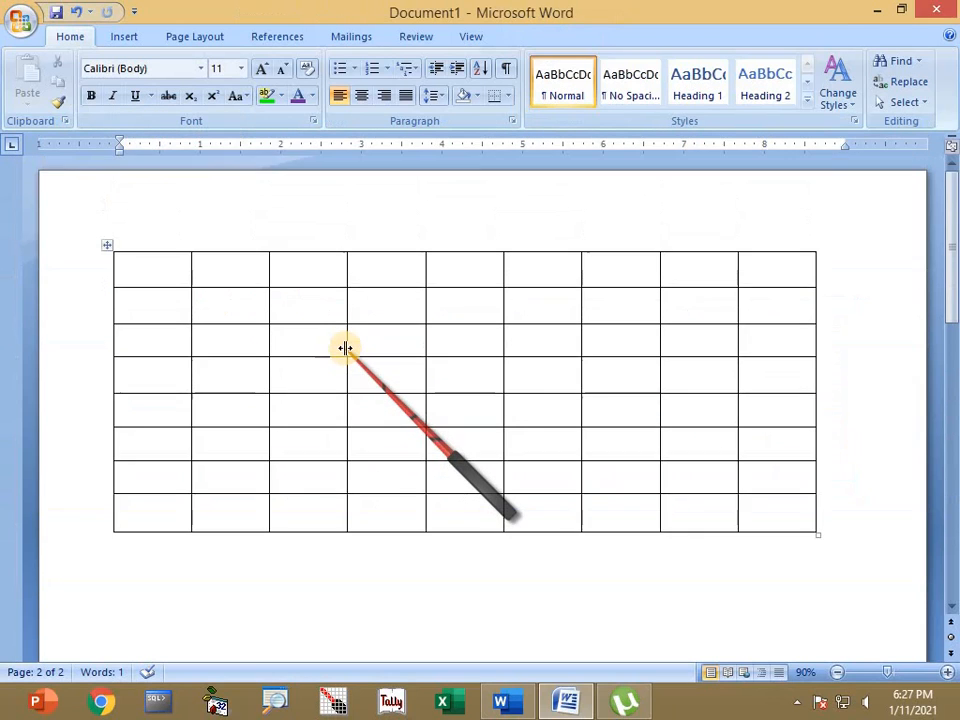
Draw the outer frame of a table about 9.2 by 3.6 inches on the blank second page
scroll(344, 348, "down", 10)
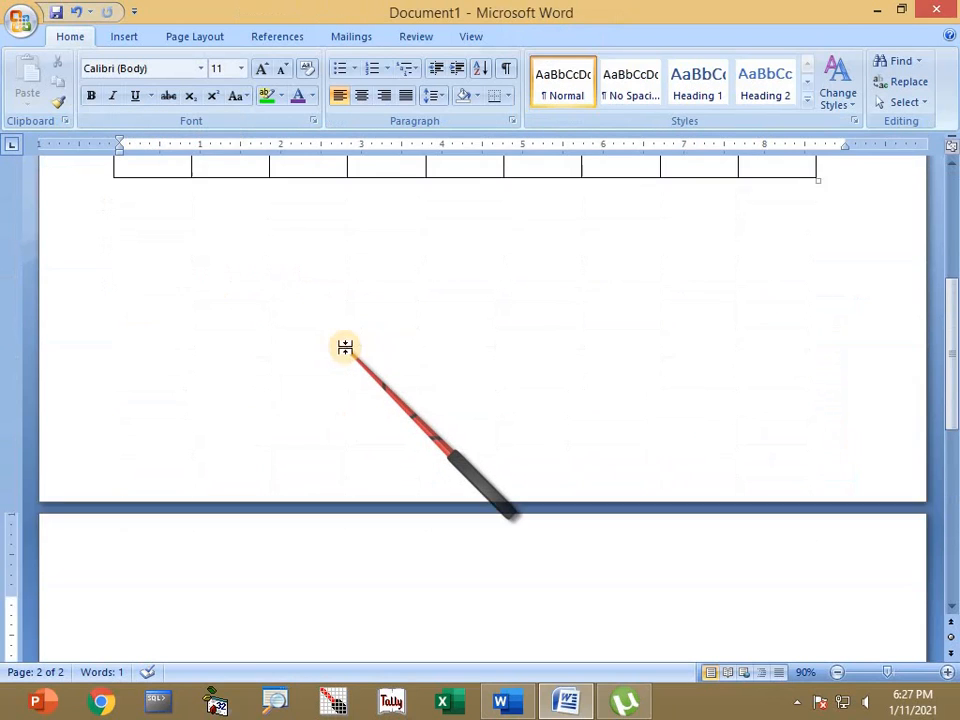
left_click(124, 38)
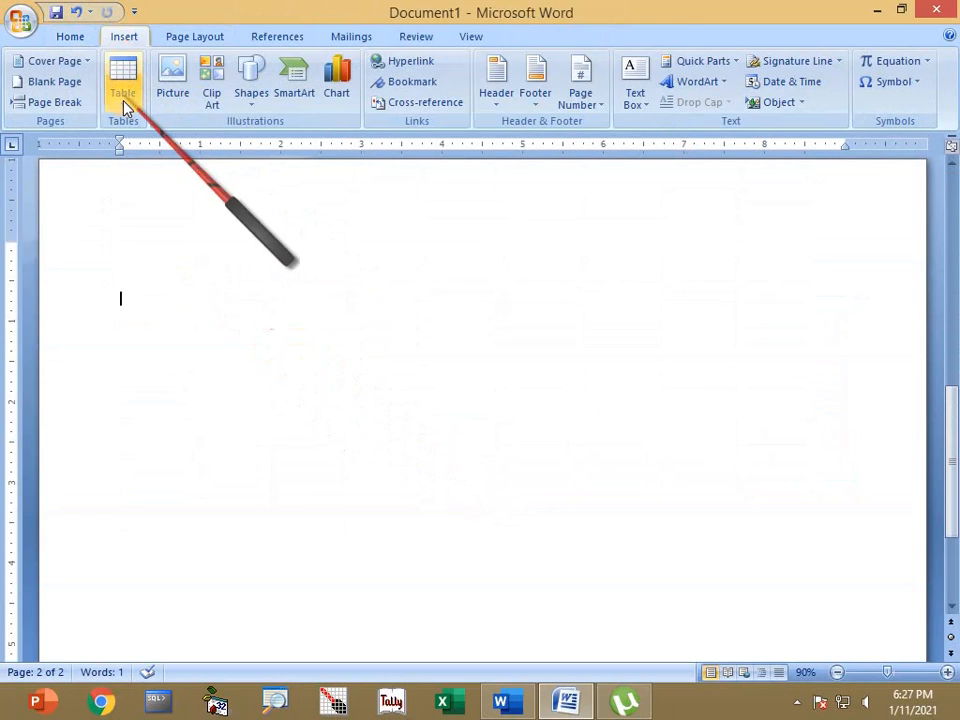
left_click(122, 100)
left_click(168, 316)
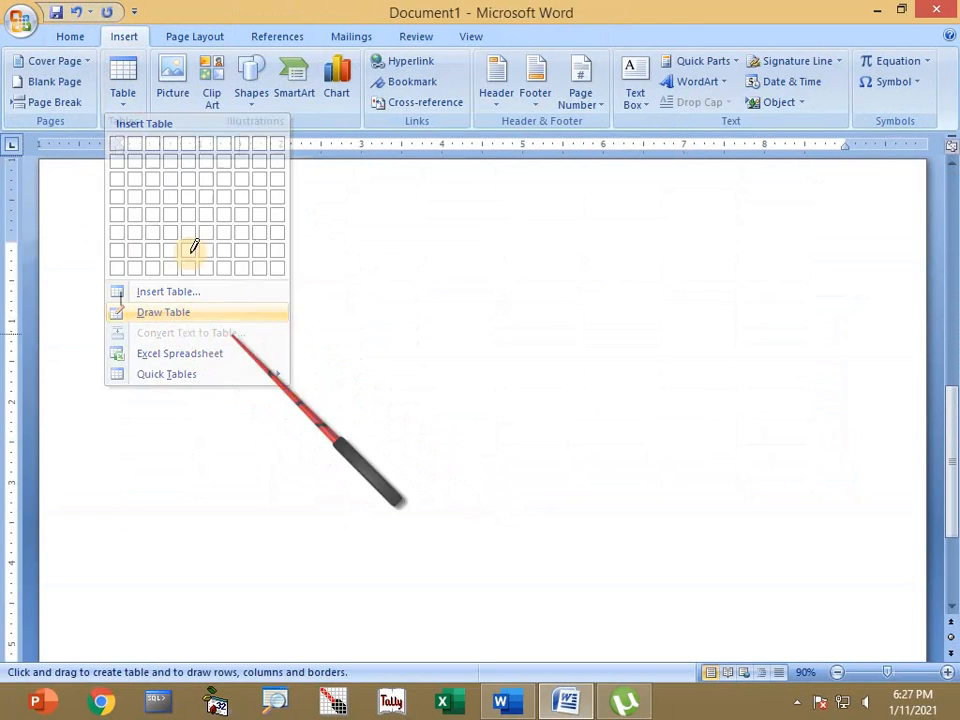
mouse_move(126, 242)
left_mouse_down()
mouse_move(880, 452)
mouse_move(872, 530)
left_mouse_up()
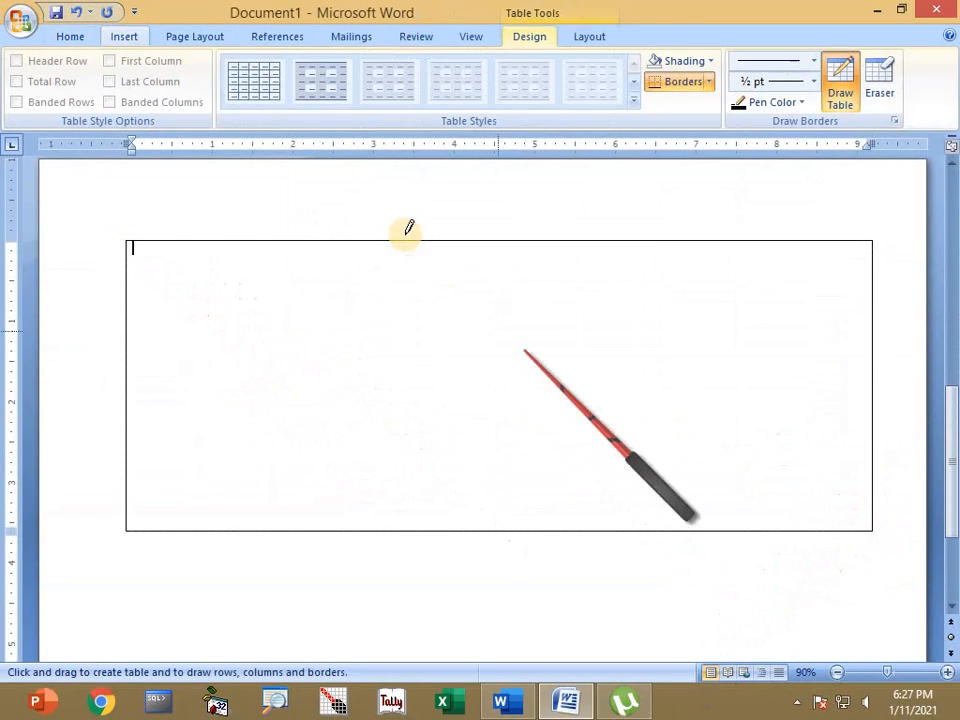
Divide the drawn table with four vertical lines and one horizontal line, and undo the whole drawing
left_click_drag(396, 240, 396, 530)
left_click_drag(450, 240, 450, 530)
left_click_drag(636, 402, 637, 530)
left_click_drag(705, 242, 704, 530)
left_click_drag(140, 332, 872, 333)
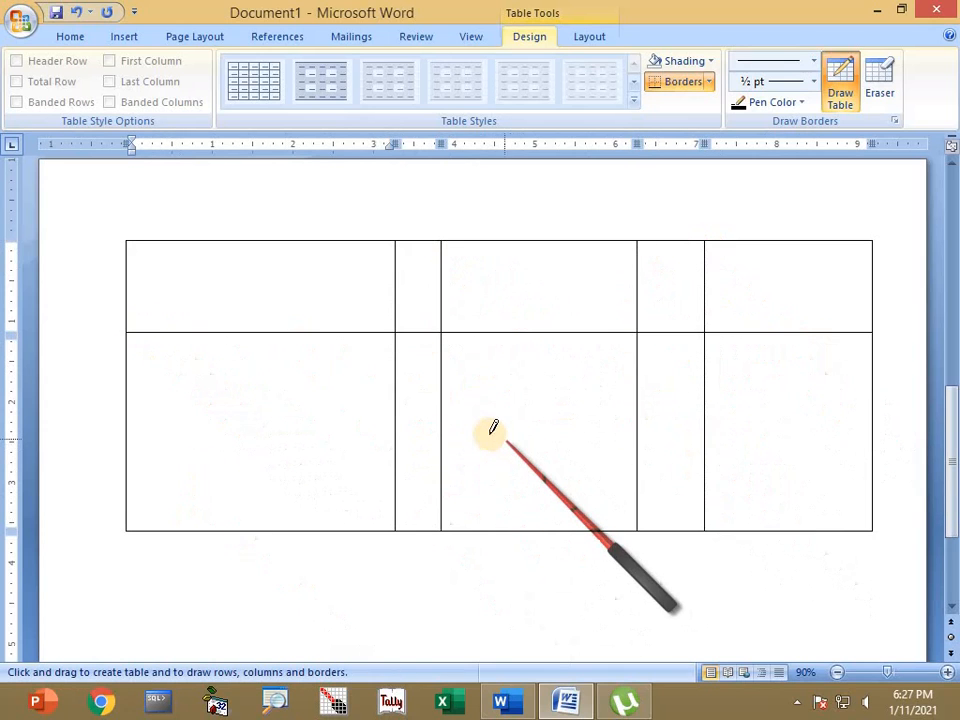
key("ctrl+z")
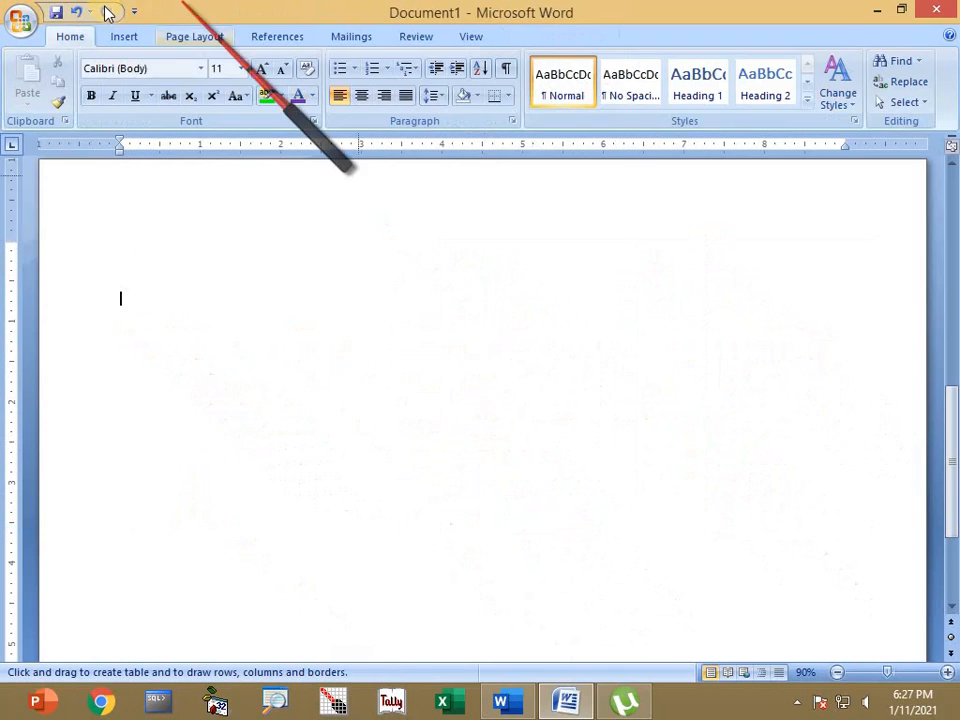
left_click(122, 36)
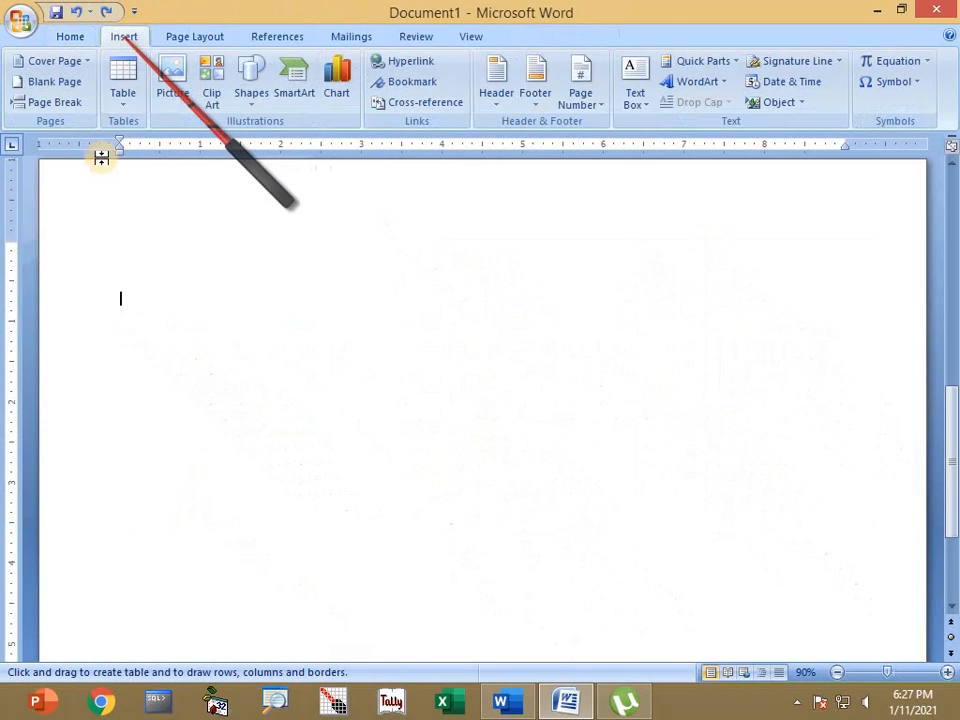
left_click(120, 104)
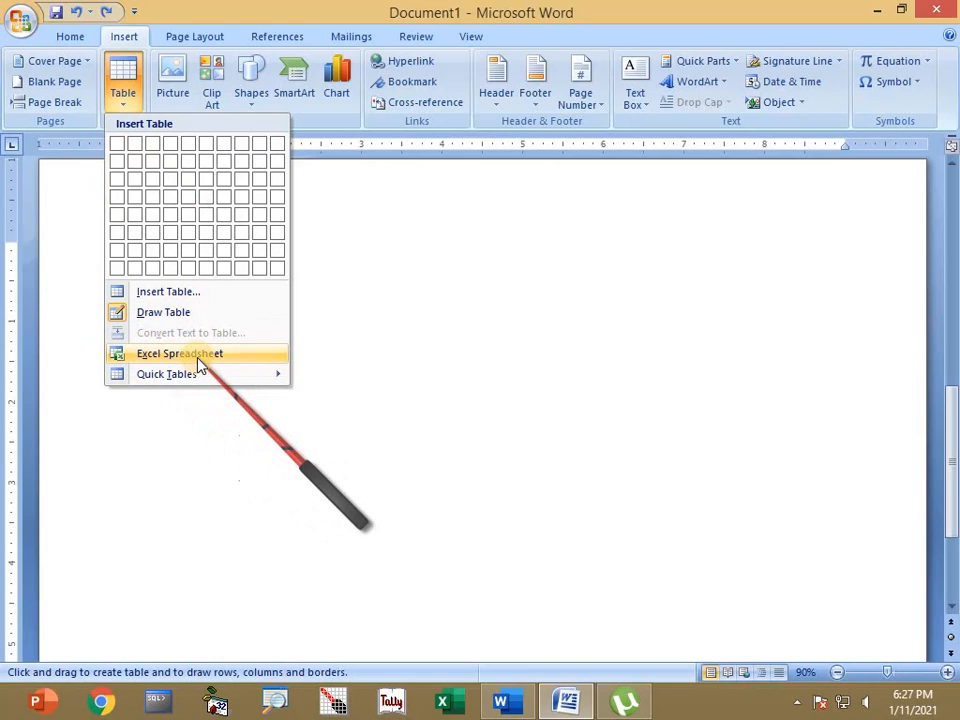
left_click(409, 349)
left_click(72, 40)
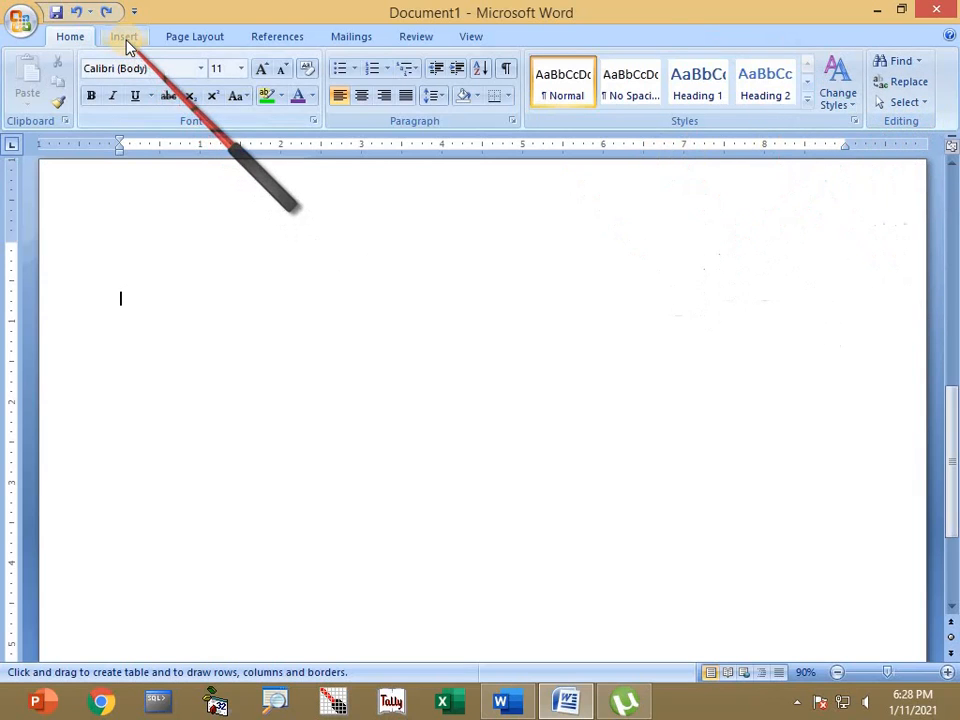
Insert an embedded Excel spreadsheet on the blank second page
left_click(124, 38)
left_click(122, 92)
left_click(189, 354)
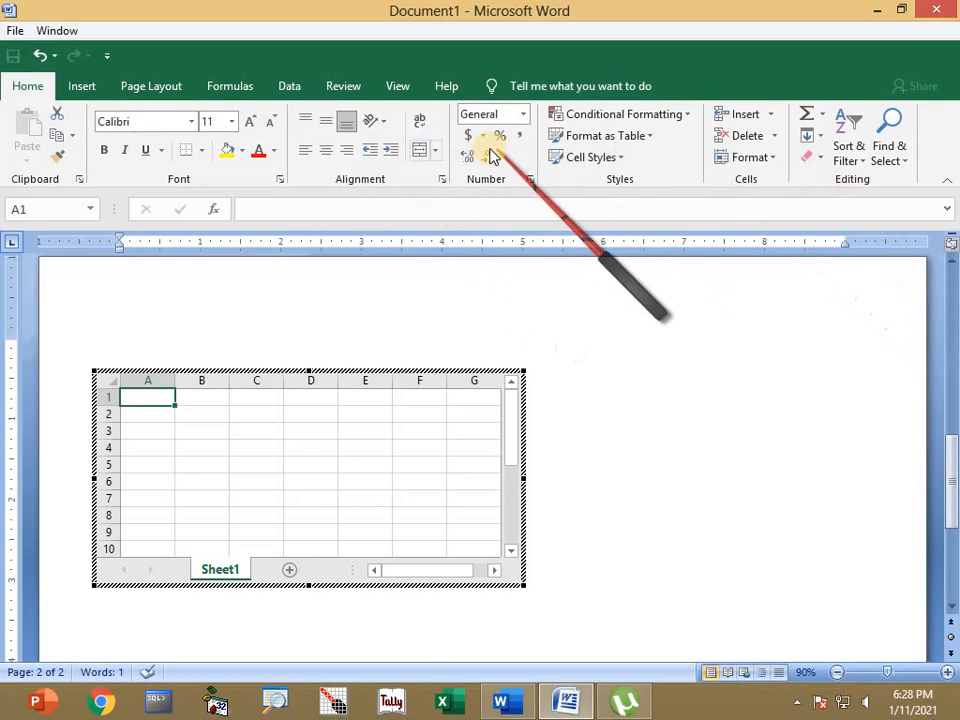
Exit the embedded spreadsheet and reopen it for editing
left_click(226, 96)
left_click(288, 88)
left_click(683, 440)
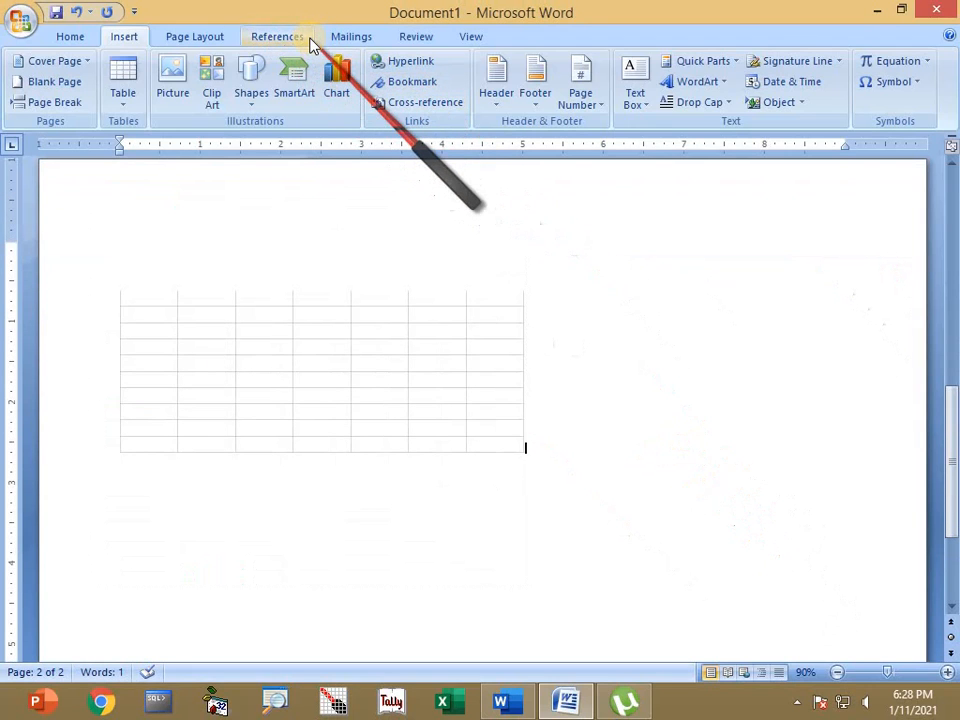
double_click(293, 332)
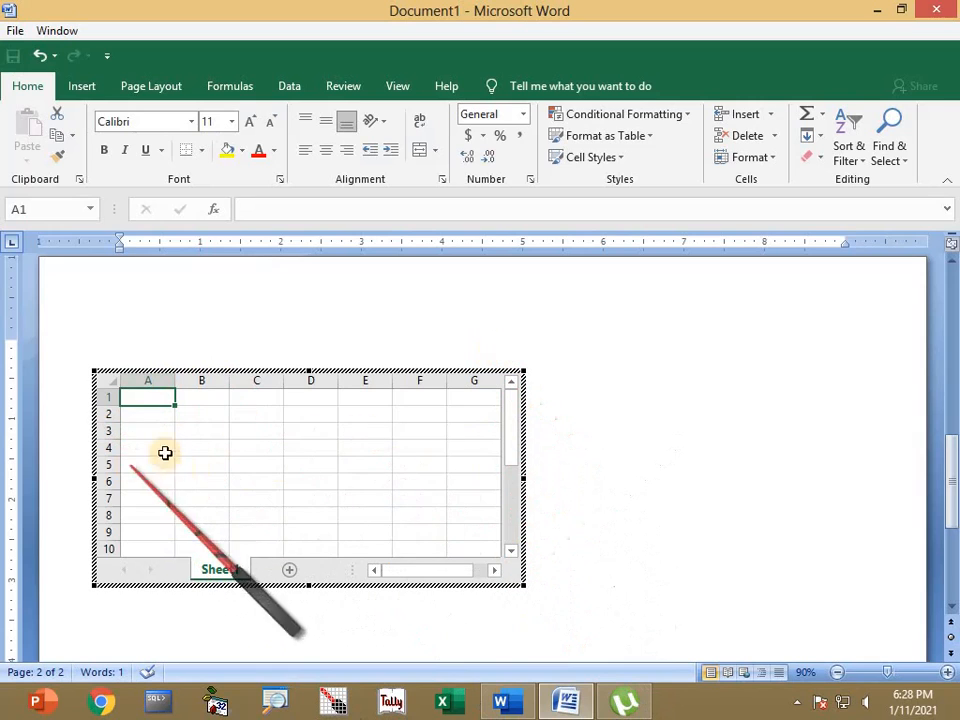
Select columns A to D and rows 1 to 3 one by one in the embedded sheet, followed by individual cells in row 2
left_click(146, 381)
left_click(206, 381)
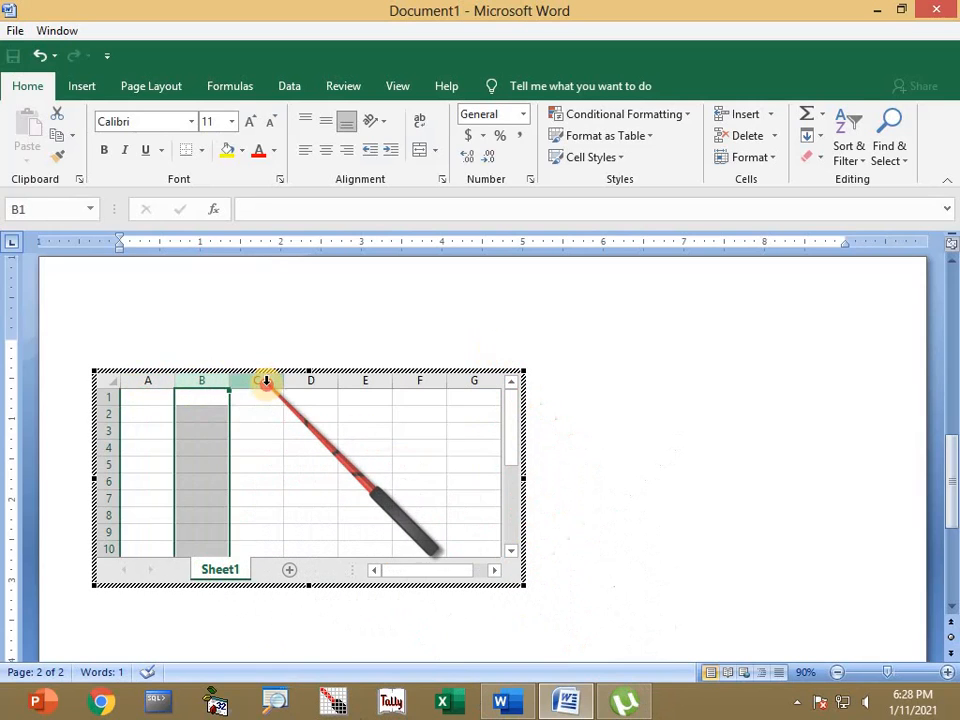
left_click(262, 381)
left_click(313, 381)
left_click(108, 397)
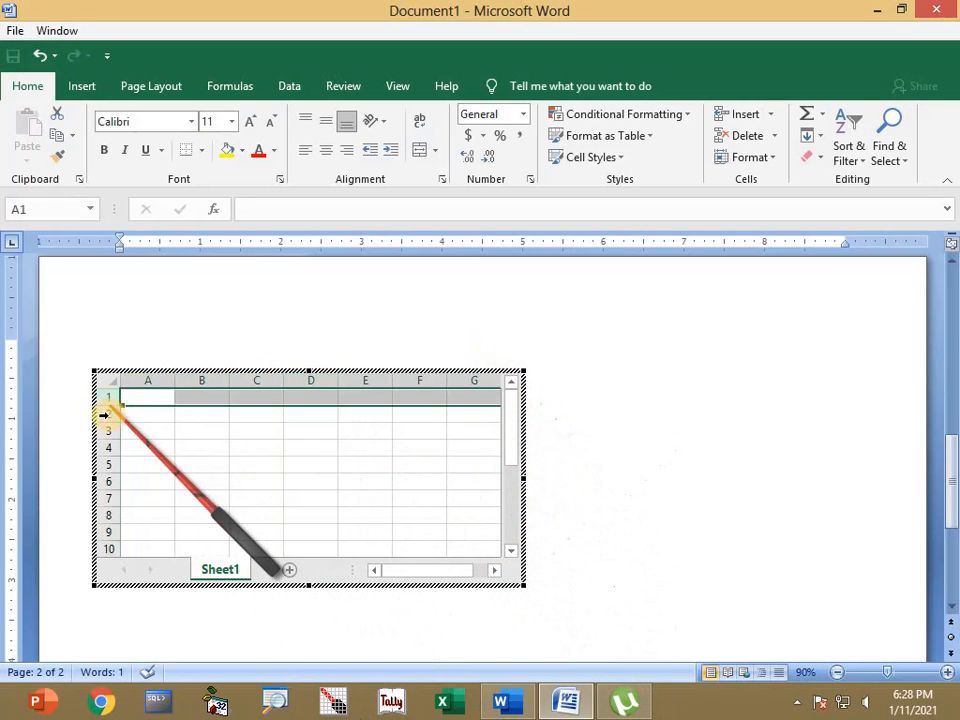
left_click(108, 414)
left_click(108, 431)
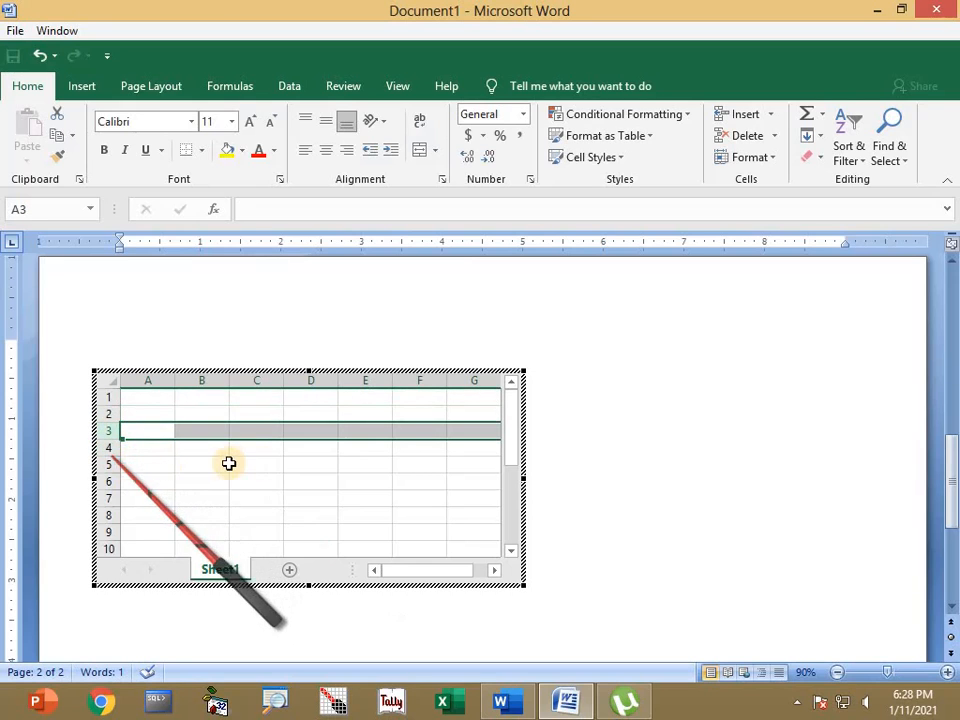
left_click(148, 414)
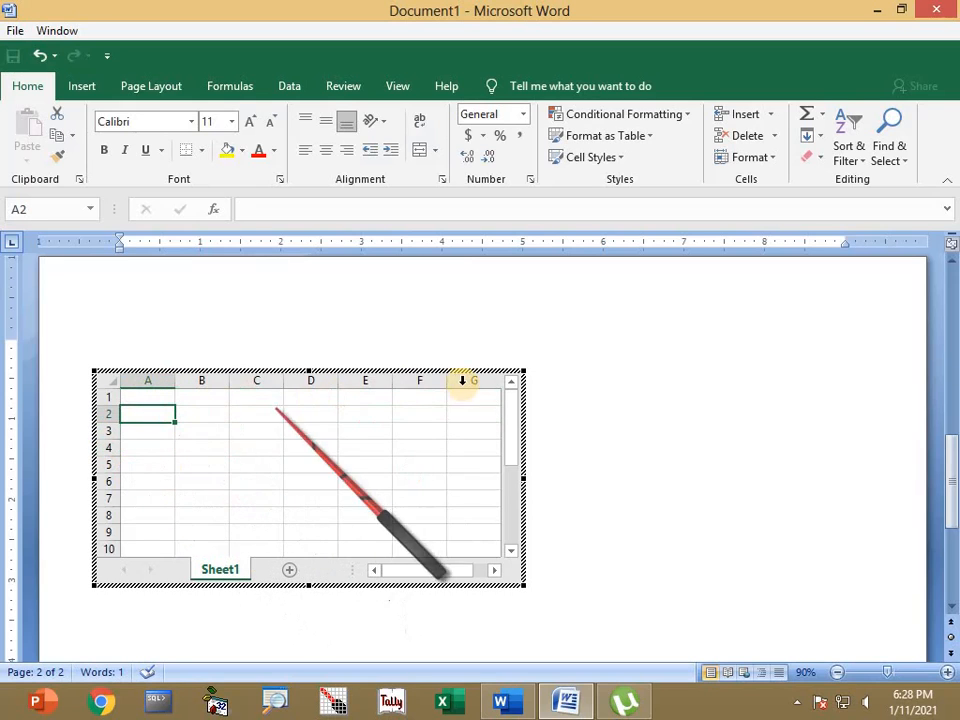
left_click(206, 418)
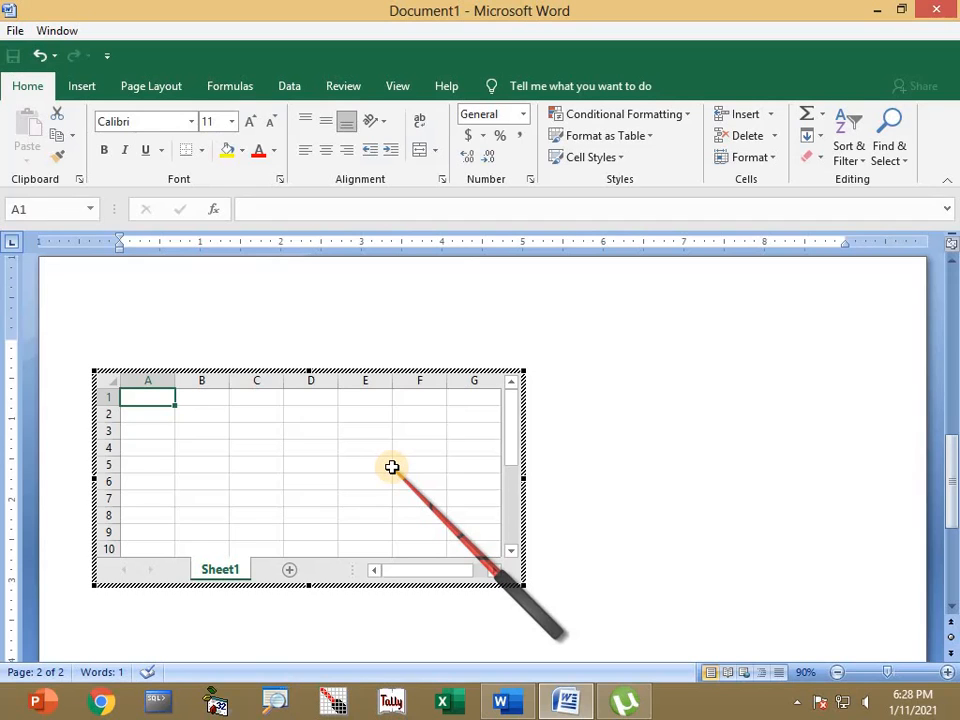
Jump to the last column of row 1 and try to enter =COLUMN() in cell XFD1
key("ctrl+Right")
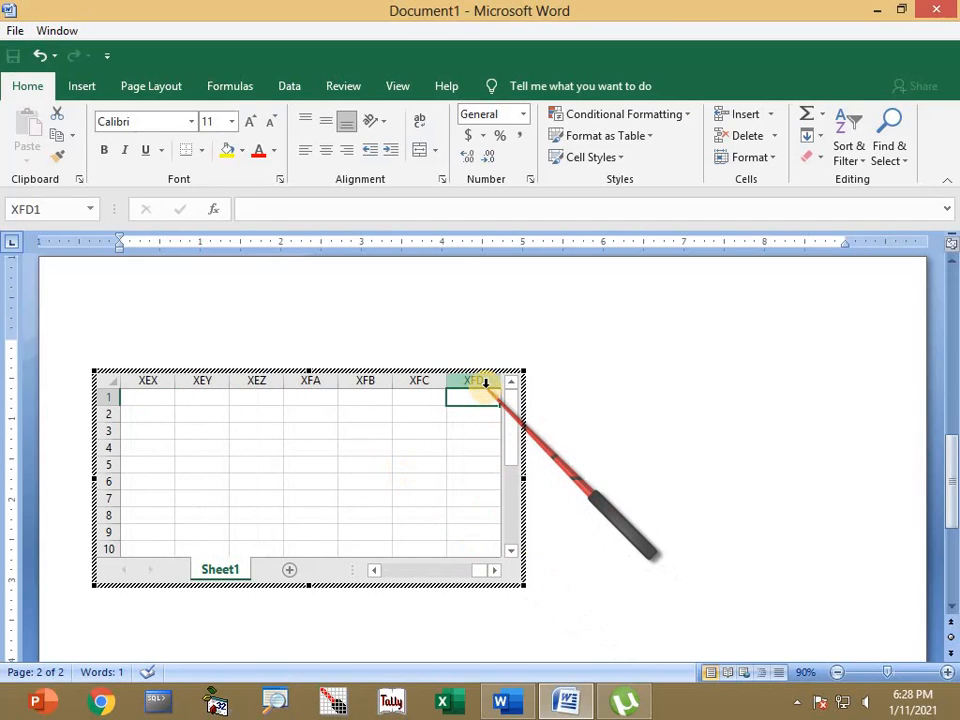
left_click(495, 575)
type("=")
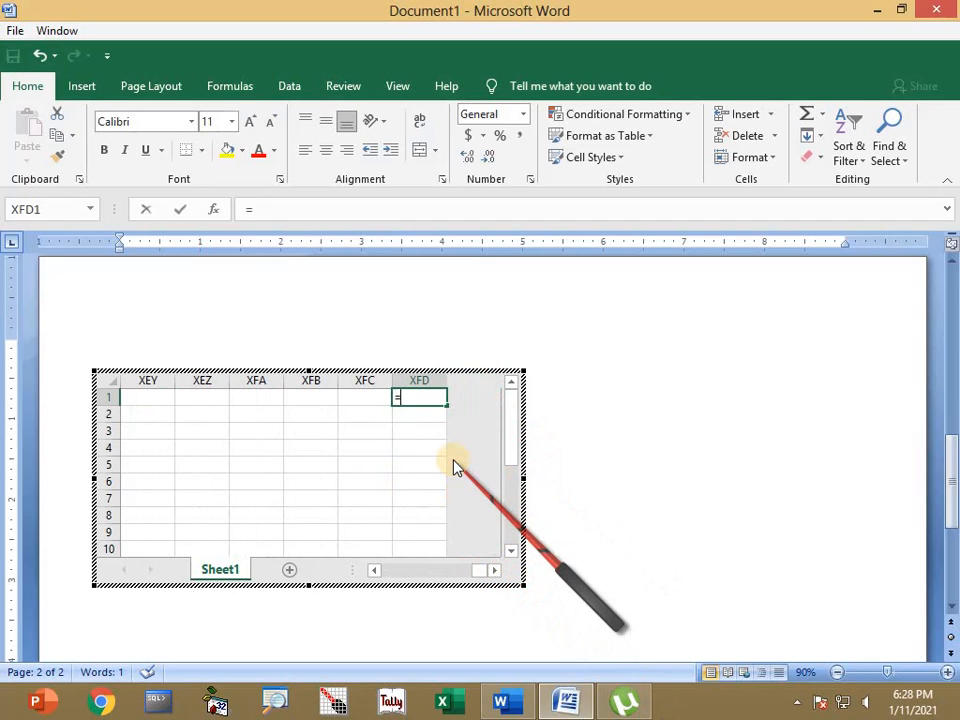
type("COLU")
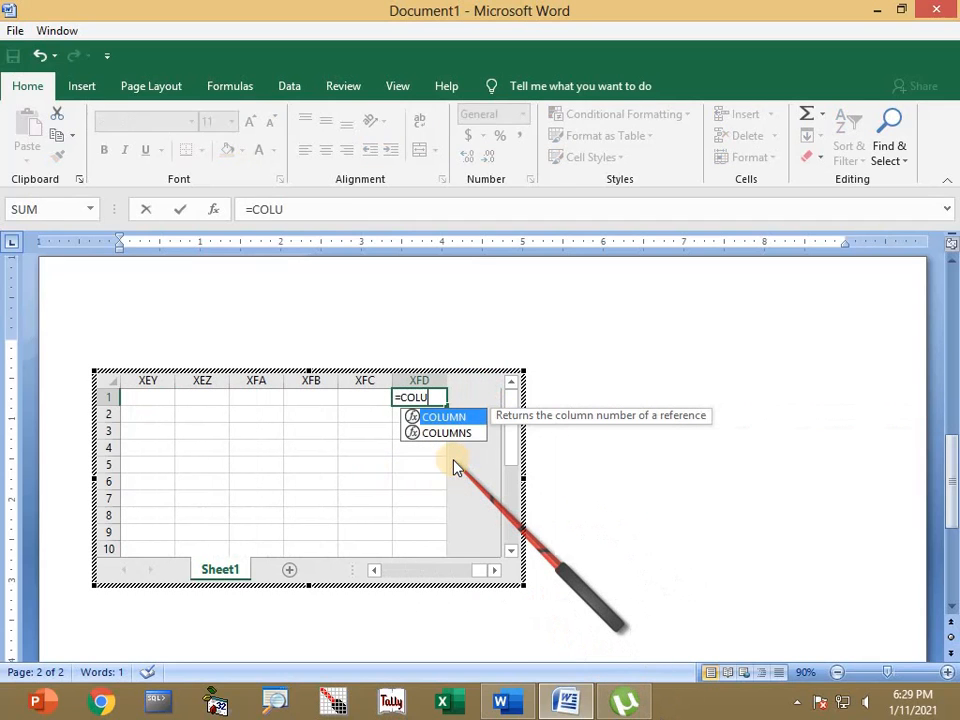
type("MN(")
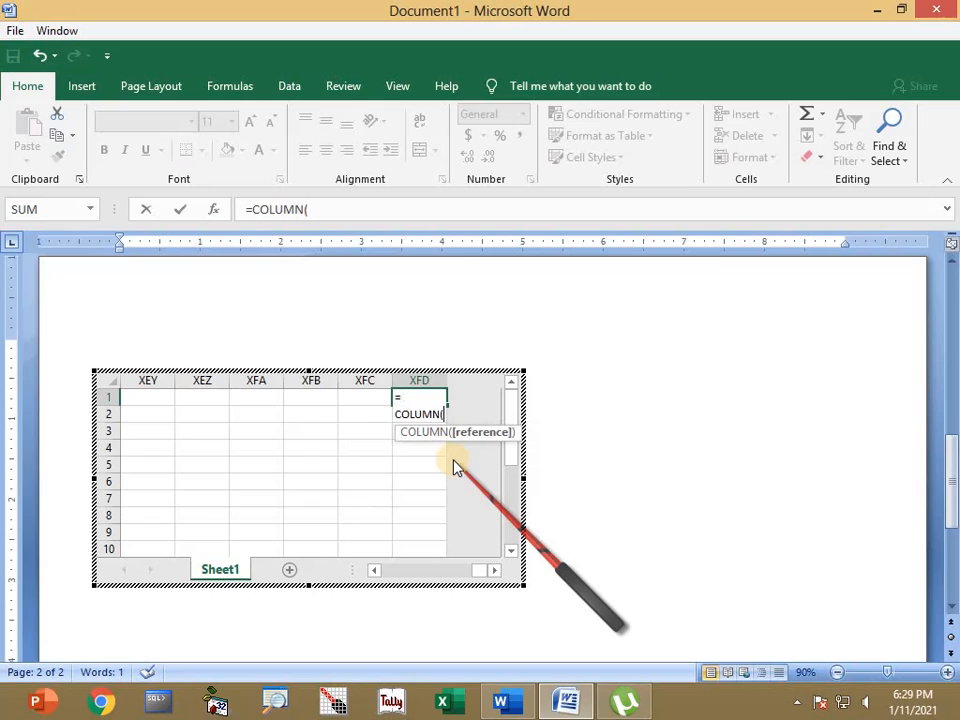
type(")")
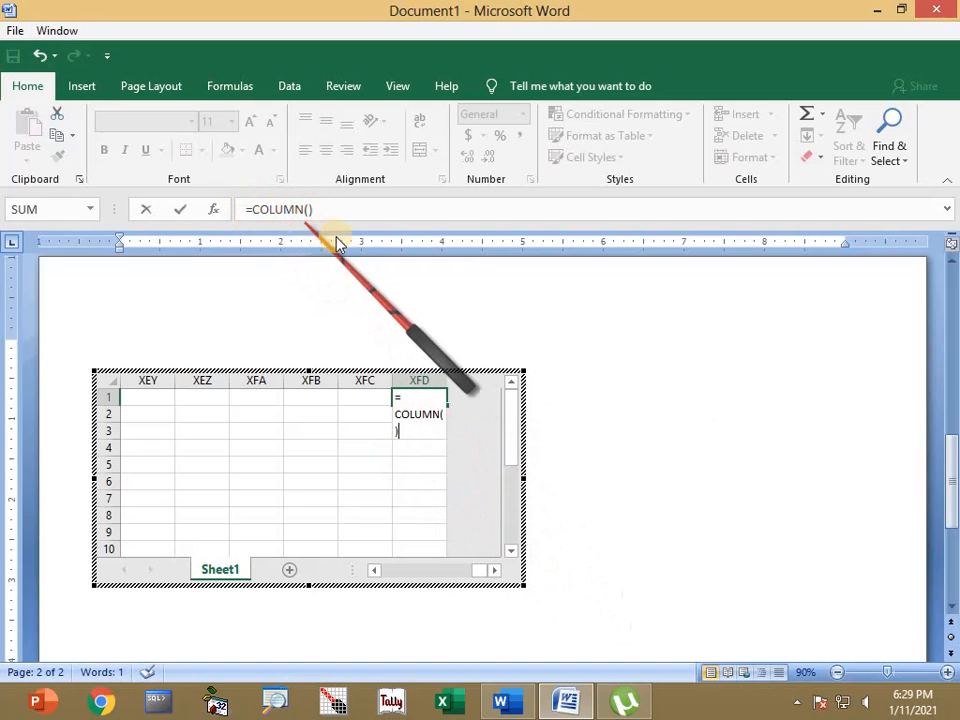
left_click(282, 700)
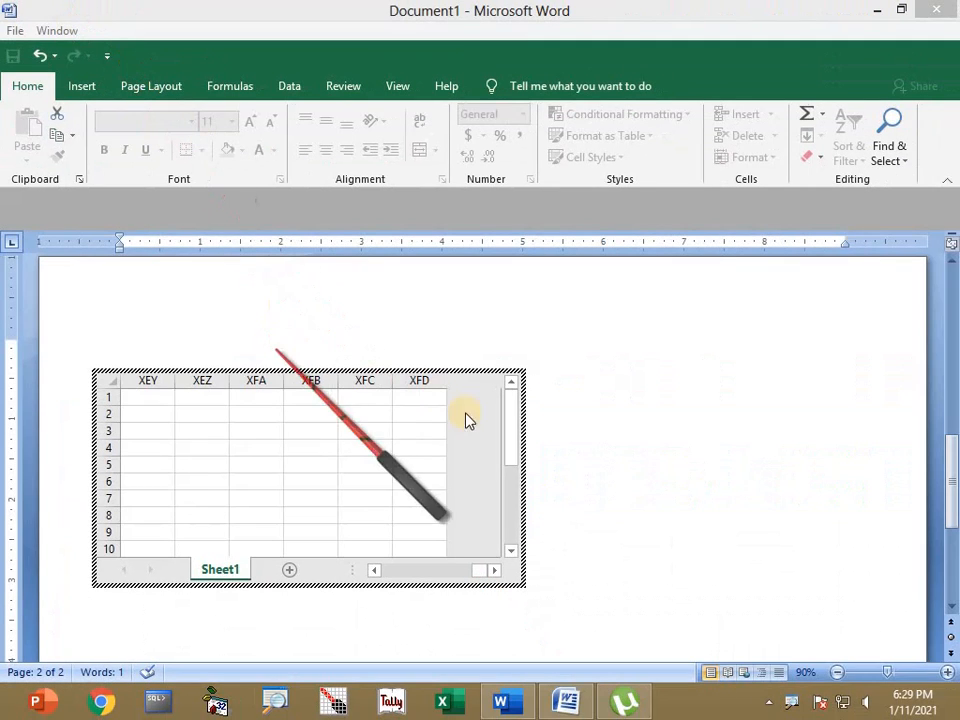
Enter the formula =COLUMN() in cell XFD1, clear it again and return to cell A1
double_click(409, 397)
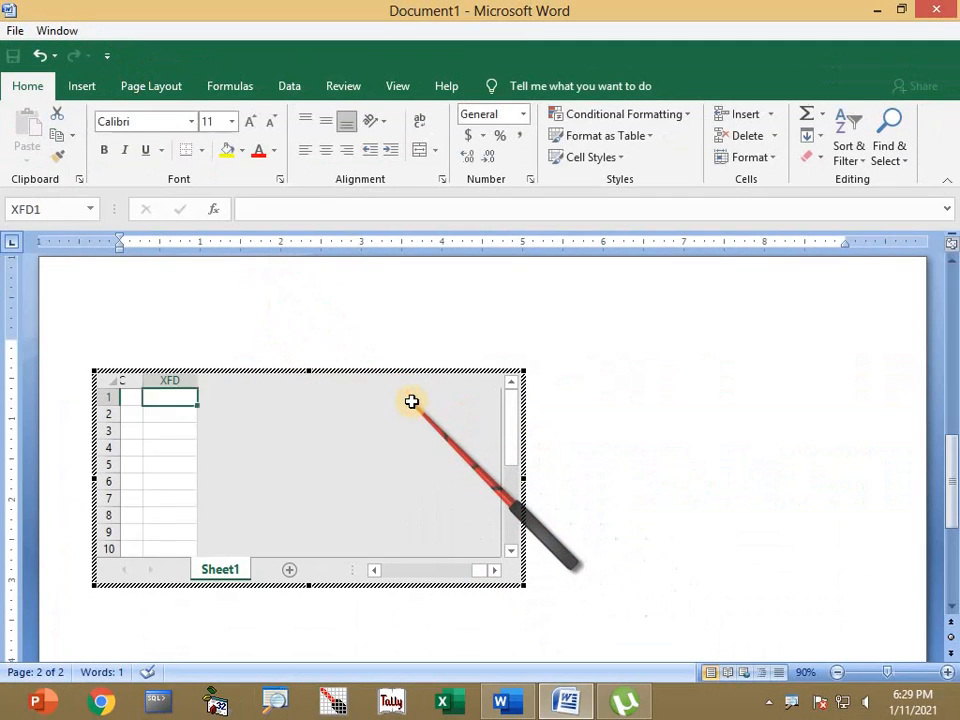
type("=")
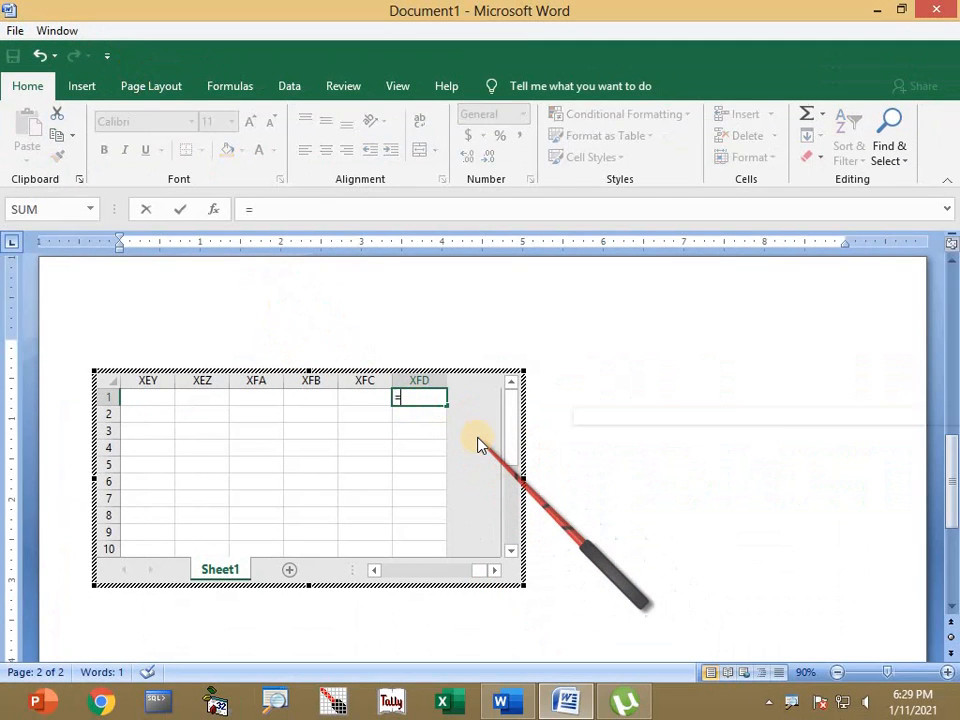
type("COLUMN()(")
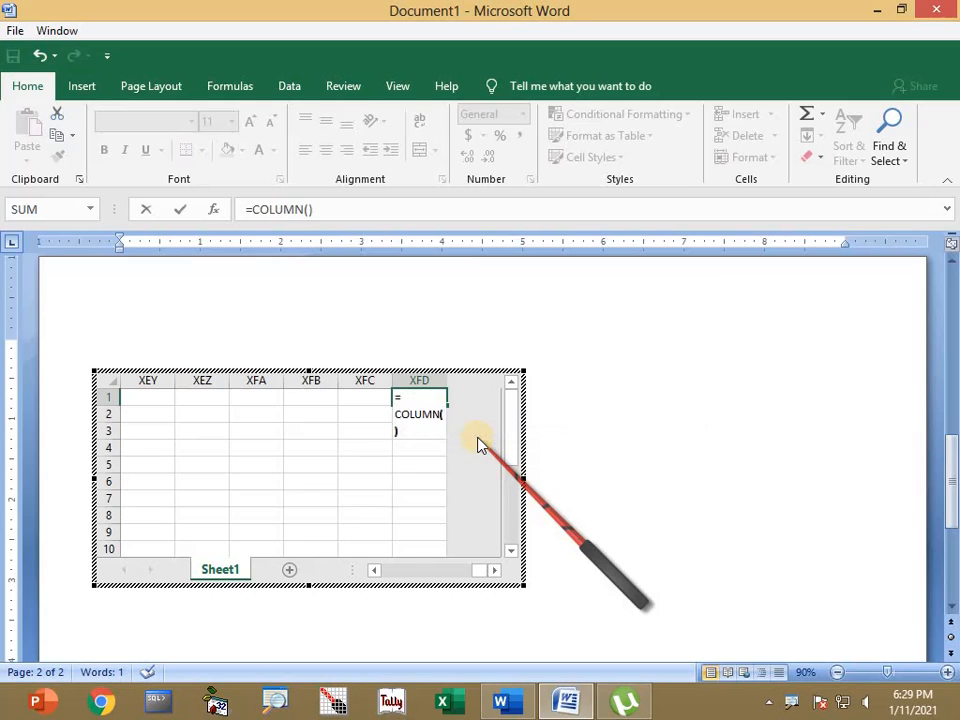
key("BackSpace")
key("Return")
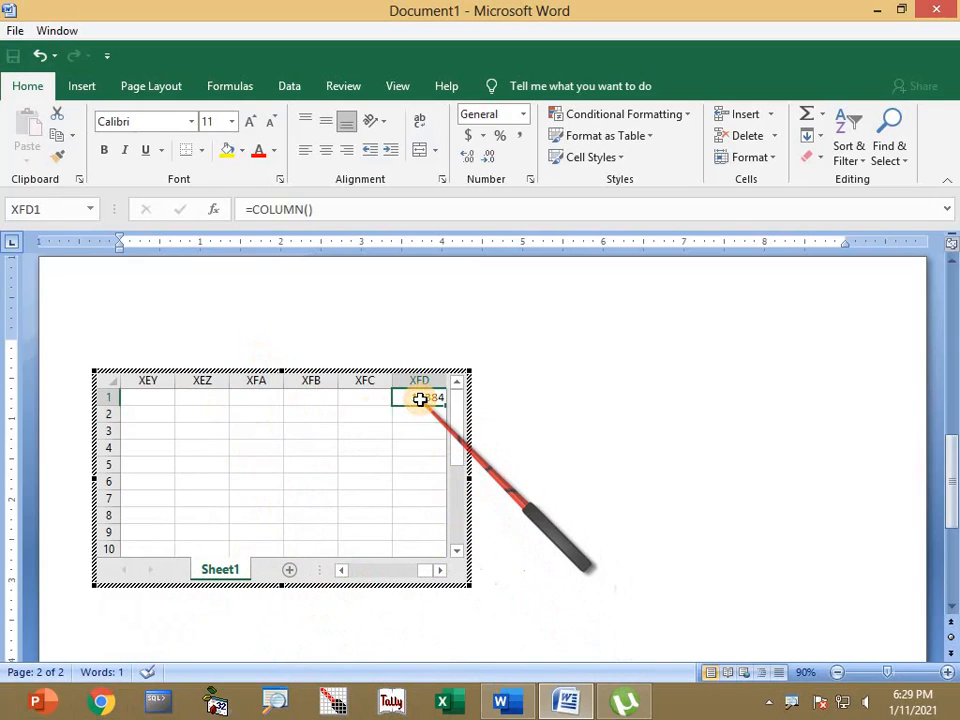
key("Delete")
key("ctrl+Home")
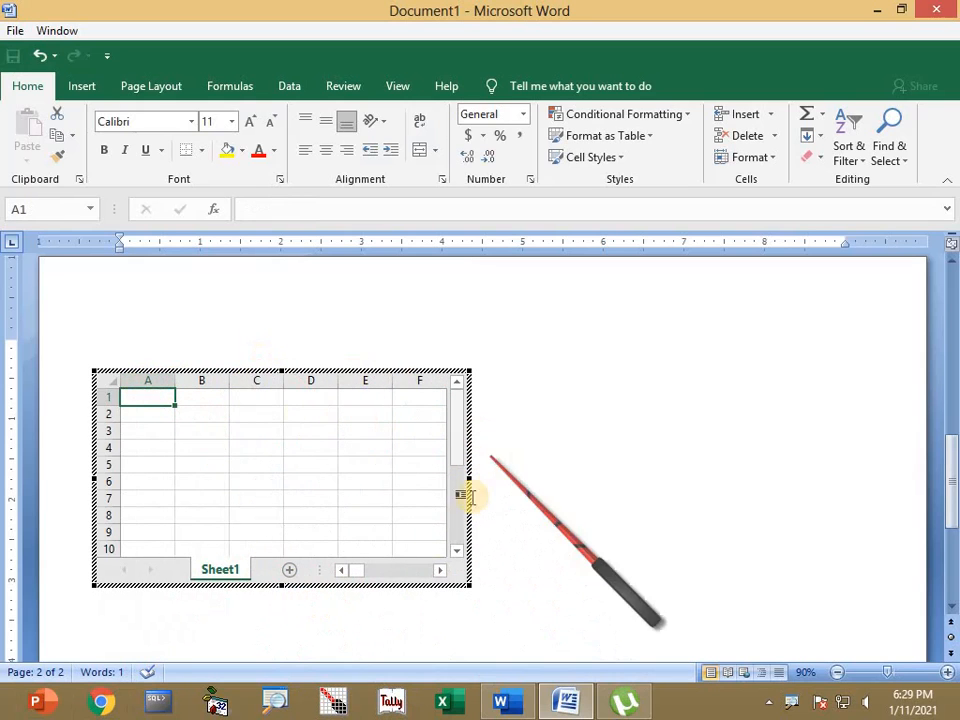
Examine how the column headings continue after Z, up to columns Z to AF
left_click(441, 571)
left_click(441, 571)
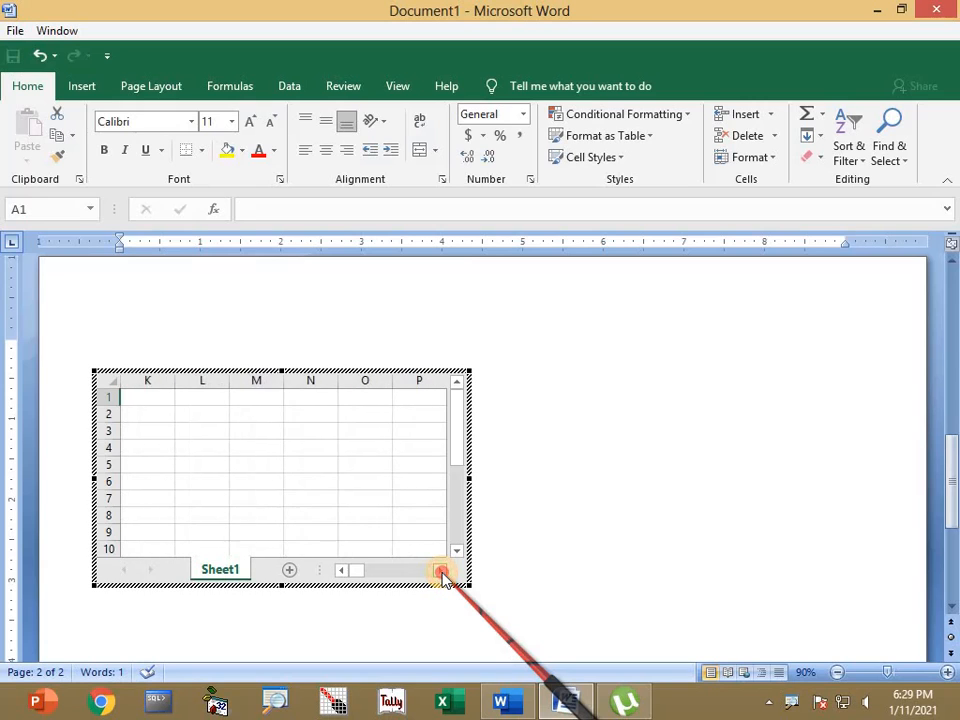
left_click(441, 571)
left_click(441, 571)
left_click(441, 571)
left_click(441, 571)
left_click(441, 571)
left_click(442, 577)
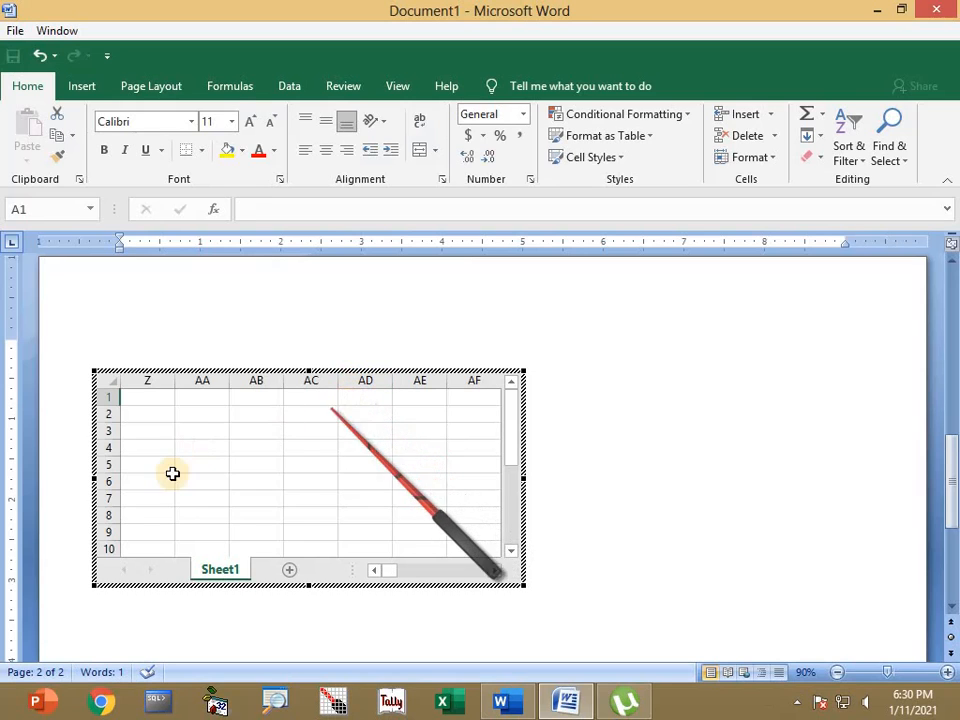
Go from cell Z1 to the sheet's last row, examine the row numbers there, and return to Z1
left_click(137, 396)
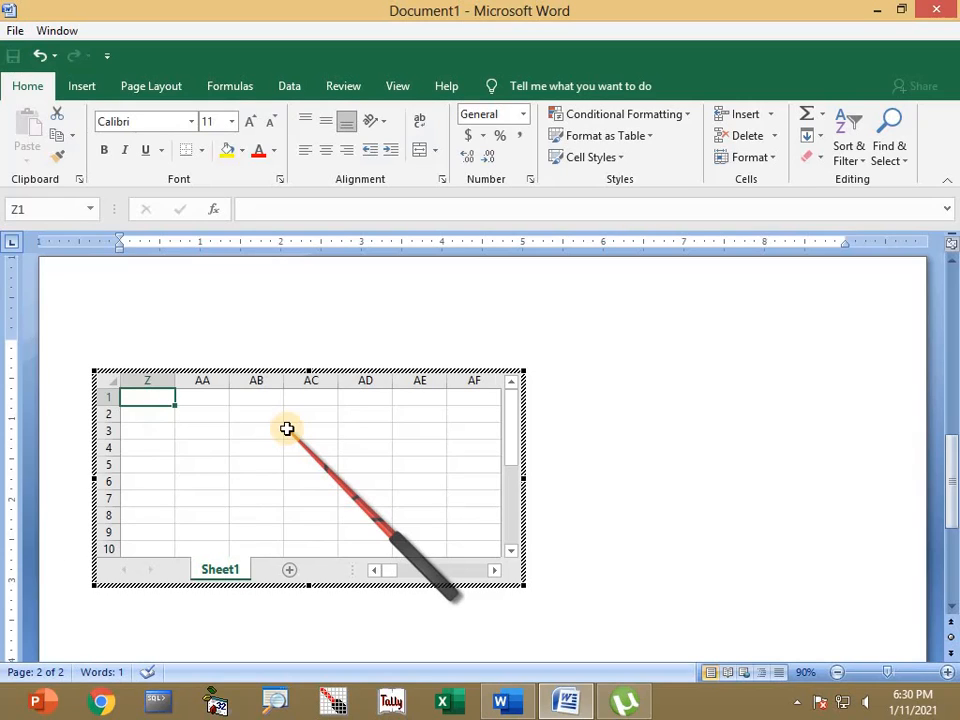
key("ctrl+Down")
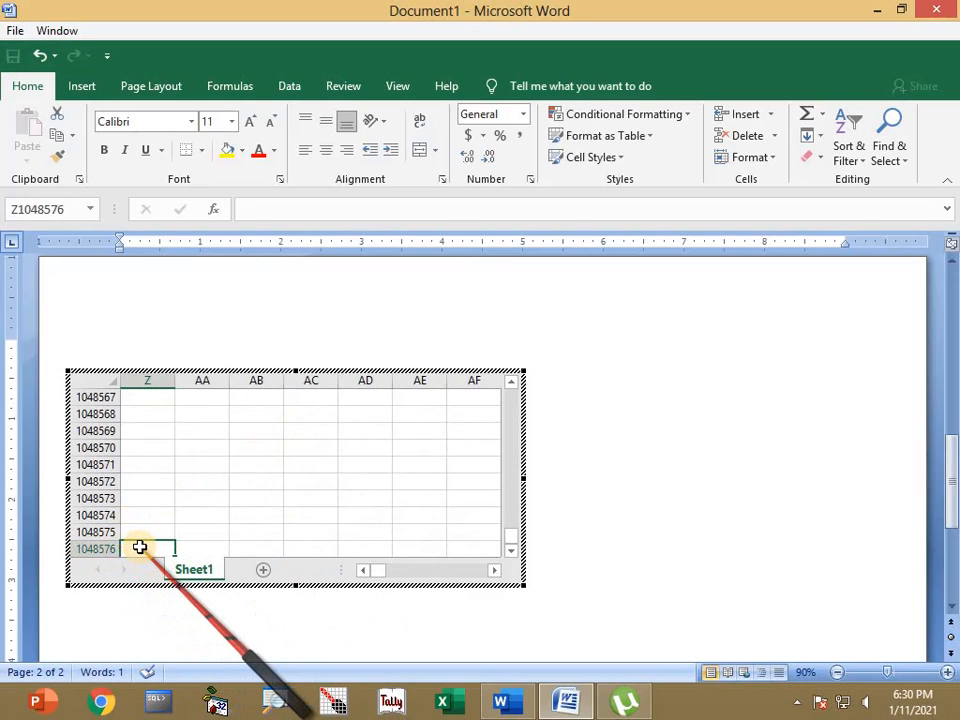
scroll(140, 547, "down", 1)
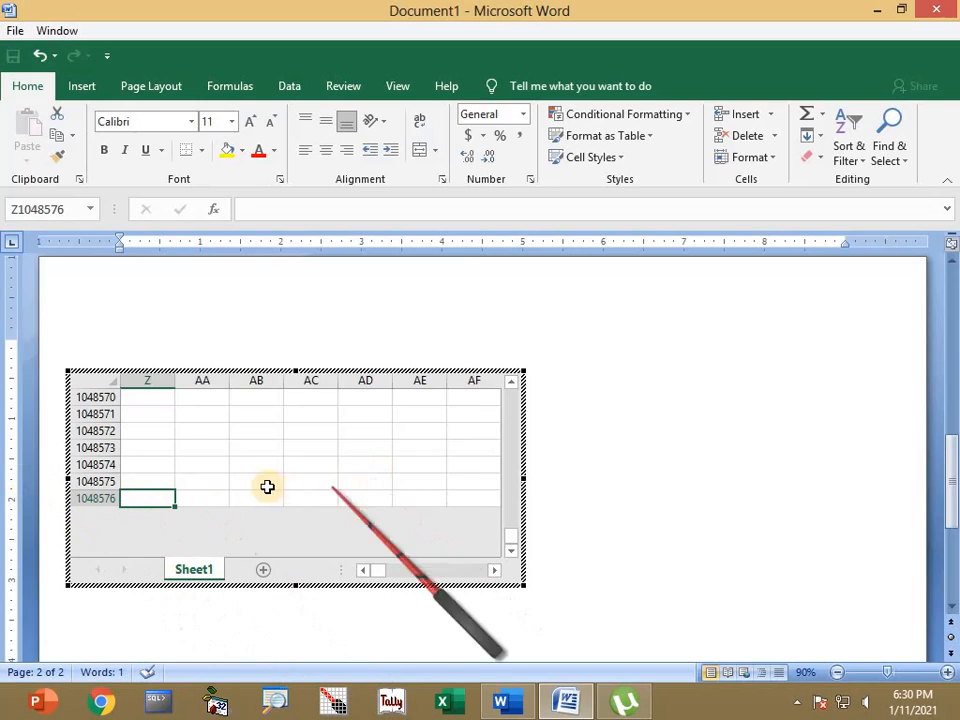
scroll(266, 486, "up", 4)
scroll(186, 485, "down", 3)
scroll(190, 490, "up", 1)
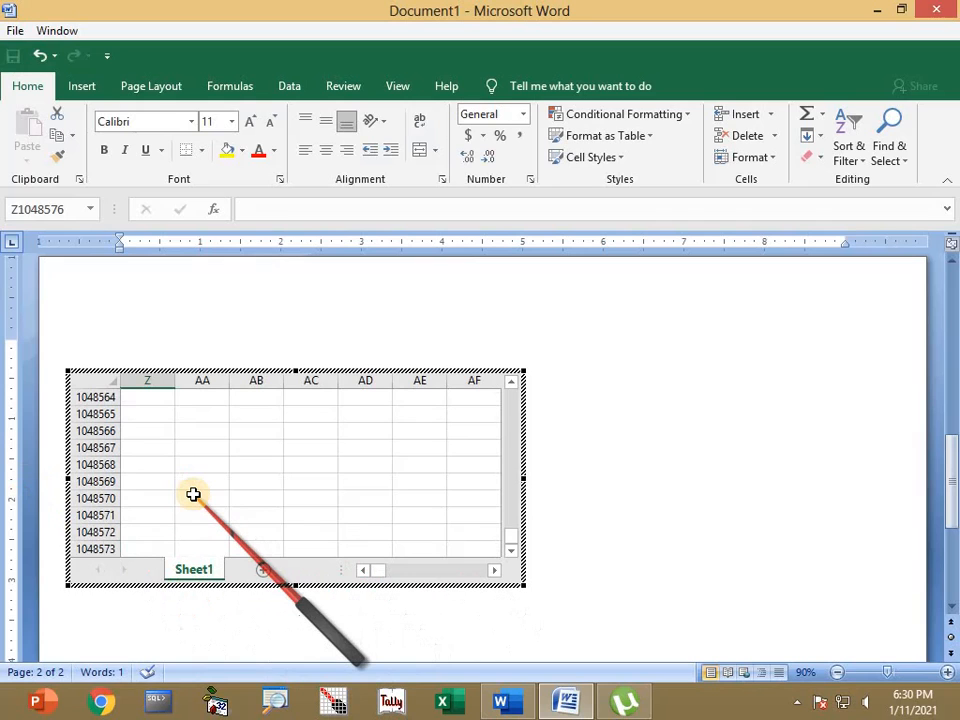
key("ctrl+Up")
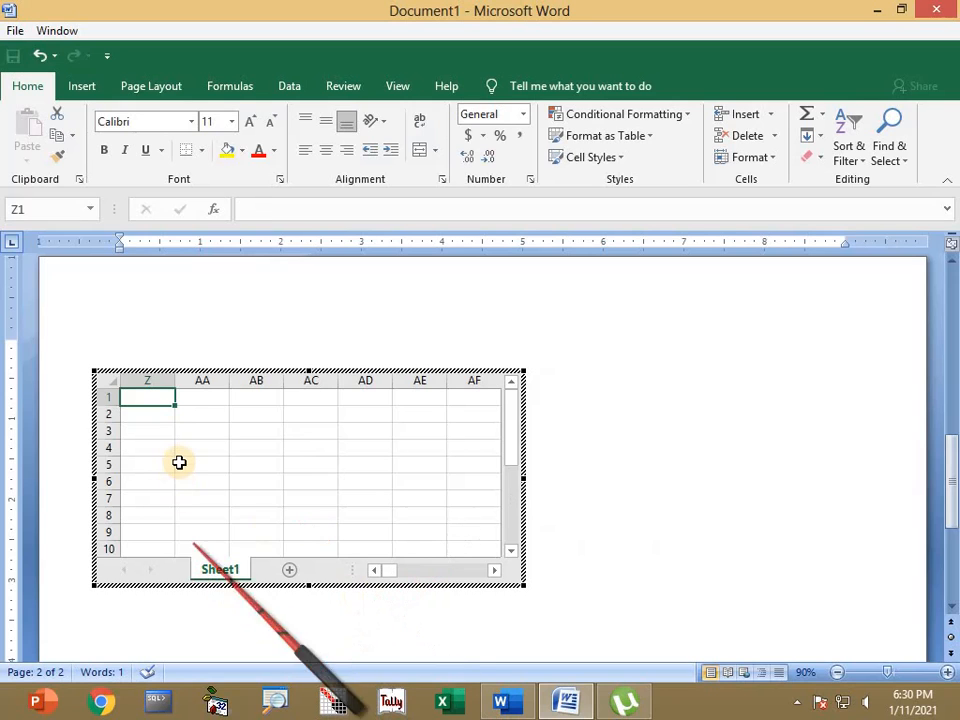
Enter the sample text DFG in cell Z1 and DFGD in cells AB4 and AE5
type("DFG")
left_click(250, 448)
type("DFGD")
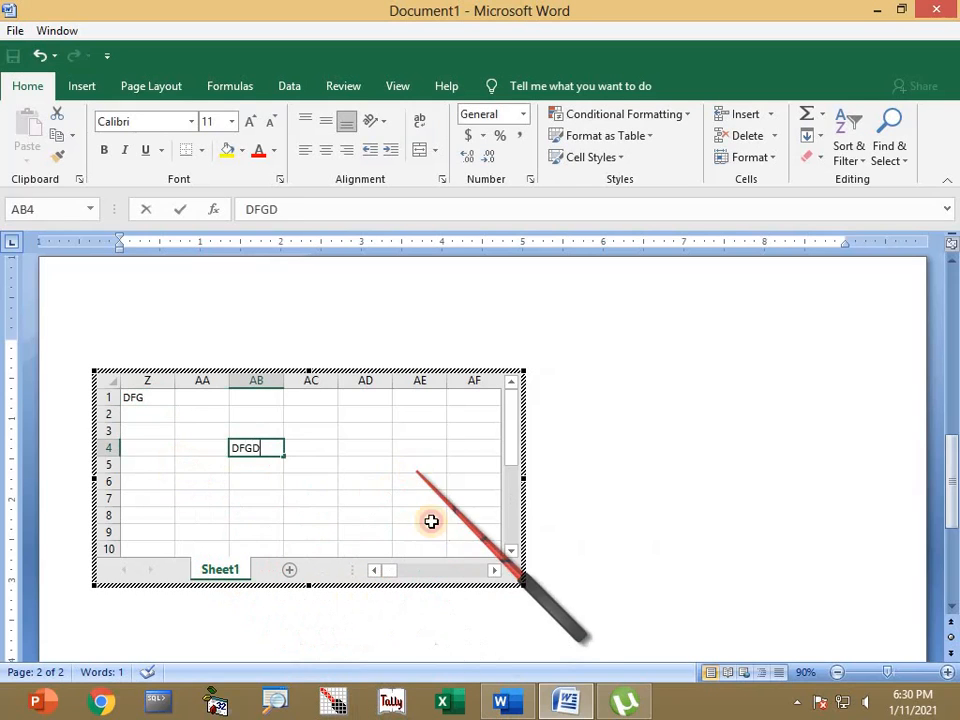
left_click(420, 466)
type("DFGD")
left_click(321, 518)
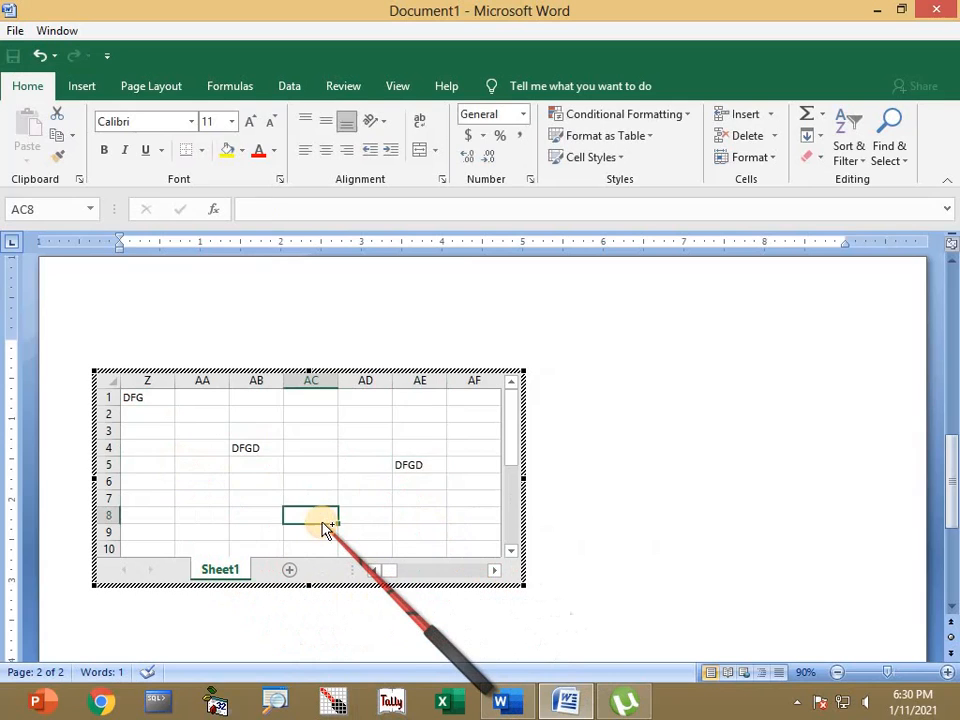
Undo the sample entries in cells AE5, AB4 and Z1
key("ctrl+z")
key("ctrl+z")
key("ctrl+z")
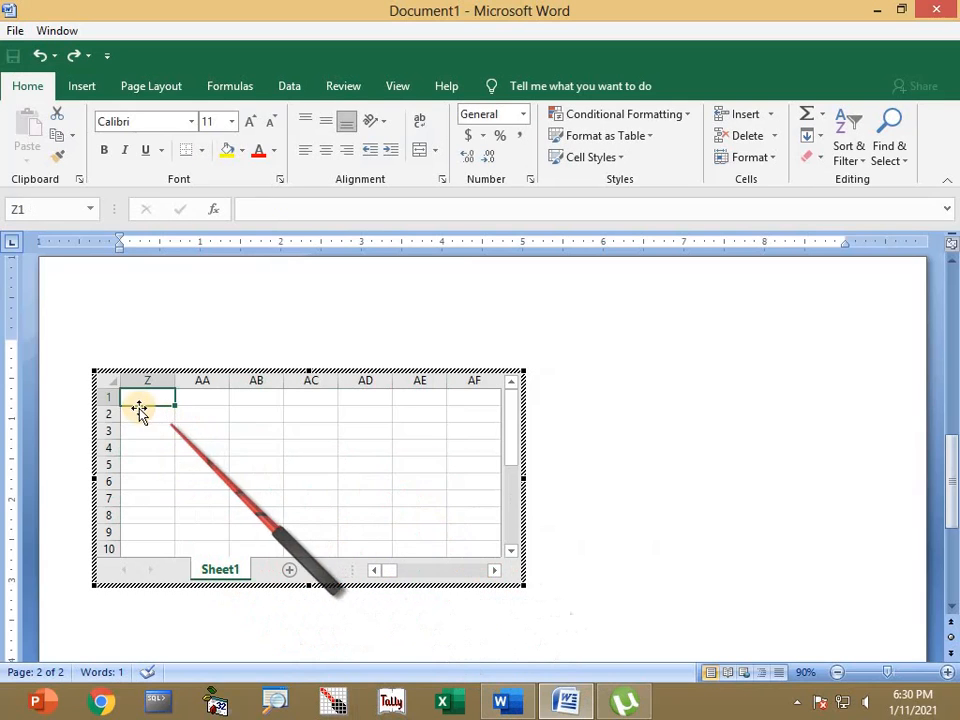
Set the font size of cell Z1 to 14 and enter FDSFS in it
left_click(253, 124)
left_click(253, 124)
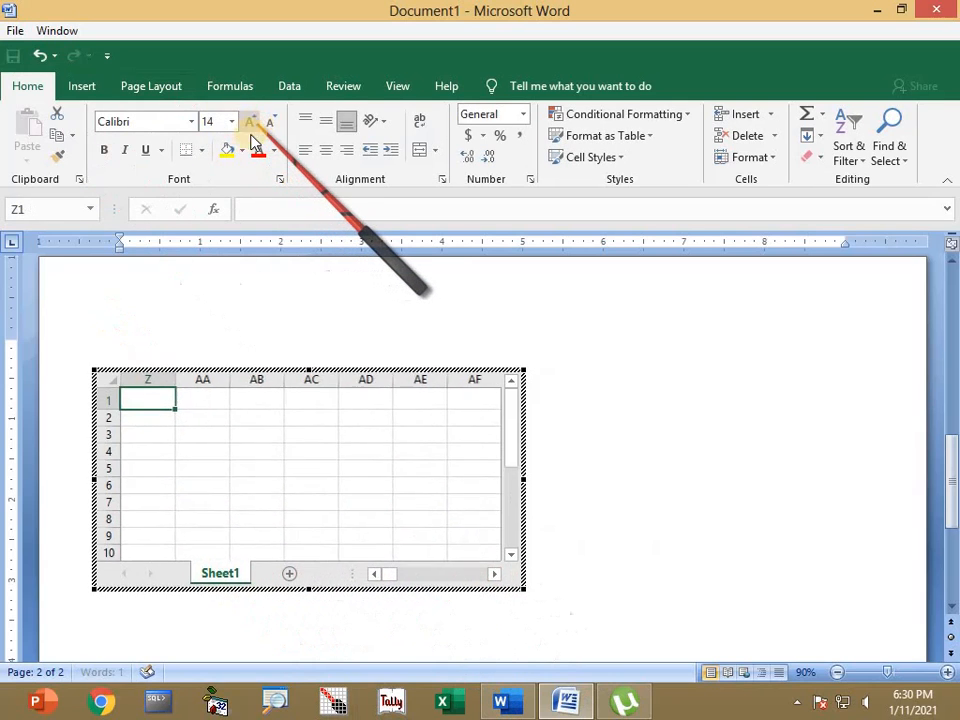
type("FDSFS")
Enter SDFSD in cell AB4 and WRWR in cell AA1, comparing their font size with that of Z1
left_click(244, 454)
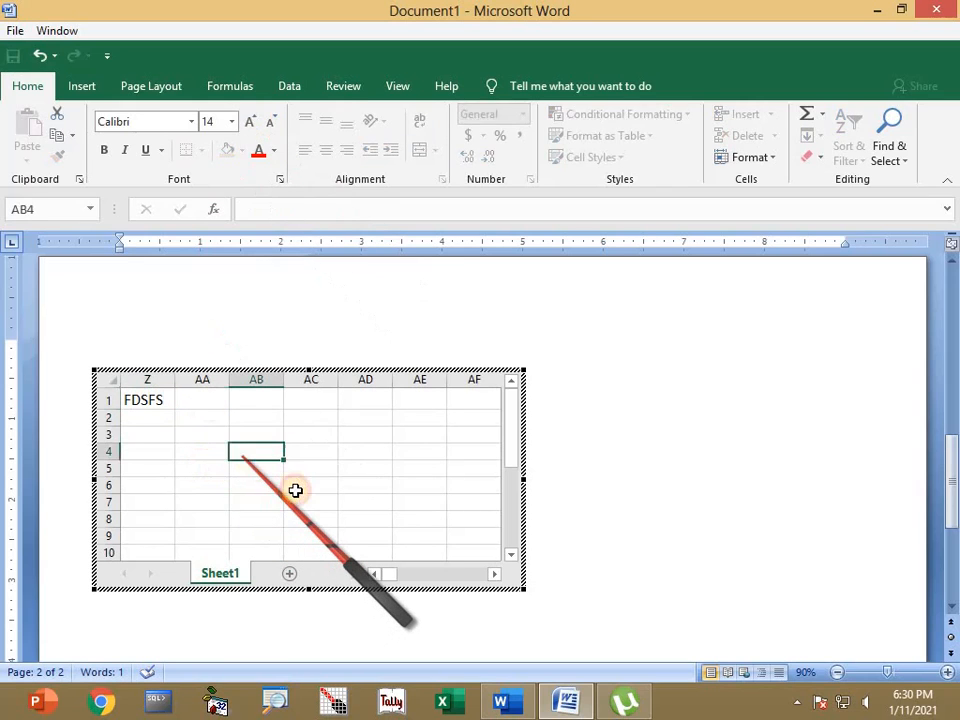
type("SDFSD")
left_click(299, 493)
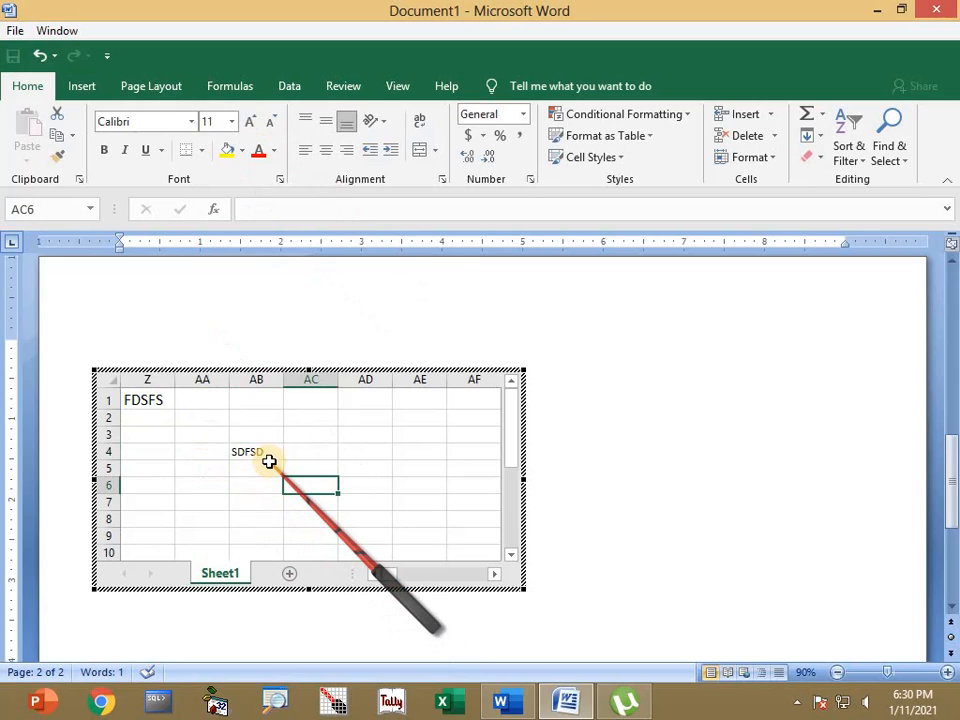
left_click(154, 396)
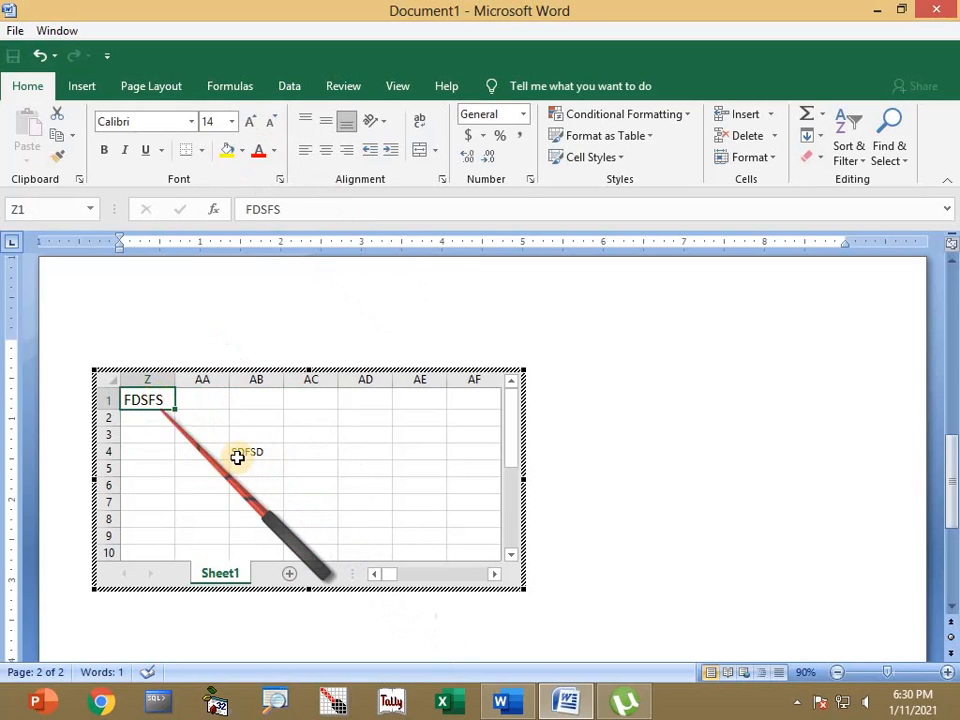
left_click(249, 452)
left_click(195, 400)
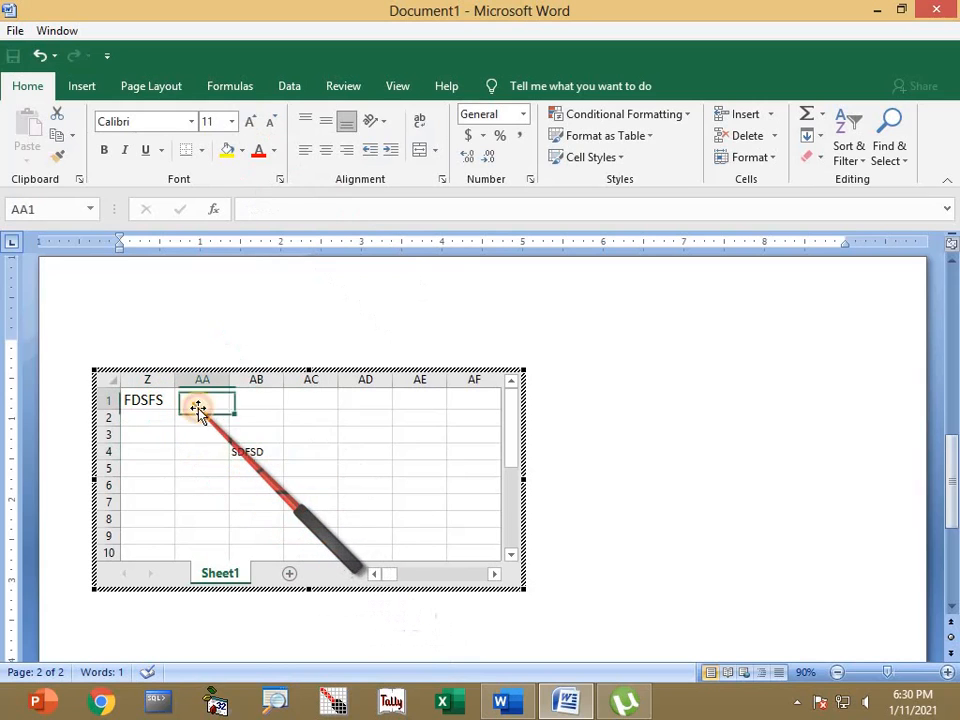
type("WRWR")
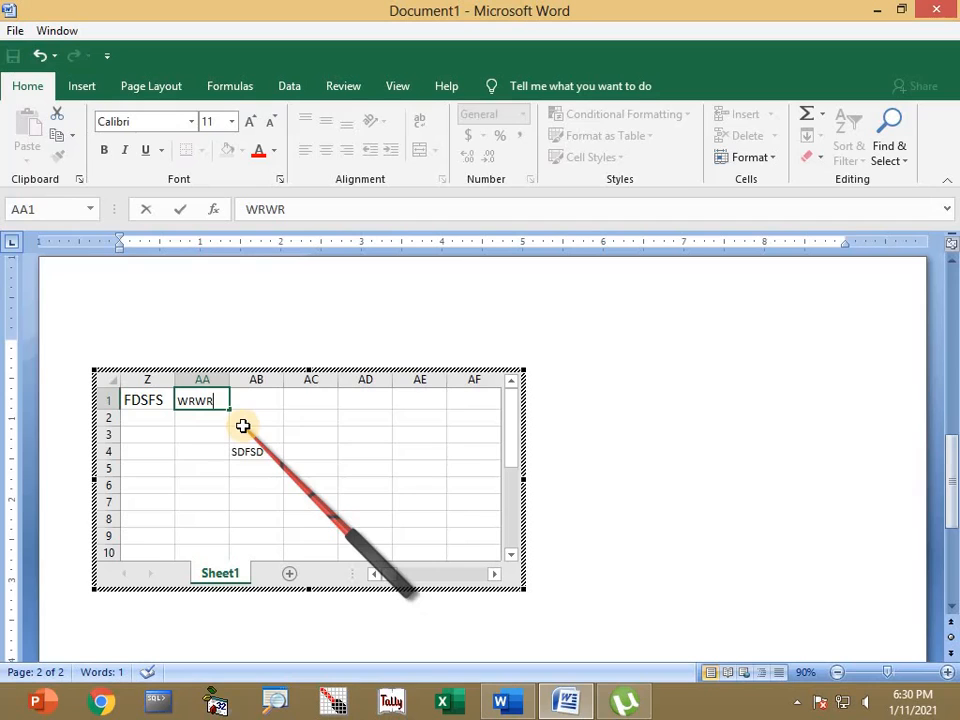
left_click(242, 480)
Undo the text entries in AA1, AB4 and Z1 and bring column A back into view
key("ctrl+z")
key("ctrl+z")
key("ctrl+z")
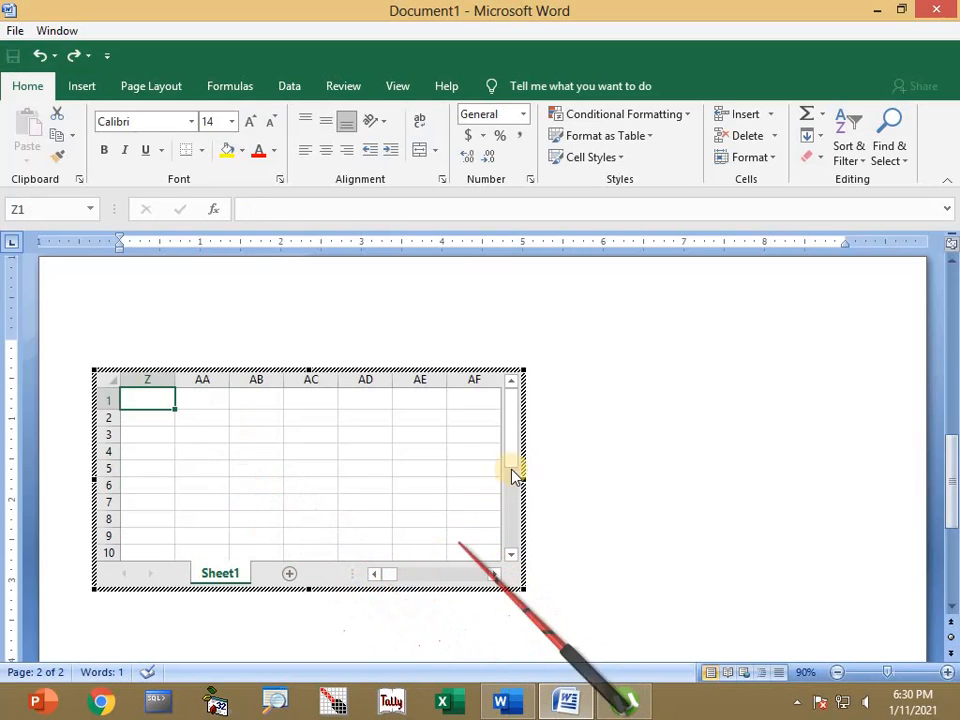
left_click(508, 405)
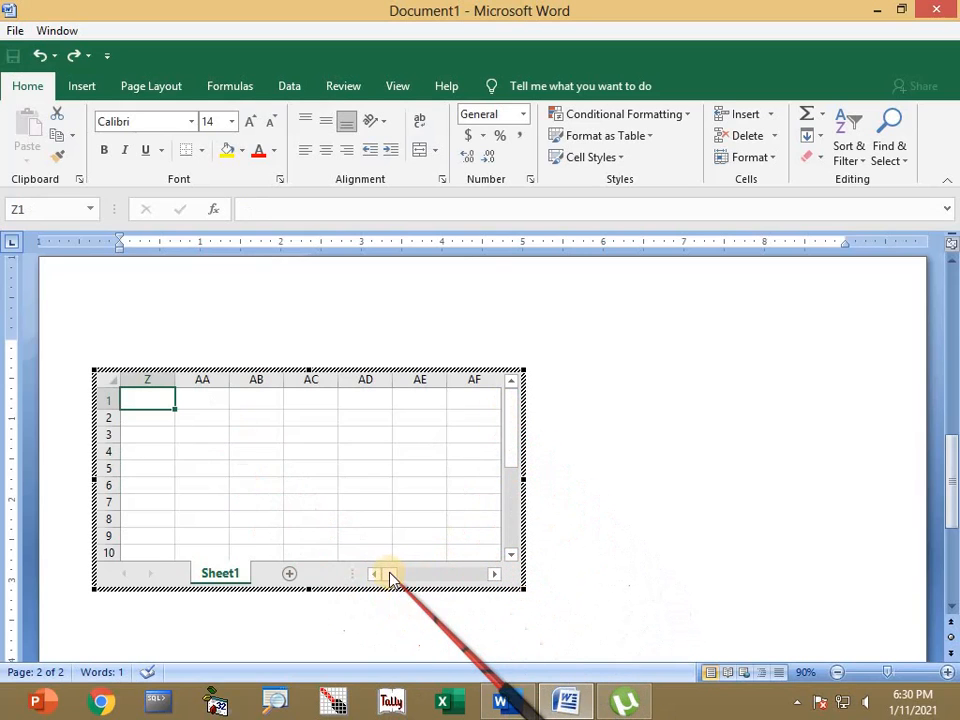
left_click_drag(392, 578, 368, 580)
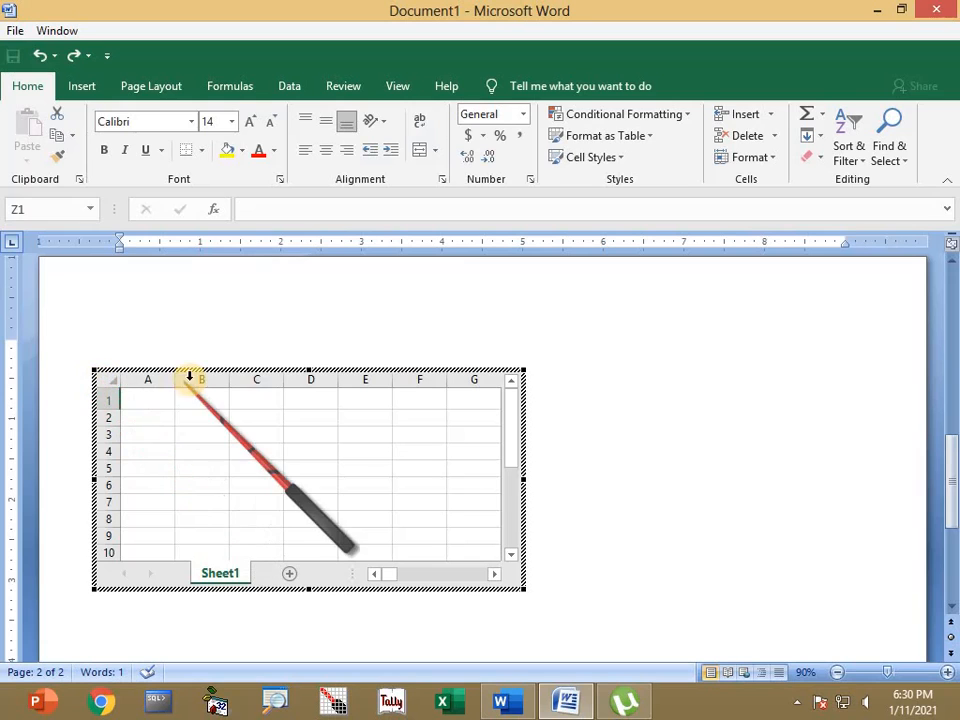
Make all cells of the embedded sheet bold and raise their font size to 14
left_click(108, 380)
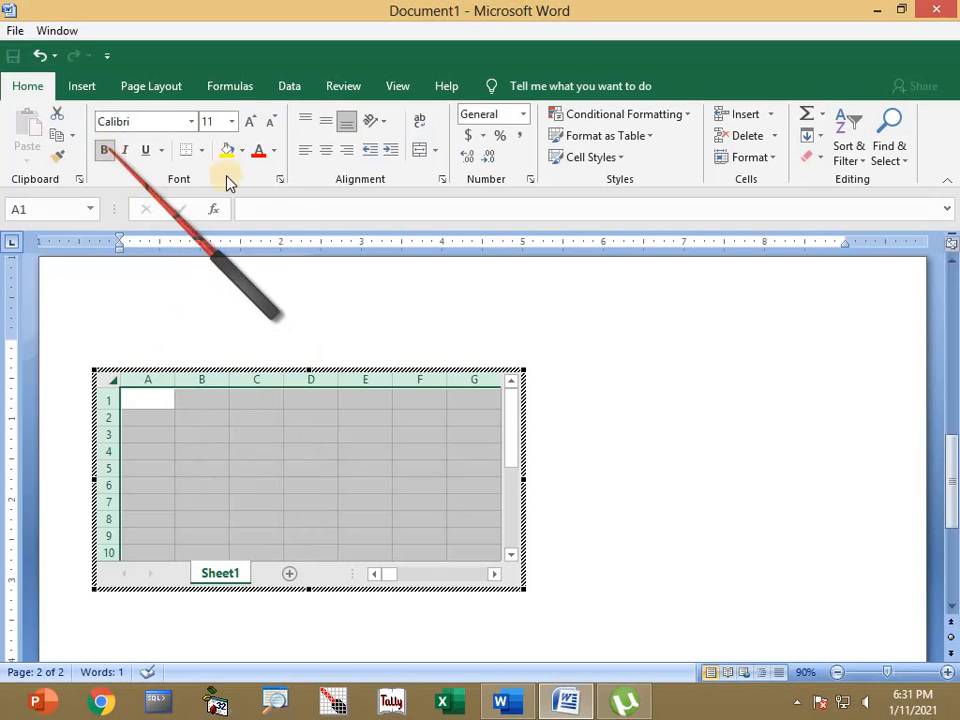
left_click(251, 122)
left_click(251, 122)
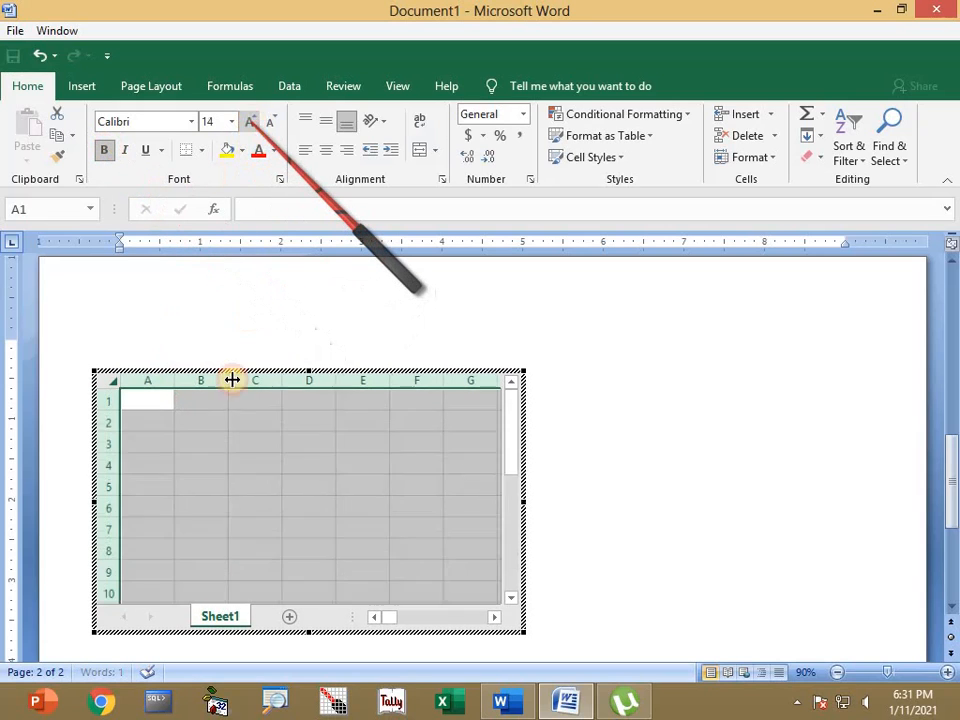
Enter 23424 in cell A1 and 234234 in cells E5 and C8 to test the sheet-wide formatting
left_click(156, 401)
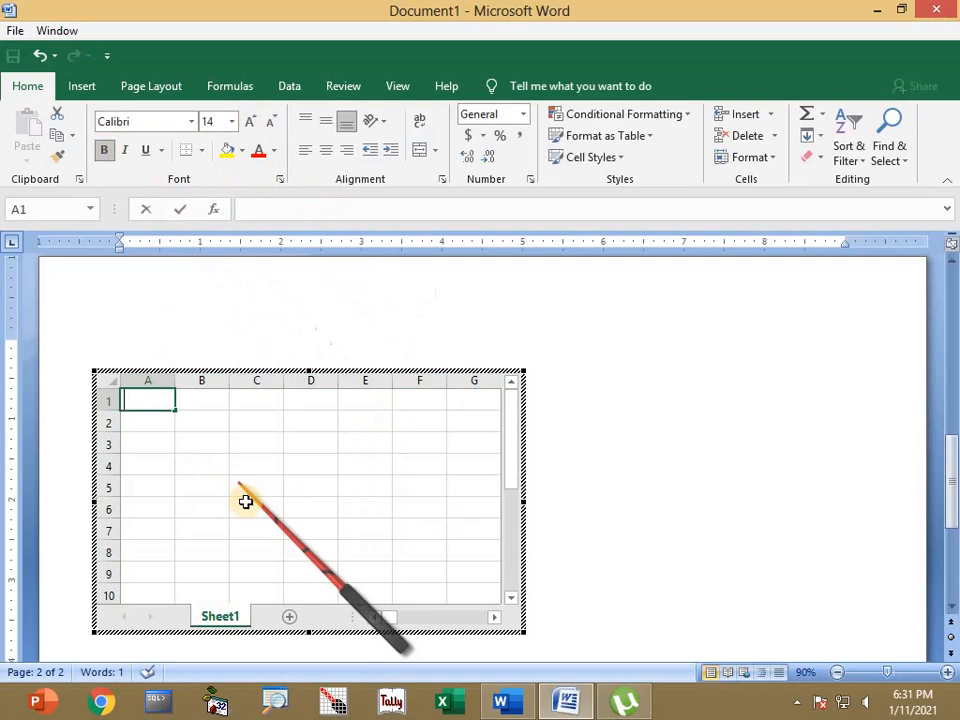
type("23424")
left_click(356, 484)
type("234234")
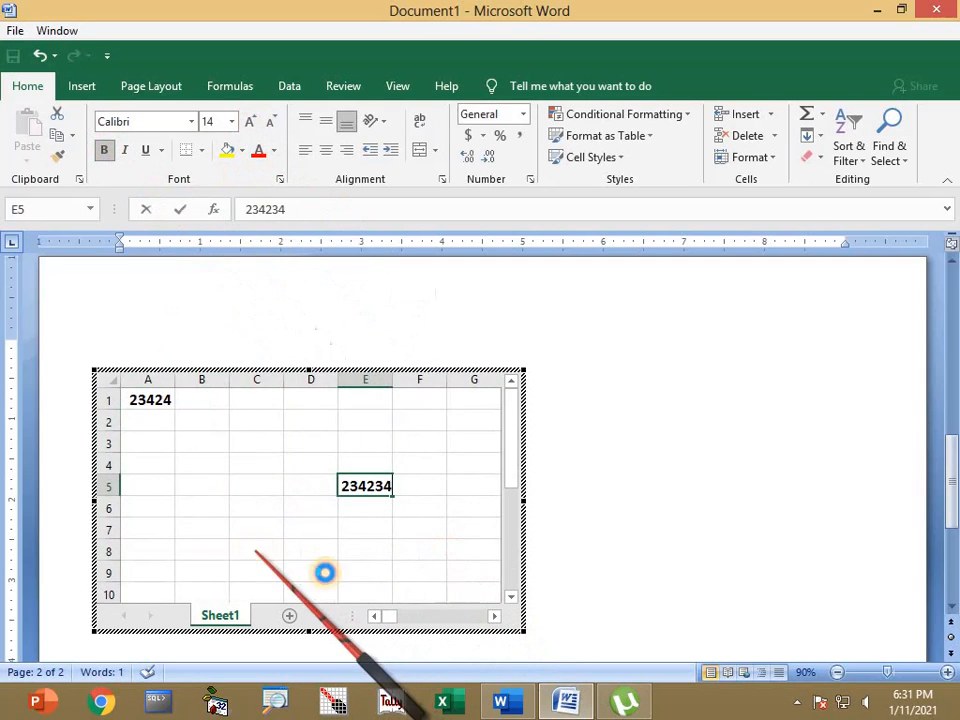
left_click(258, 551)
type("234234")
left_click(385, 553)
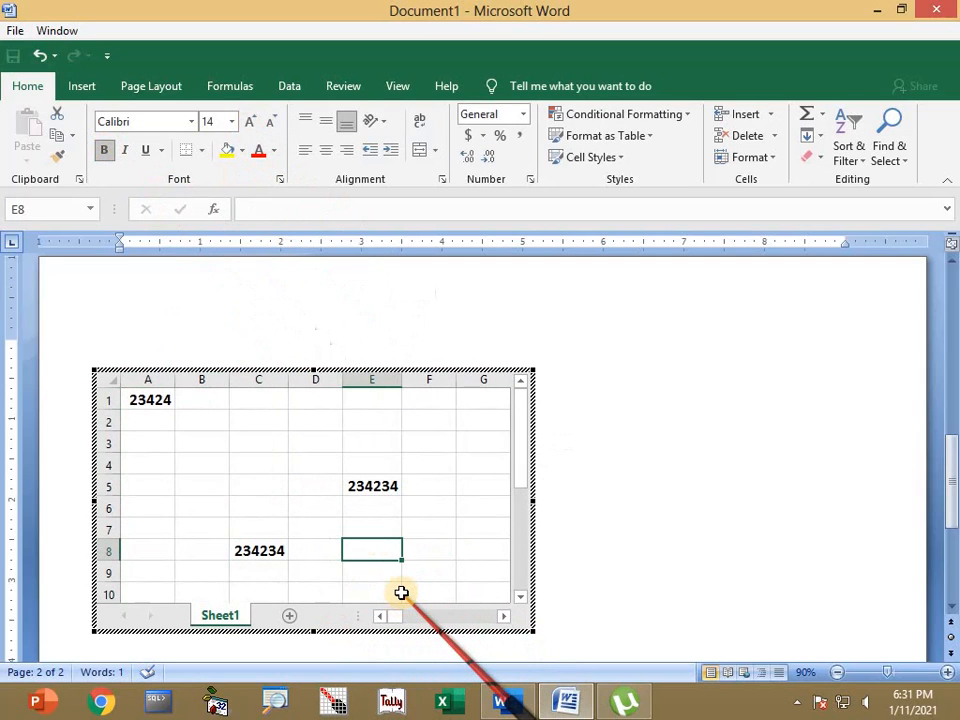
Undo the sample numbers in cells C8, E5 and A1
key("ctrl+z")
key("ctrl+z")
key("ctrl+z")
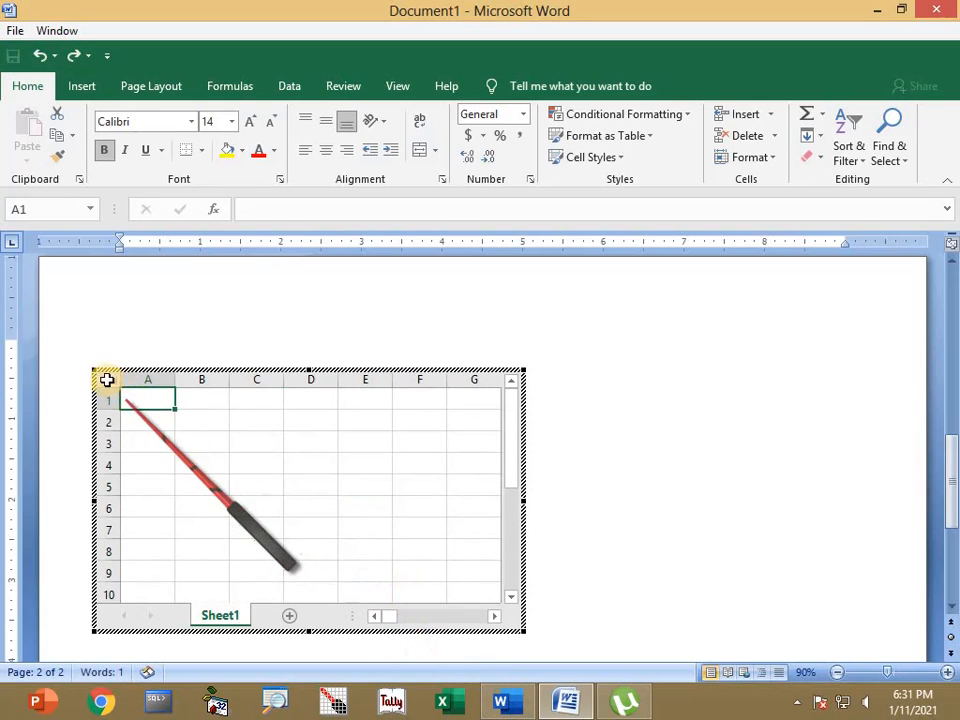
left_click(101, 378)
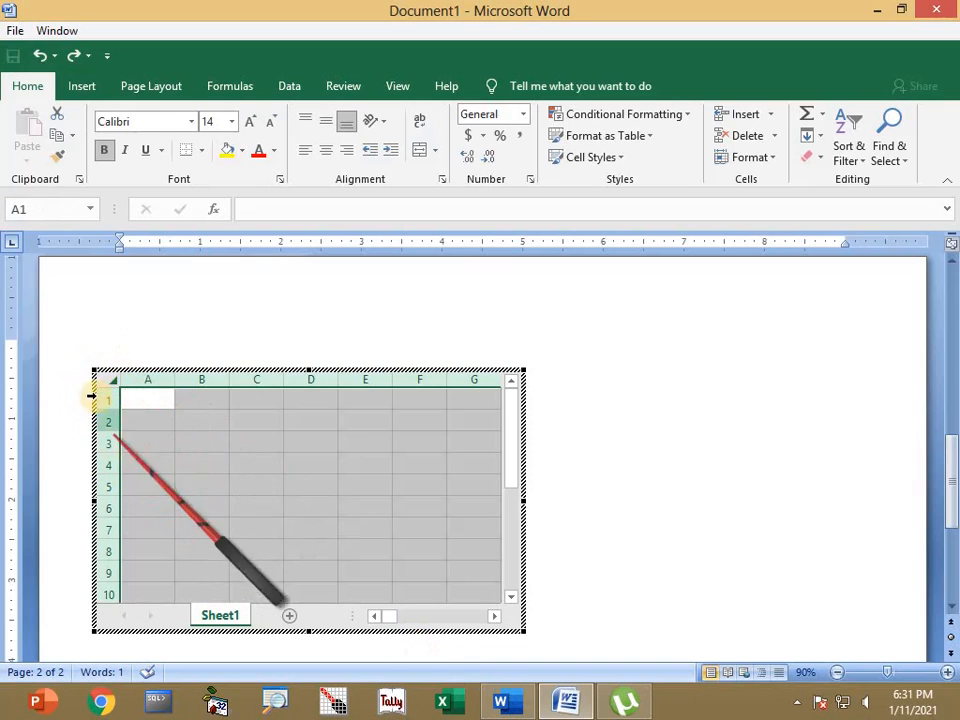
left_click(147, 415)
Widen the embedded sheet to show columns A to J and enter the title LPS HIGH SCHOOL STUDENTS MARK SHEET in A1
left_click(158, 401)
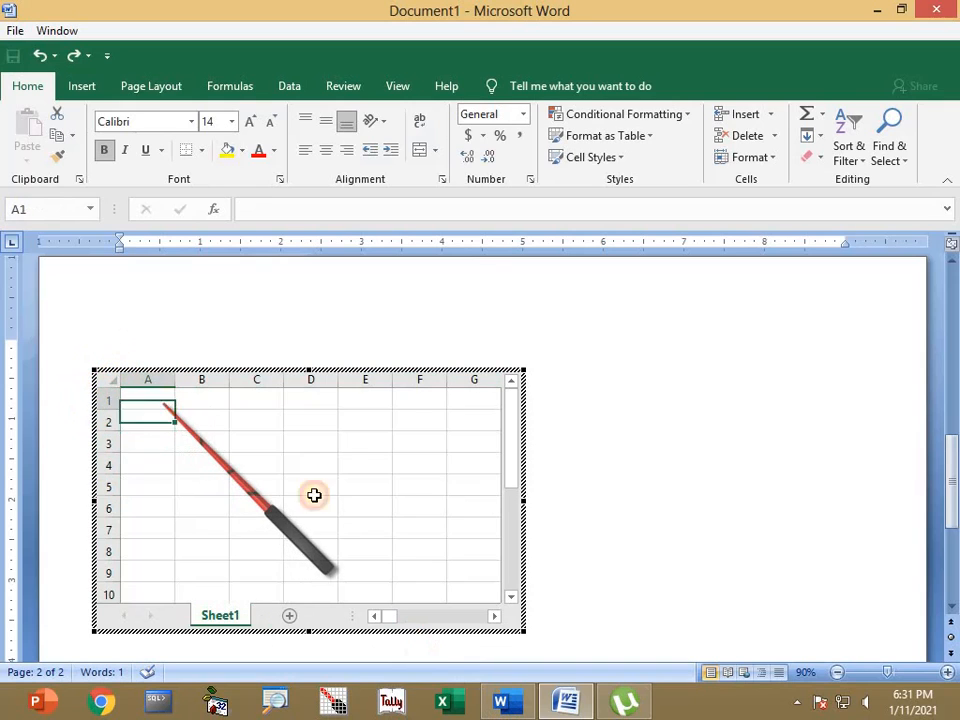
left_click_drag(593, 498, 688, 502)
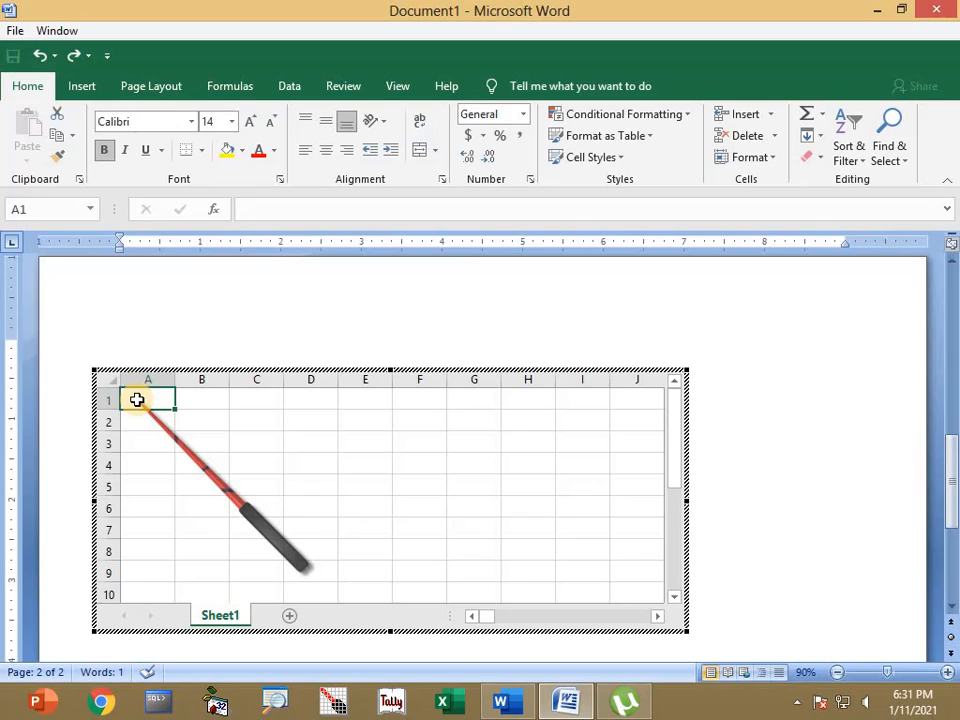
type("LPS HIGH SCHOOL STUDENTS MARK SH")
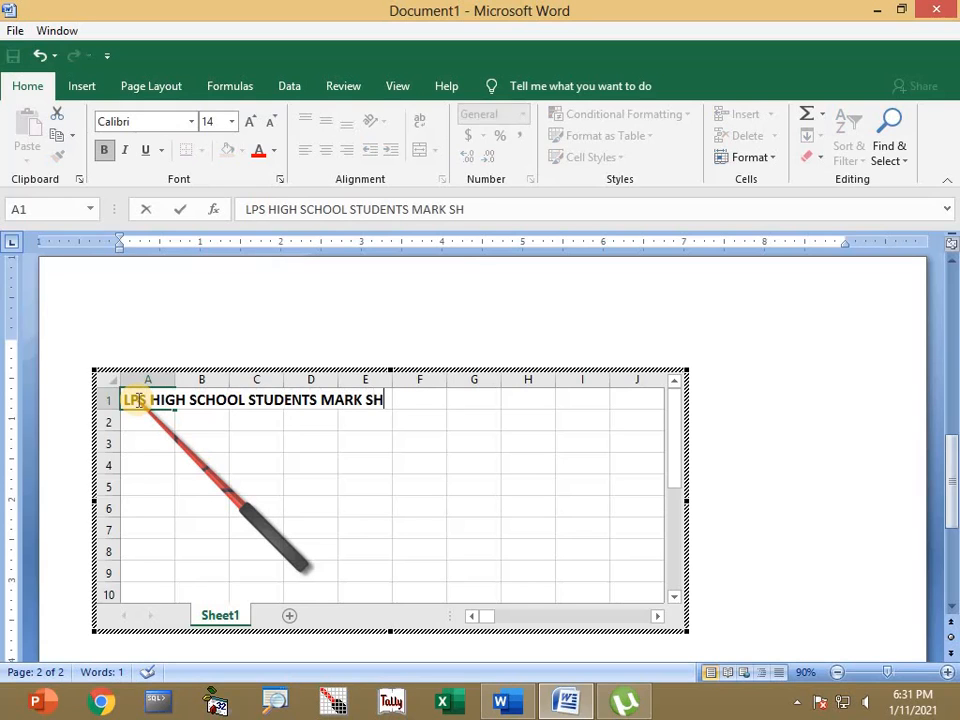
key("Return")
key("Return")
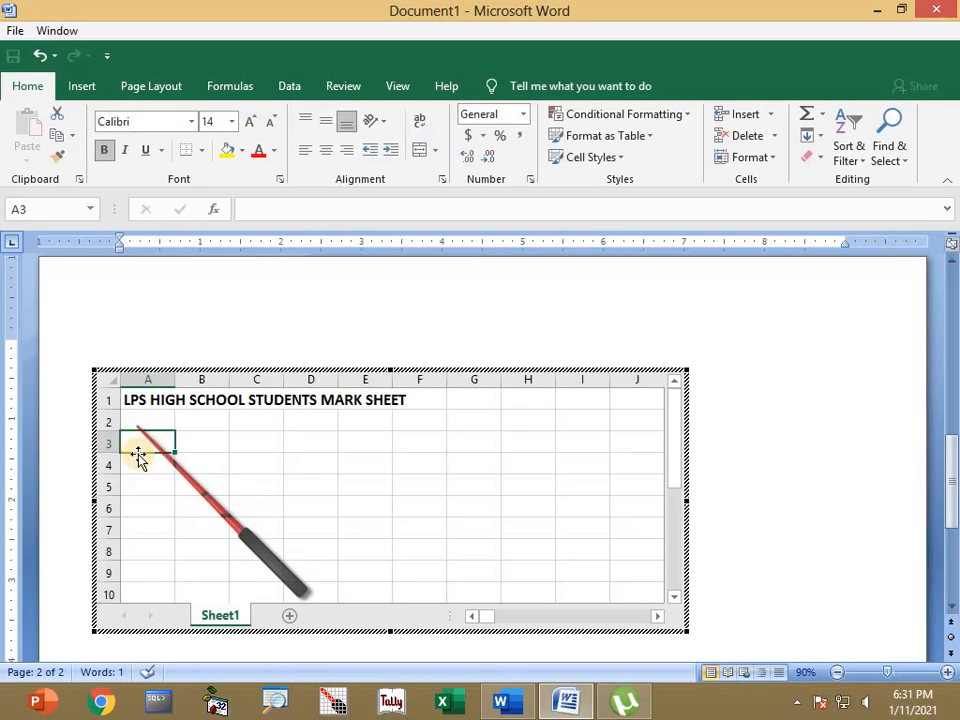
Enter the headings ROLLNO in cell A3 and NAME OF THE STUDENT in cell B3
type("ROLLNO")
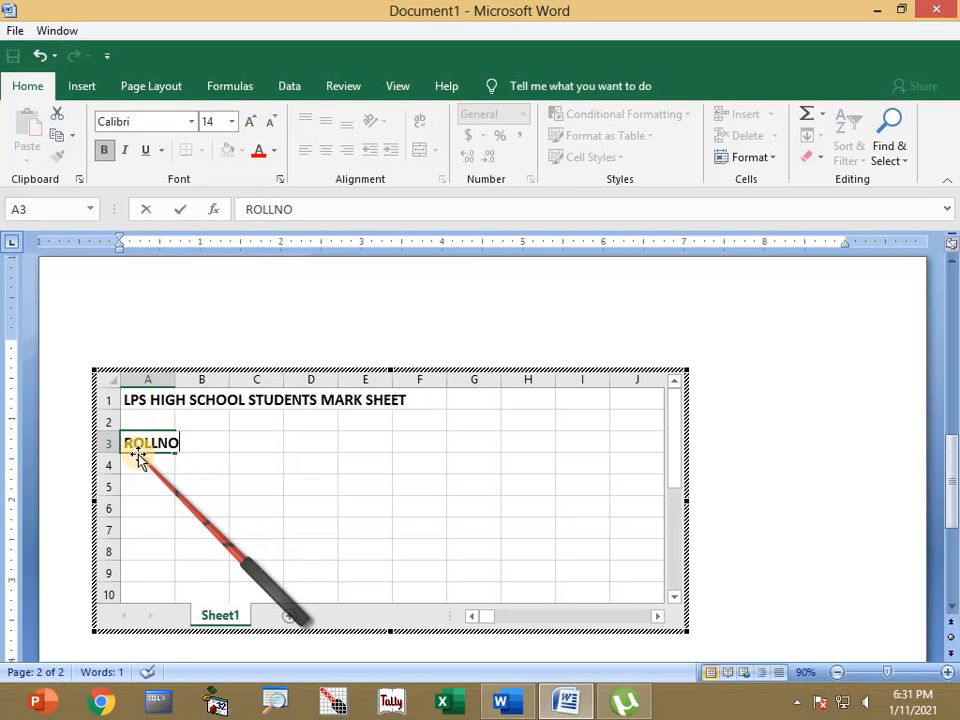
key("Tab")
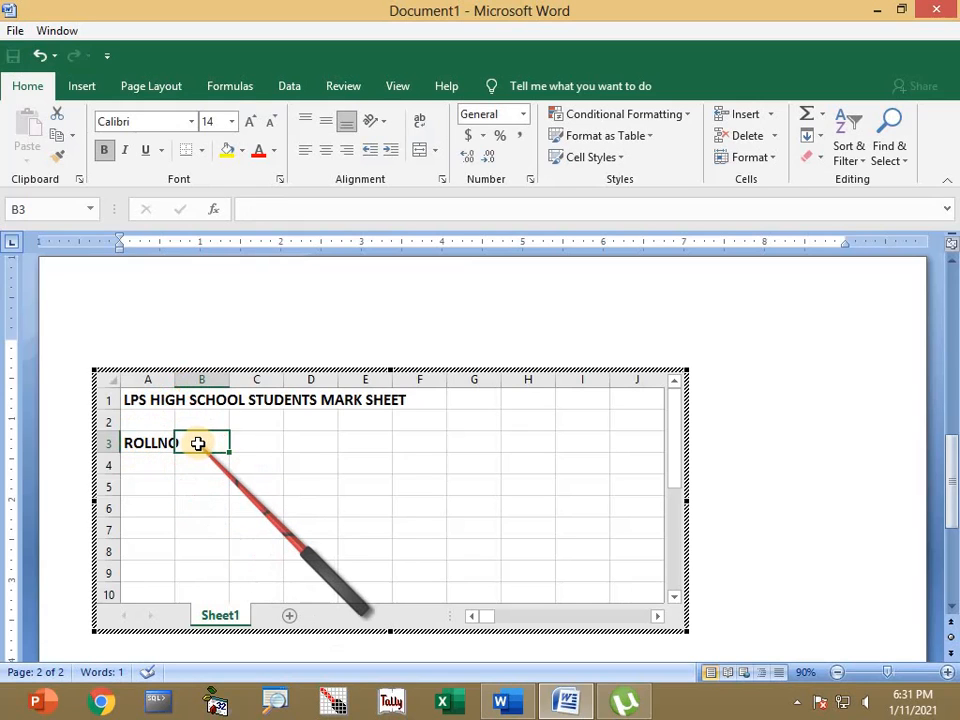
type("NAME OF THE STUDENT")
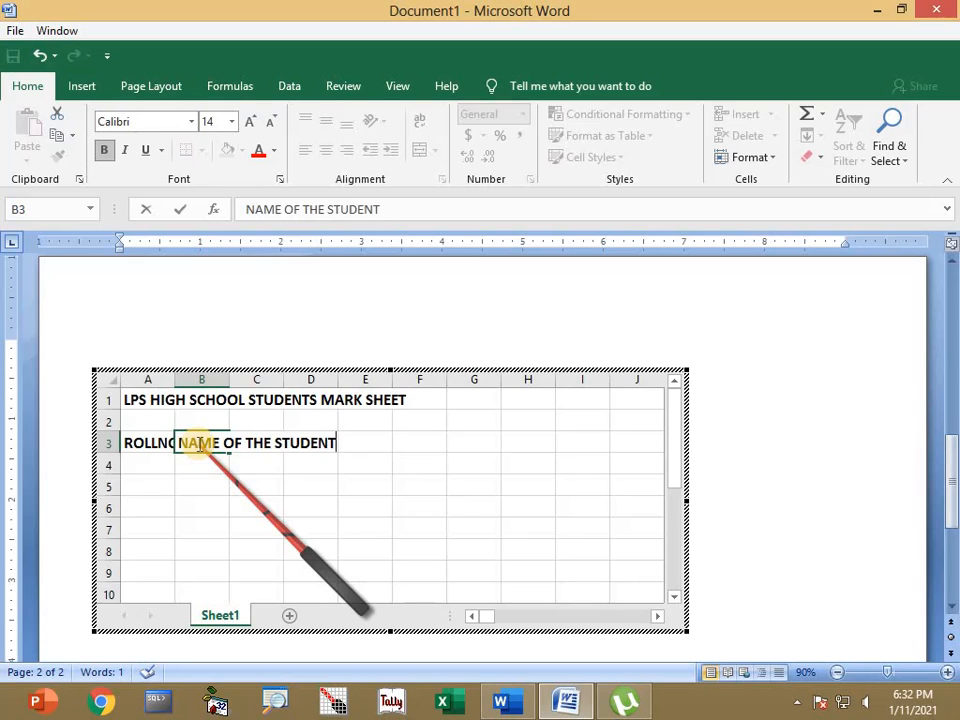
key("Tab")
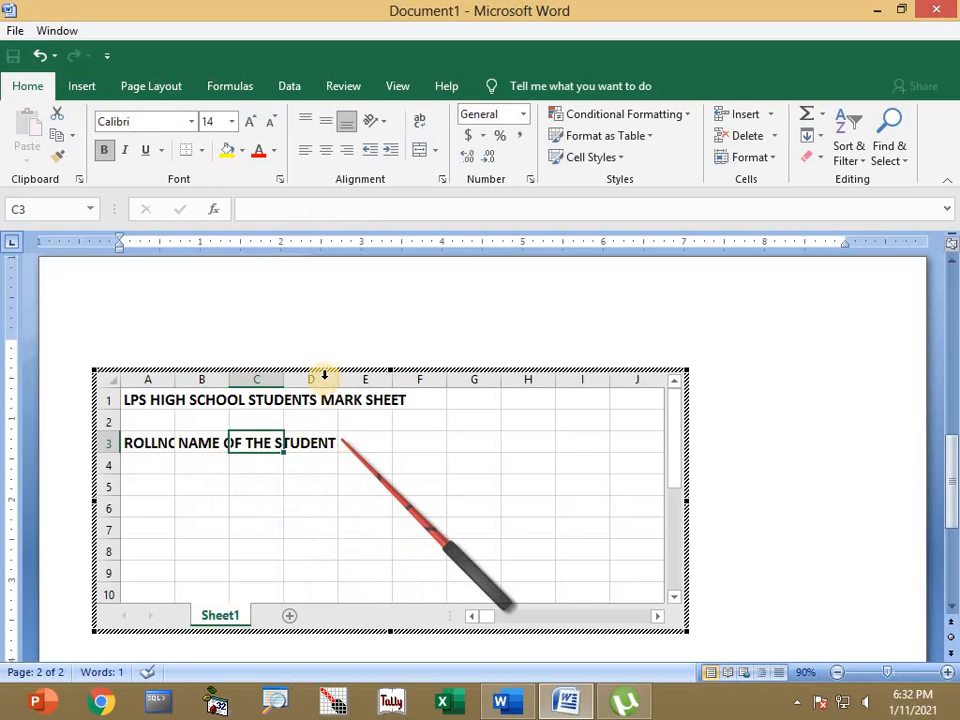
Enter the heading ENGLISH in cell E3, past the overflowing student name heading
left_click(361, 445)
type("ENGLISH")
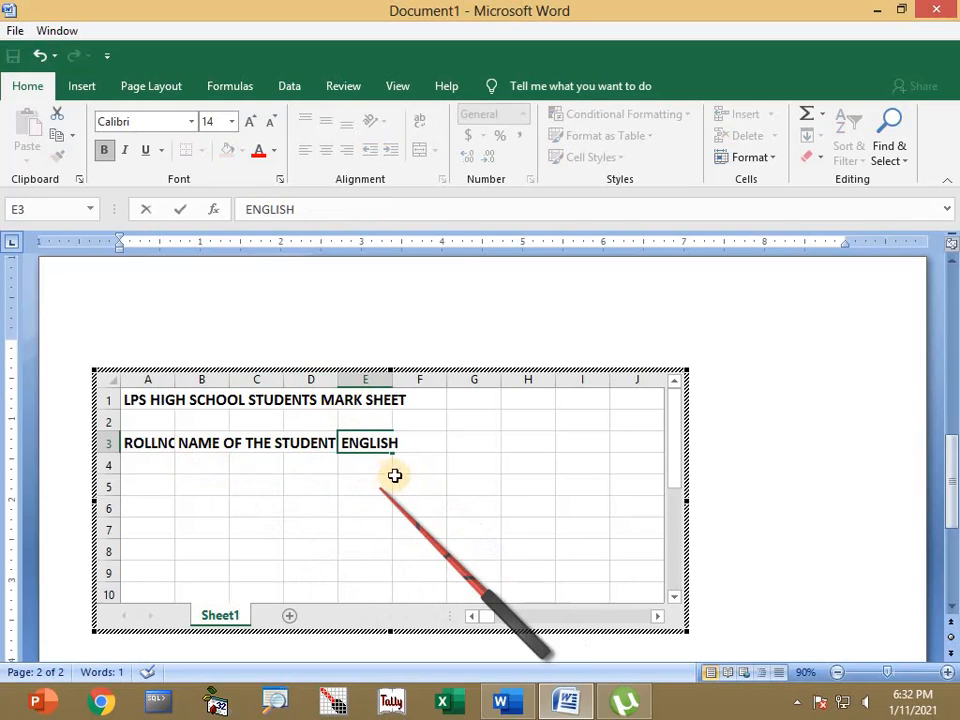
left_click(401, 500)
left_click(350, 444)
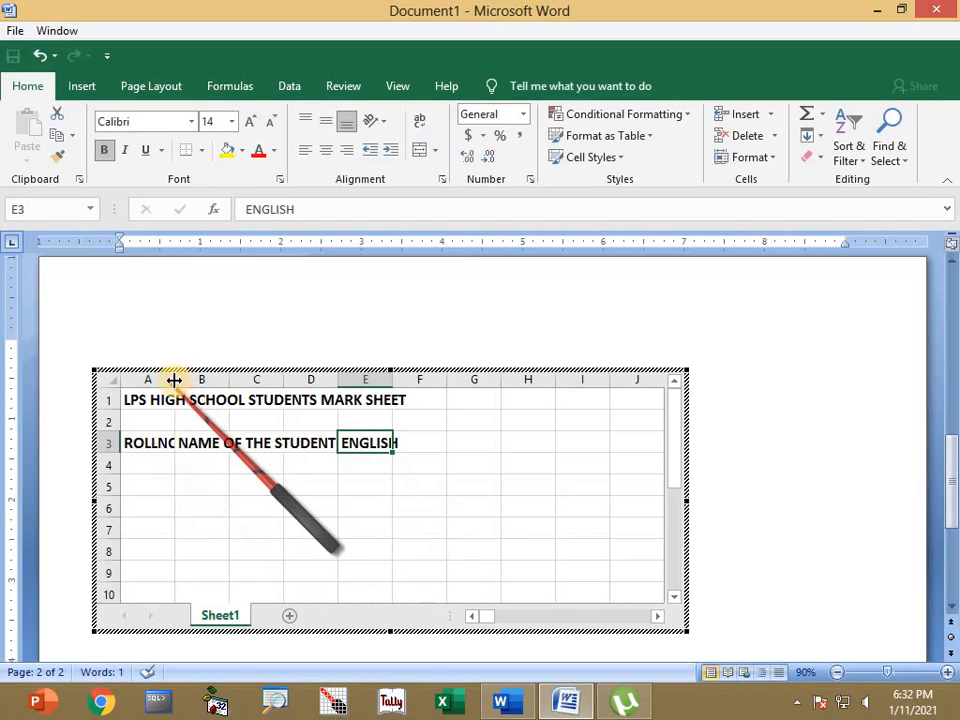
Widen column A to fit the ROLLNO heading
left_click_drag(187, 380, 187, 380)
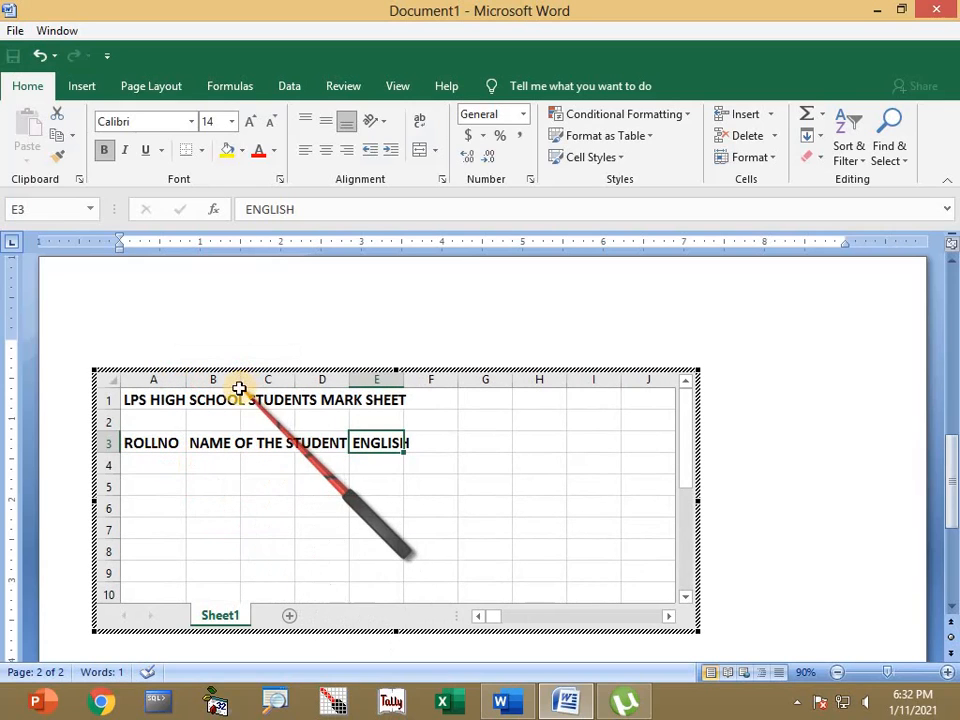
Try widening column B to fit NAME OF THE STUDENT, and undo it together with the ENGLISH entry in E3
left_click_drag(242, 380, 360, 382)
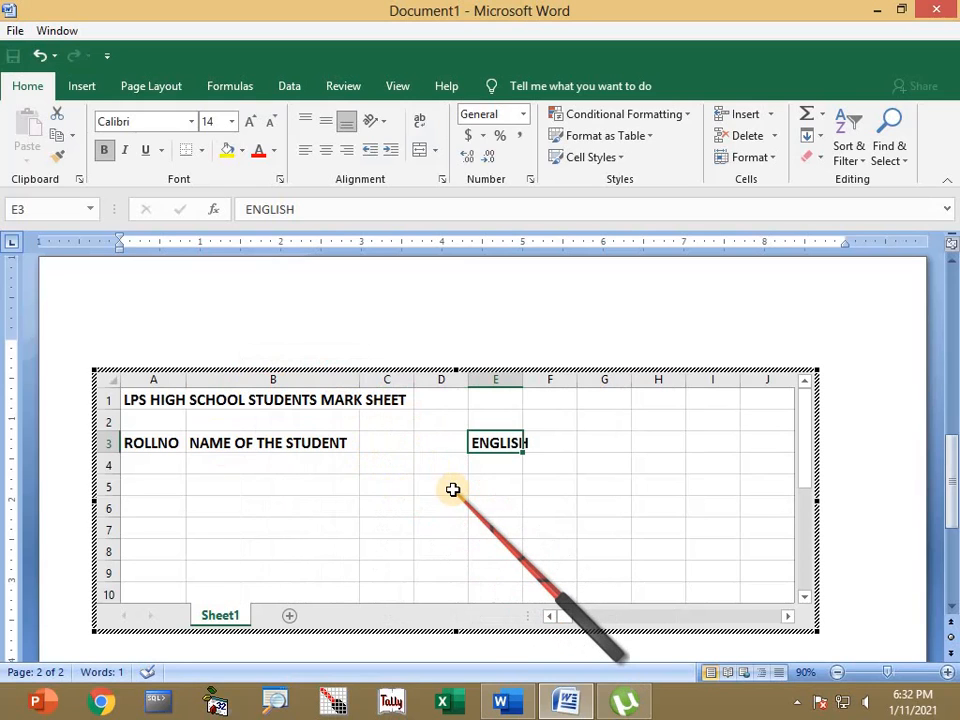
key("ctrl+z")
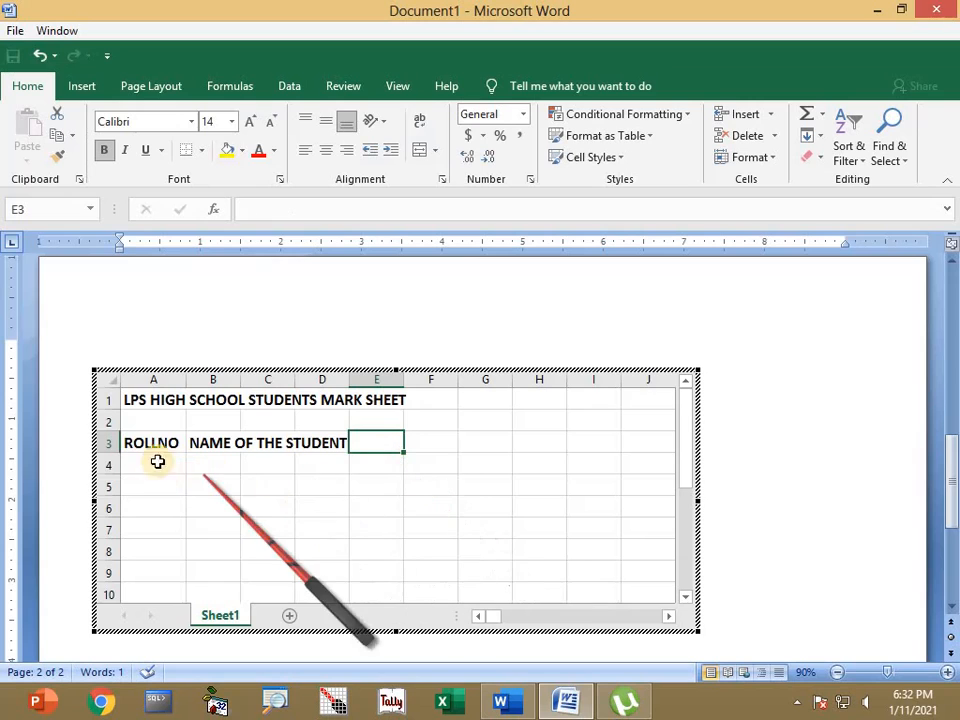
left_click(220, 441)
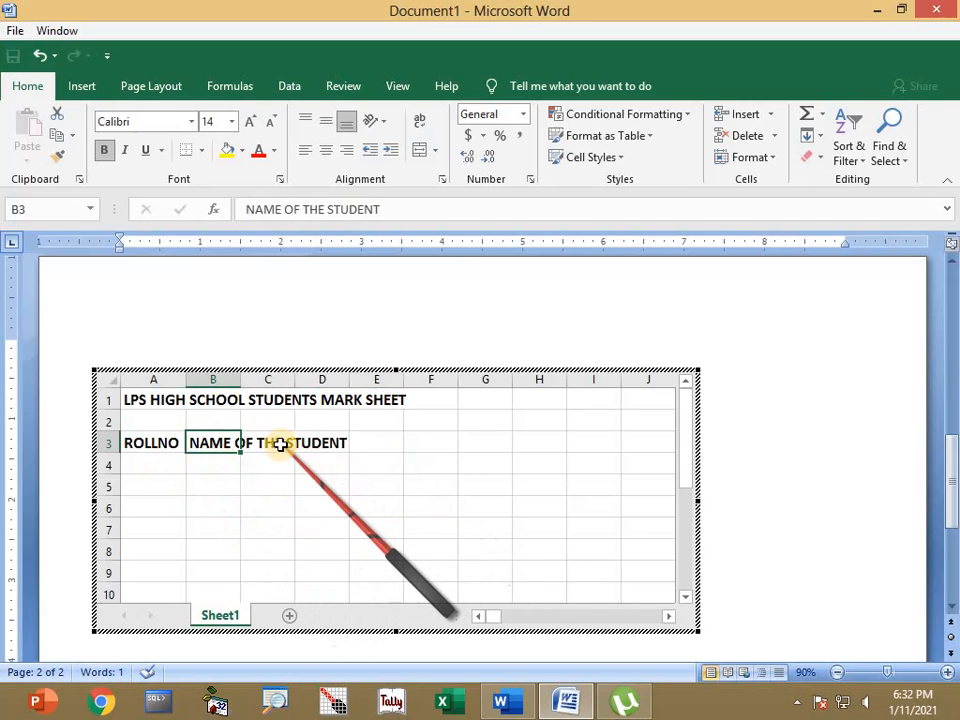
left_click(279, 443)
left_click(161, 443)
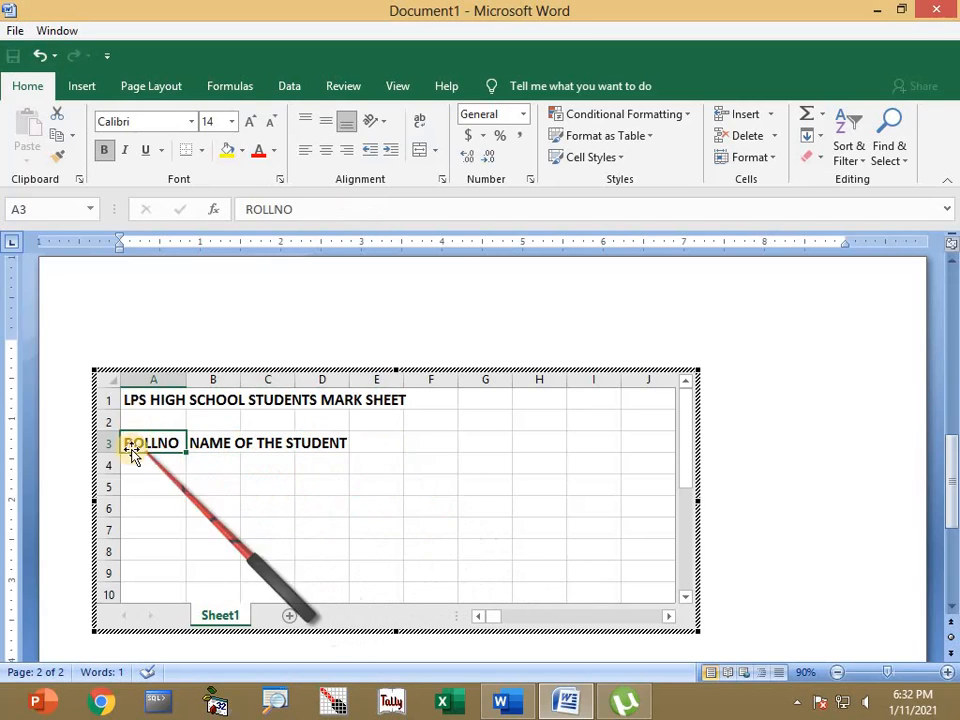
Enter the heading ENGLISH in cell C3 and widen column B slightly
left_click(266, 443)
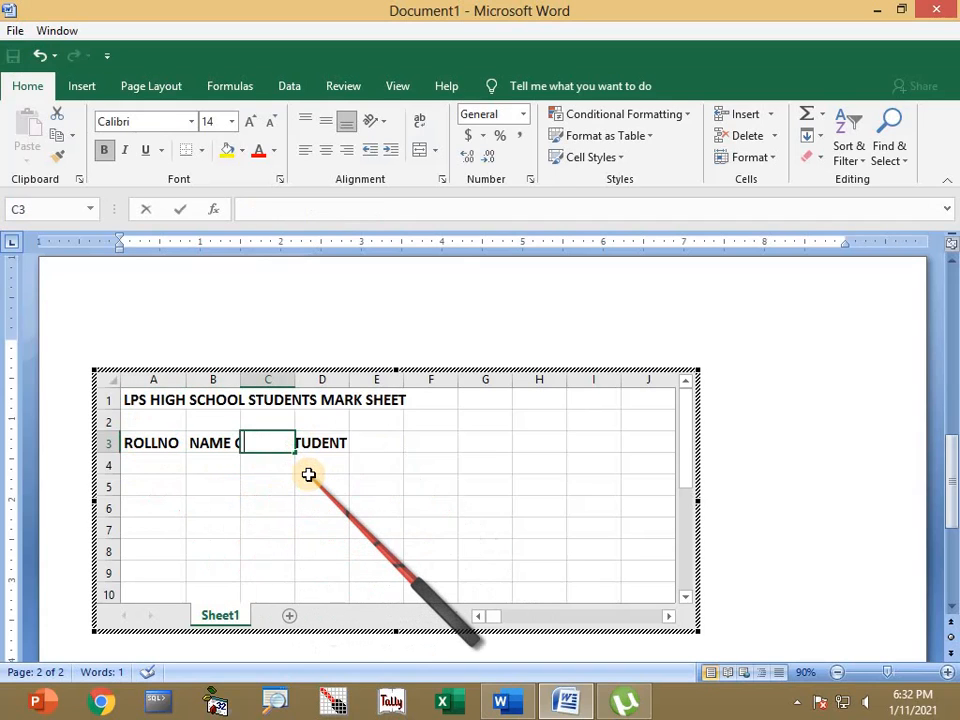
type("ENGLISH")
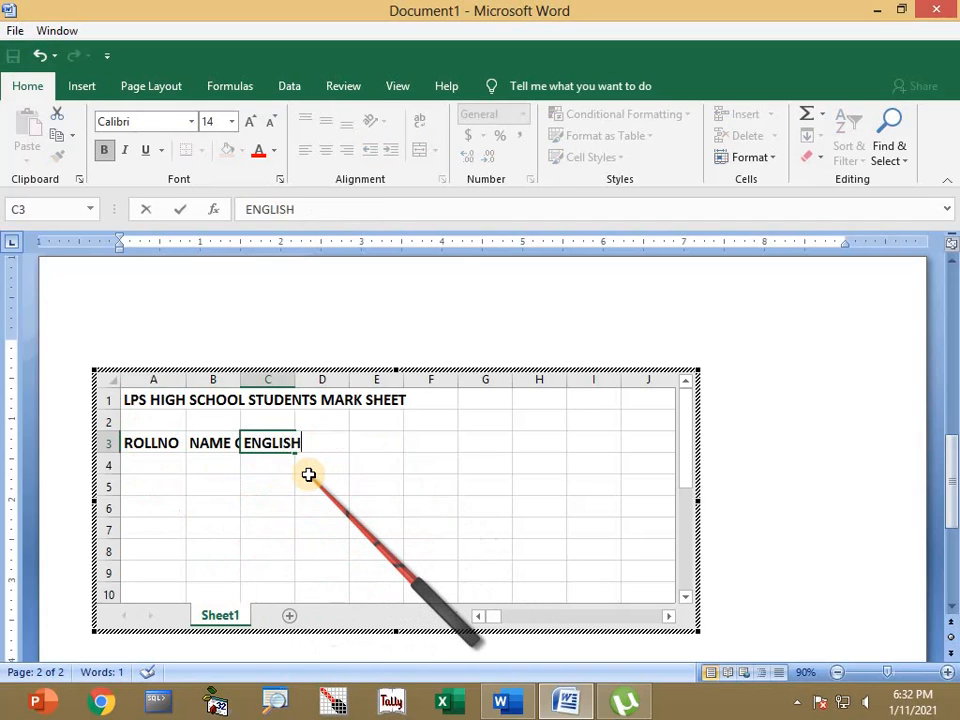
key("Tab")
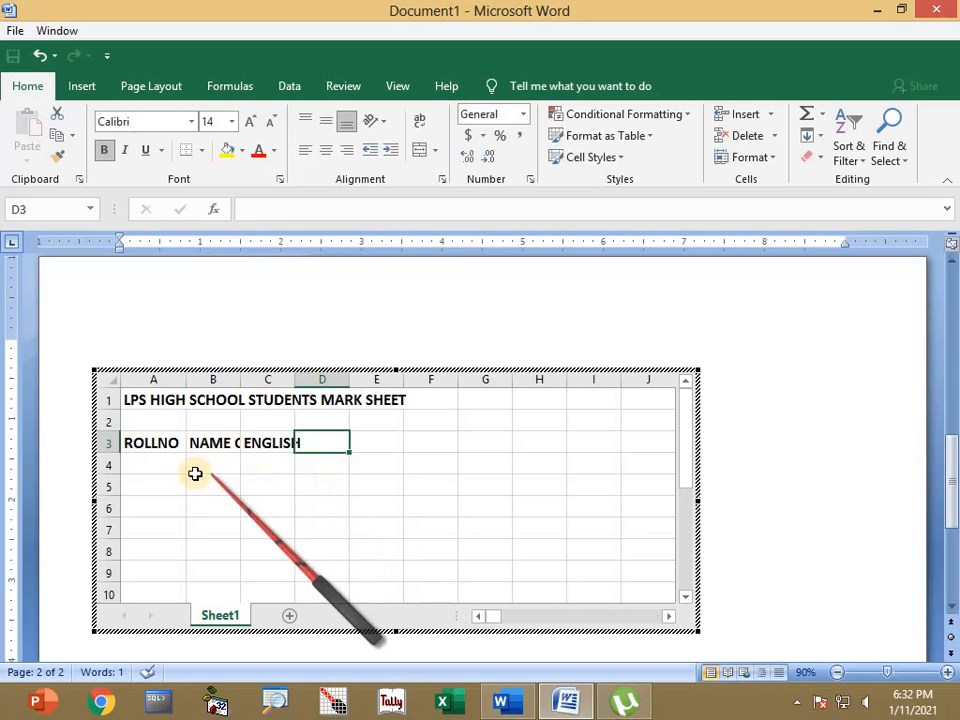
left_click_drag(240, 380, 254, 440)
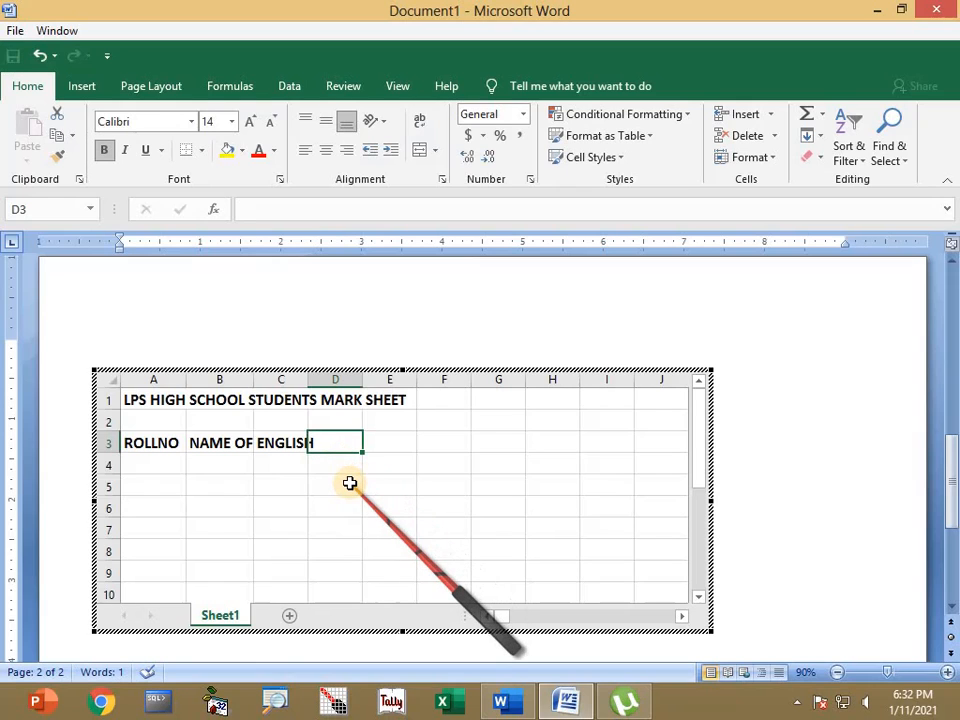
Enter the subject headings MATH, SCIENCE, SOCIAL, MIL and COMPUTER in cells D3 to H3
type("MATH")
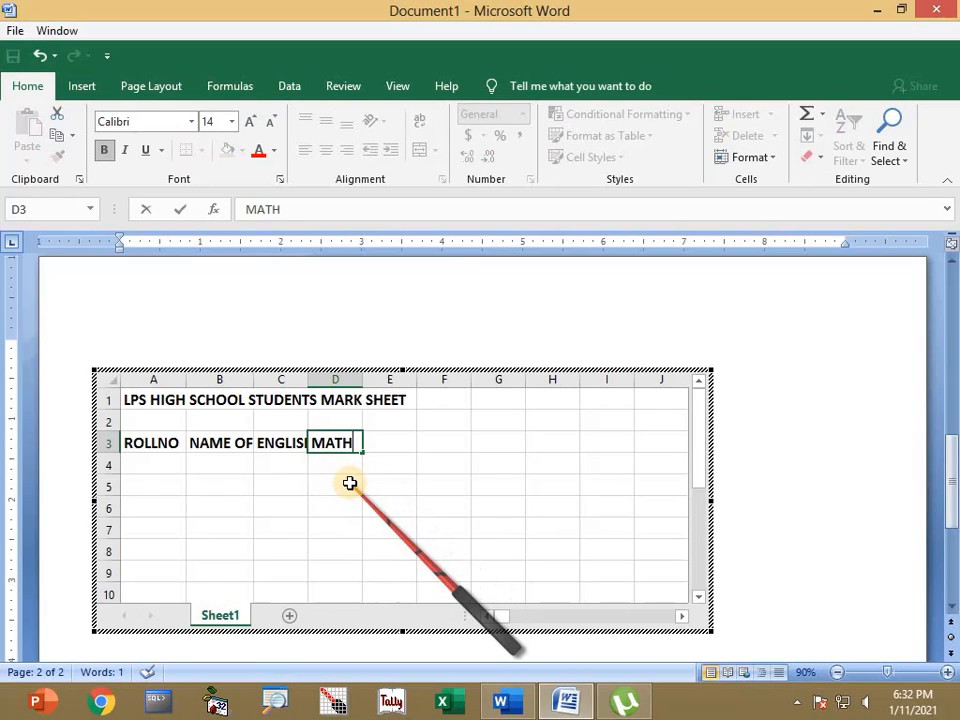
key("Tab")
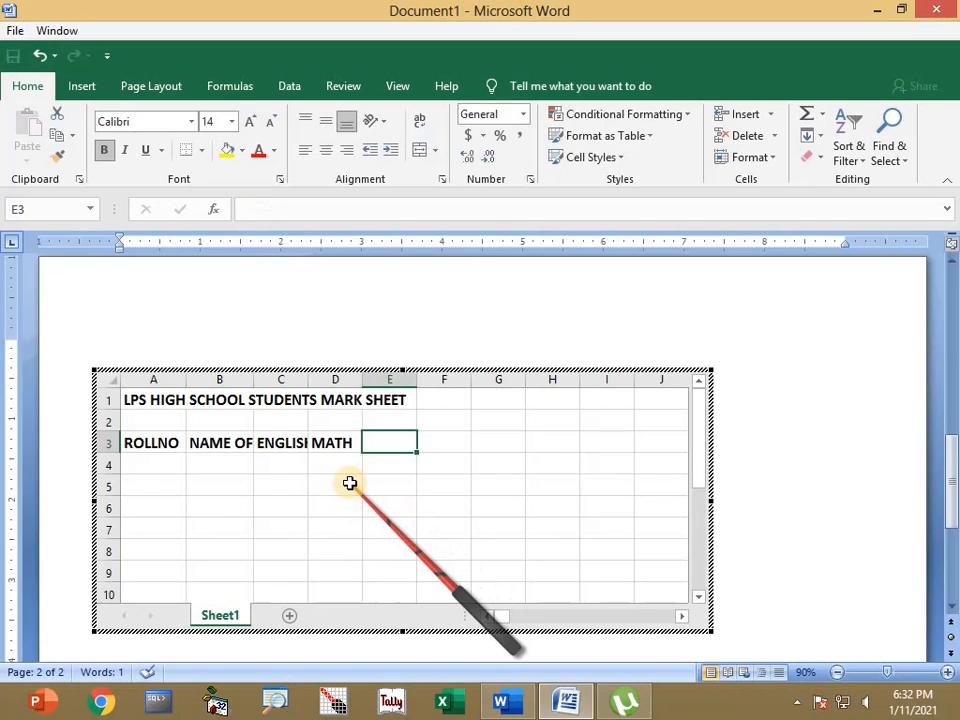
type("SCIENCE")
key("Tab")
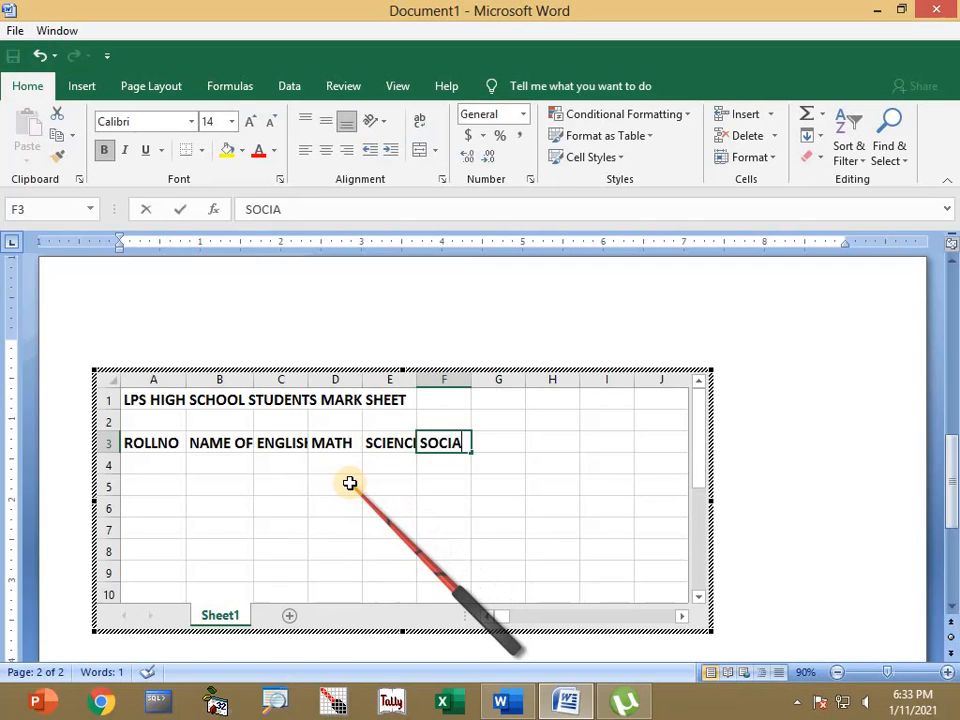
key("Tab")
type("MIL")
key("Tab")
type("C")
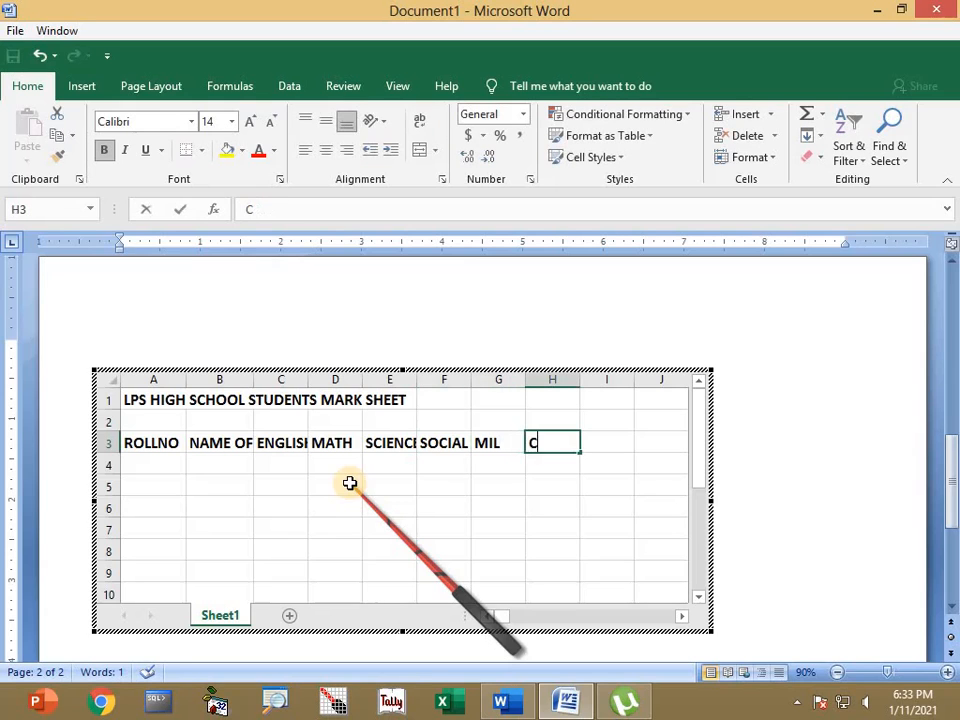
type("OMPUTER")
key("Tab")
Enter the result headings TOTAL, AVG, DIV and PASS/FAIL in cells I3 to L3
type("T")
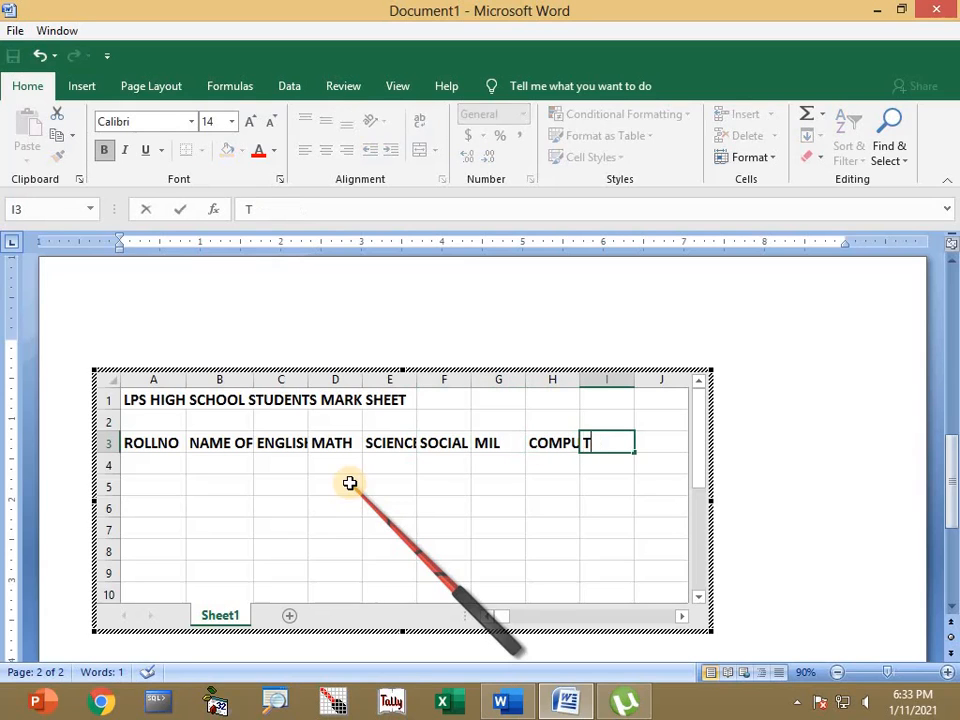
type("OTAL")
key("Tab")
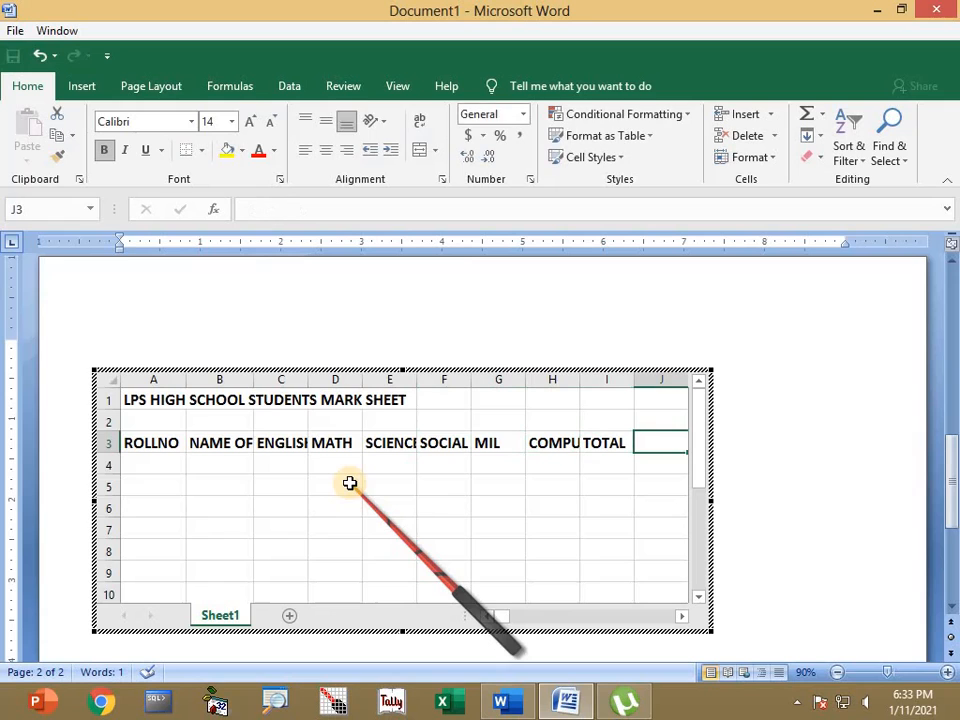
type("AVG")
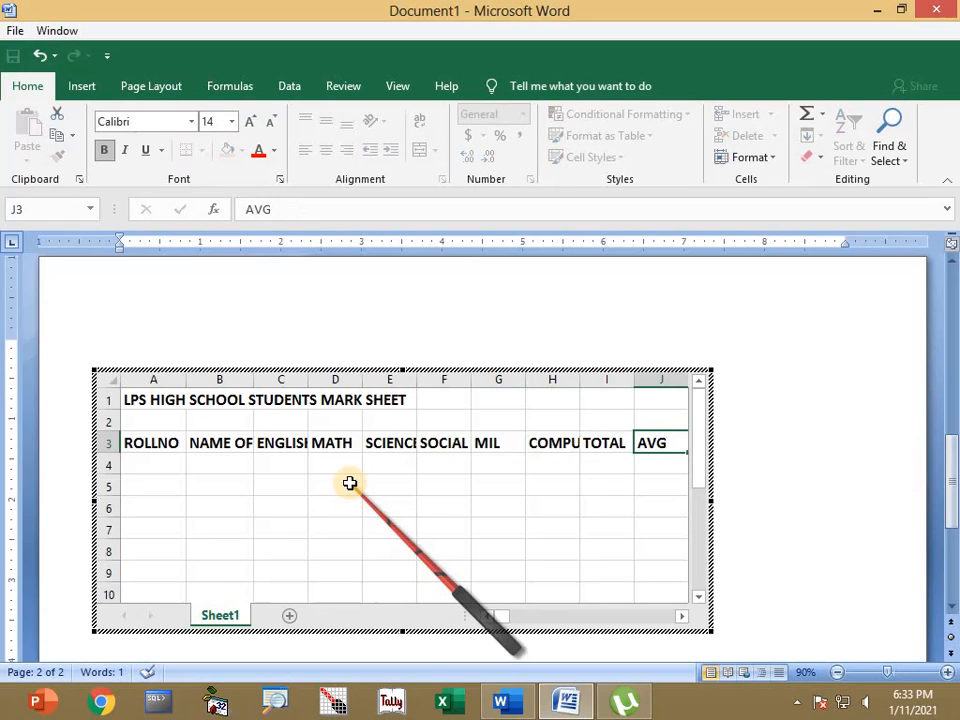
key("Tab")
type("DI")
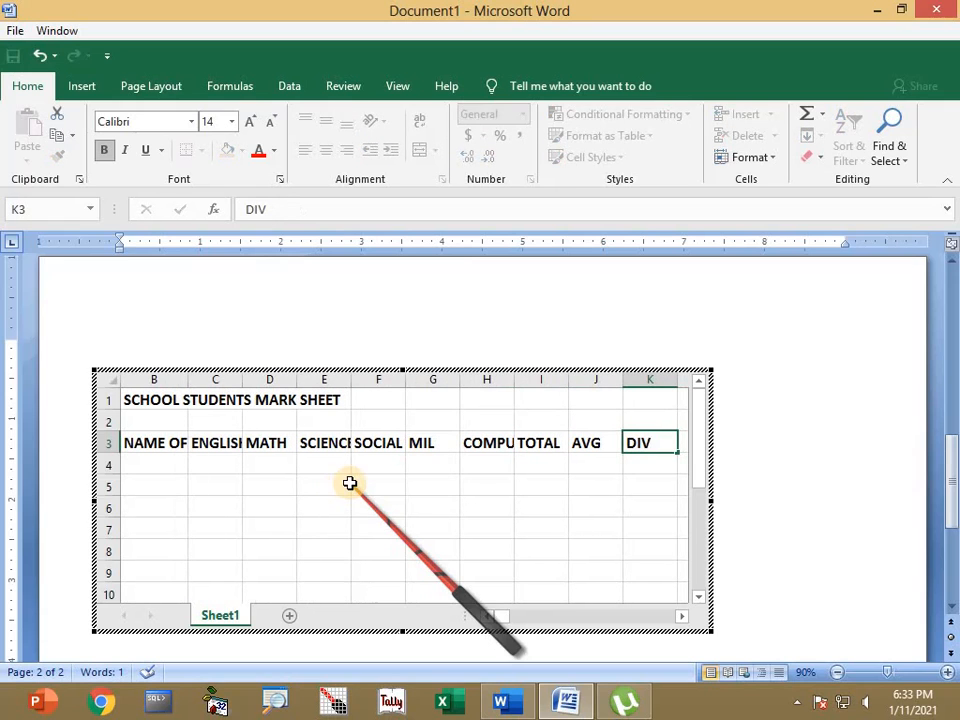
key("Tab")
type("PA")
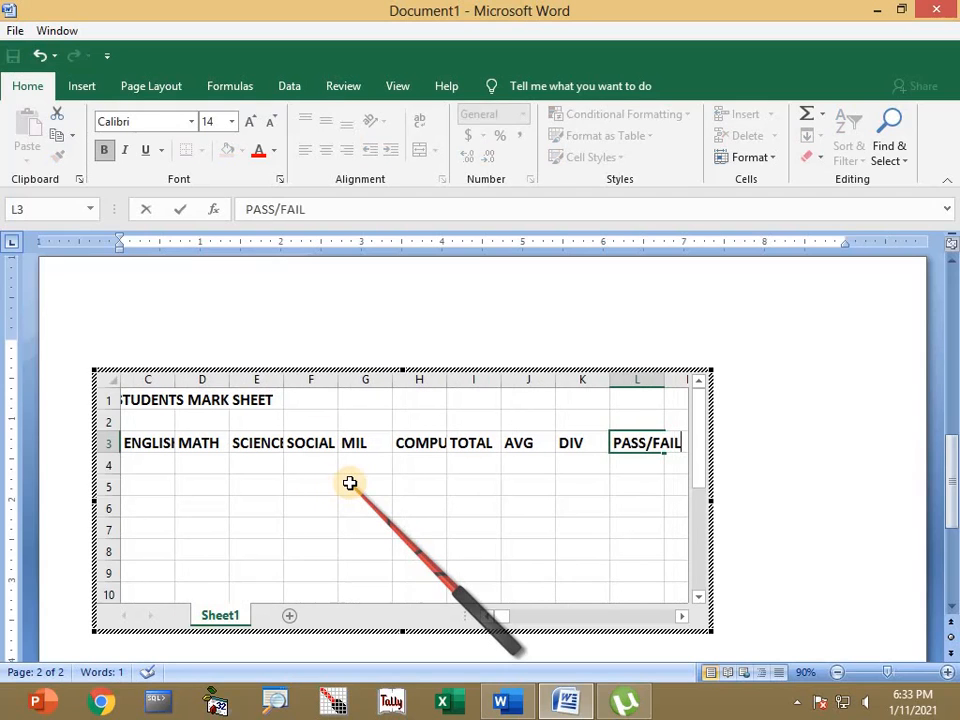
Clear the DIV and PASS/FAIL headings from cells K3 and L3
key("Return")
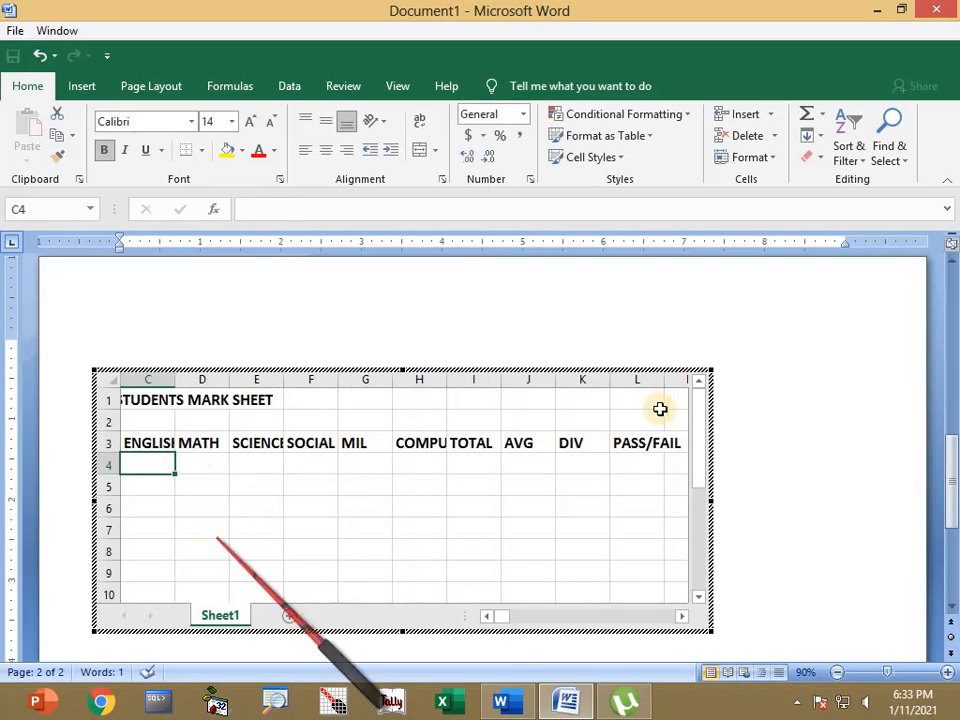
left_click_drag(568, 441, 643, 446)
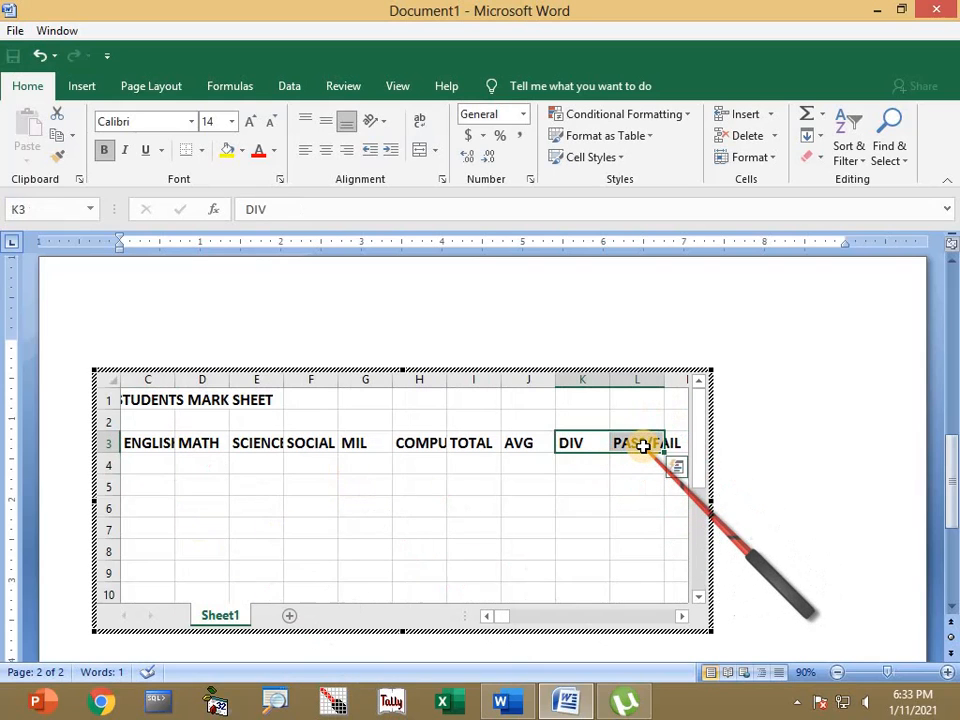
key("Delete")
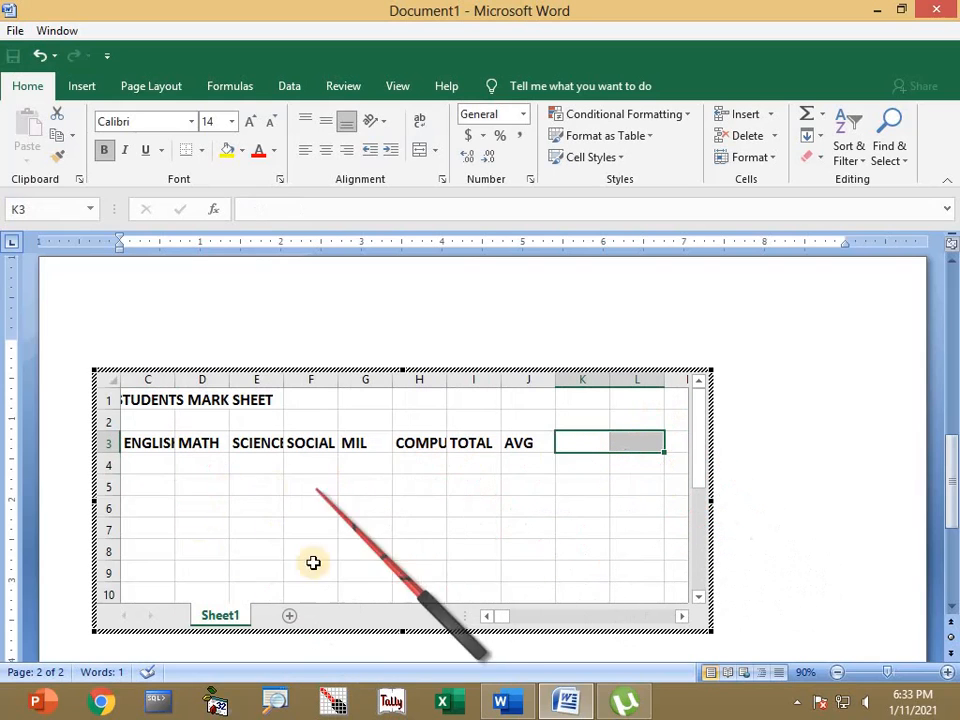
Try auto-fitting column A to its contents, and undo that width change
left_click(487, 616)
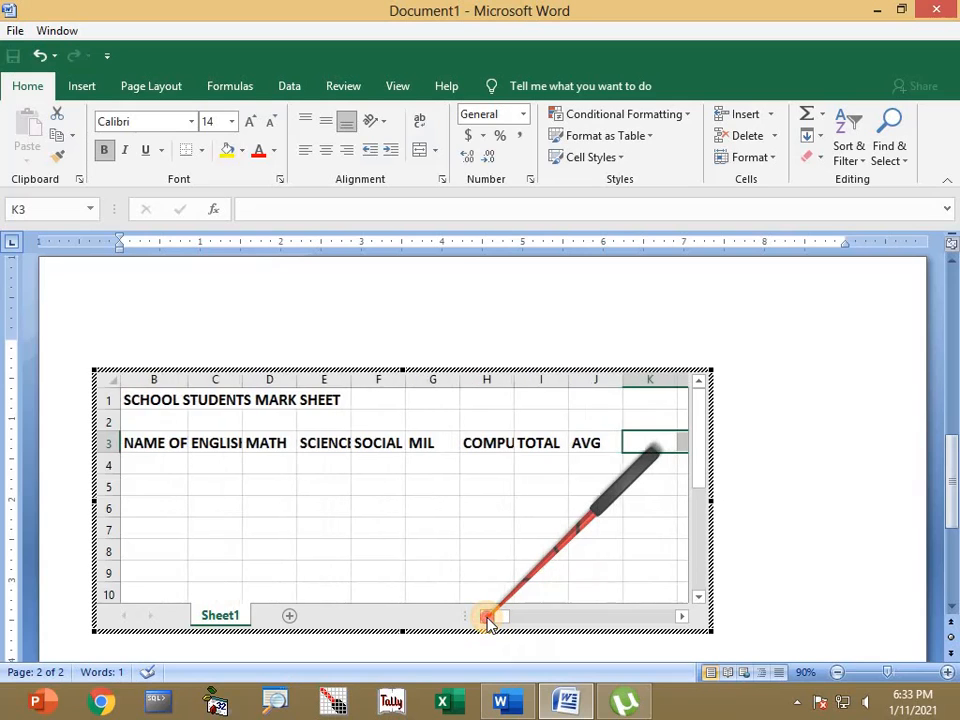
left_click(487, 616)
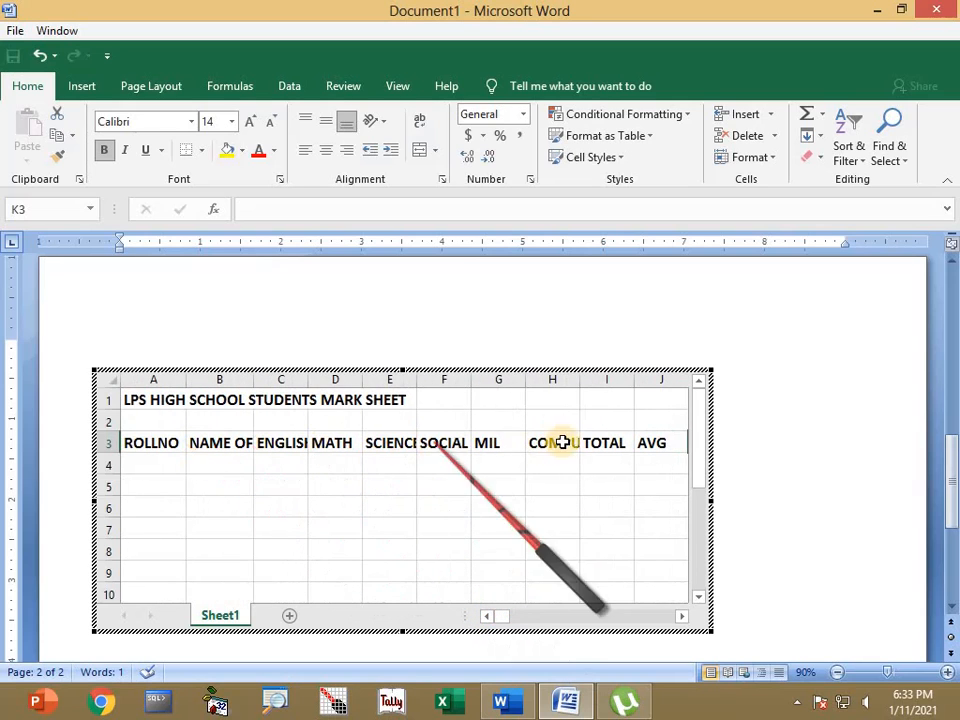
double_click(187, 378)
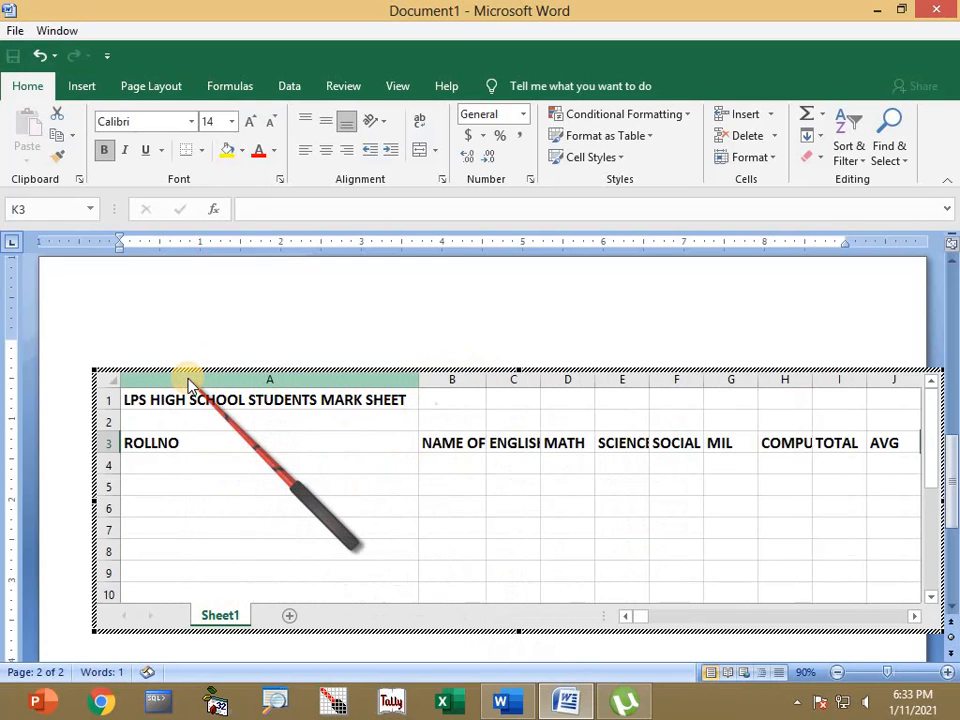
key("ctrl+z")
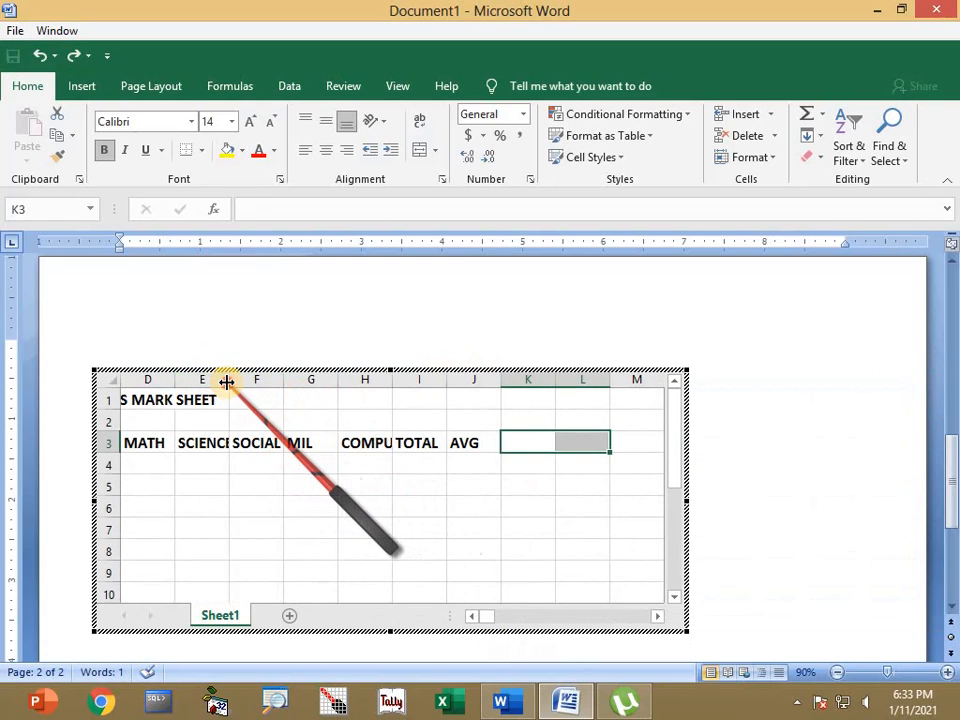
Auto-fit columns E to I one by one to the headings SCIENCE, SOCIAL, MIL, COMPUTER and TOTAL
double_click(229, 378)
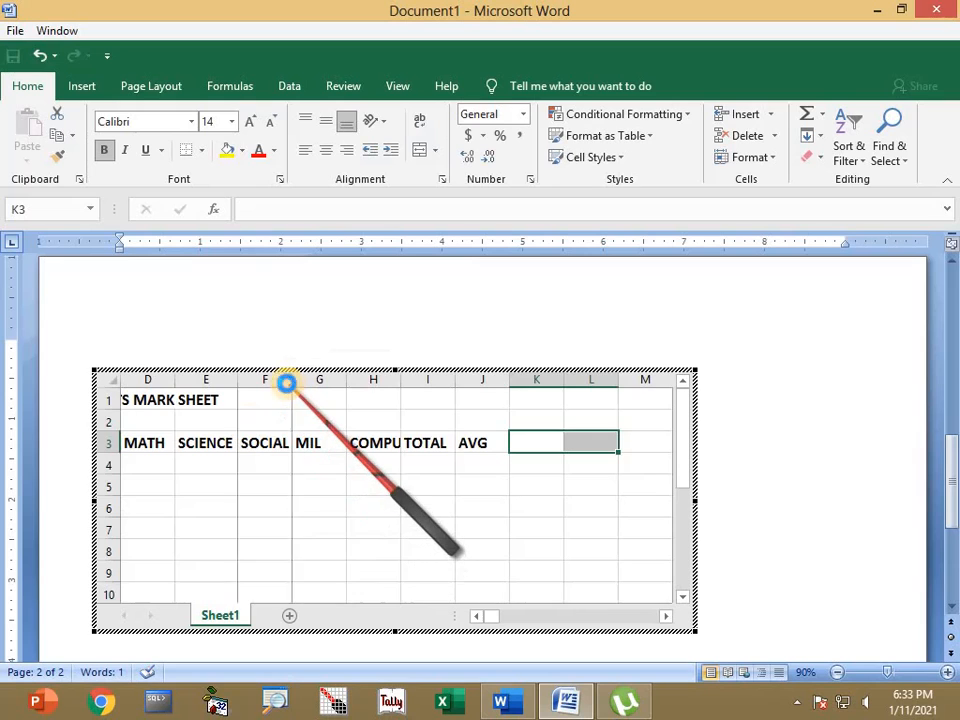
double_click(286, 380)
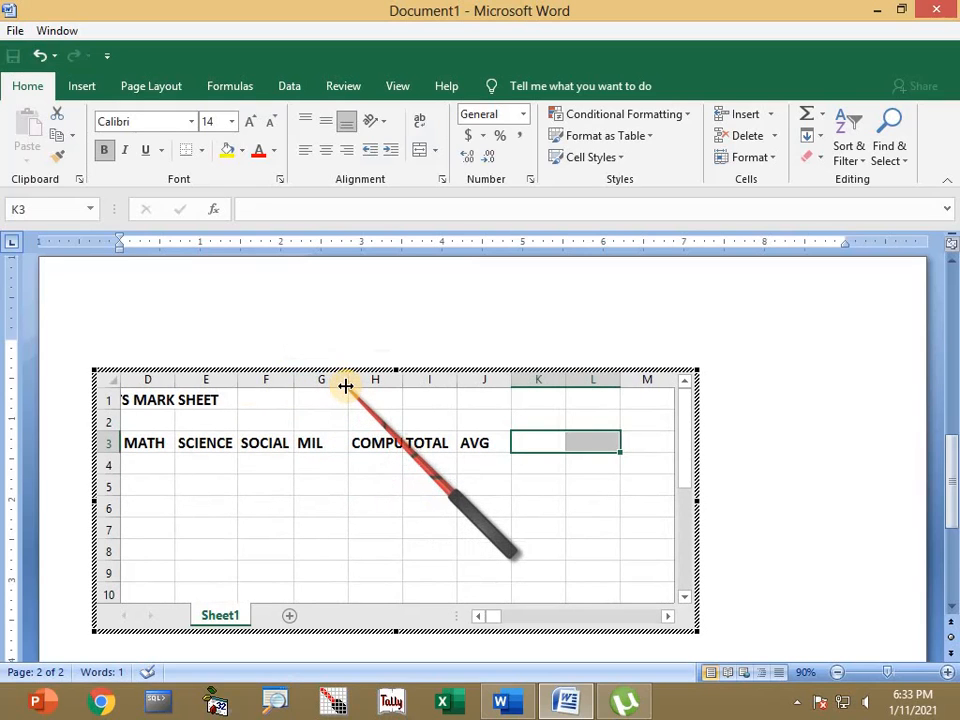
double_click(345, 383)
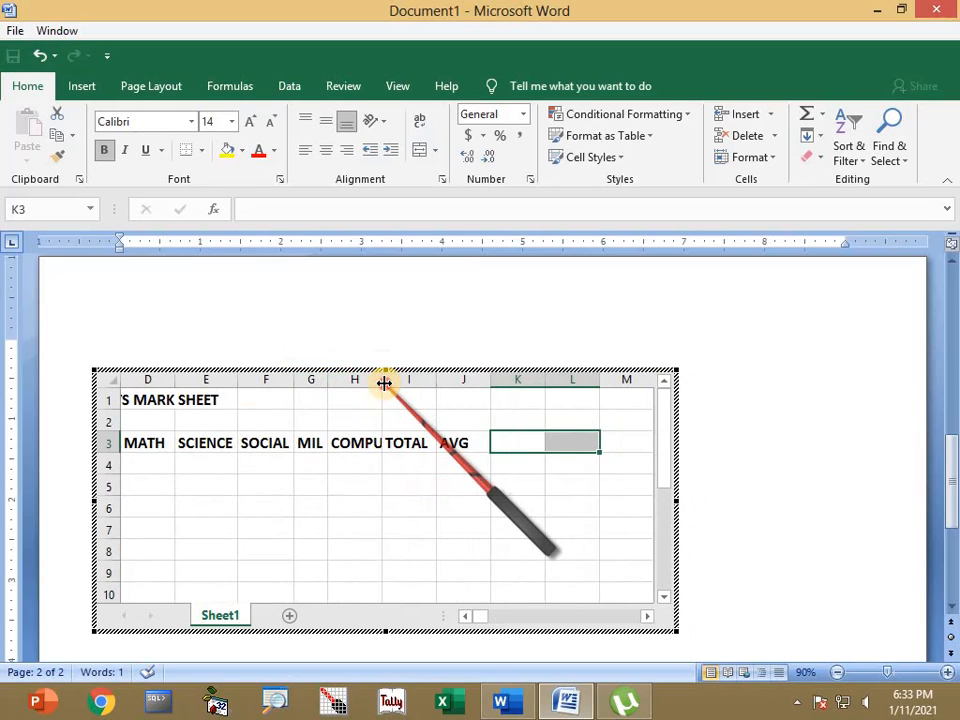
double_click(383, 382)
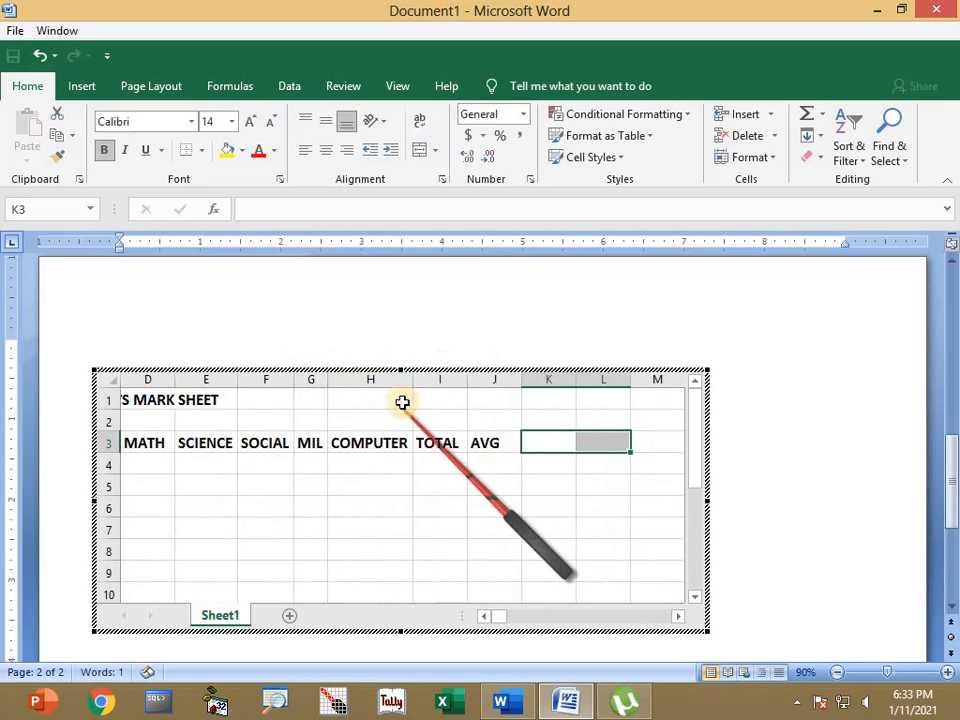
double_click(466, 384)
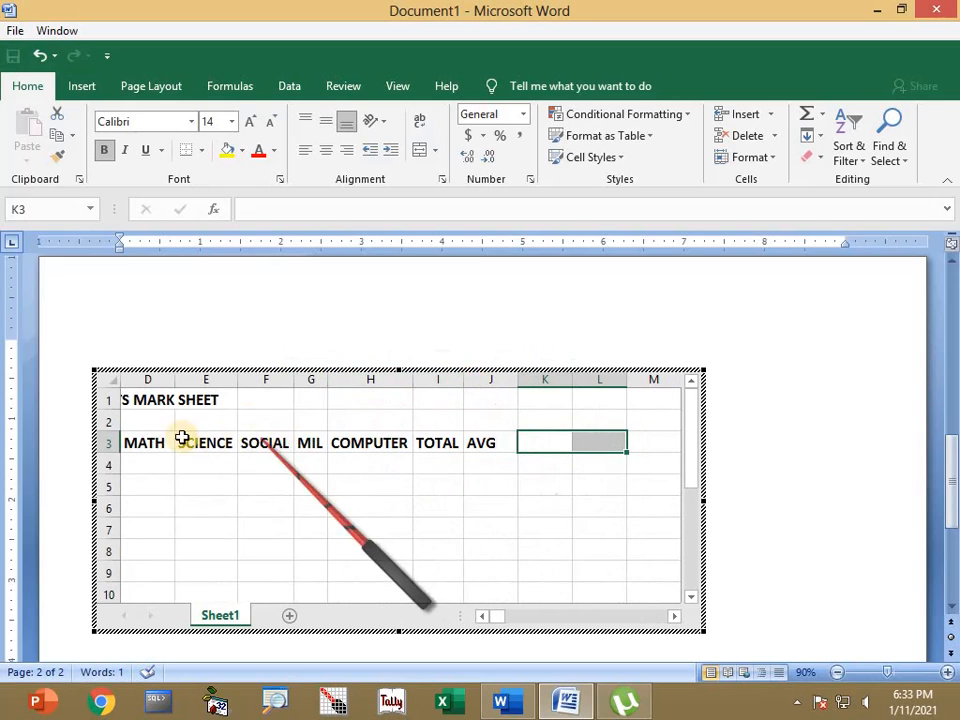
Auto-fit column C to the ENGLISH heading and column B to NAME OF THE STUDENT
left_click(481, 617)
left_click(481, 617)
left_click(481, 617)
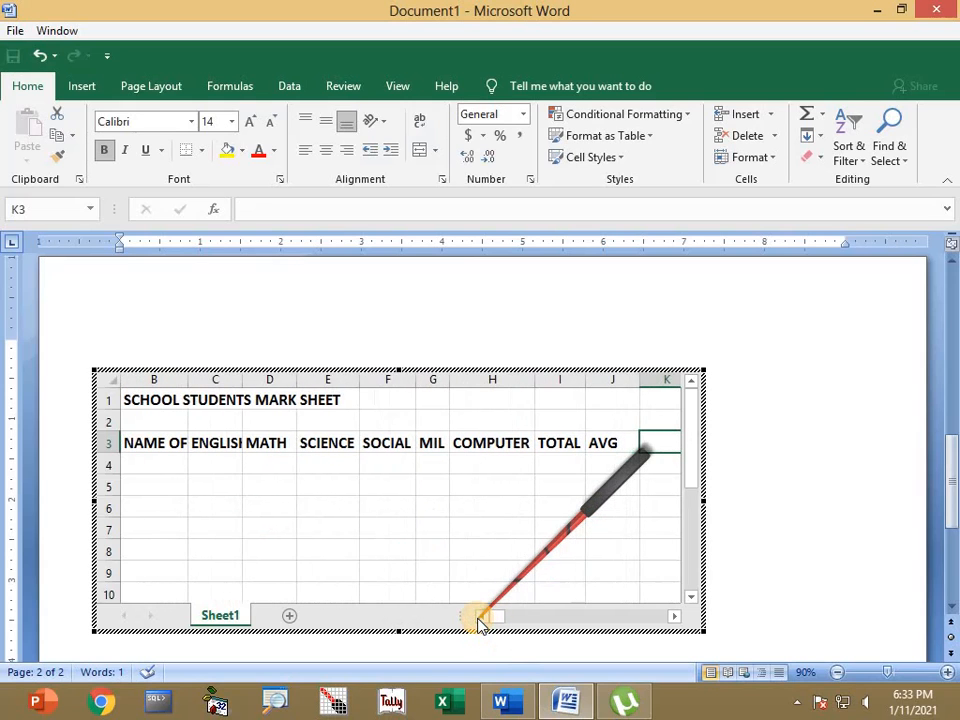
double_click(244, 386)
left_click_drag(187, 385, 187, 385)
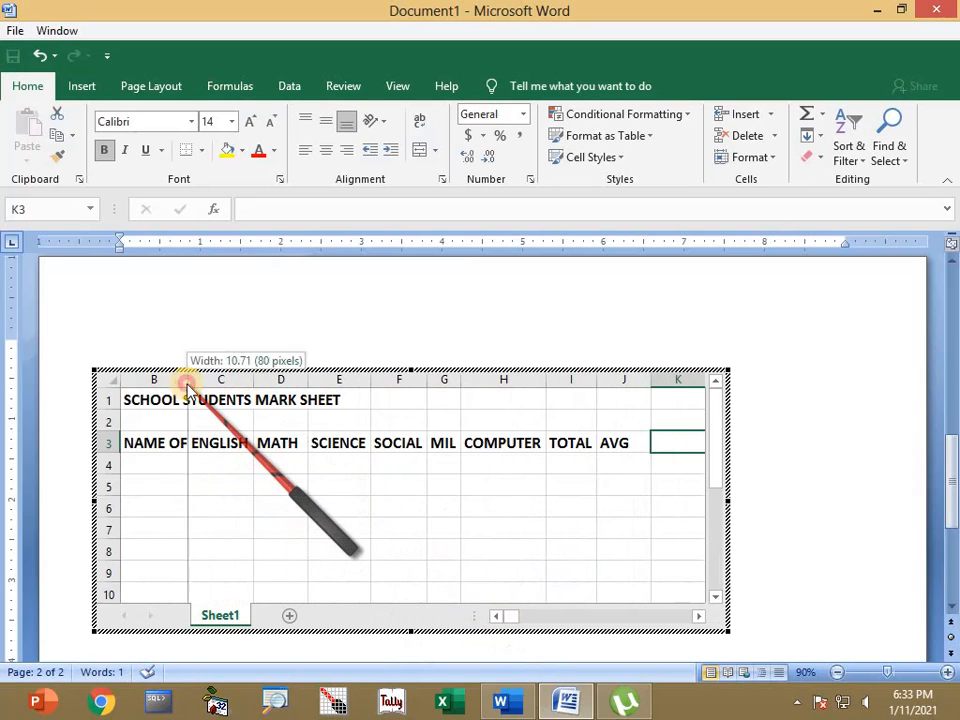
double_click(187, 385)
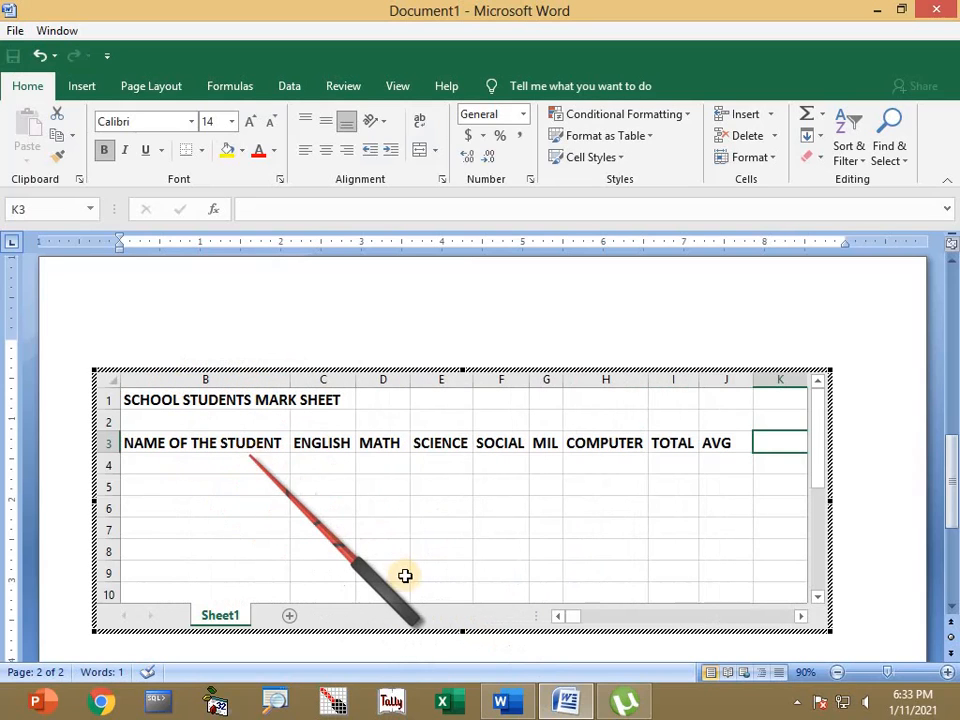
Undo the individual column width adjustments, keeping cells K3 and L3 cleared
key("ctrl+z")
key("ctrl+z")
key("ctrl+z")
key("ctrl+z")
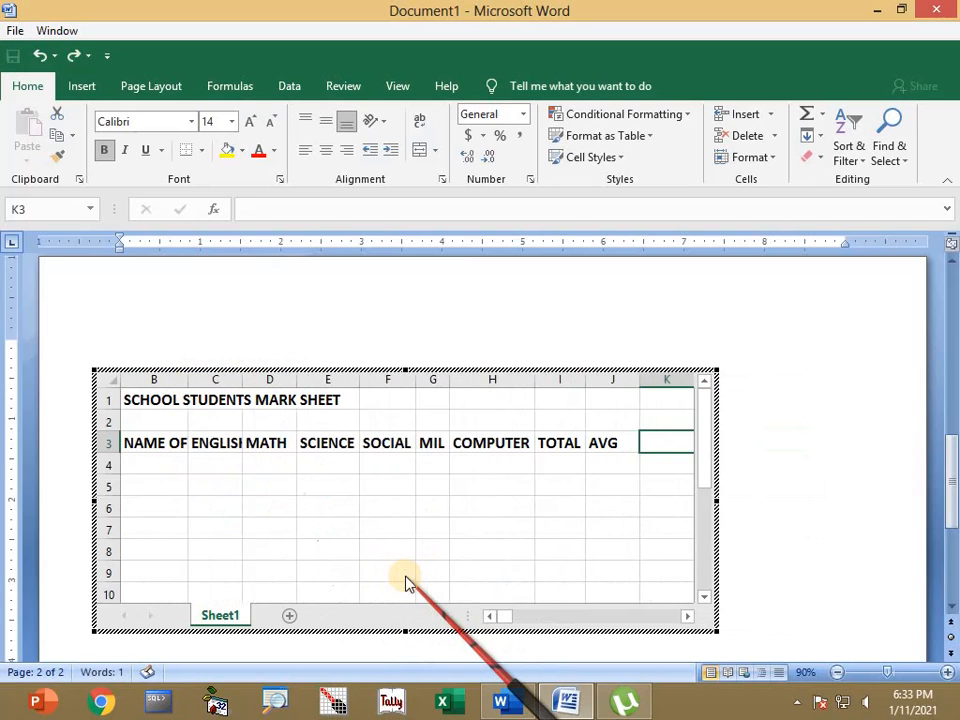
key("ctrl+z")
key("ctrl+z")
key("ctrl+z")
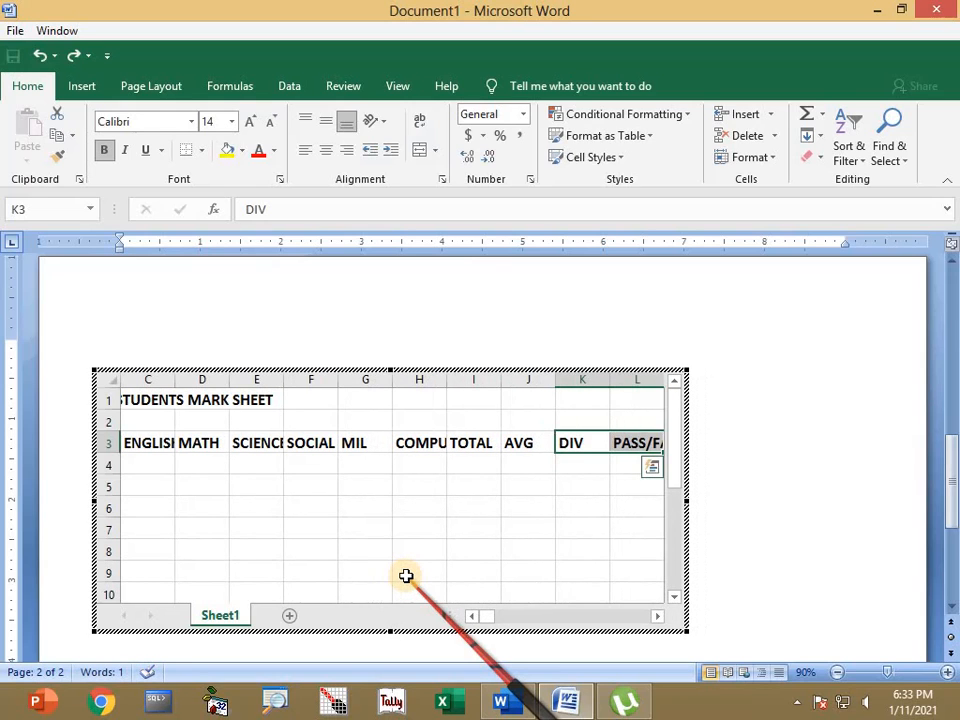
key("ctrl+z")
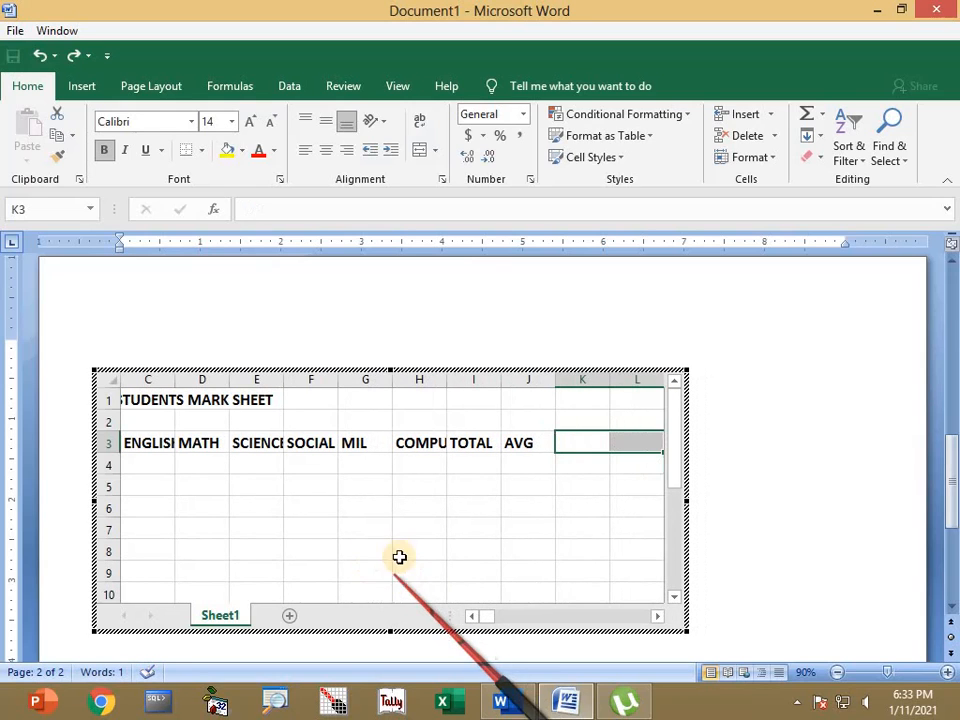
Apply AutoFit Column Width to the whole heading row 3, undoing and reapplying it once
left_click(476, 617)
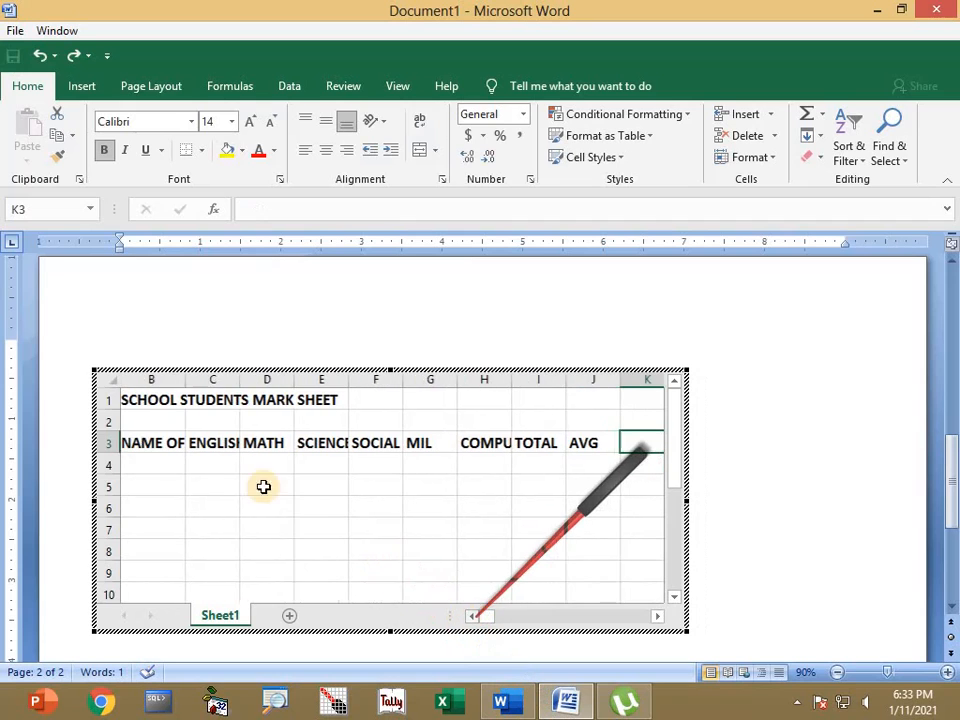
left_click(109, 441)
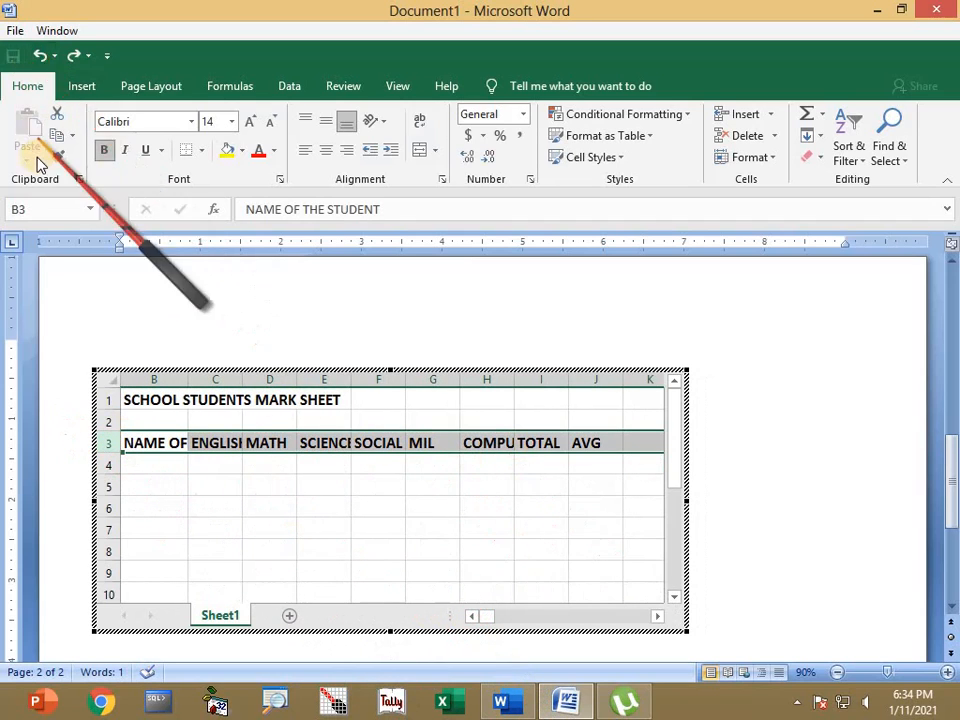
left_click(749, 158)
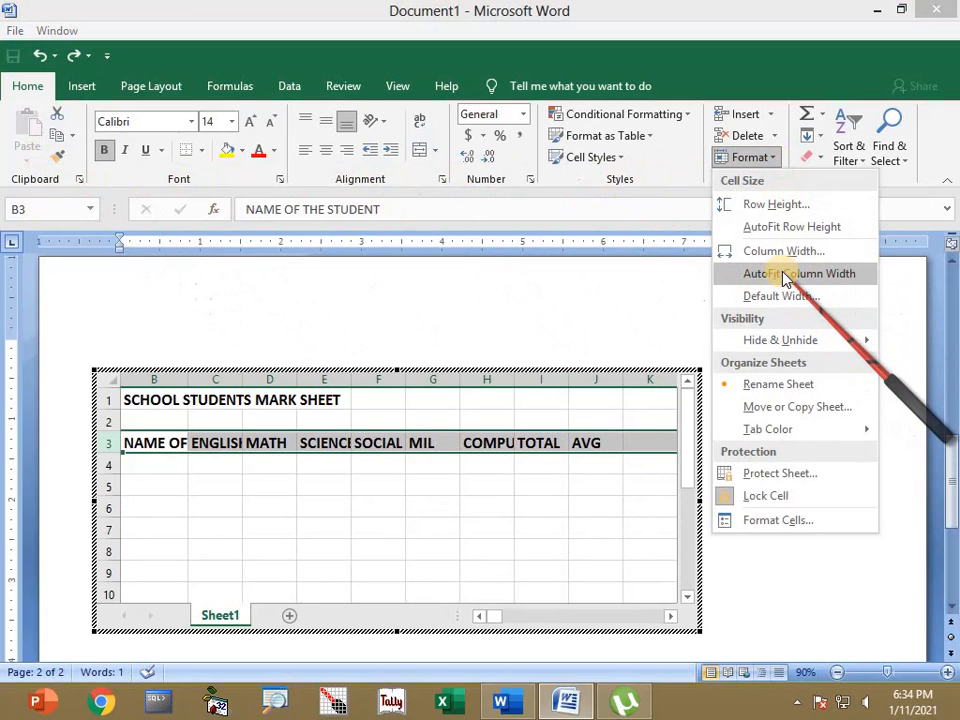
left_click(778, 273)
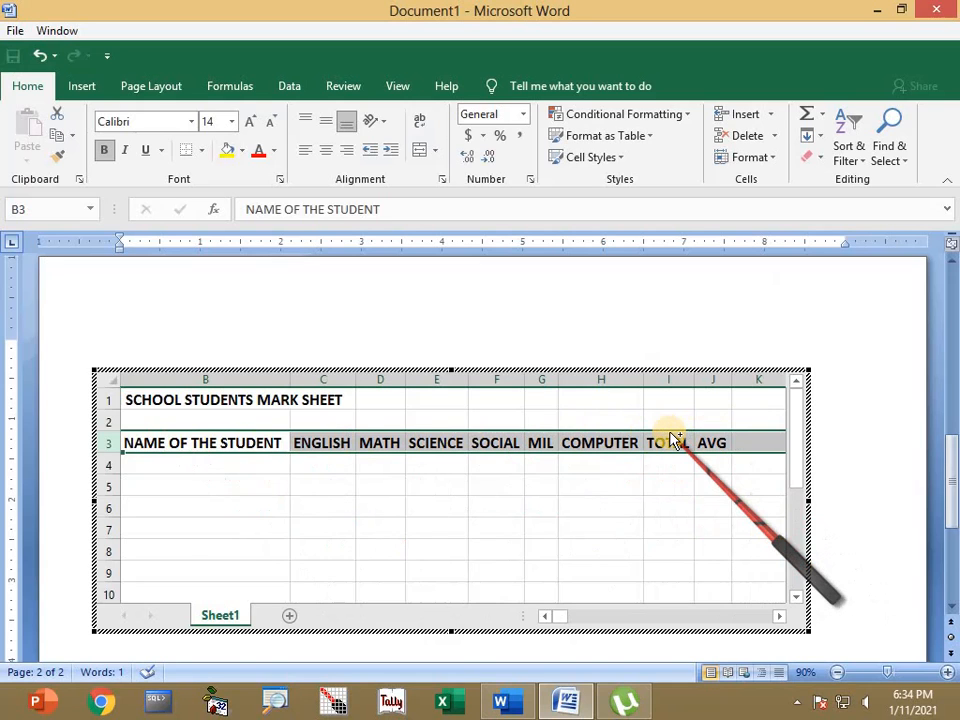
key("ctrl+z")
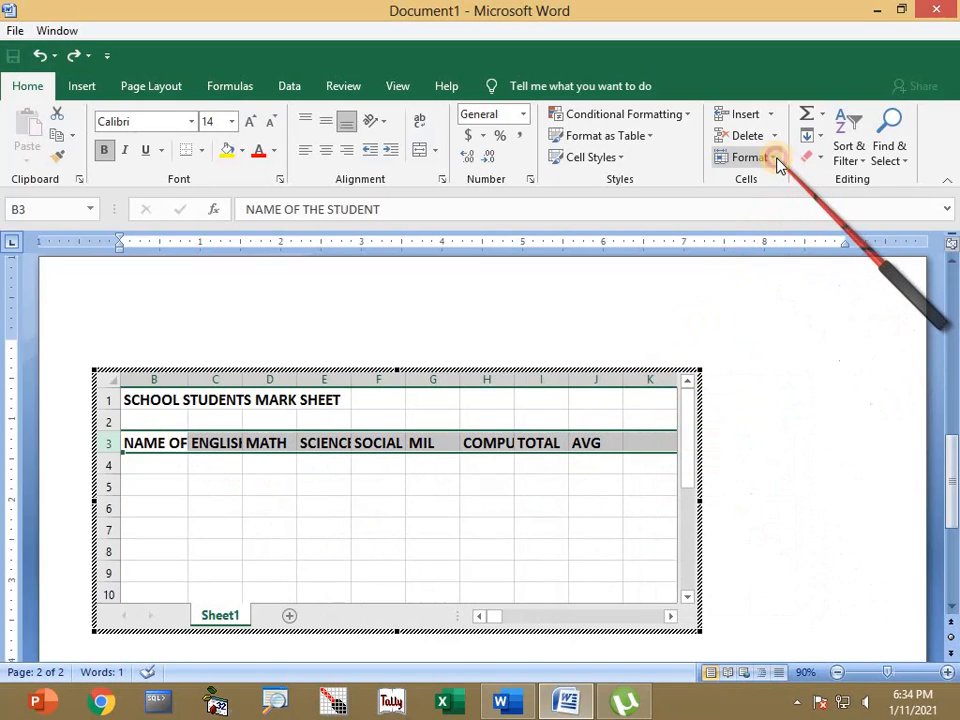
left_click(776, 160)
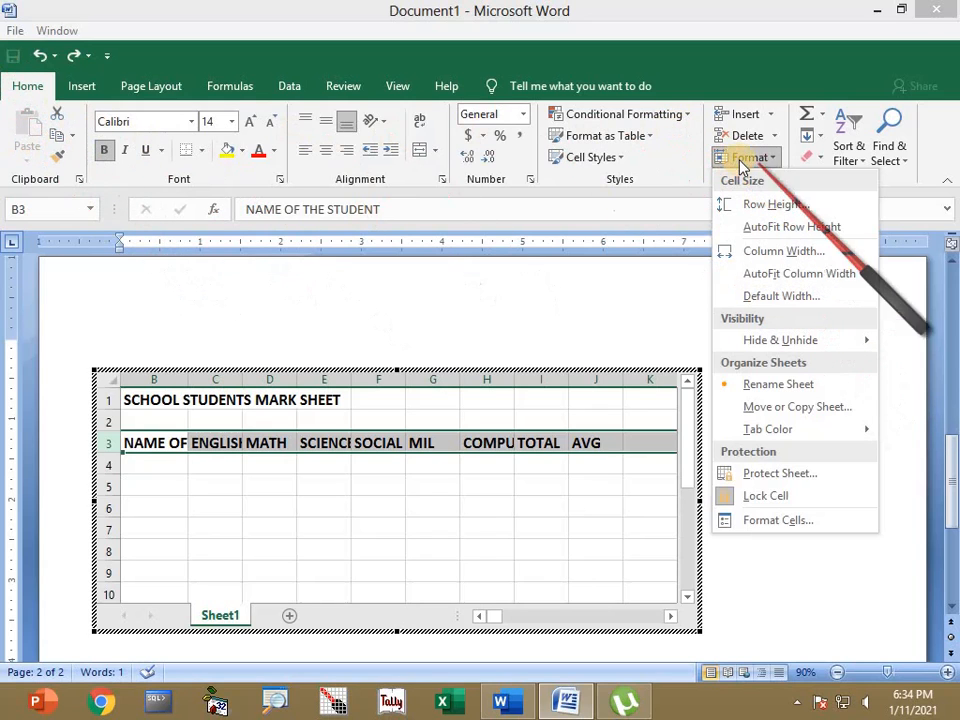
left_click(790, 276)
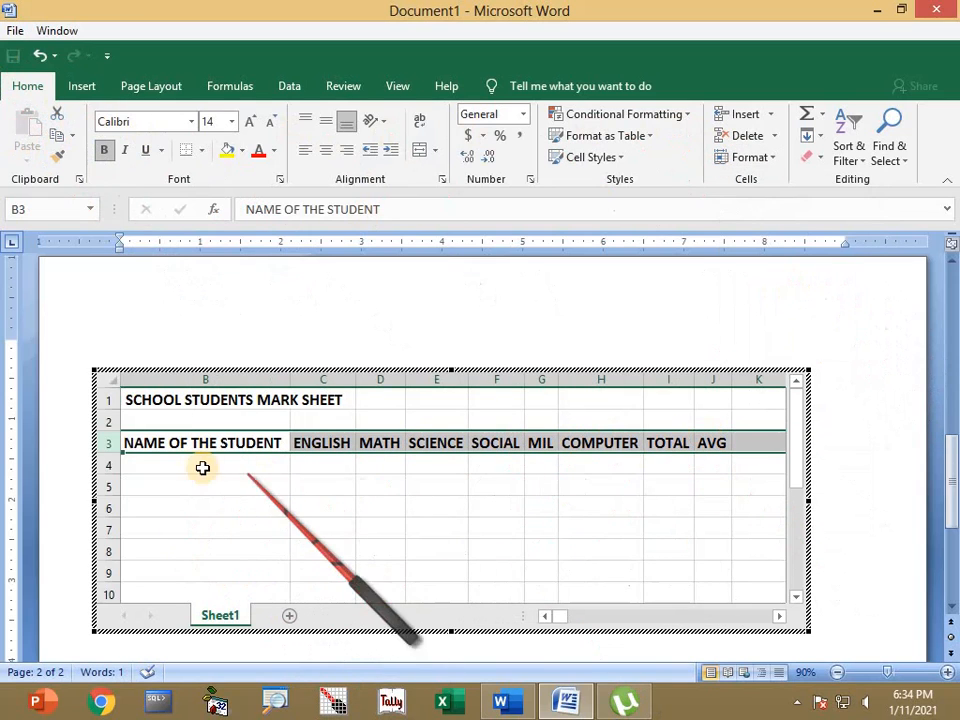
Enter the roll number 1 in cell A4 under ROLLNO
left_click(545, 617)
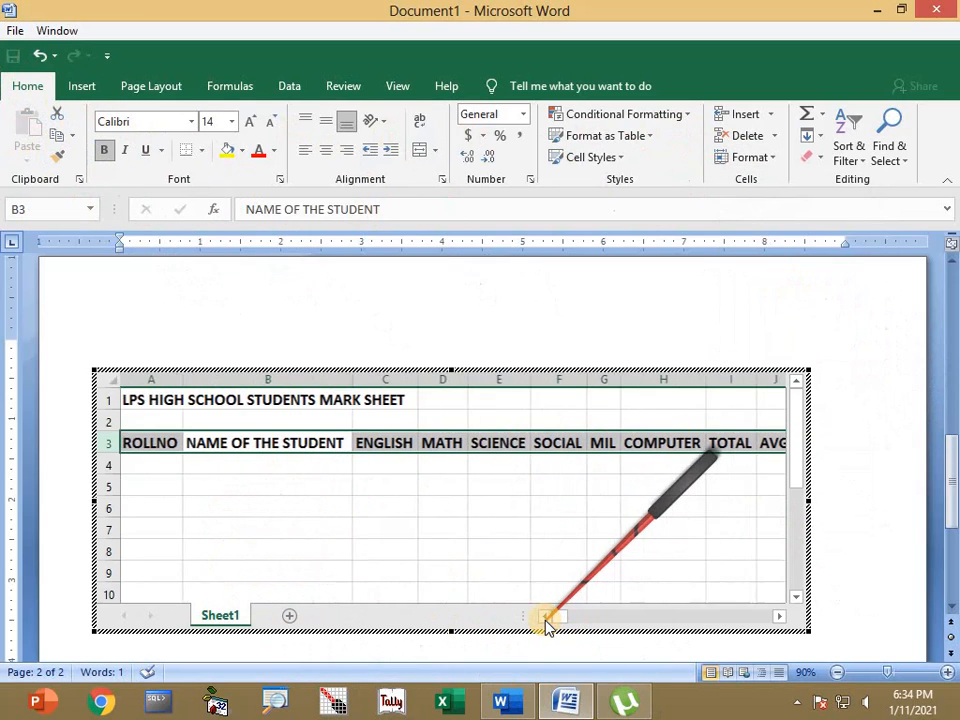
left_click(148, 464)
scroll(306, 480, "down", 1)
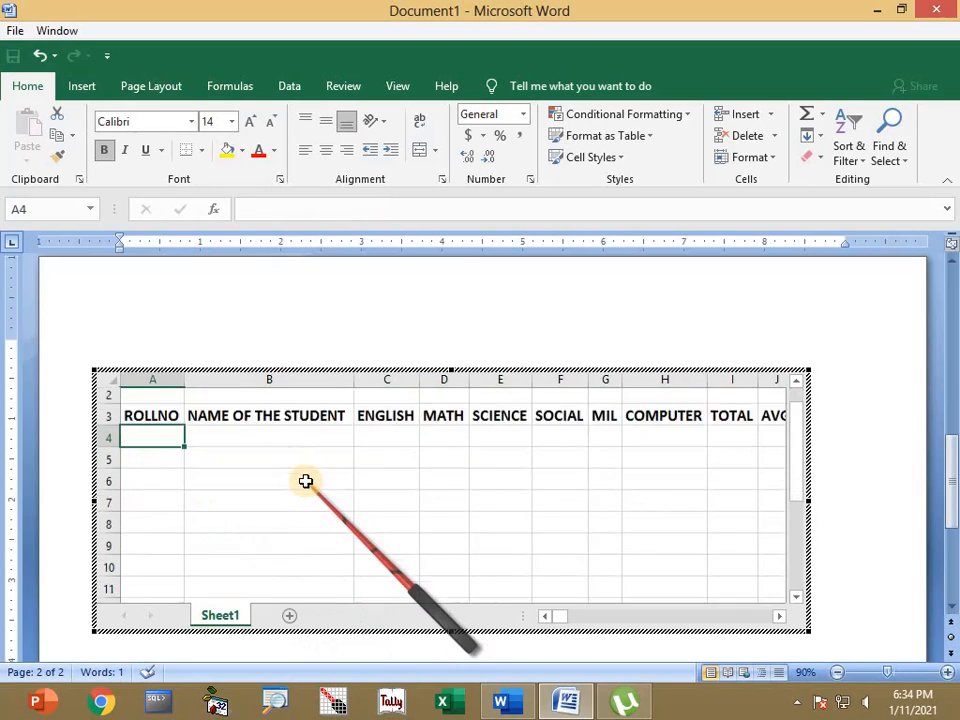
scroll(255, 486, "up", 1)
type("1")
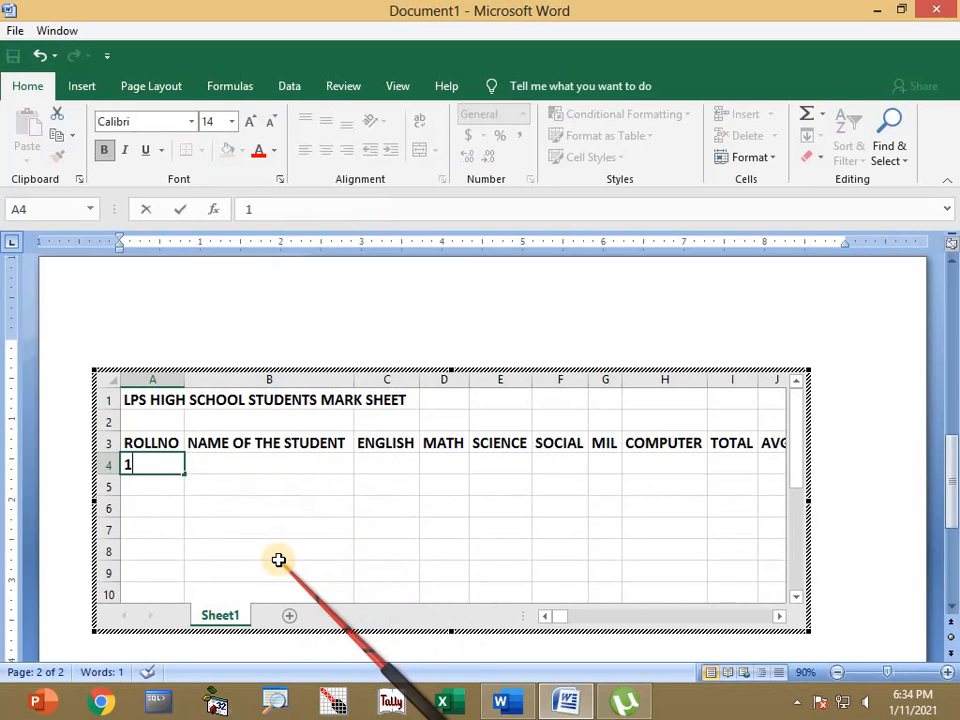
key("Return")
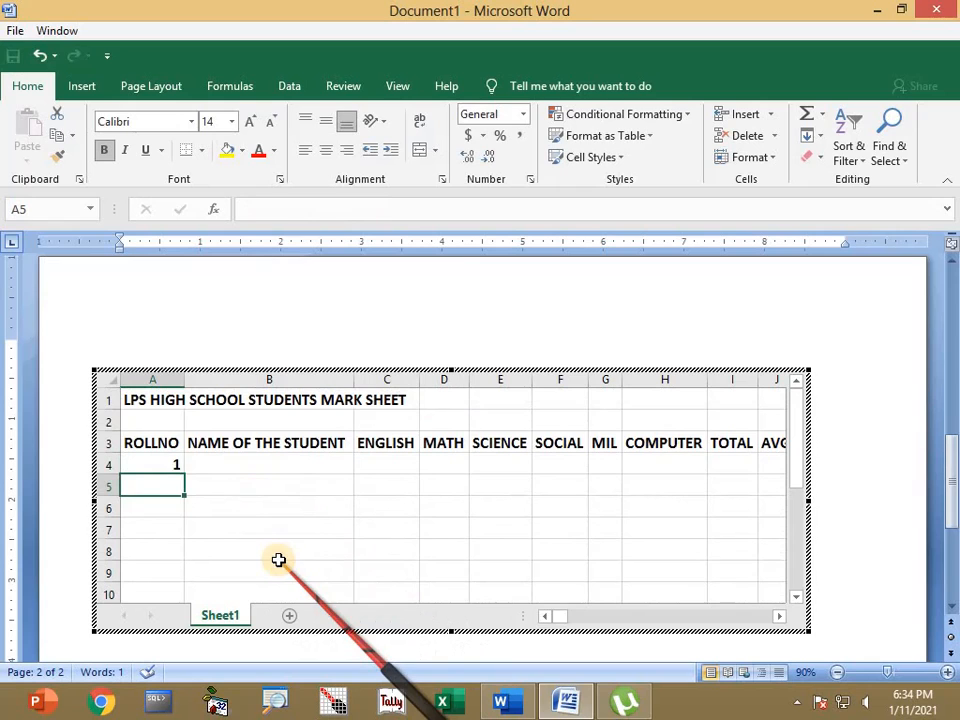
Try replacing A4 with a student's first name and filling it down to A8, and undo the fill
left_click(174, 464)
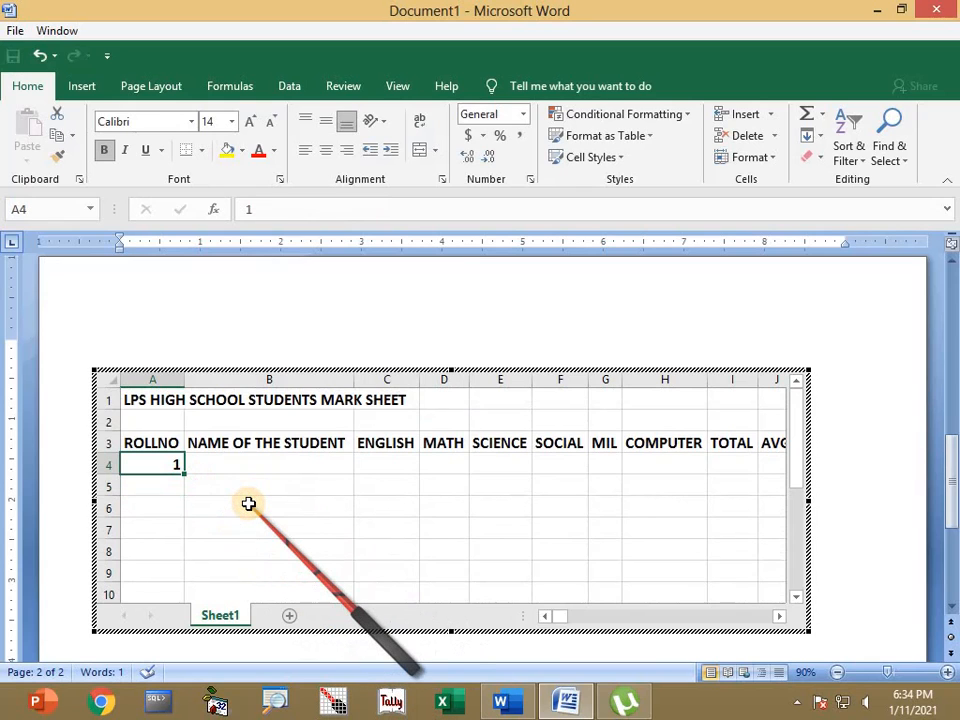
type("RAM")
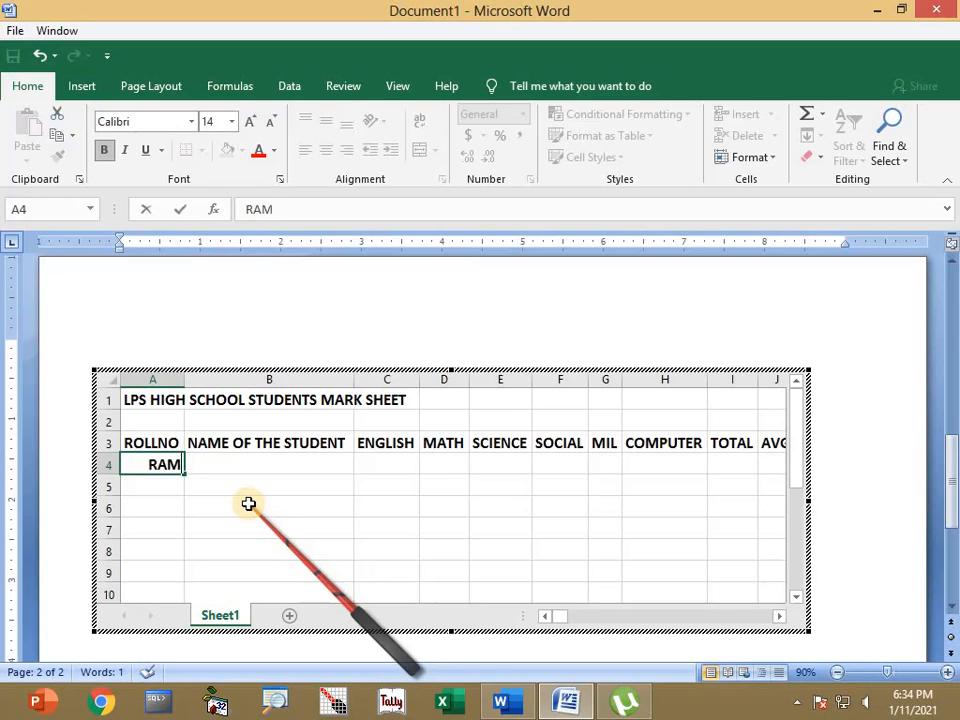
key("Return")
left_click(136, 463)
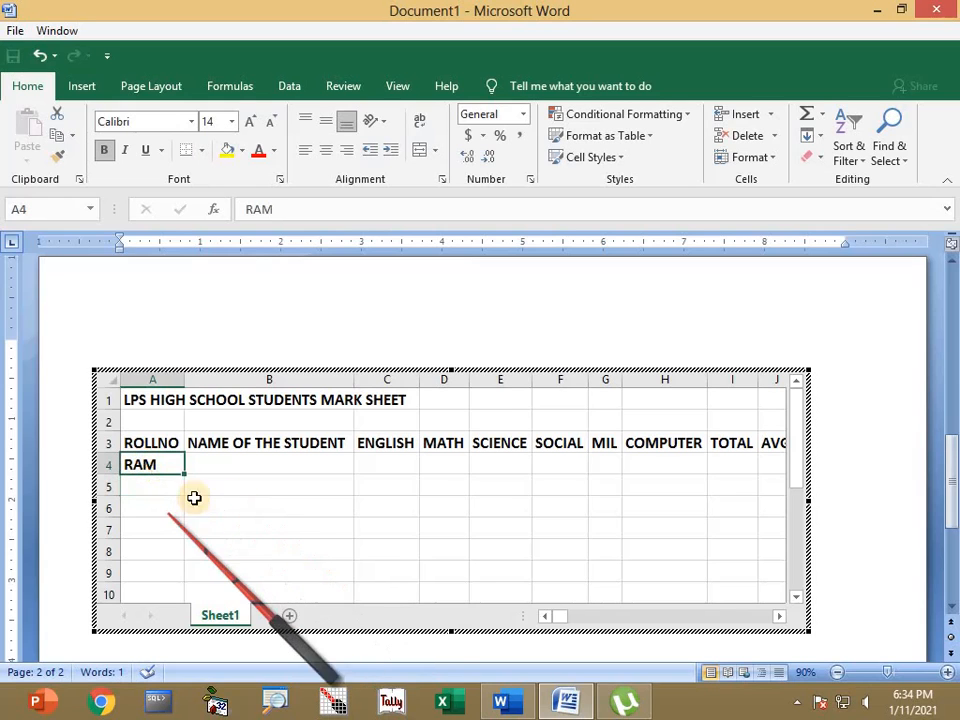
left_click_drag(186, 493, 327, 566)
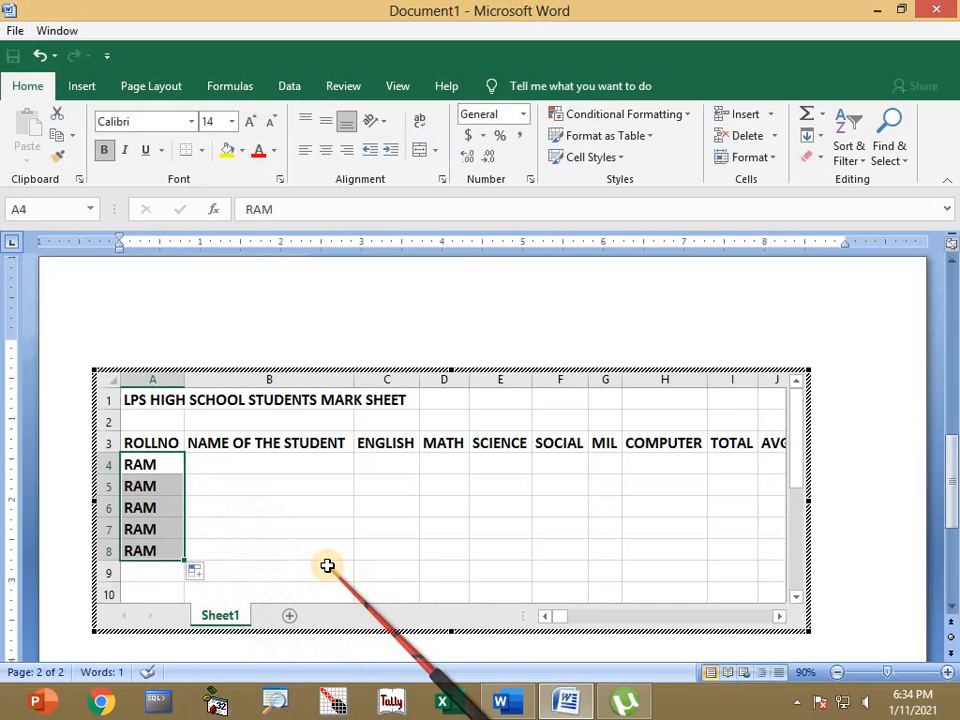
key("ctrl+z")
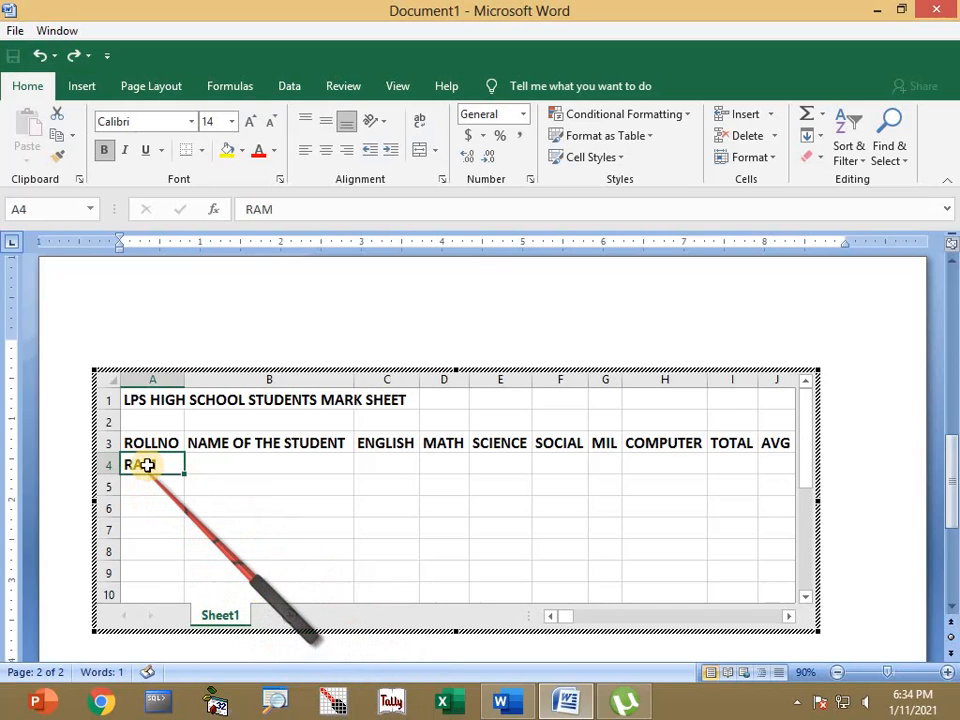
Replace the name in cell A4 with the roll number 1
type("1")
key("Return")
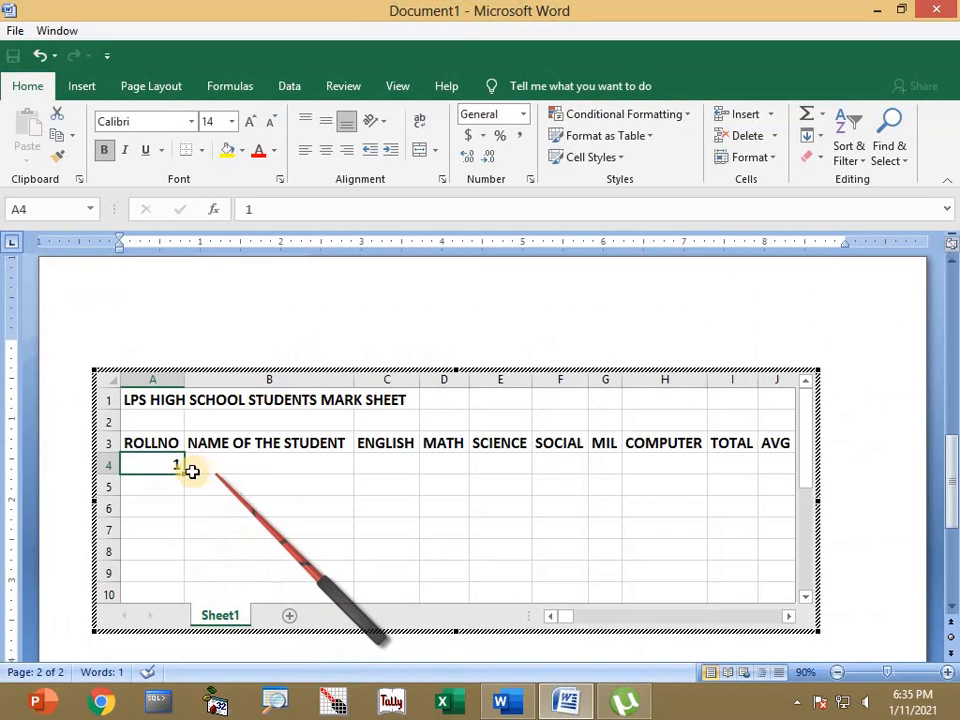
Fill the roll number 1 from A4 down to A8 and change A5 to 2
left_click_drag(185, 548, 186, 562)
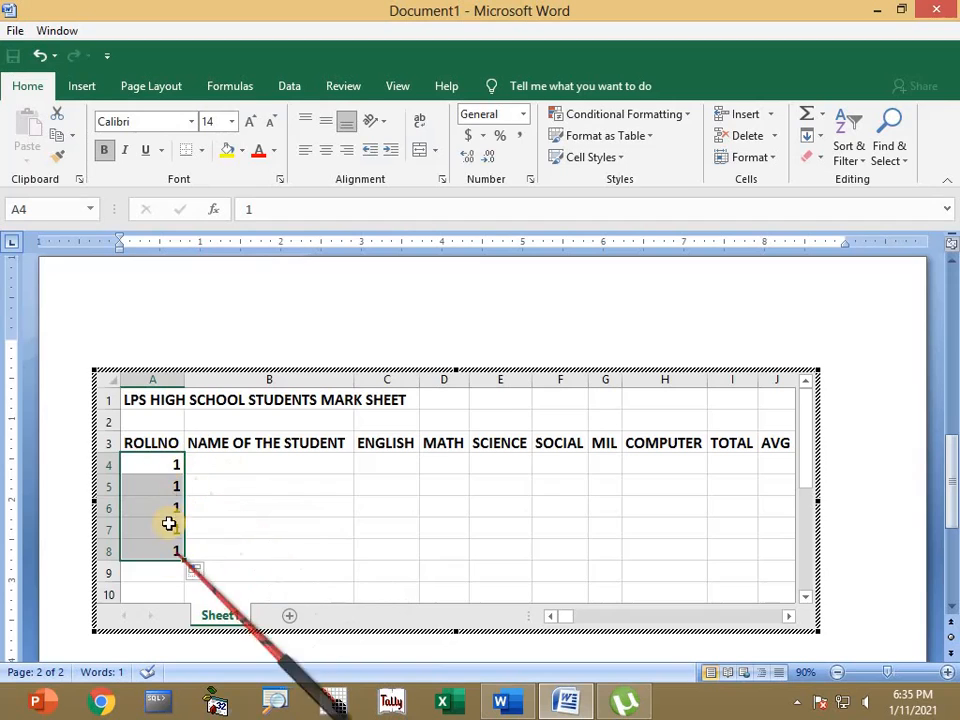
left_click(160, 462)
key("F2")
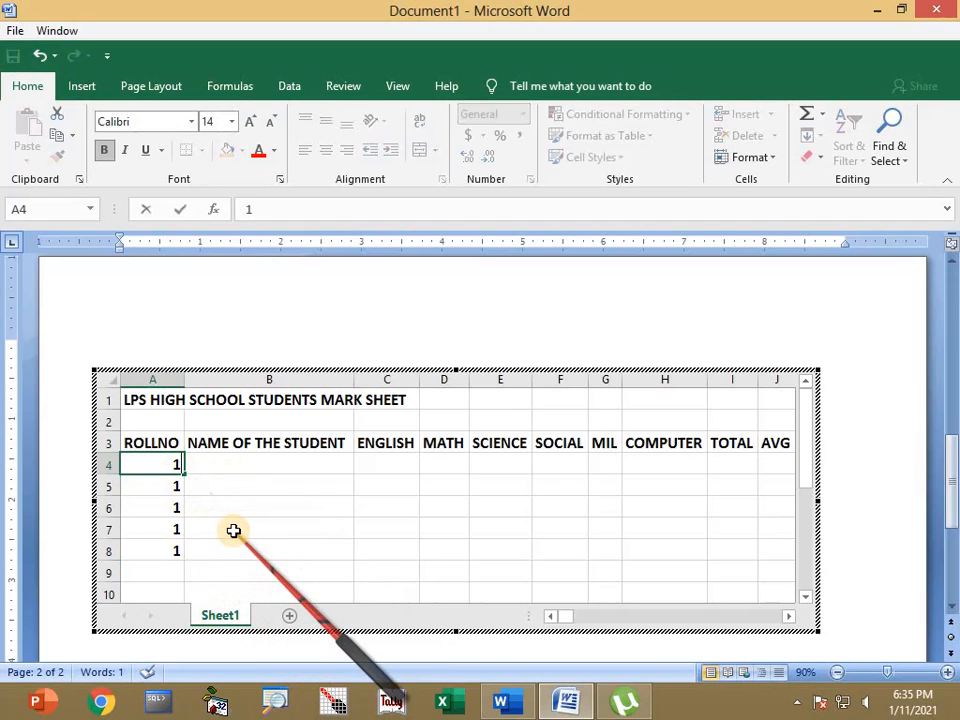
key("Return")
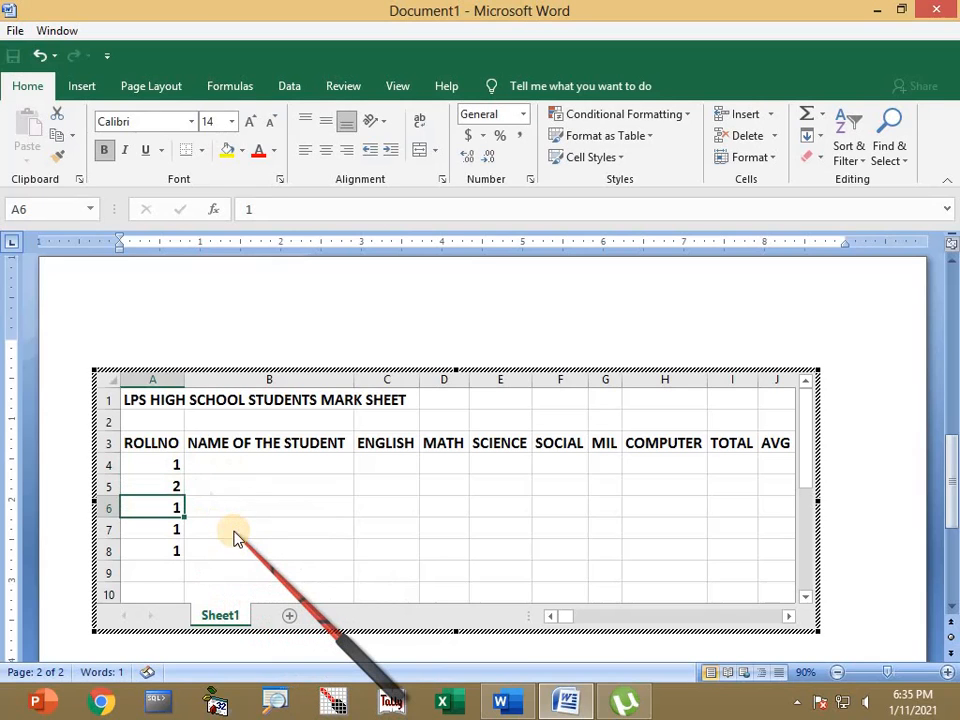
Clear the copied roll numbers from cells A6 to A8
left_click_drag(165, 507, 161, 553)
key("Delete")
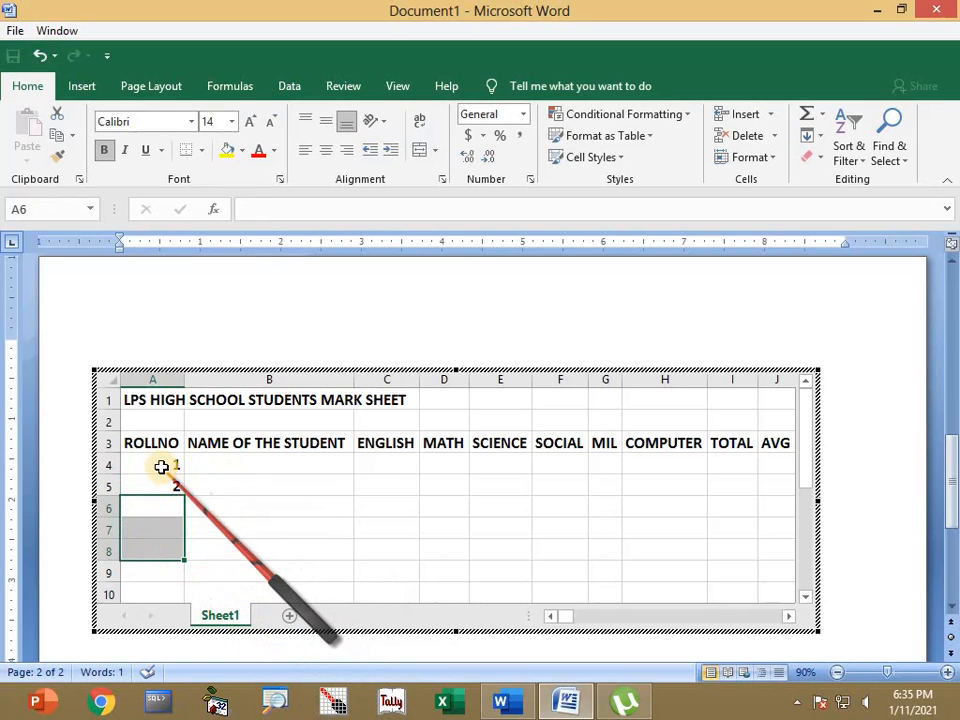
Try filling the single value in A4 down to A9, and undo the fill
left_click(161, 467)
left_click_drag(184, 476, 301, 590)
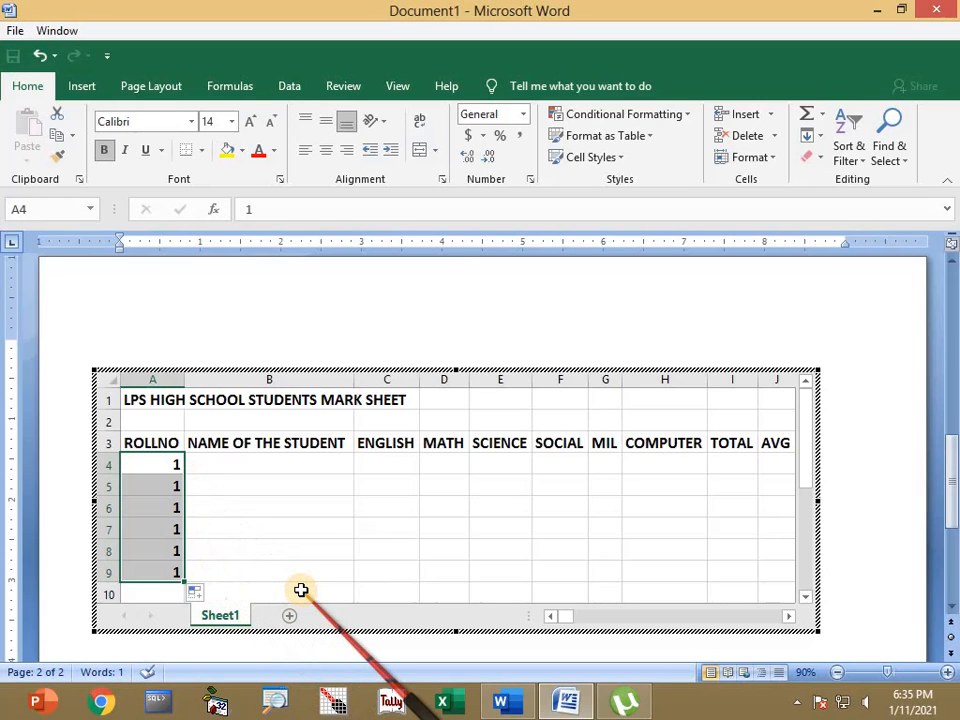
key("ctrl+z")
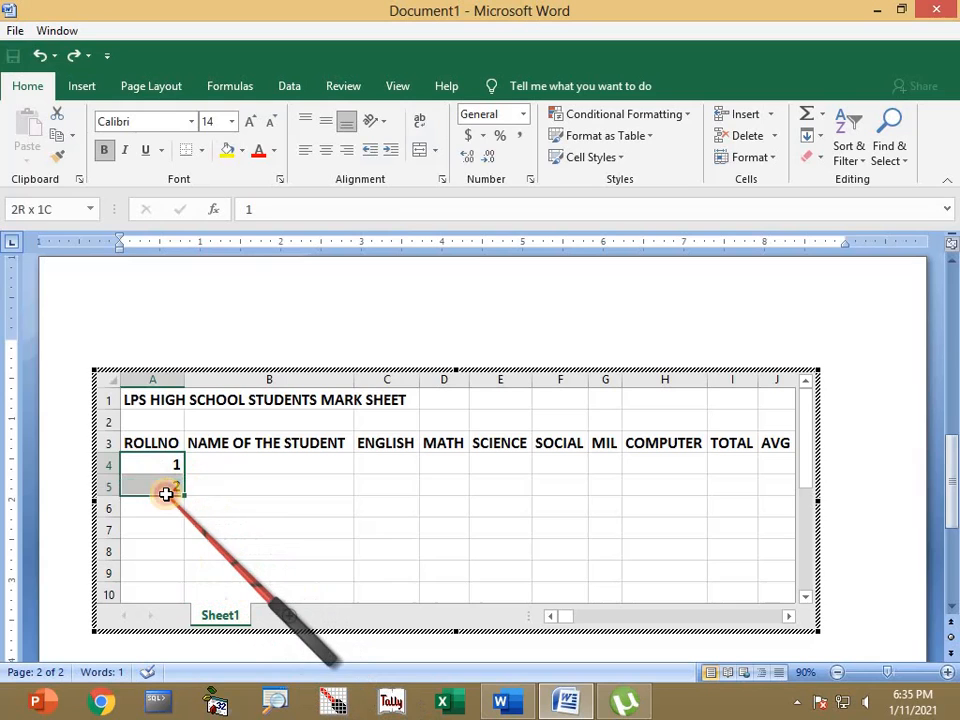
Extend the roll number series from the pair A4:A5 down to 7 in cell A10
left_click_drag(160, 466, 146, 499)
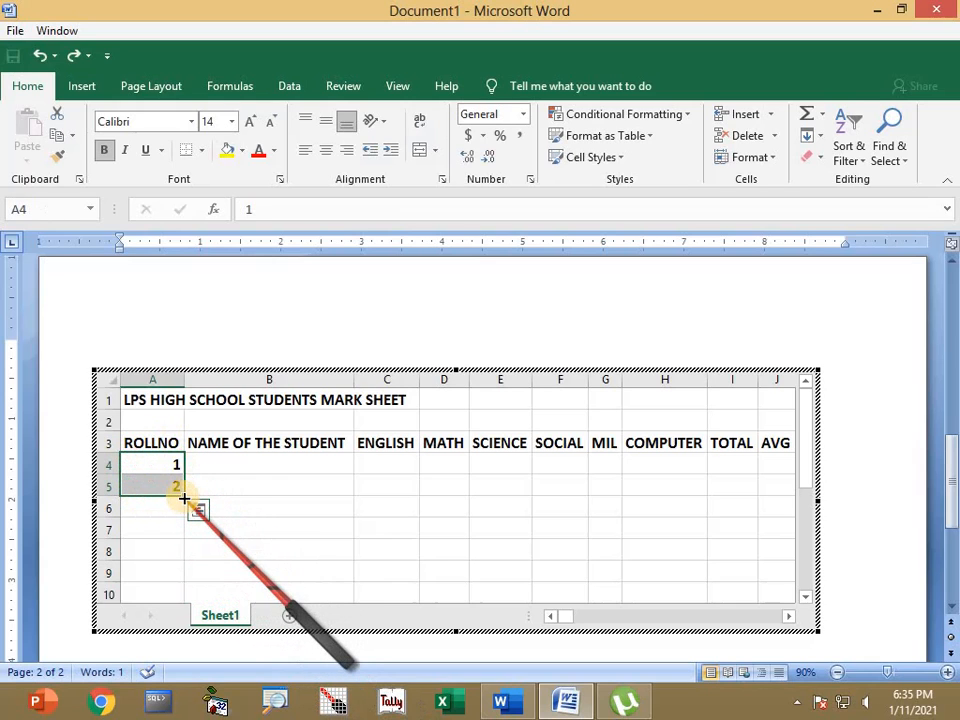
left_click(155, 463)
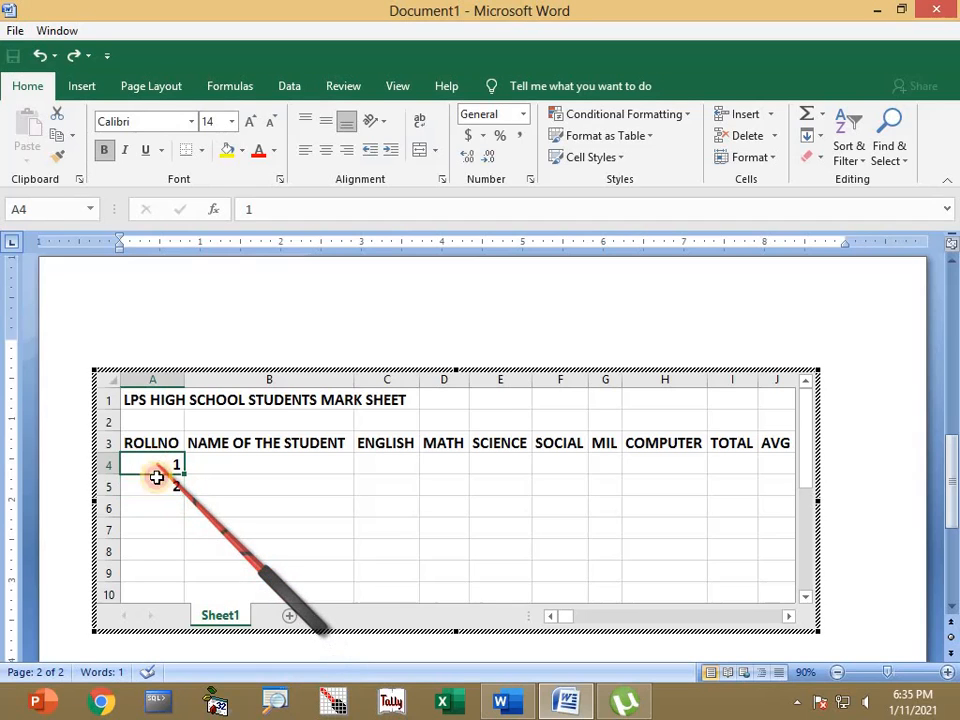
left_click_drag(156, 468, 156, 489)
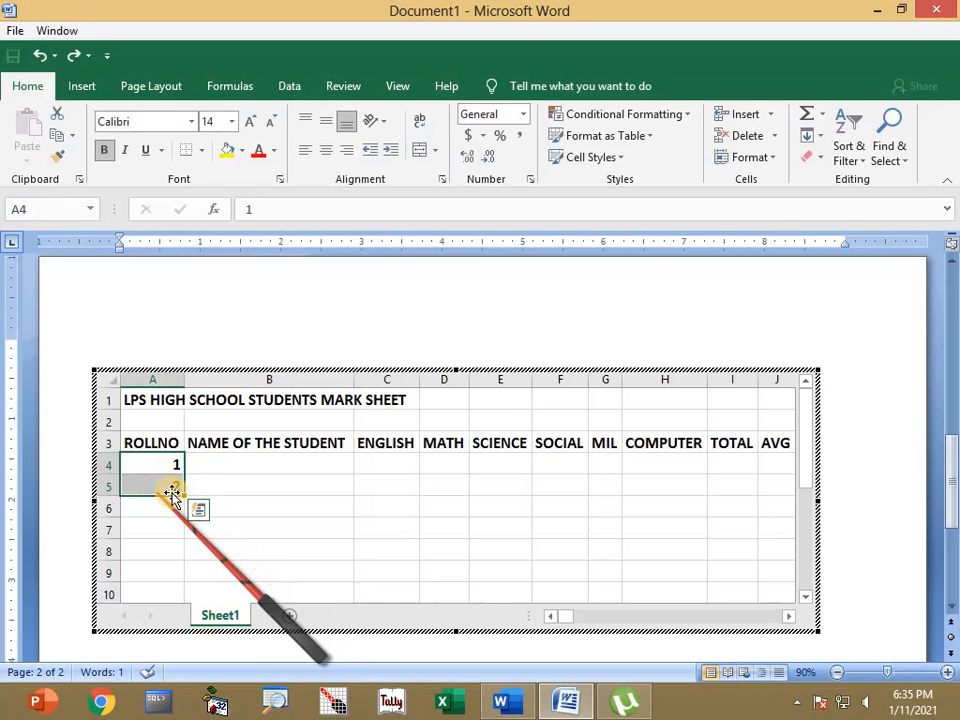
left_click_drag(188, 497, 196, 597)
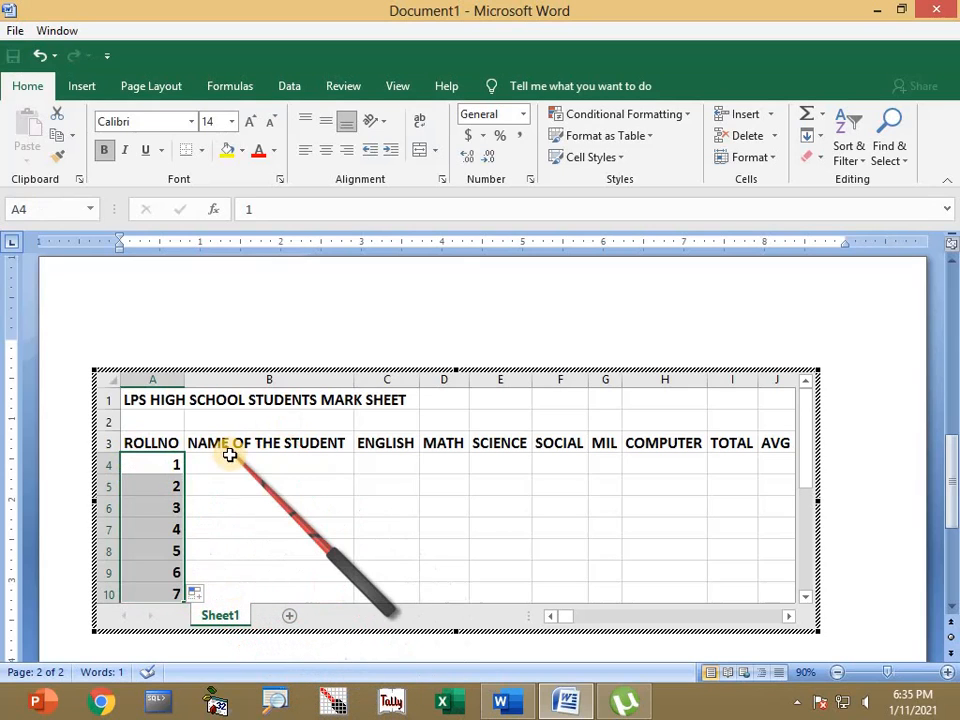
Enter 100 in B4 and 200 in B5, and extend the series down to B9
left_click(268, 467)
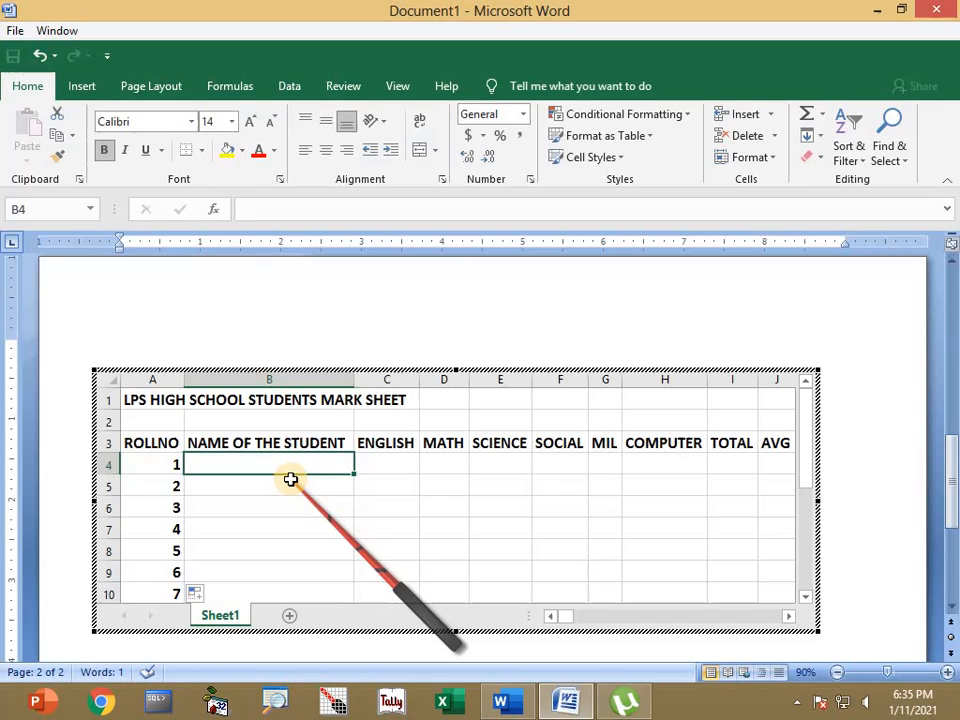
type("1001")
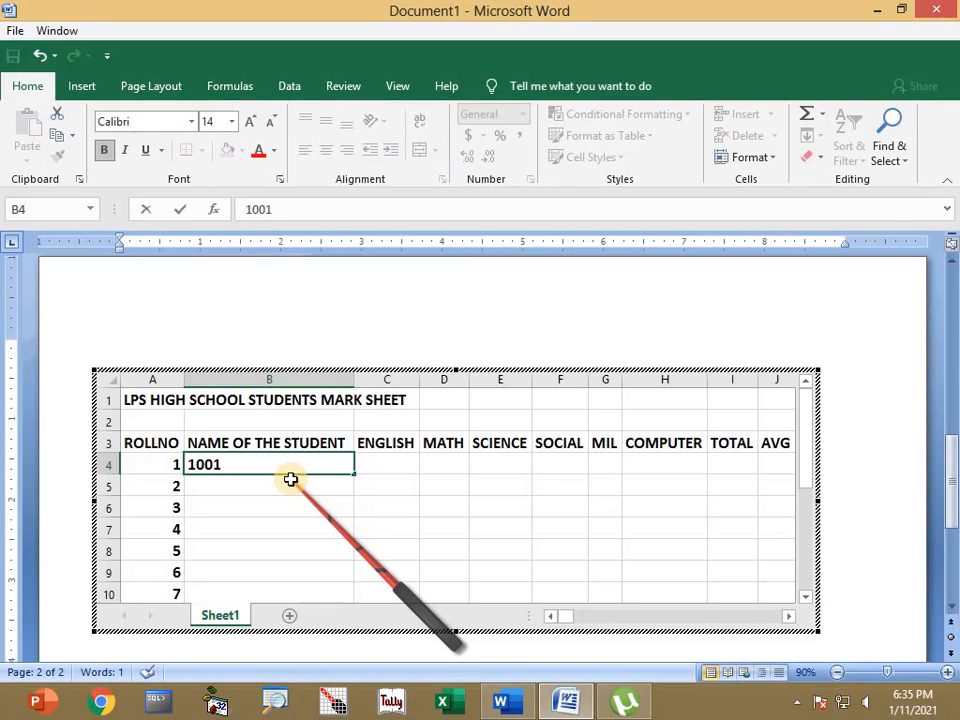
key("Return")
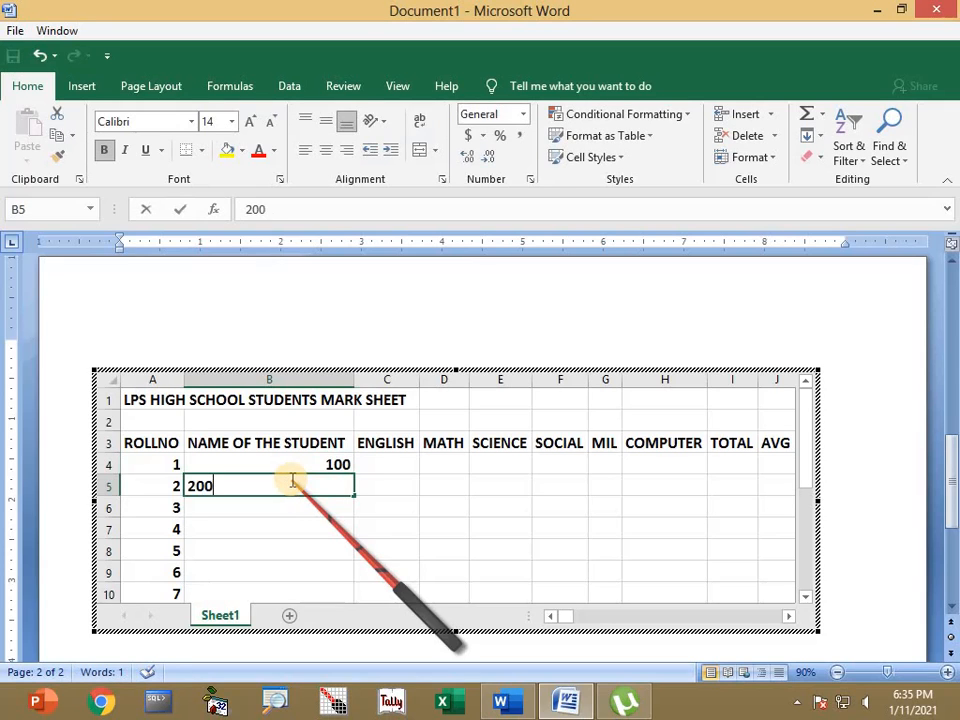
key("Return")
left_click_drag(309, 467, 354, 584)
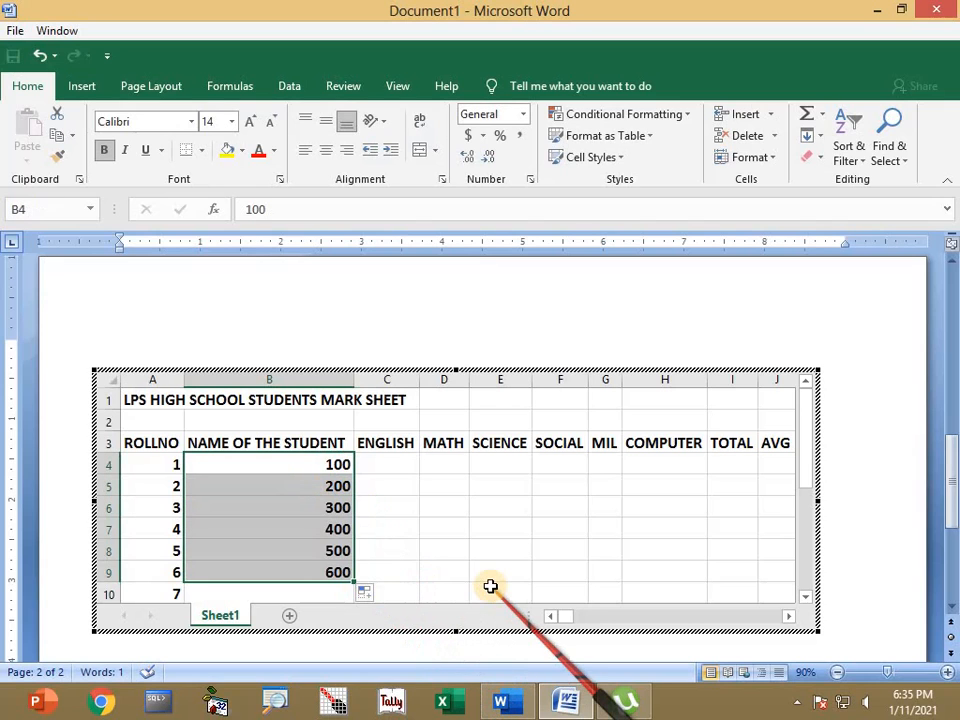
Enter 100 in C4 and 300 in C5 under ENGLISH, and extend the series down to C9
left_click(386, 464)
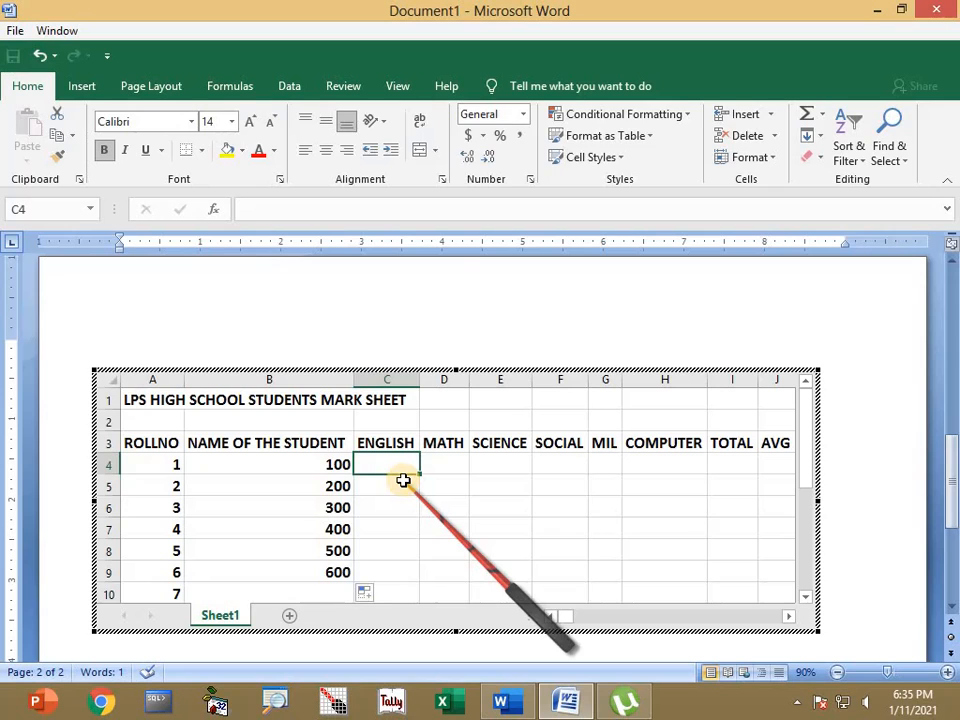
type("1")
key("Return")
type("300")
key("Return")
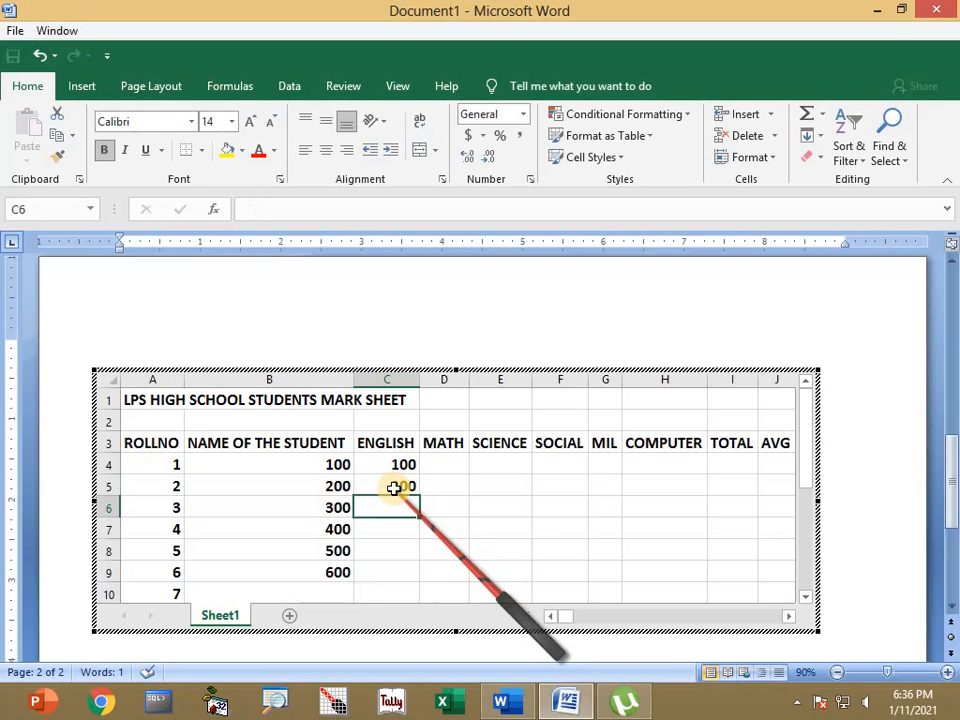
left_click_drag(396, 465, 397, 486)
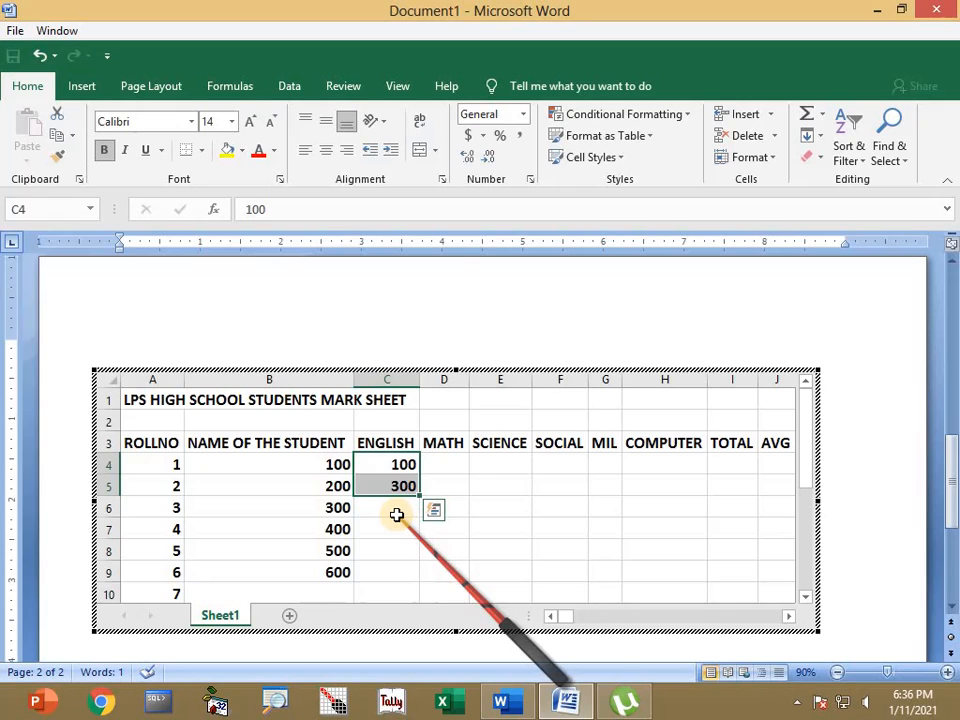
left_click_drag(420, 497, 430, 576)
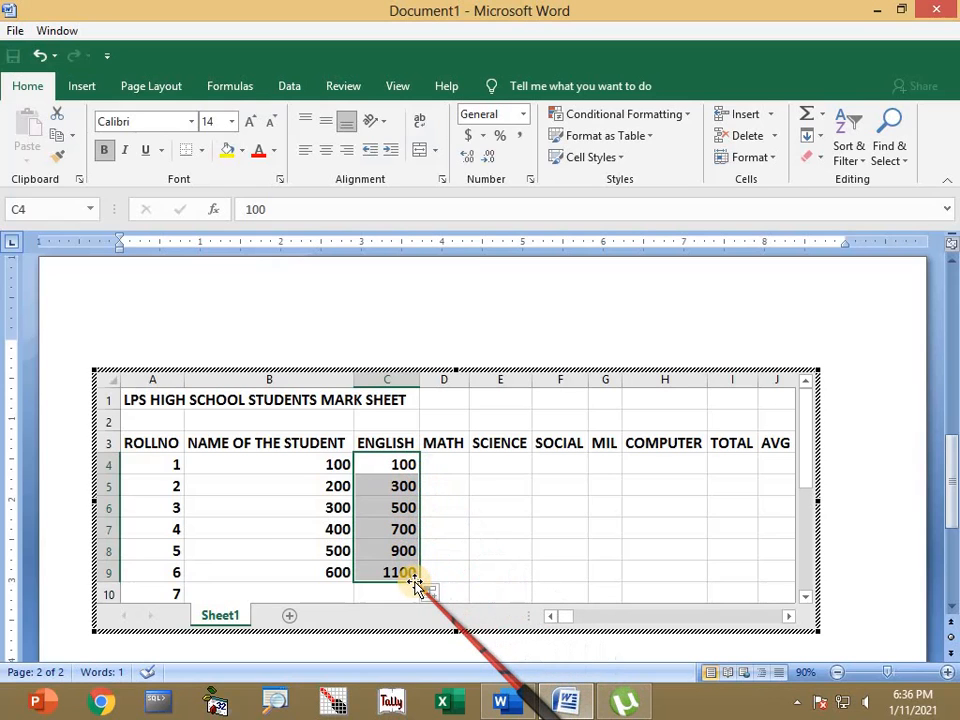
Enter 100 in D4 and 500 in D5 under MATH, and extend the series down to D9
left_click(468, 466)
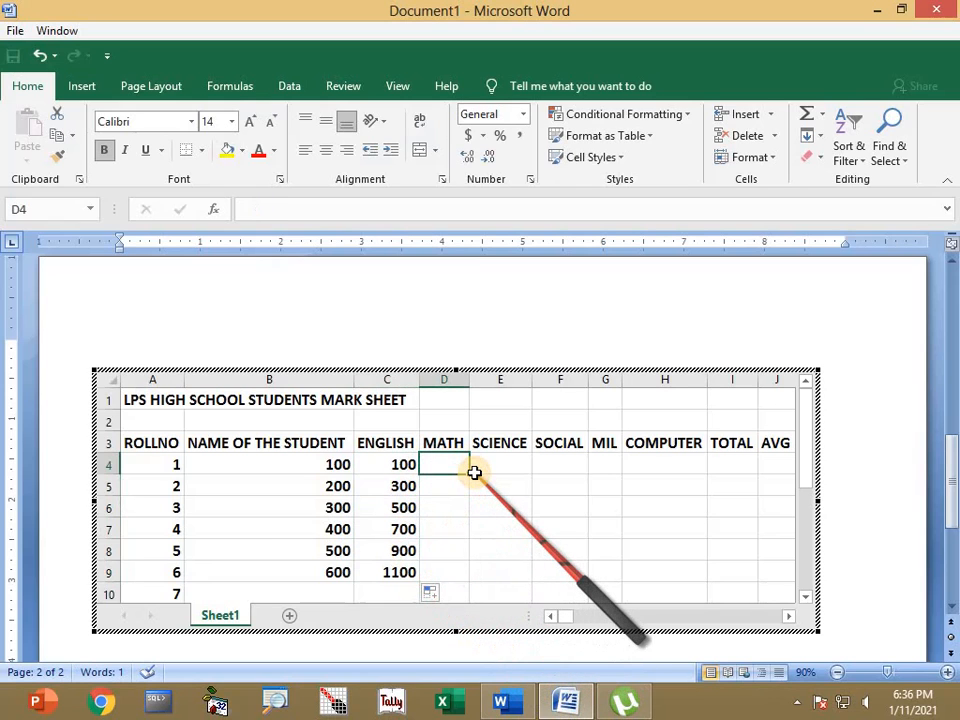
type("100")
key("Return")
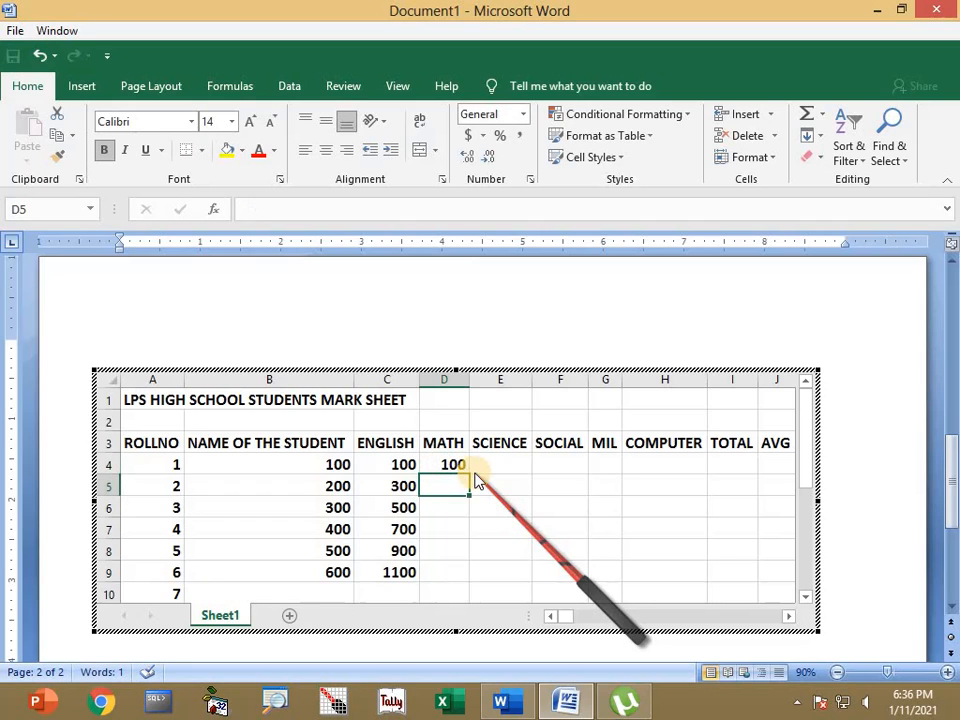
type("500")
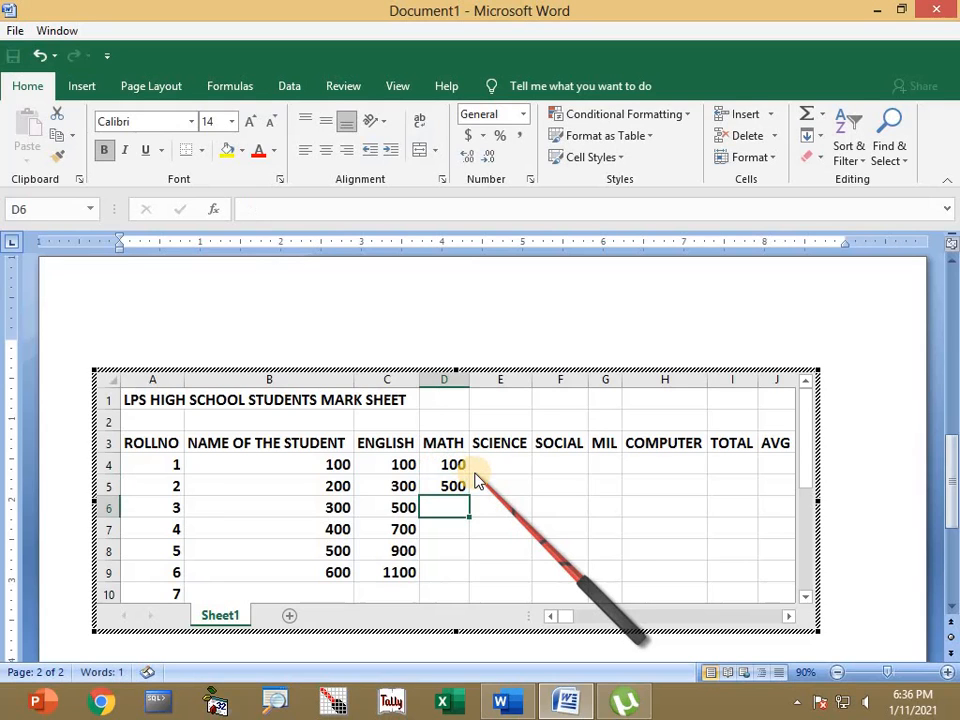
left_click_drag(452, 466, 540, 600)
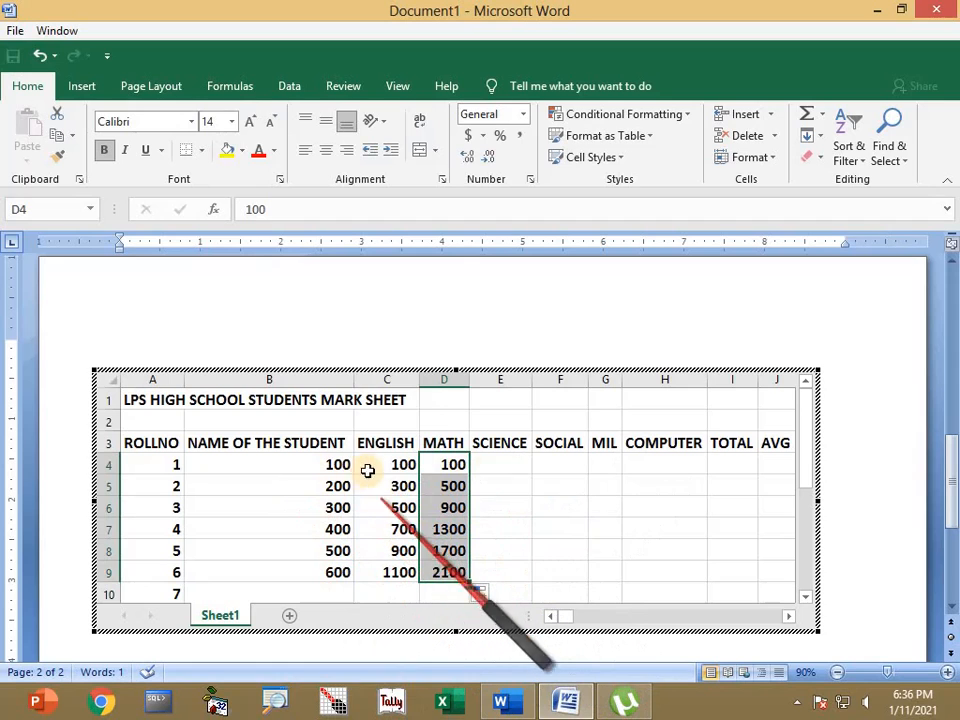
Enter a first name in E4 under SCIENCE and fill it down to E9
left_click(498, 463)
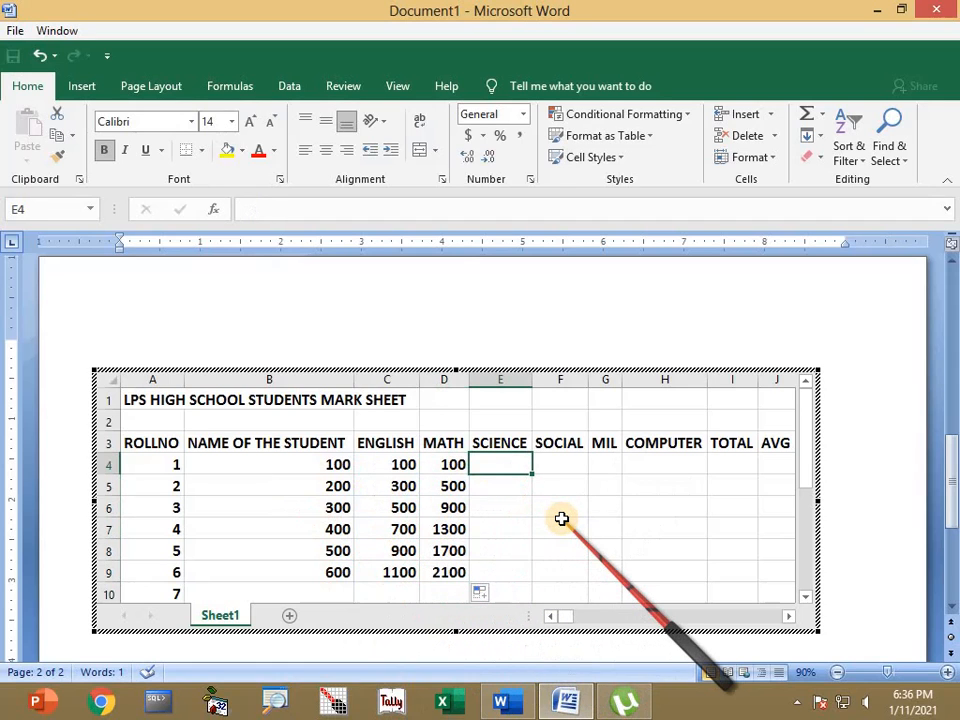
type("RAM")
key("Return")
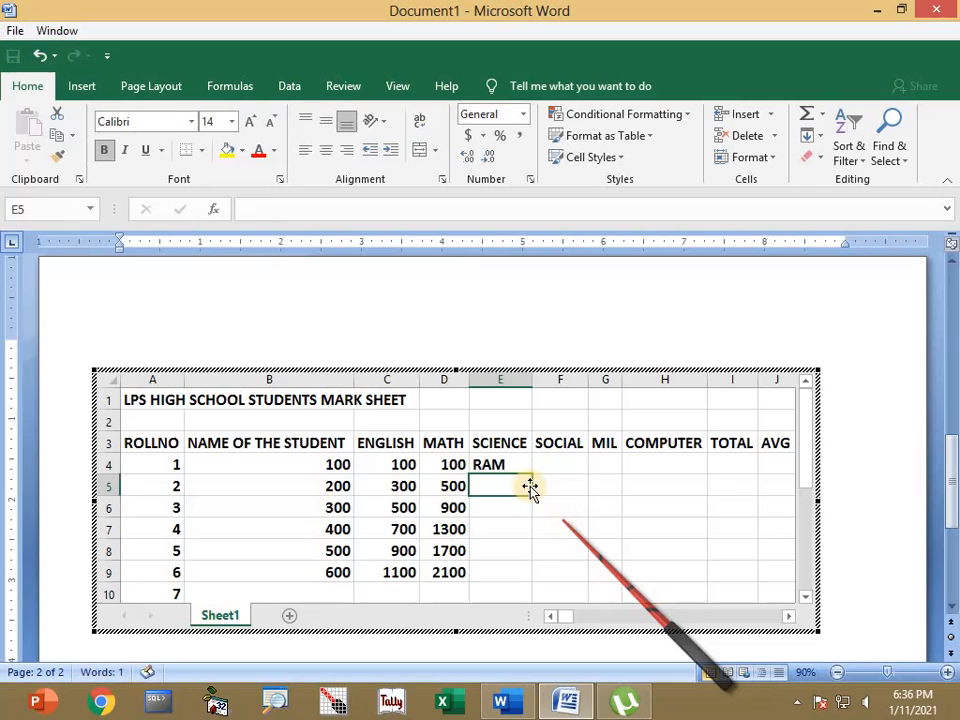
left_click(497, 463)
left_click_drag(532, 475, 531, 576)
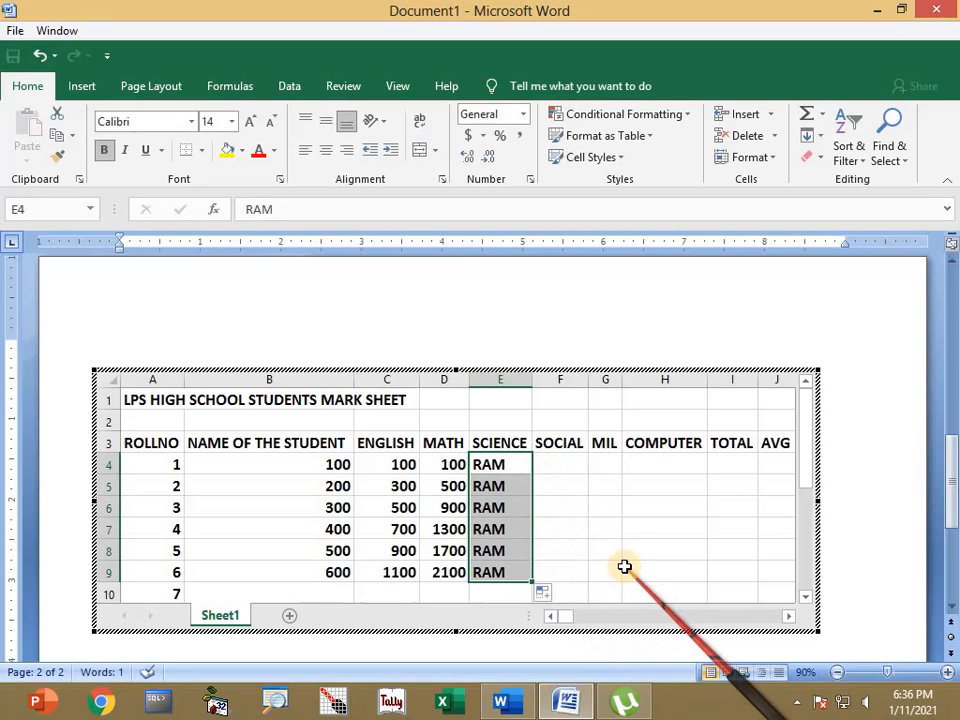
Enter SUN in F4 under SOCIAL, fill the weekdays down to F9, and look at the weekdays in the system calendar
left_click(556, 464)
type("SUN")
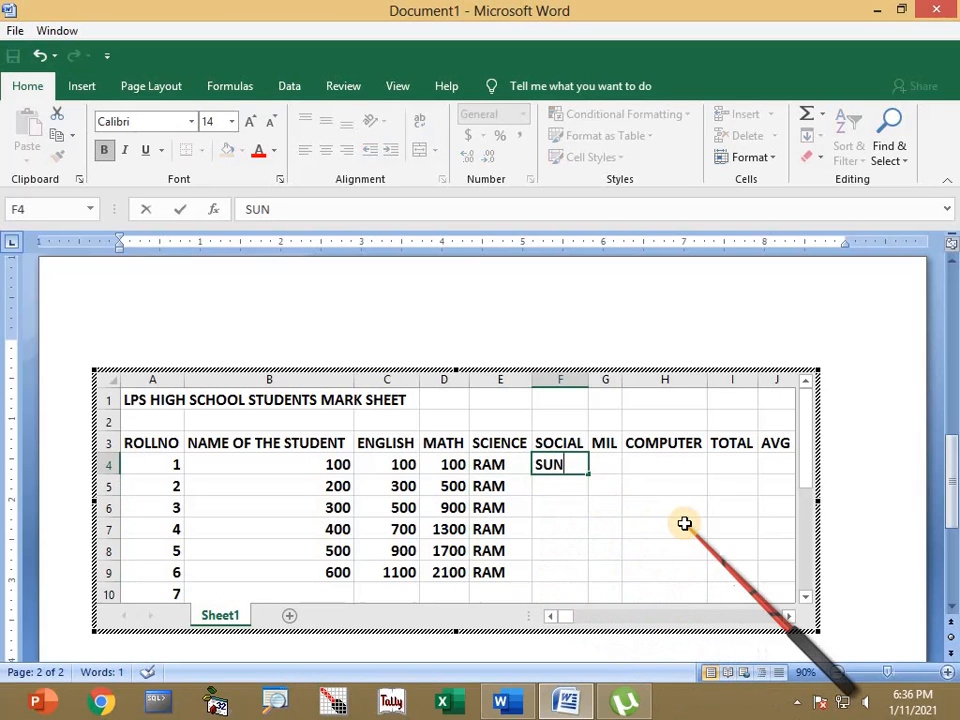
key("Return")
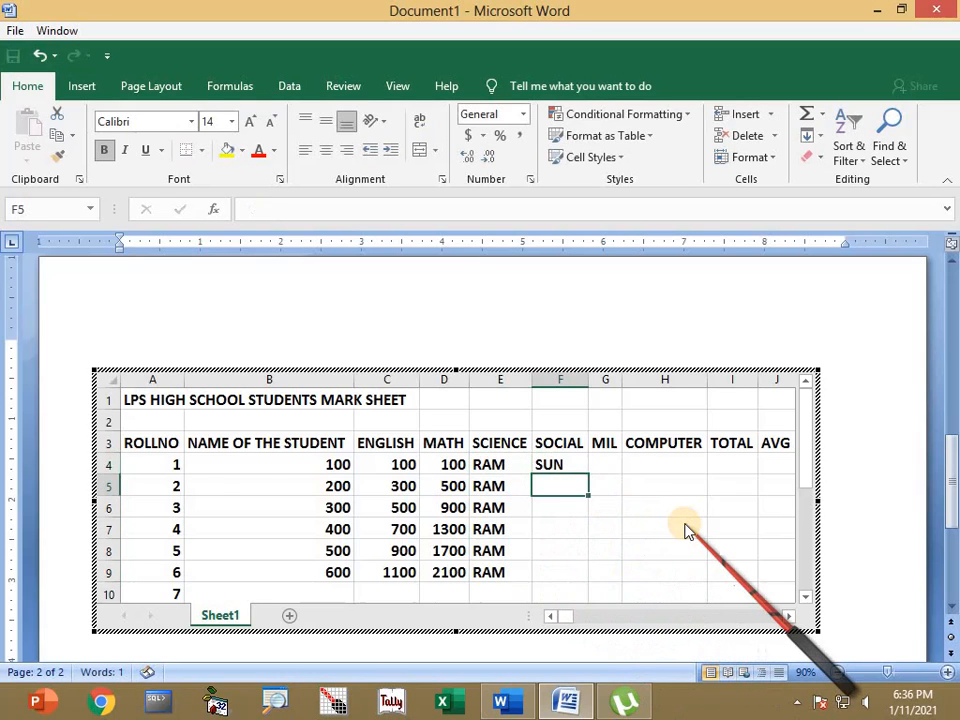
left_click(554, 465)
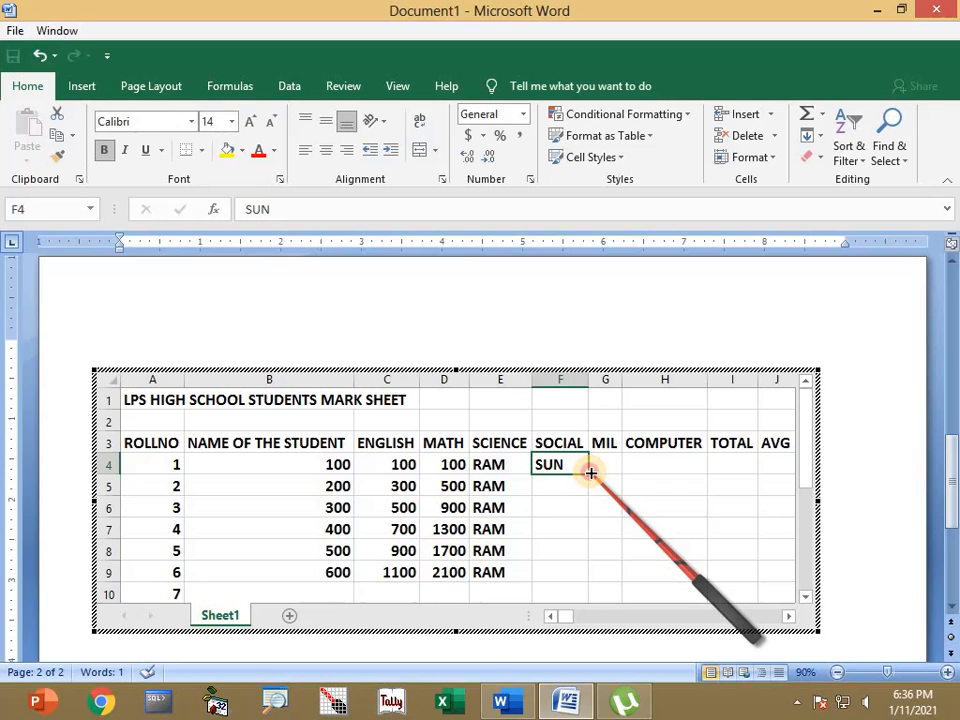
left_click_drag(590, 472, 590, 586)
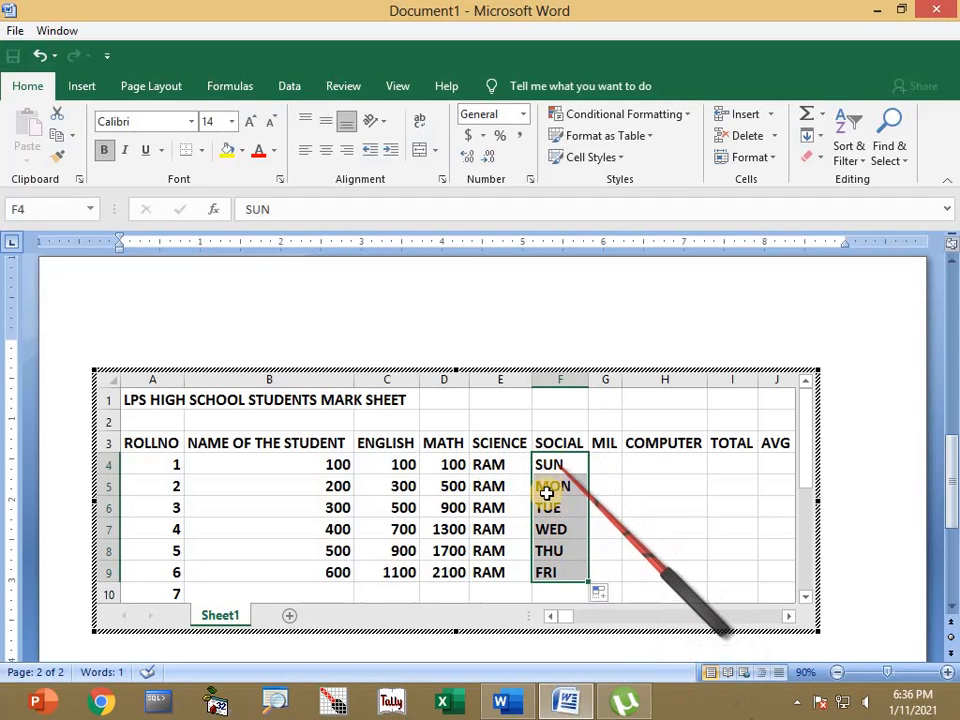
left_click(910, 712)
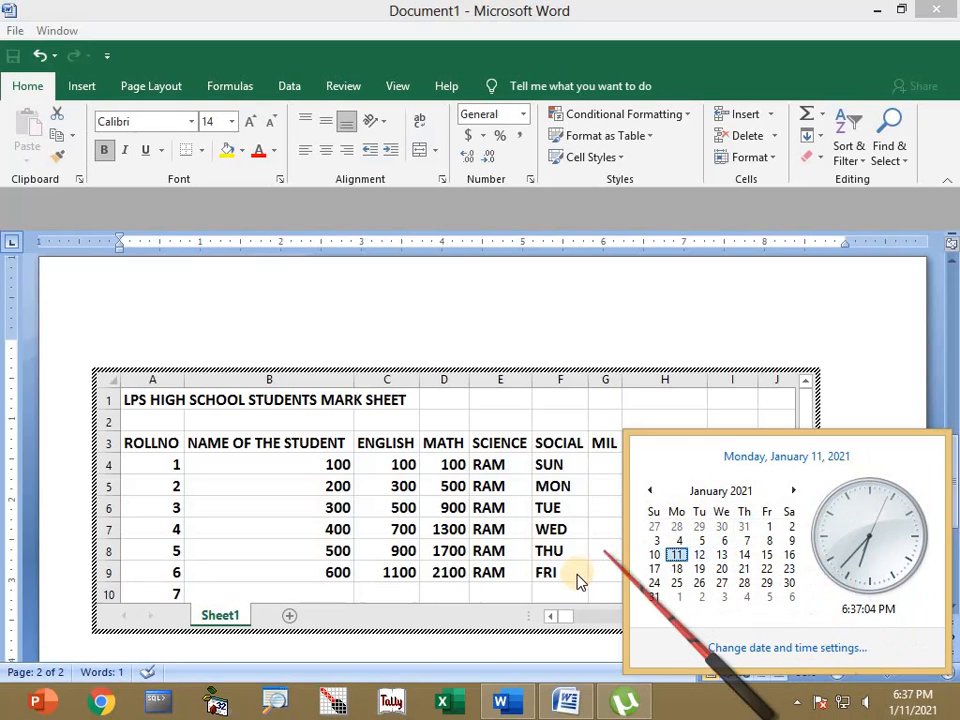
left_click_drag(600, 572, 591, 486)
Enter JAN in G4 under MIL, fill the months down to G9, and autofit column G to its contents
left_click(605, 464)
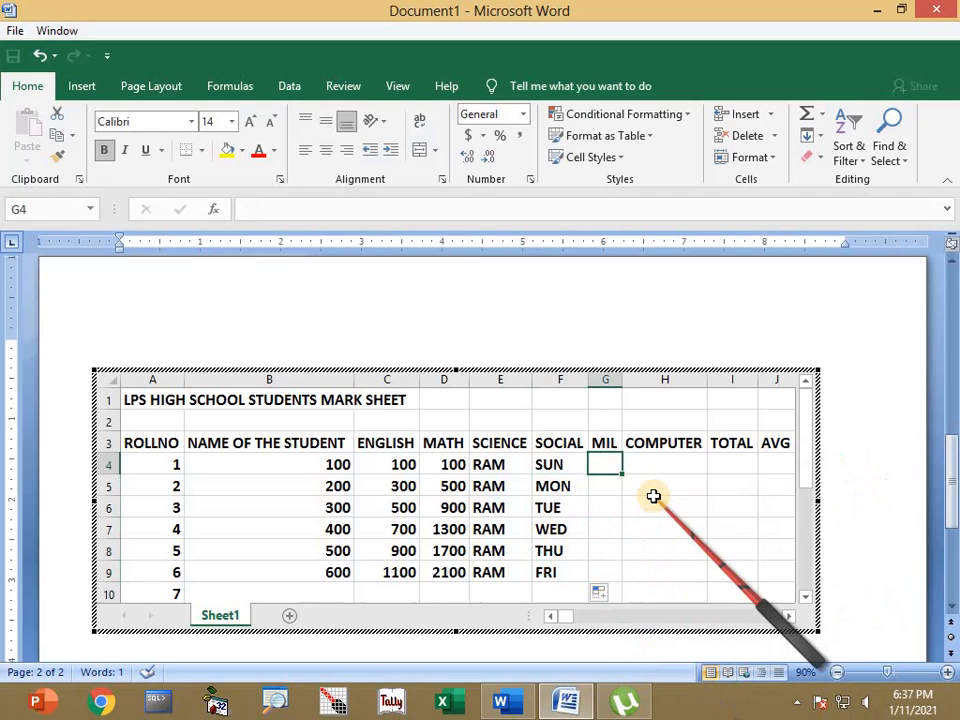
type("JAN")
key("Return")
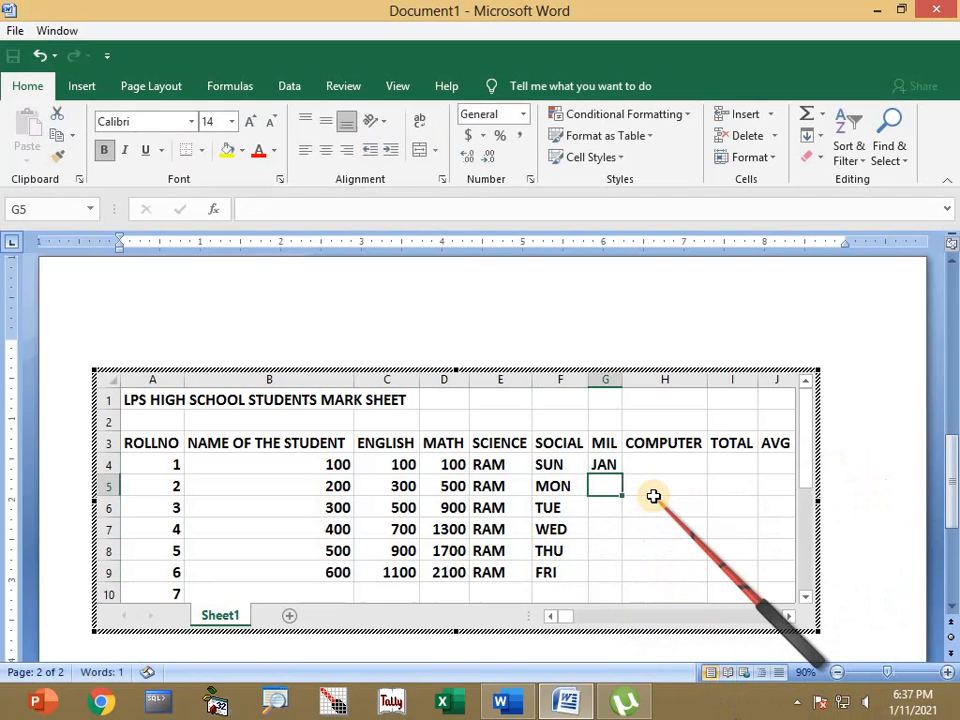
left_click(602, 467)
left_click_drag(621, 475, 621, 583)
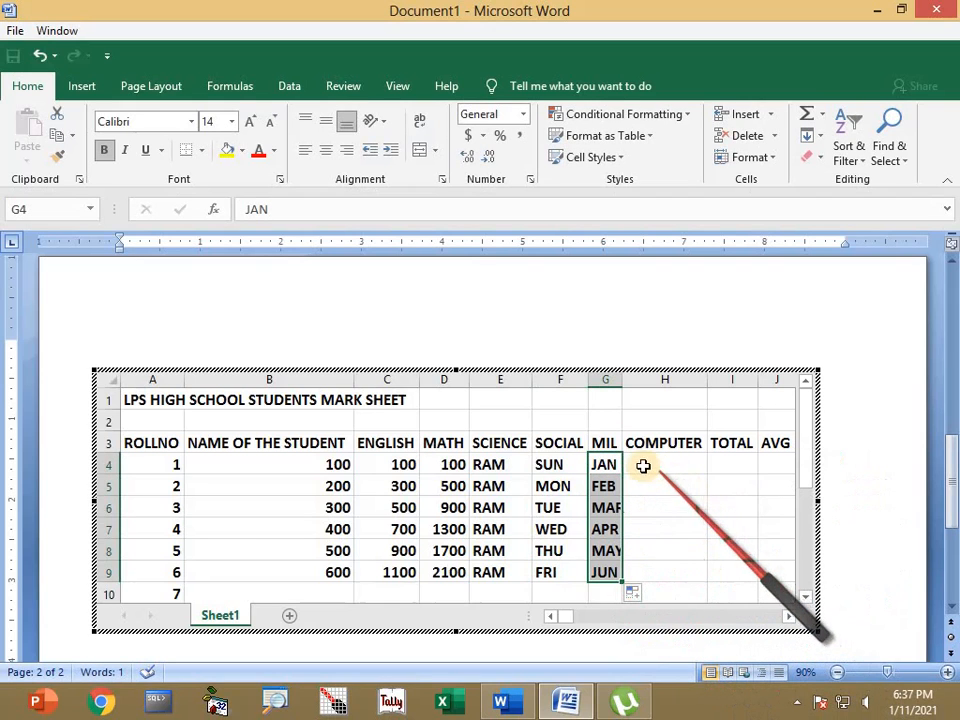
double_click(622, 380)
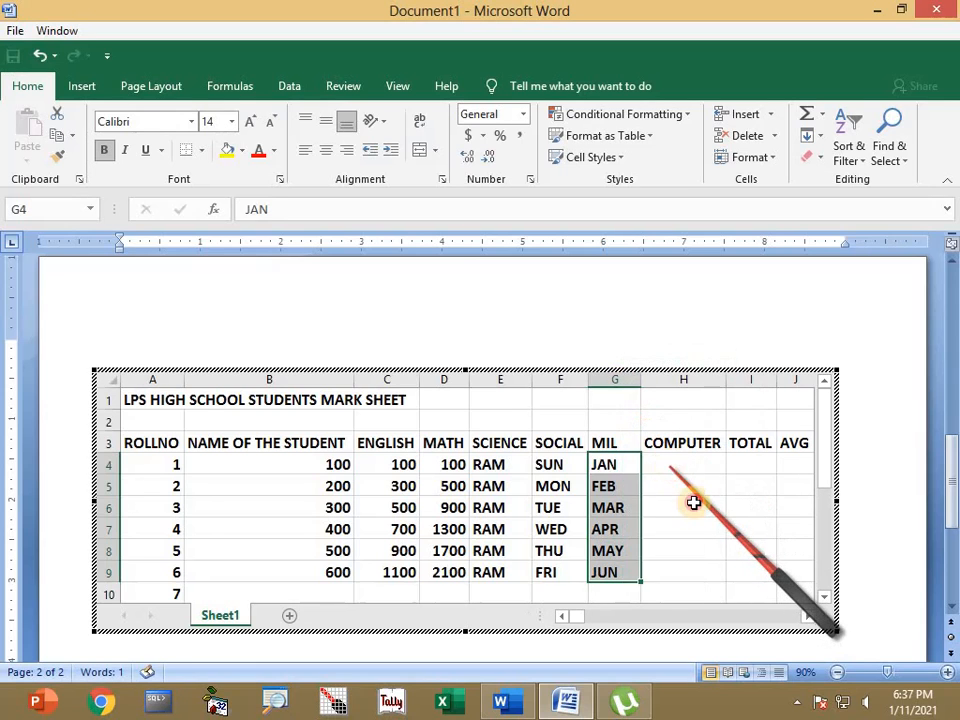
key("Right")
type("RA")
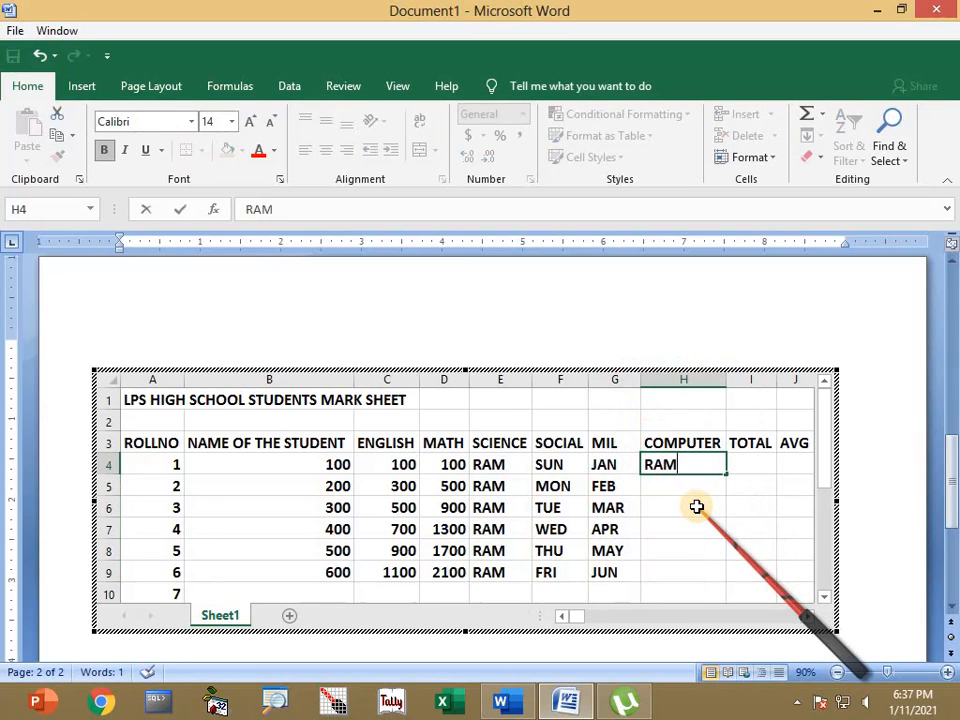
key("Return")
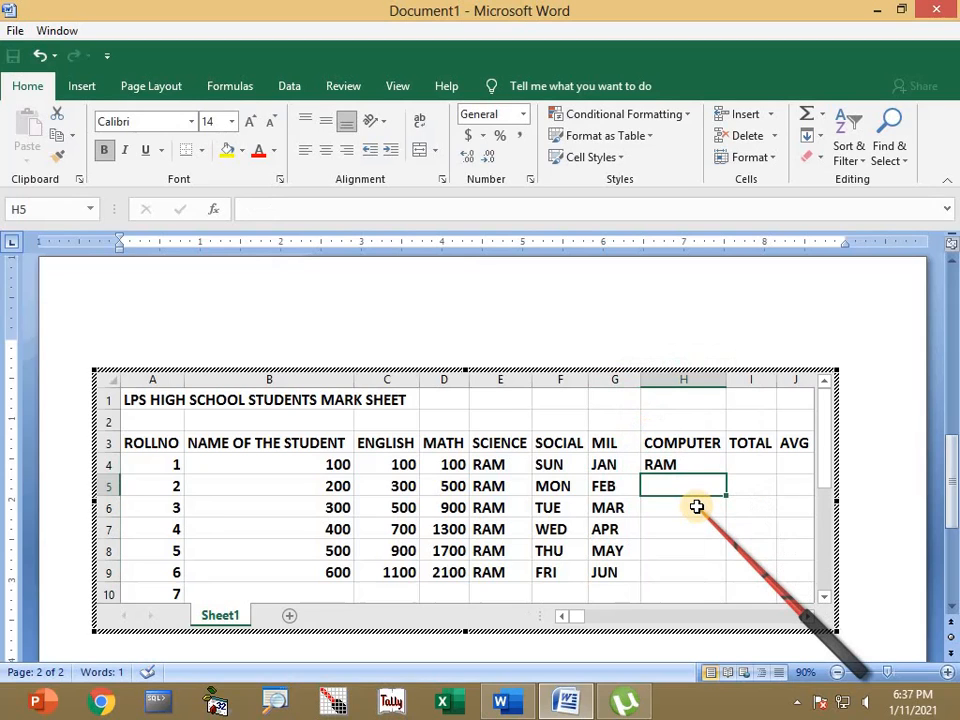
left_click(560, 466)
left_click(604, 462)
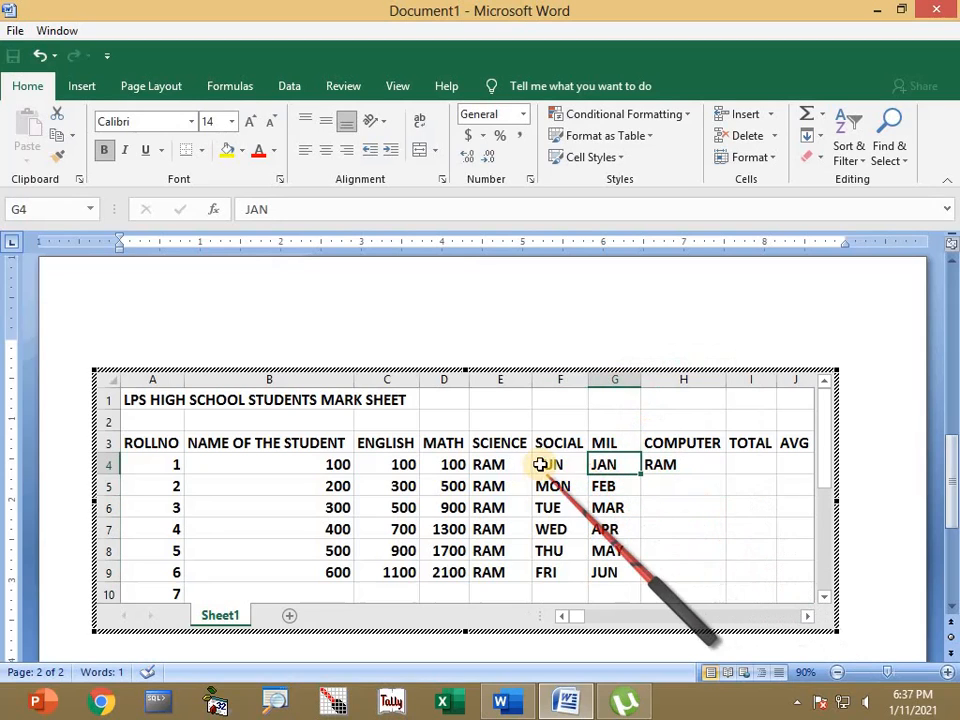
left_click(552, 464)
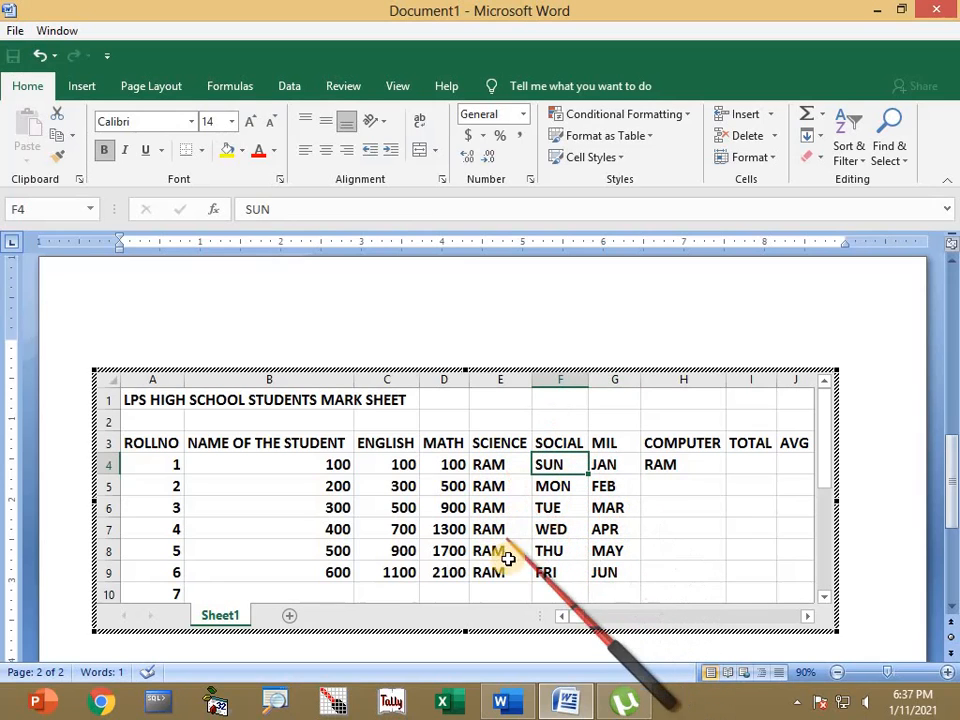
left_click(660, 465)
key("Delete")
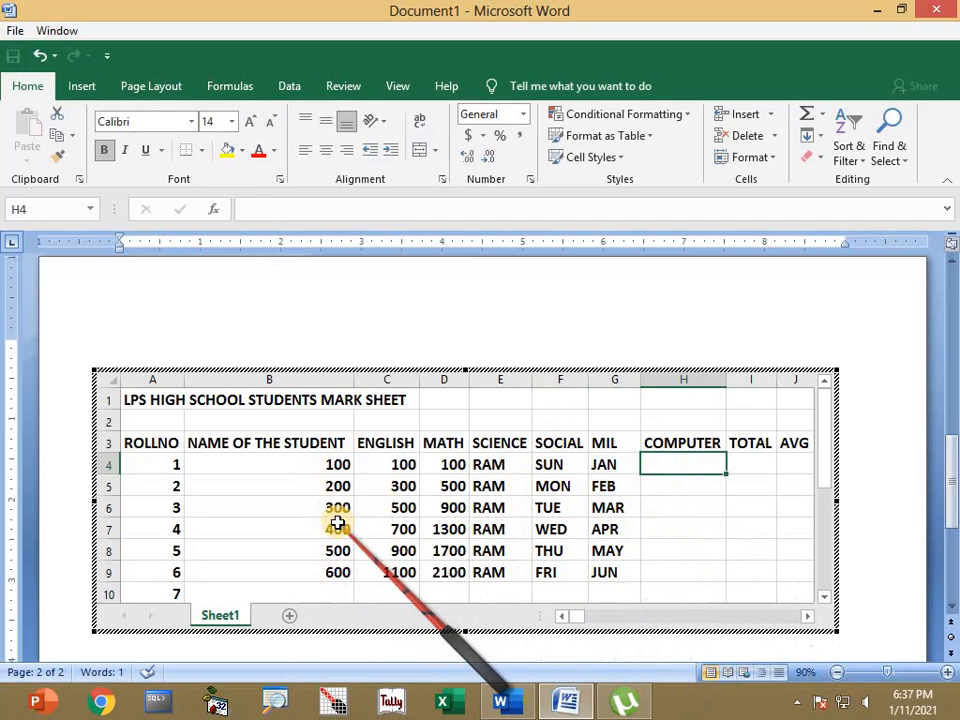
Clear the sample data from A4:G9 and the leftover roll number in A10, keeping the headings
left_click_drag(166, 467, 614, 582)
key("Delete")
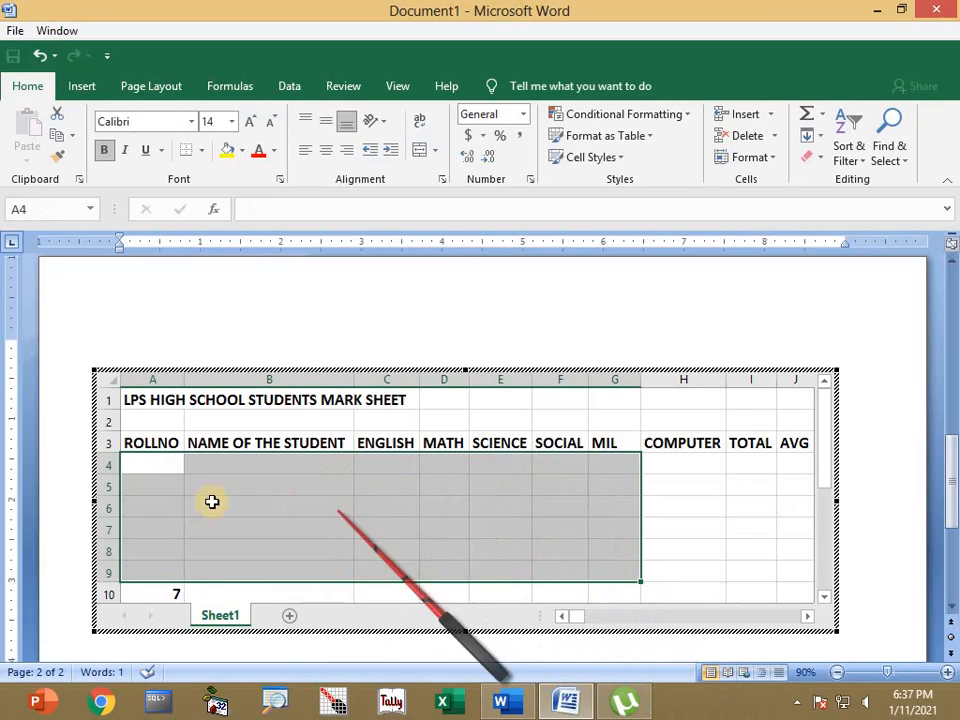
left_click(172, 593)
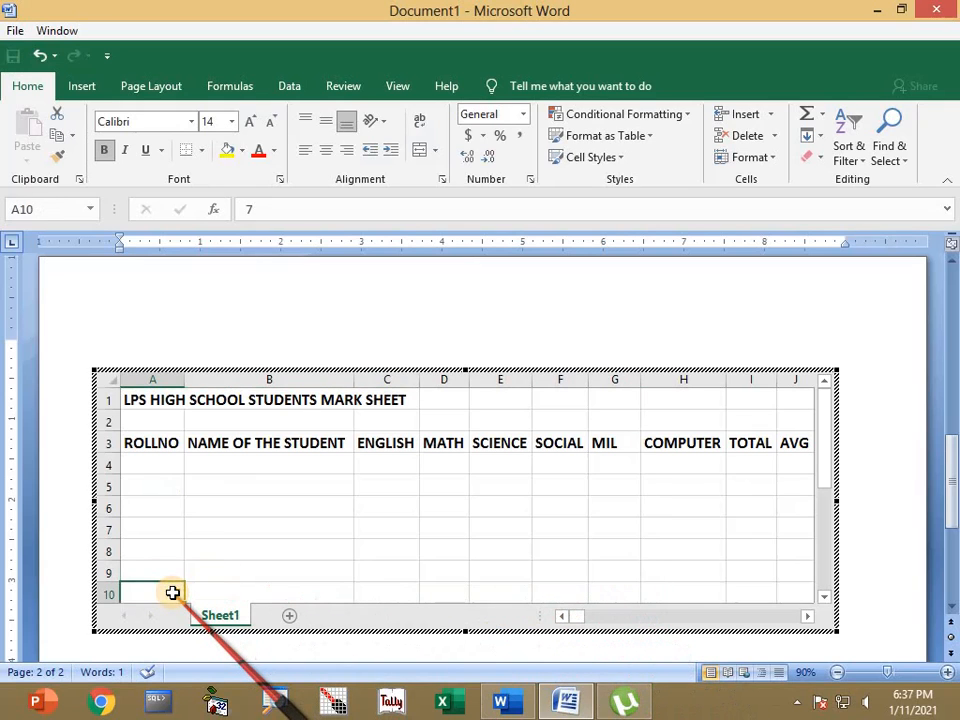
Enter 101 in A4 and 102 in A5 under ROLLNO, and extend the series down to A10
left_click(152, 467)
type("101")
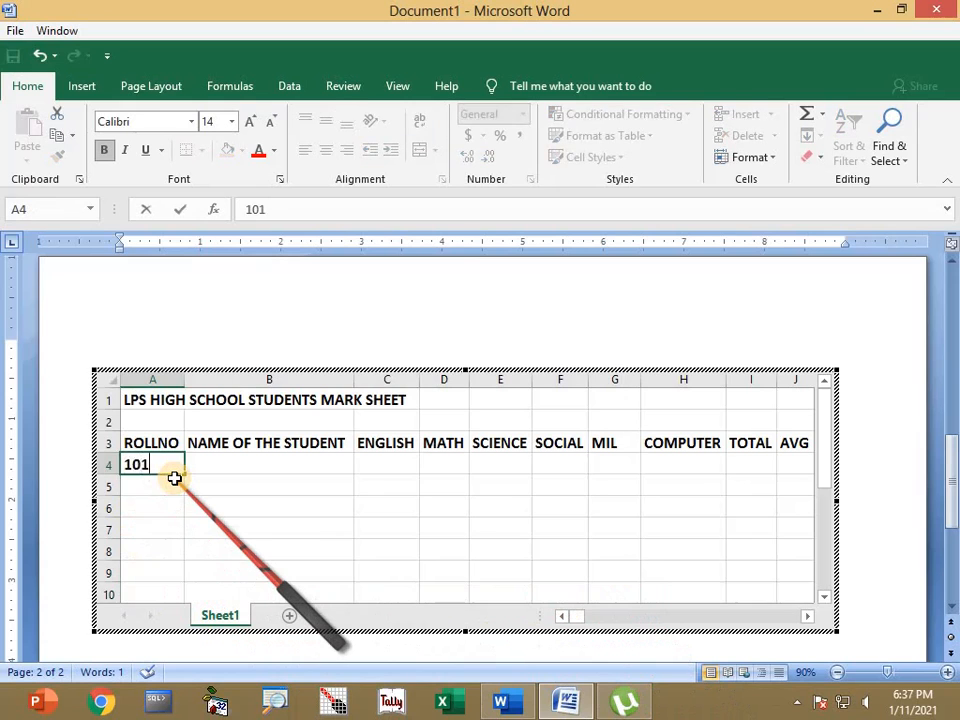
key("Return")
type("1")
key("Return")
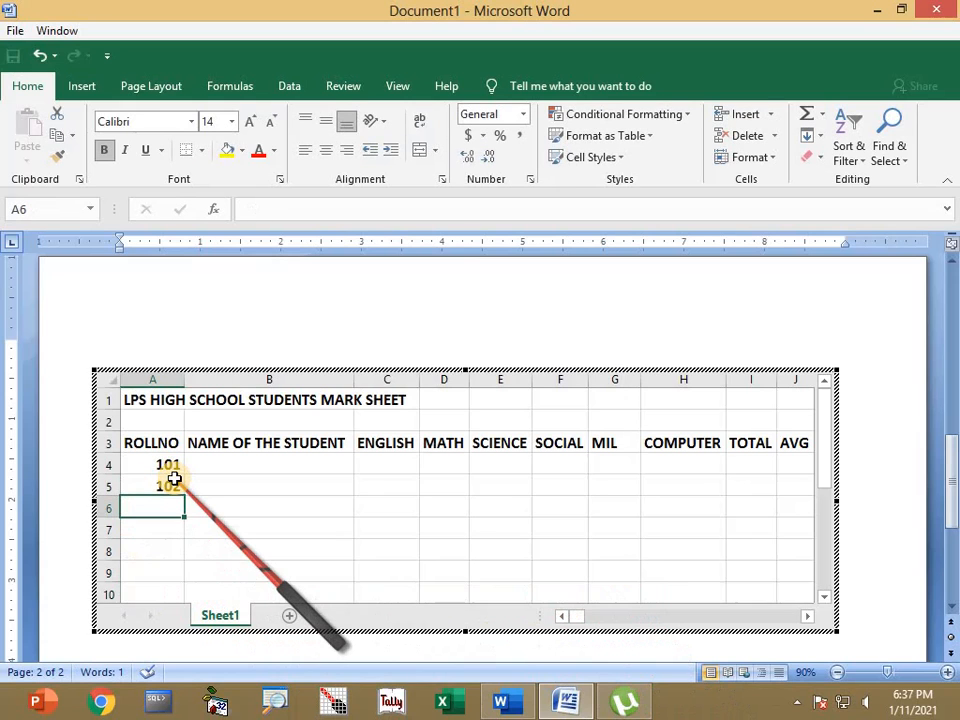
left_click_drag(155, 464, 188, 595)
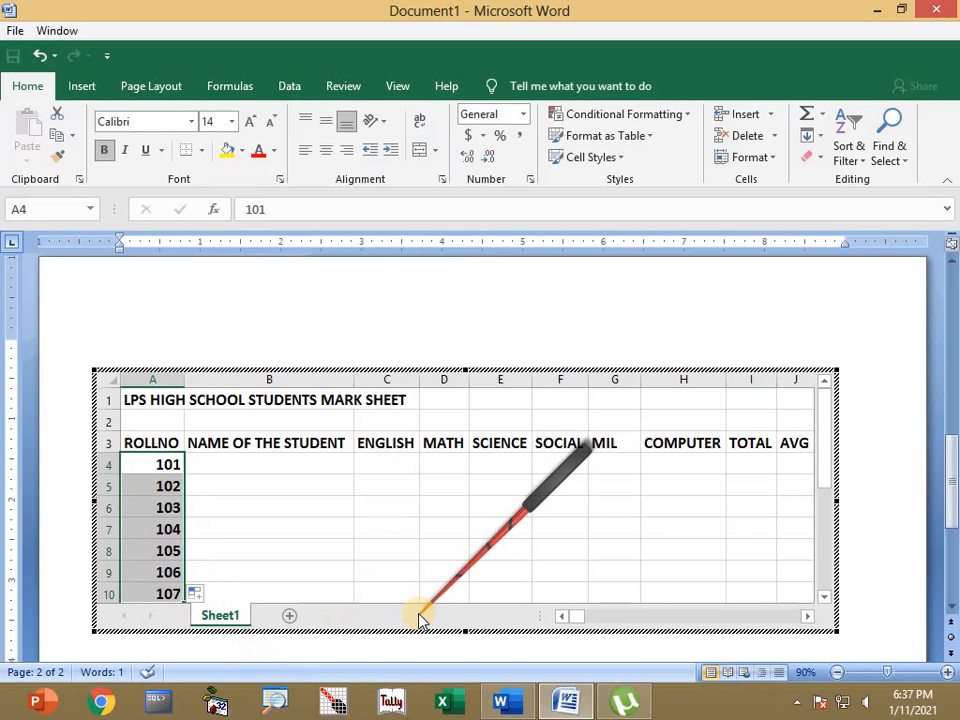
Enter seven students' first names in B4:B10 under NAME OF THE STUDENT, one per roll number
left_click(238, 462)
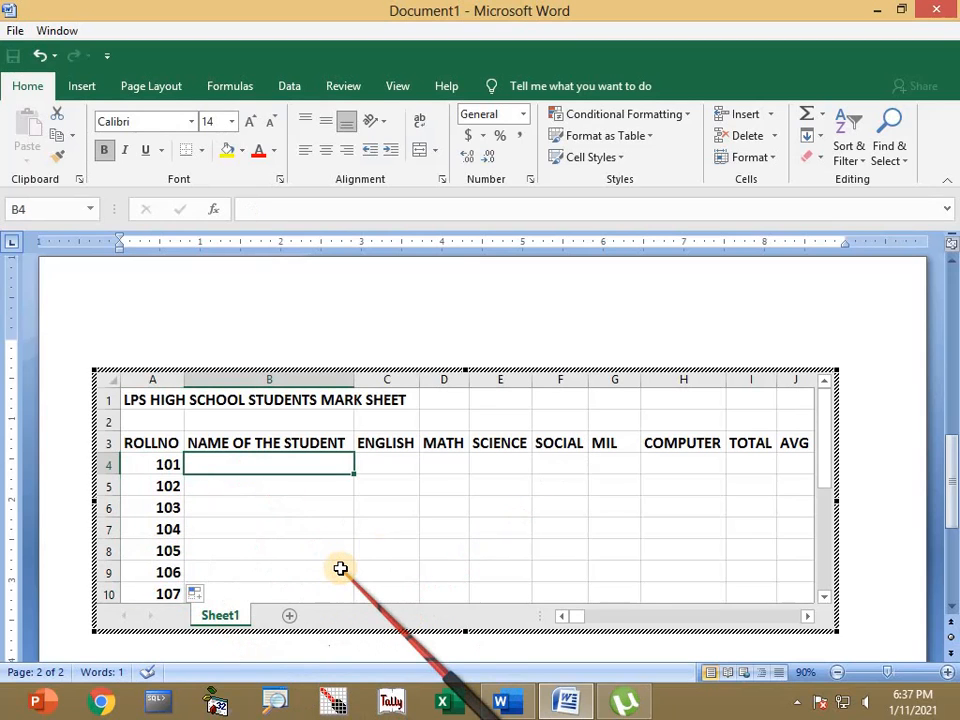
type("KIRAN")
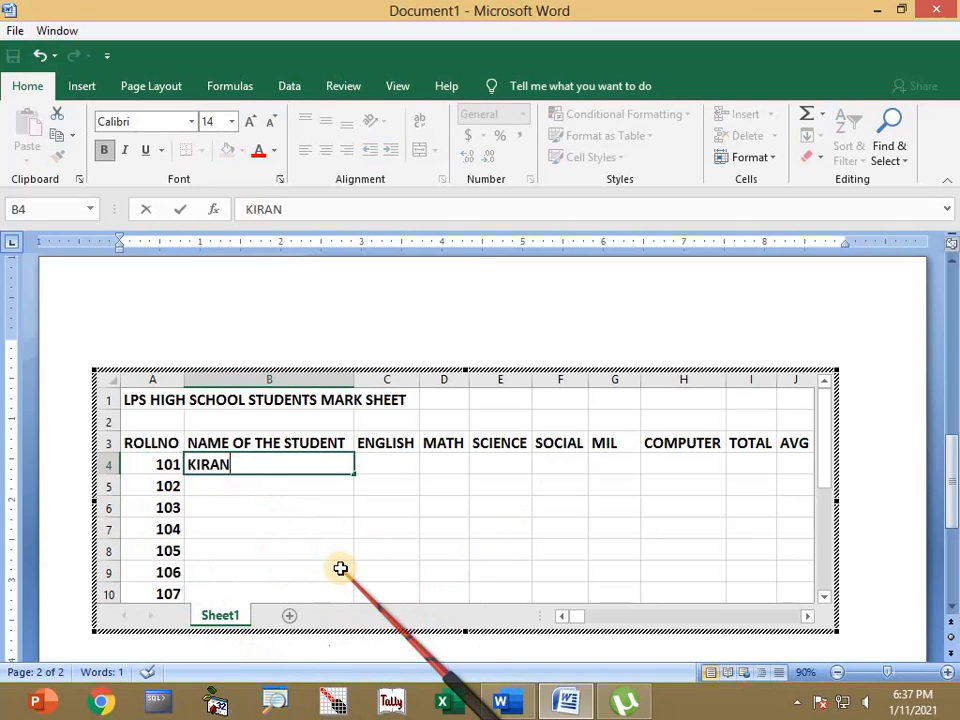
key("Return")
type("HARI")
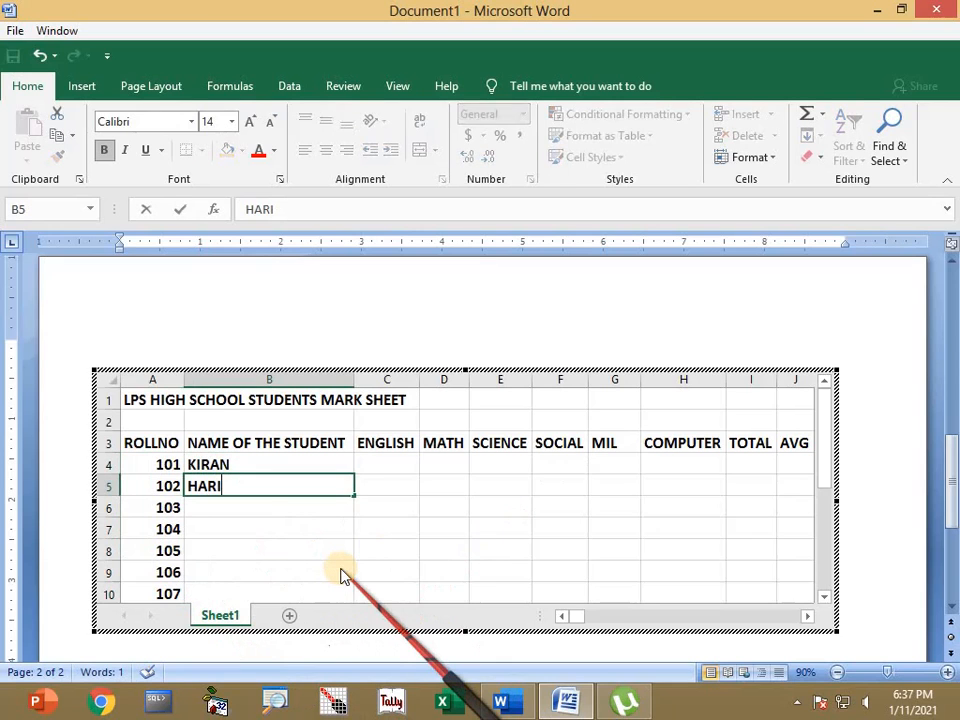
key("Return")
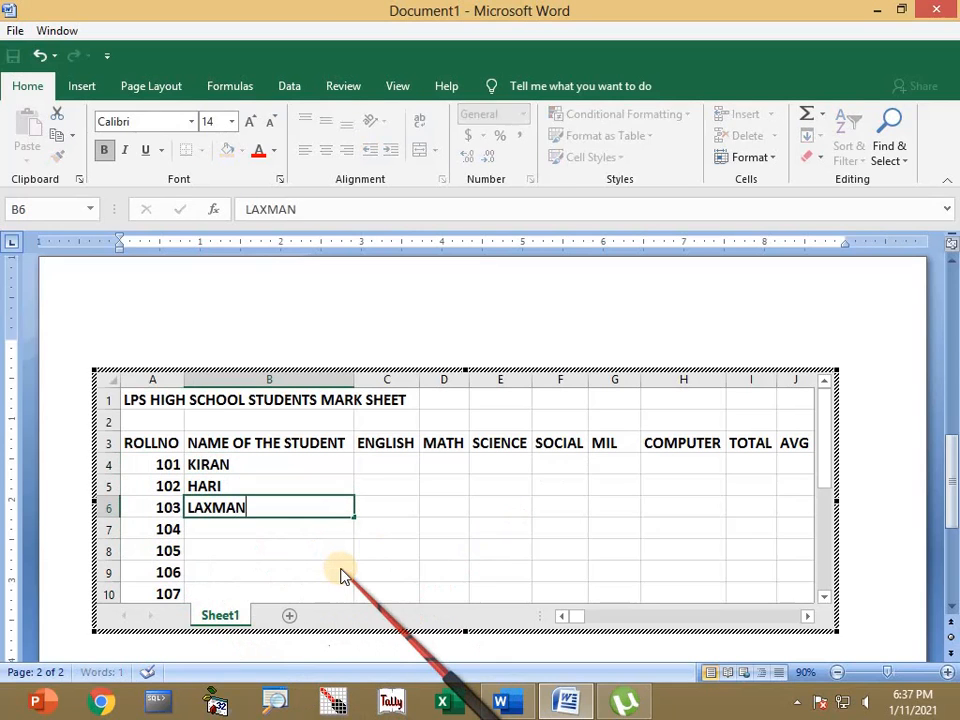
key("Return")
type("USHA")
key("Return")
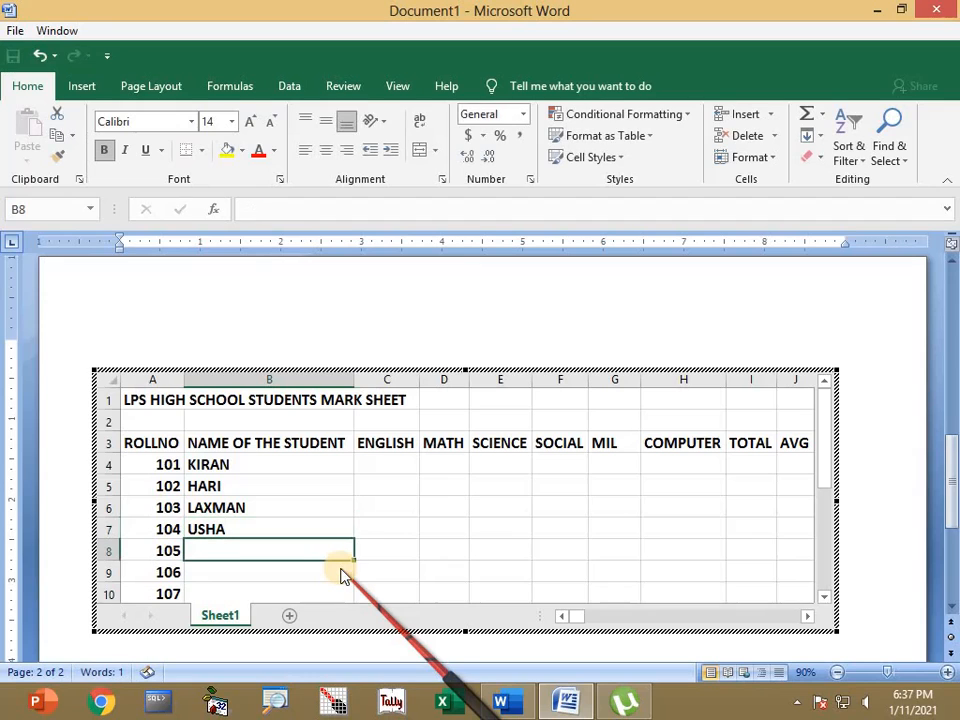
type("NIDHI")
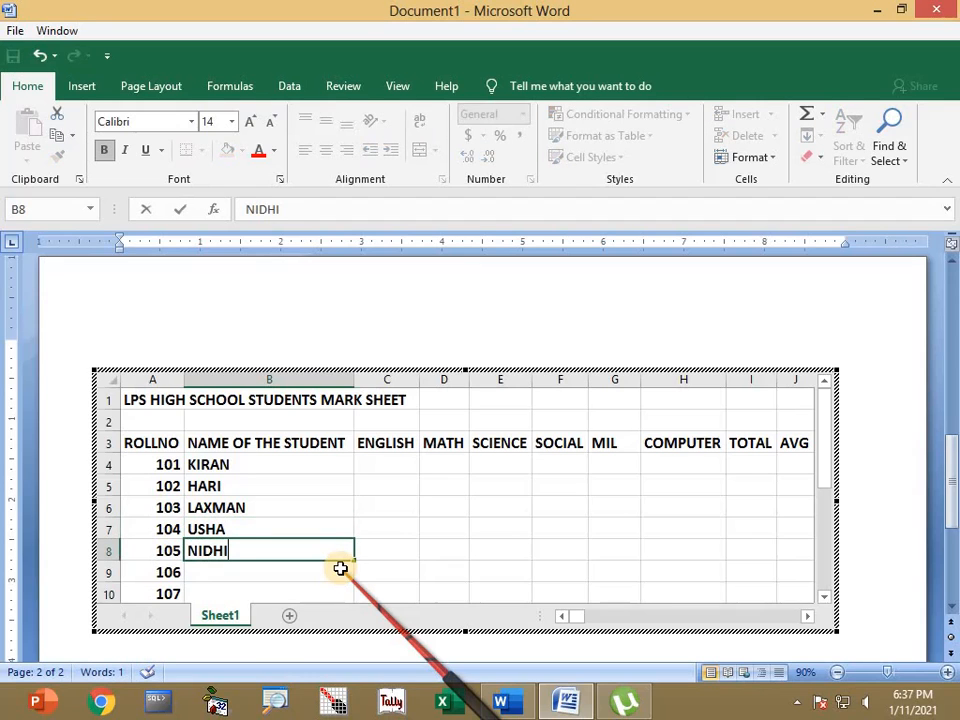
key("Return")
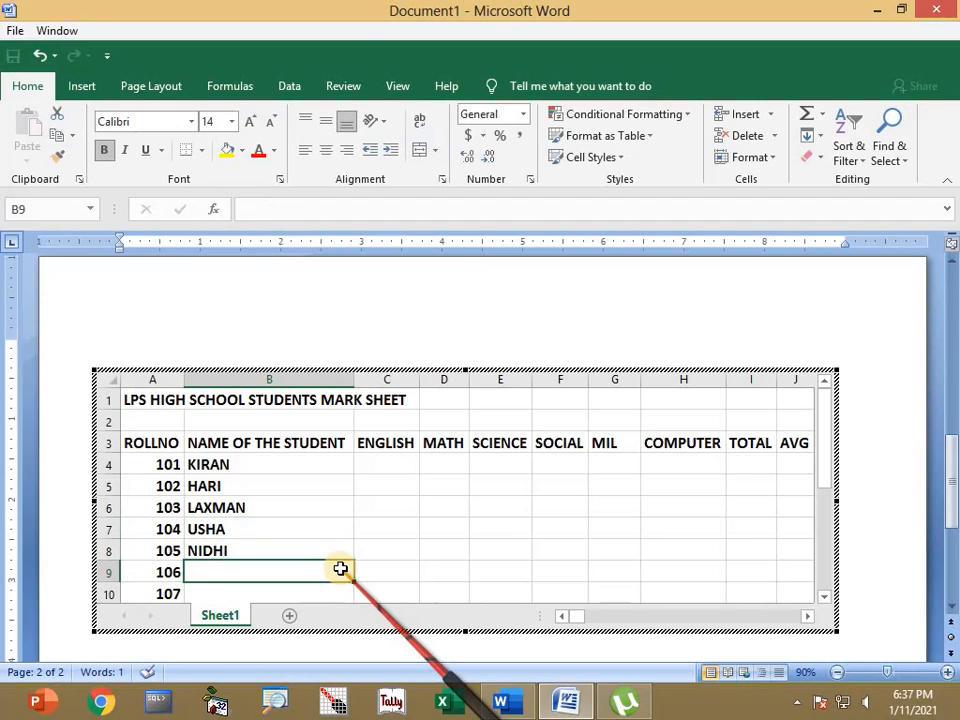
type("RAJESH")
key("Return")
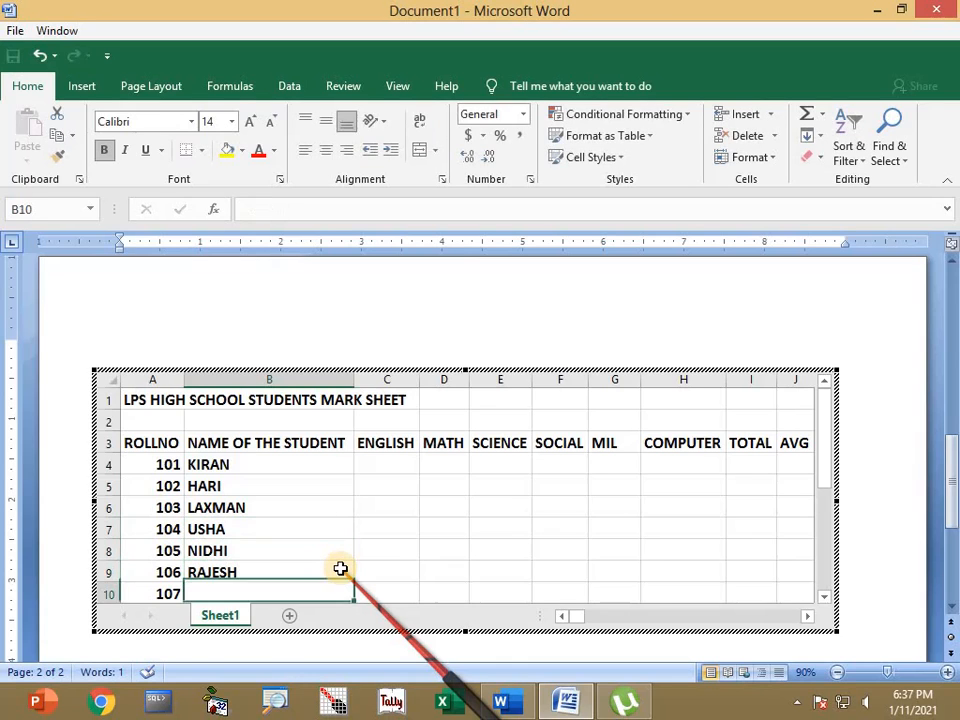
type("H")
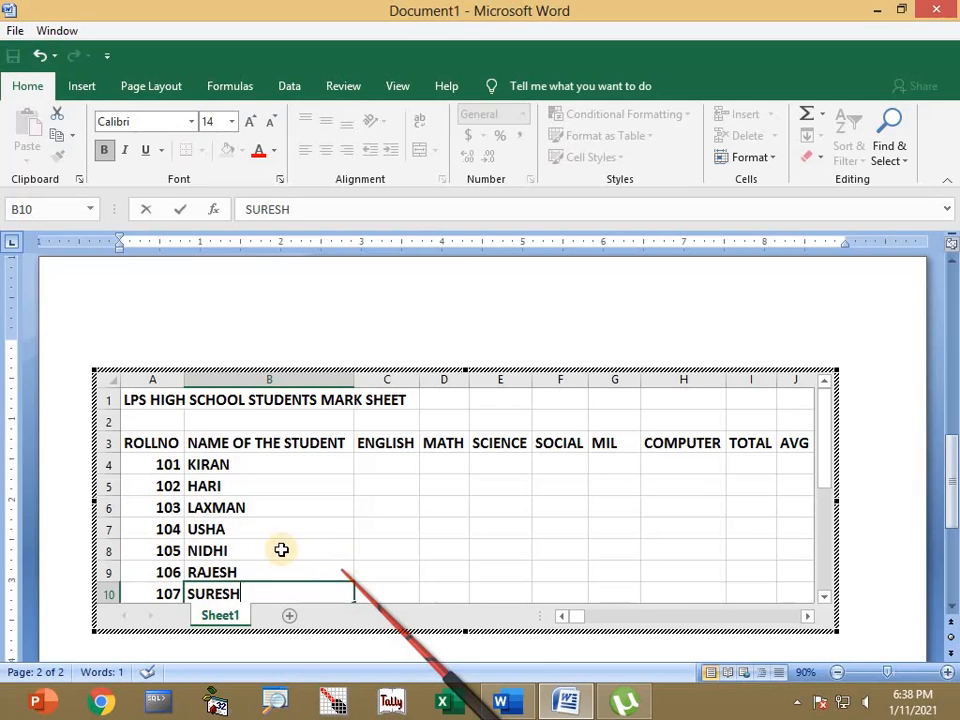
Enter 52 in C4 and 54 in C5 under ENGLISH, and extend the series down to C10
left_click(388, 463)
type("5")
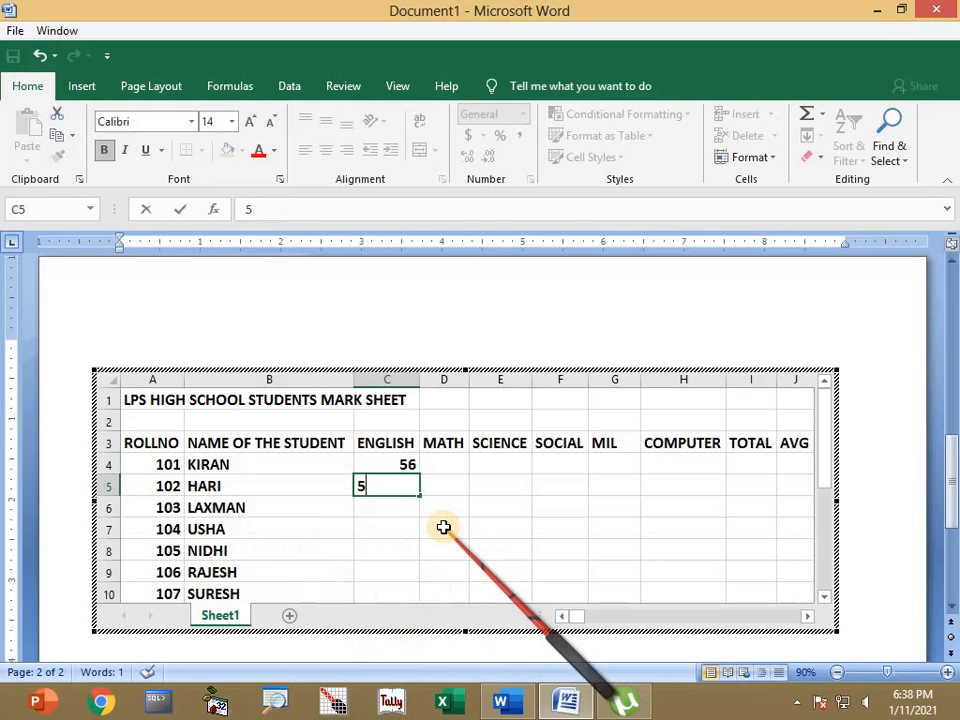
left_click(403, 463)
type("52")
key("Return")
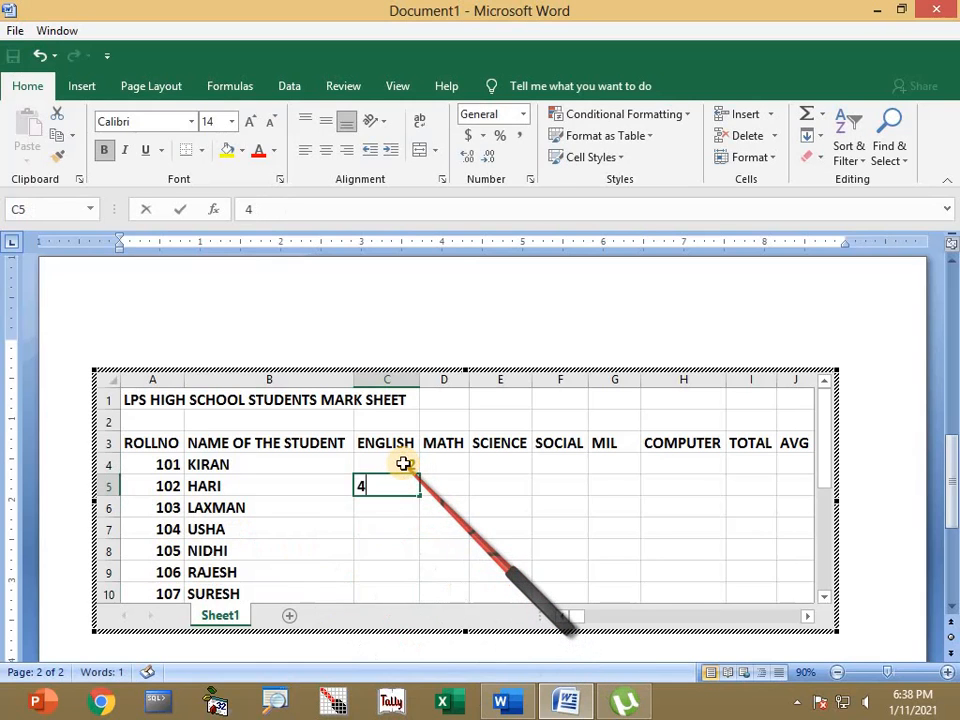
type("54")
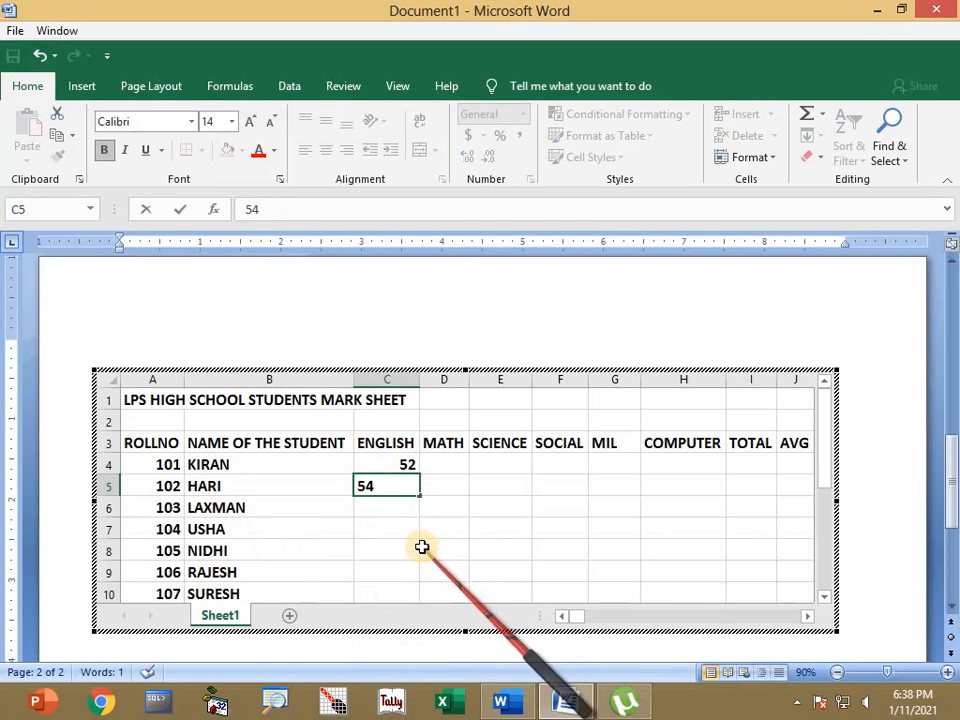
key("Return")
left_click_drag(386, 470, 422, 598)
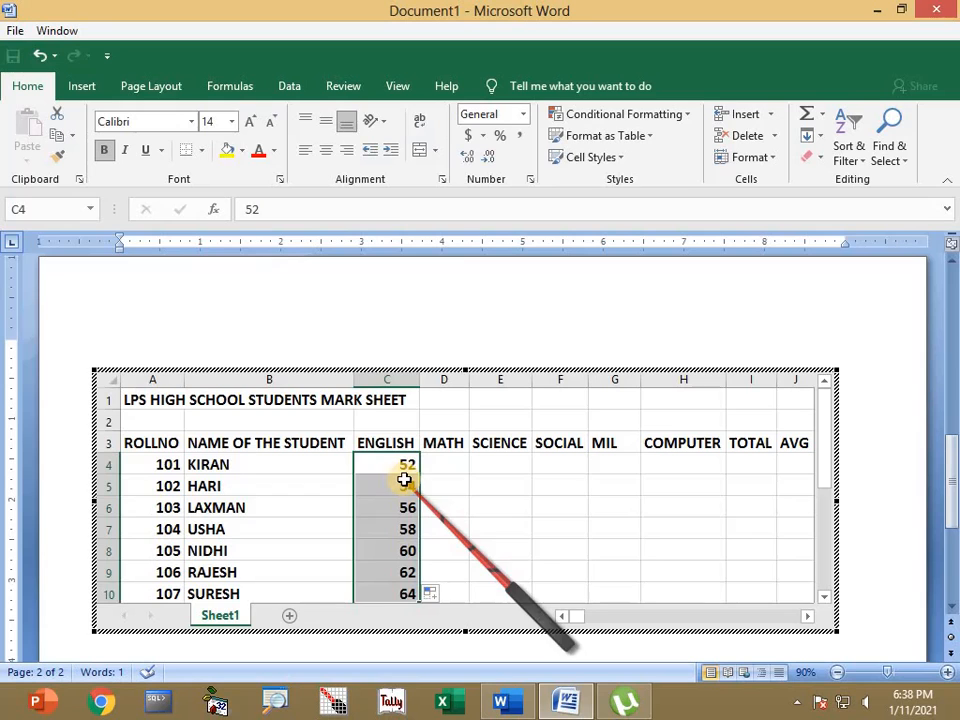
Enter 54 in D4 as the first mark under MATH
left_click(452, 464)
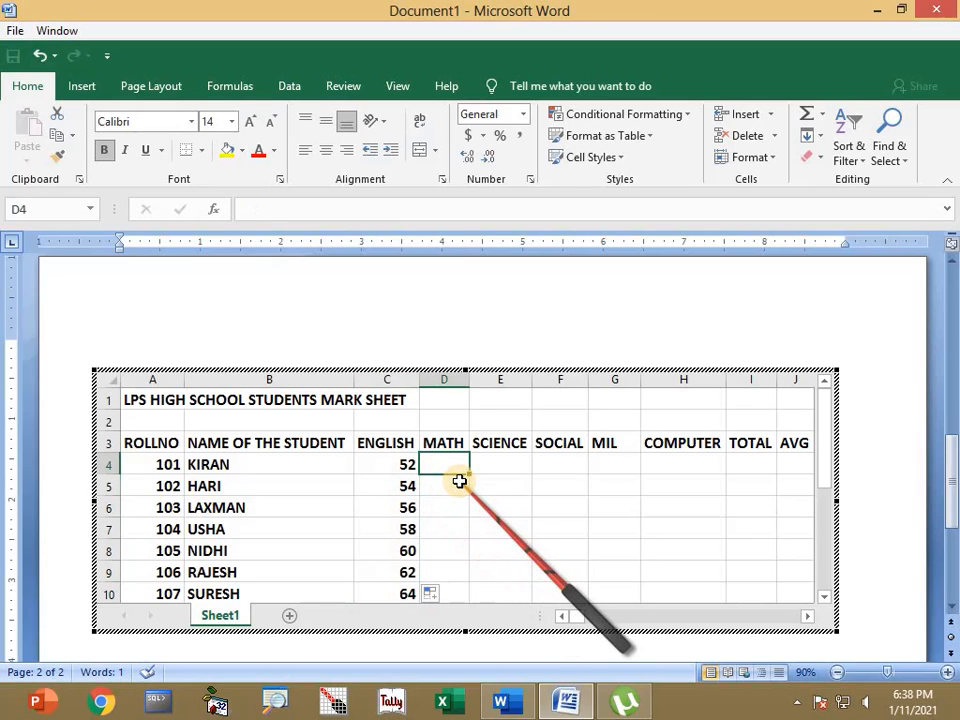
type("54")
left_click(459, 502)
left_click(456, 464)
left_click_drag(474, 477, 469, 596)
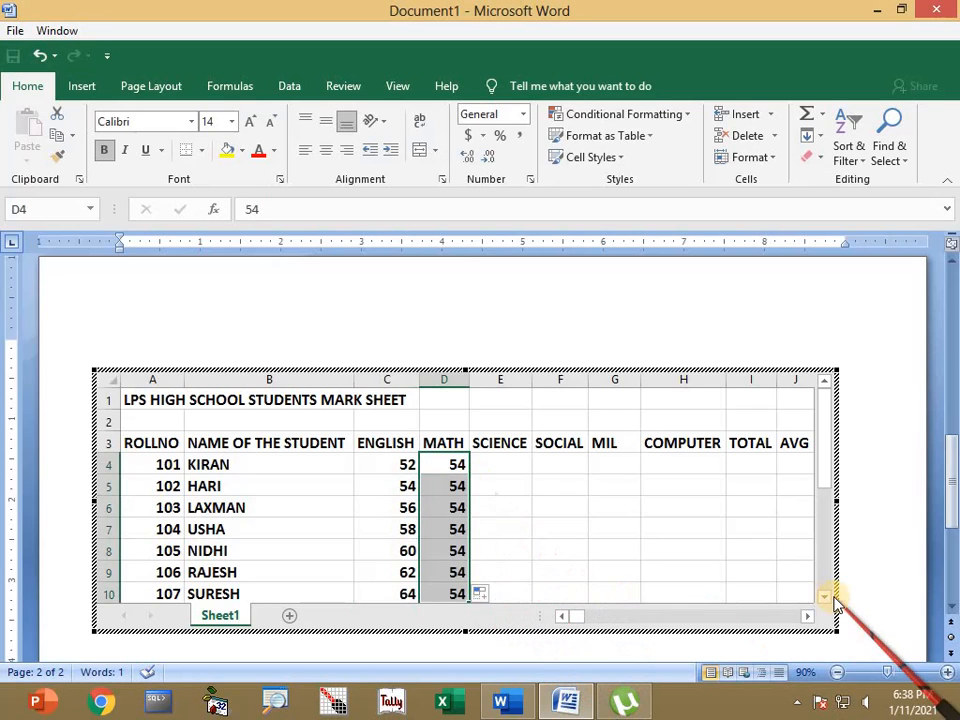
key("ctrl+z")
Enter 56 in D5 as the second mark under MATH
left_click(459, 486)
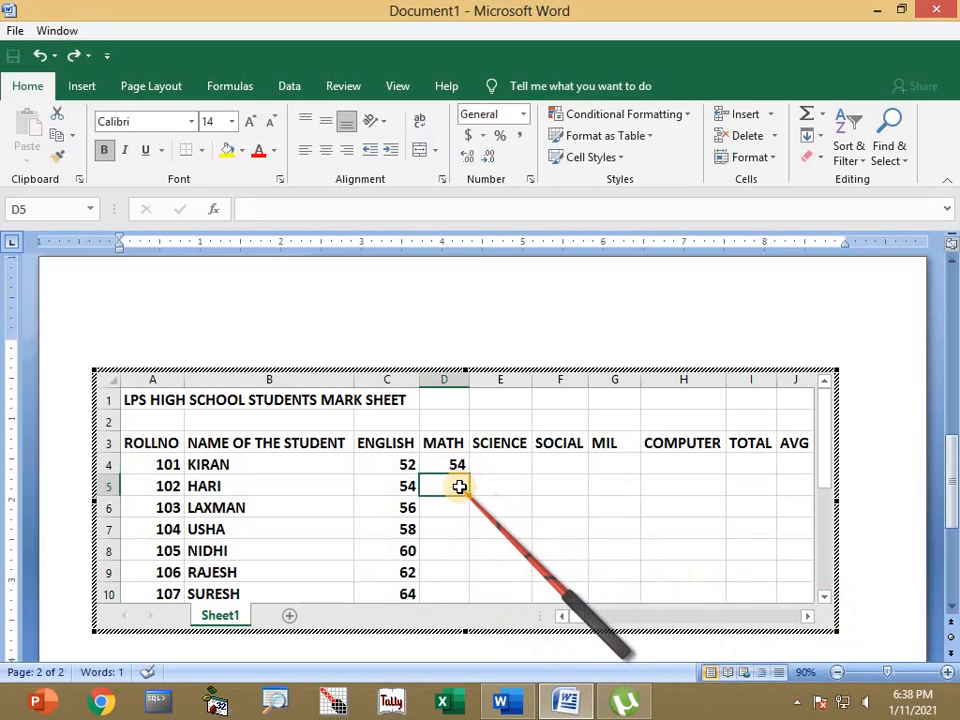
type("56")
left_click(476, 521)
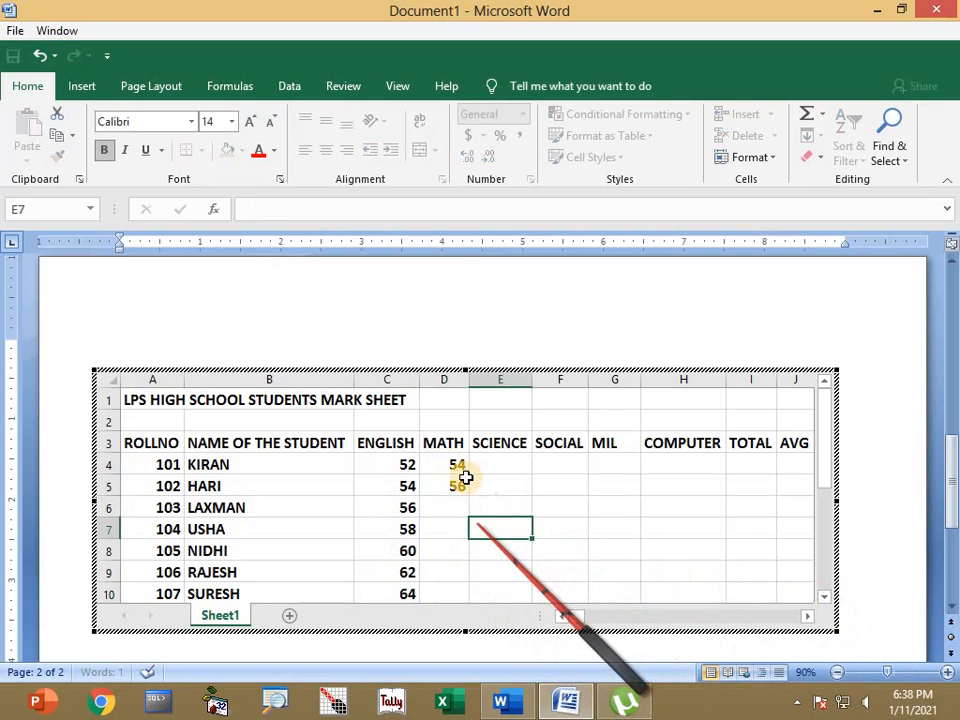
left_click(459, 464)
left_click(472, 490)
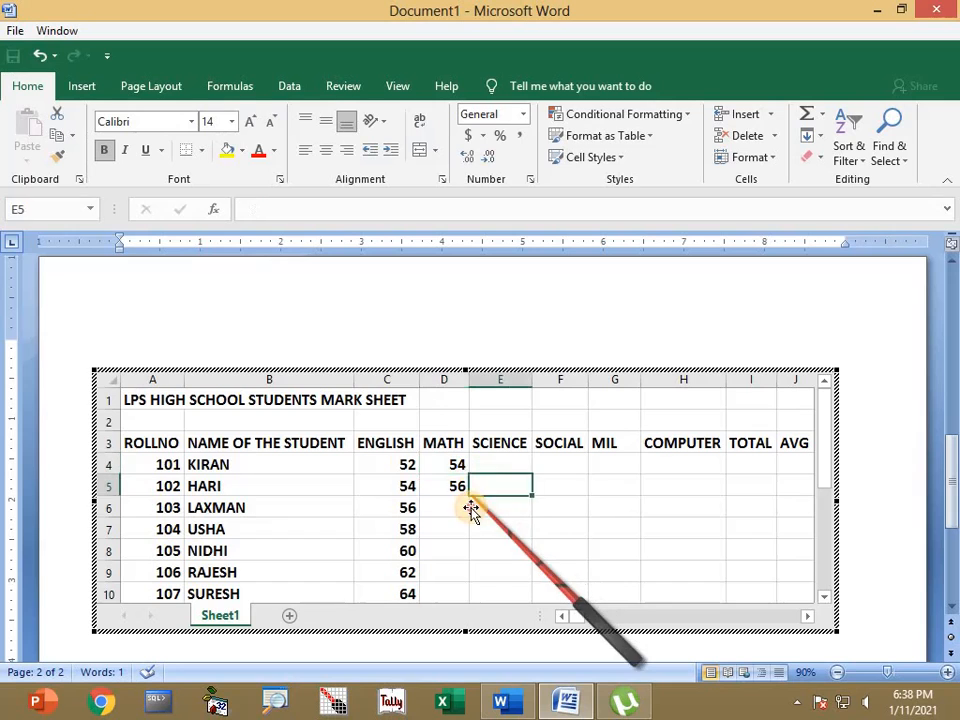
left_click(460, 466)
left_click_drag(469, 556, 606, 628)
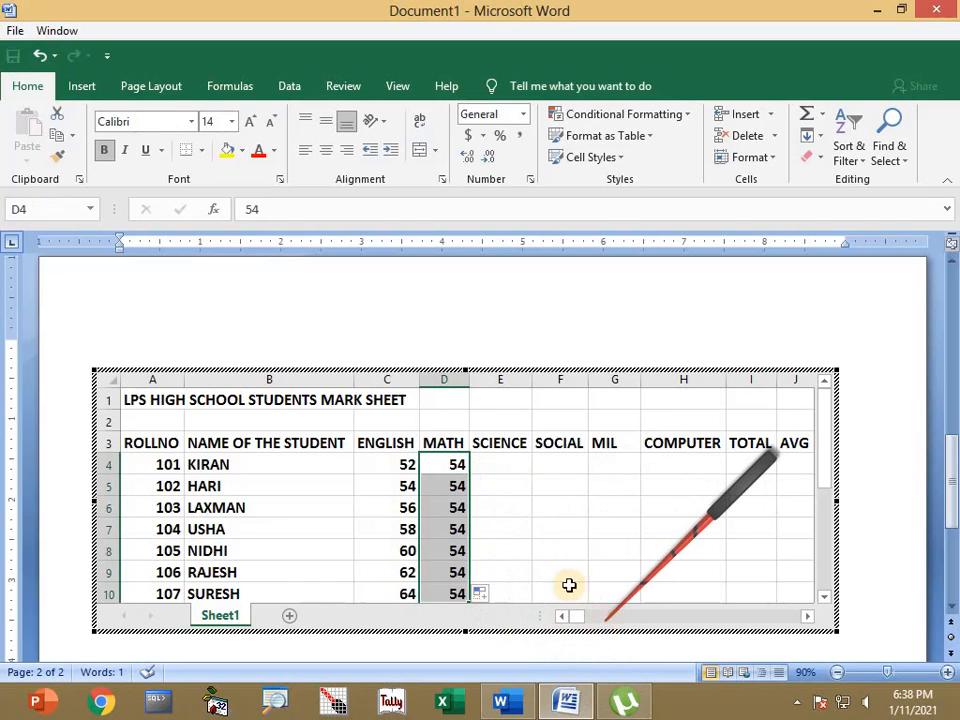
key("ctrl+z")
Extend the MATH series from D4:D5 down to D10, and extend the marks in C4:D10 across to the COMPUTER column
left_click_drag(454, 464, 484, 604)
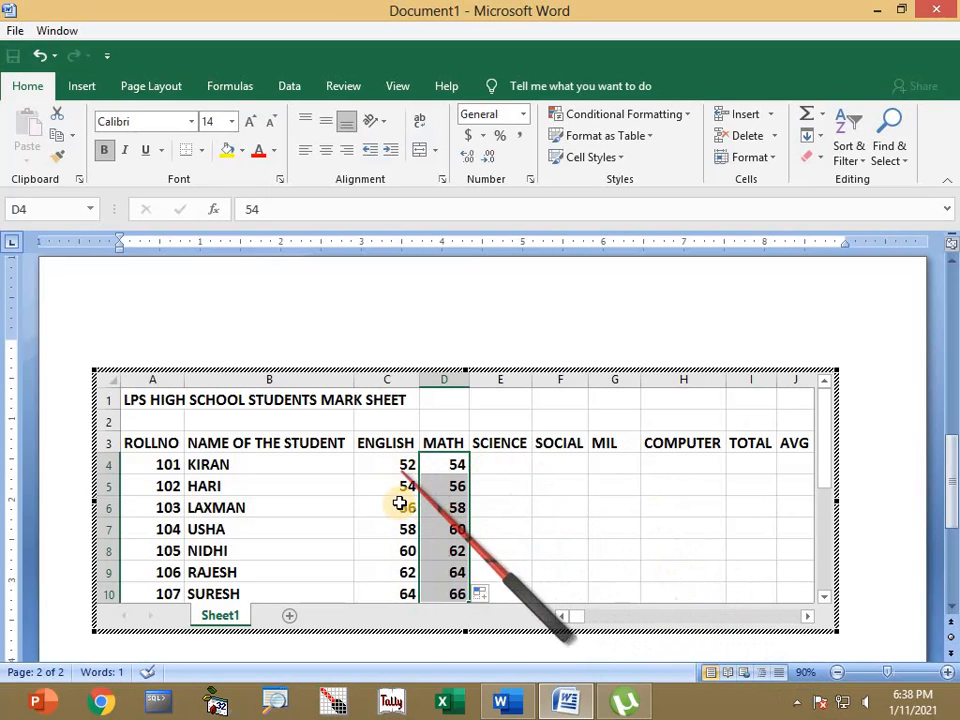
left_click_drag(404, 466, 483, 612)
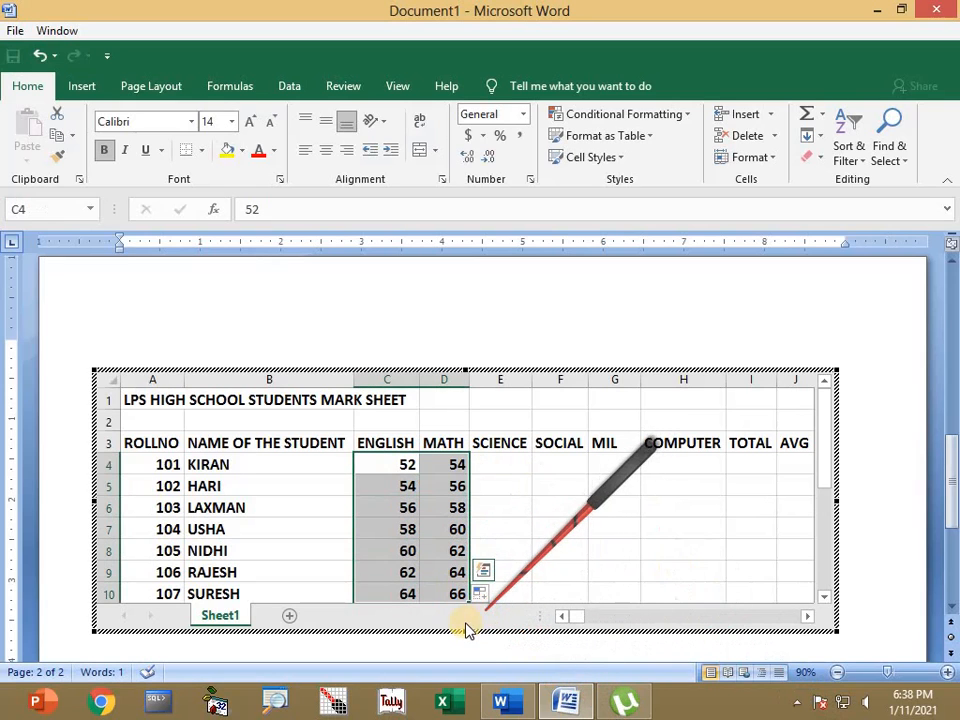
left_click_drag(462, 660, 713, 607)
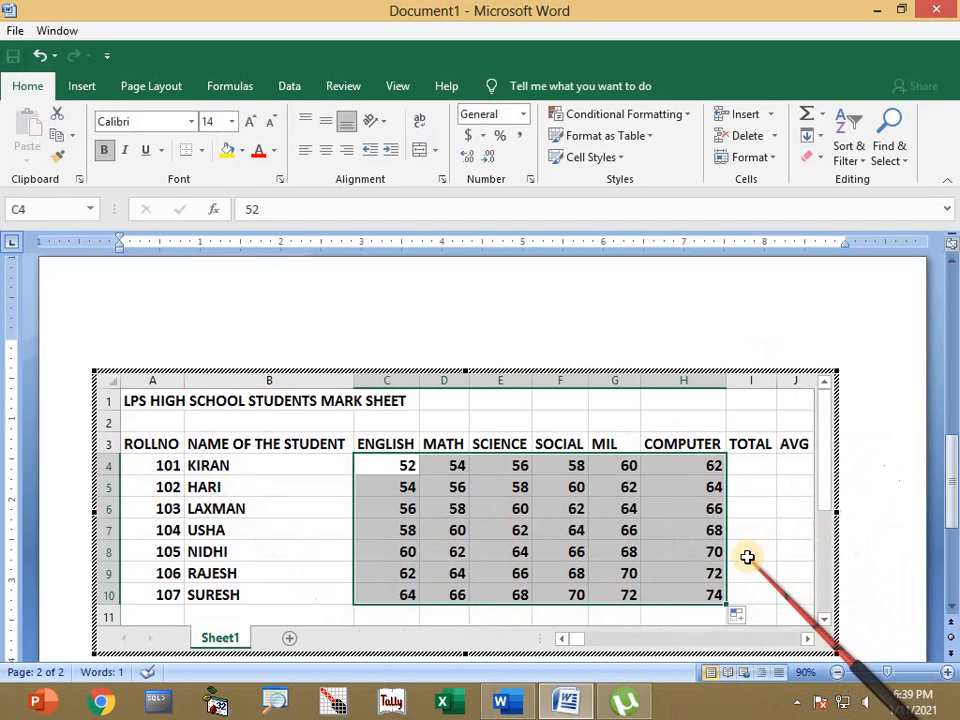
left_click_drag(725, 603, 443, 499)
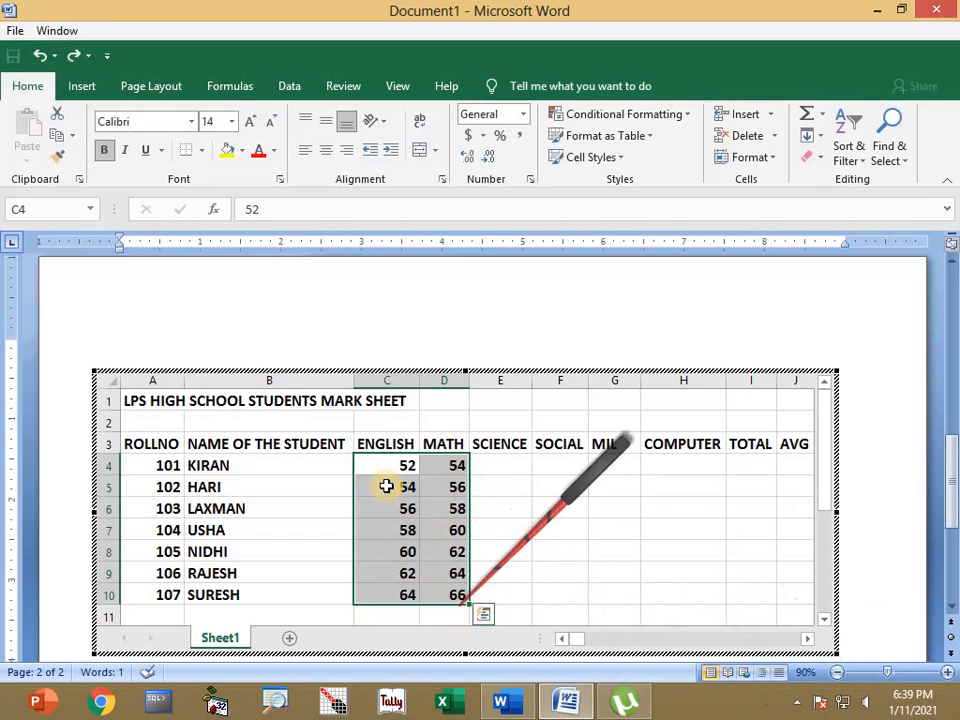
left_click_drag(531, 604, 705, 604)
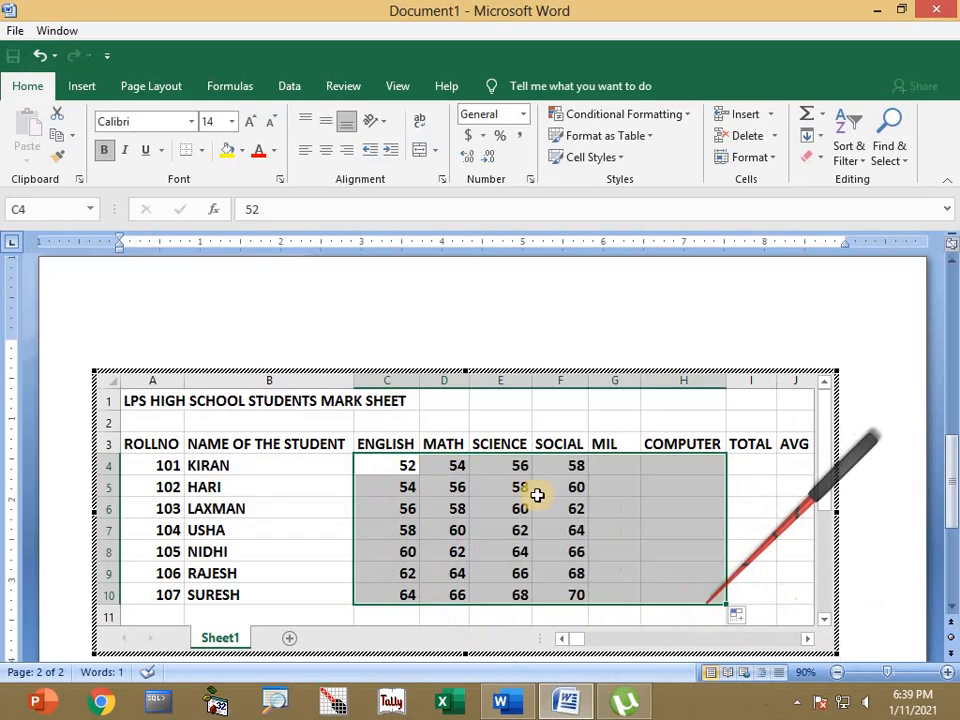
Undo the last fill of marks across the Science, Social, MIL and Computer columns
left_click(407, 466)
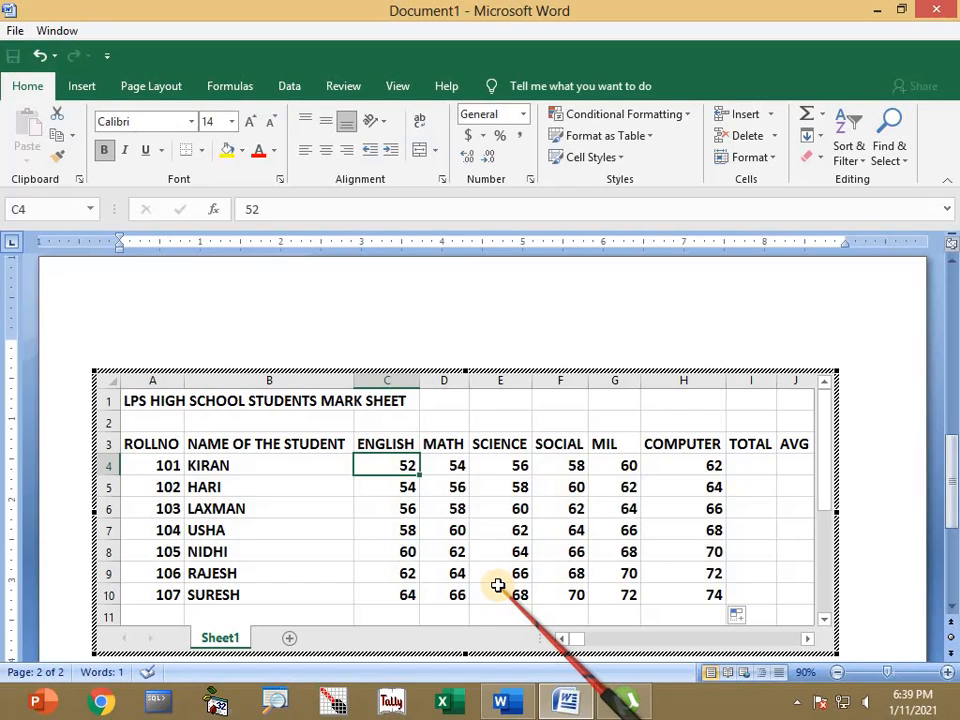
key("ctrl+z")
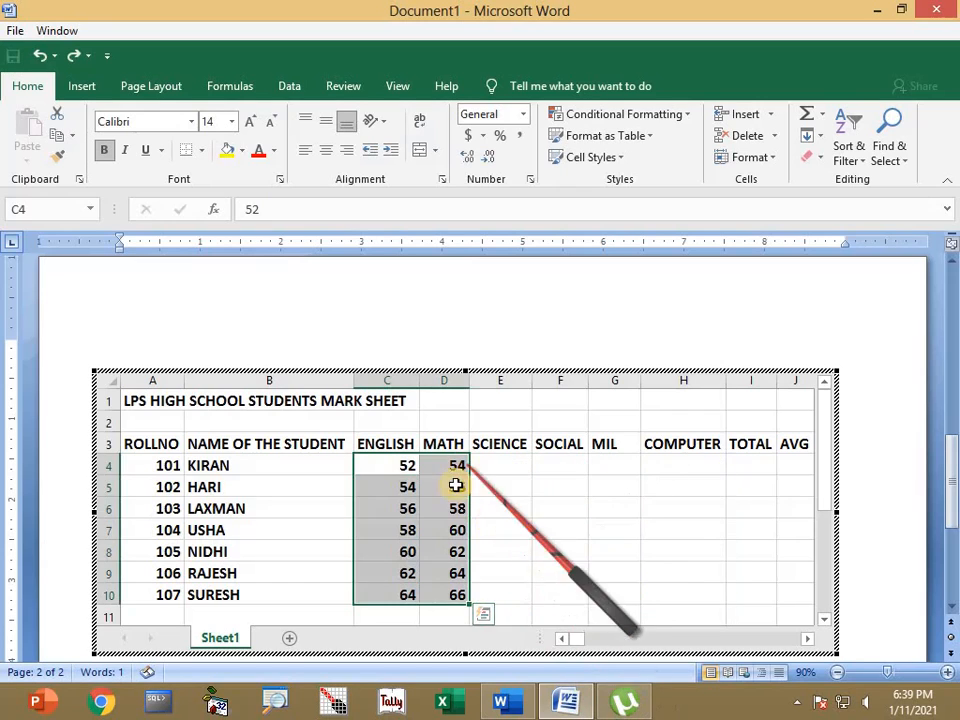
left_click_drag(404, 474, 451, 596)
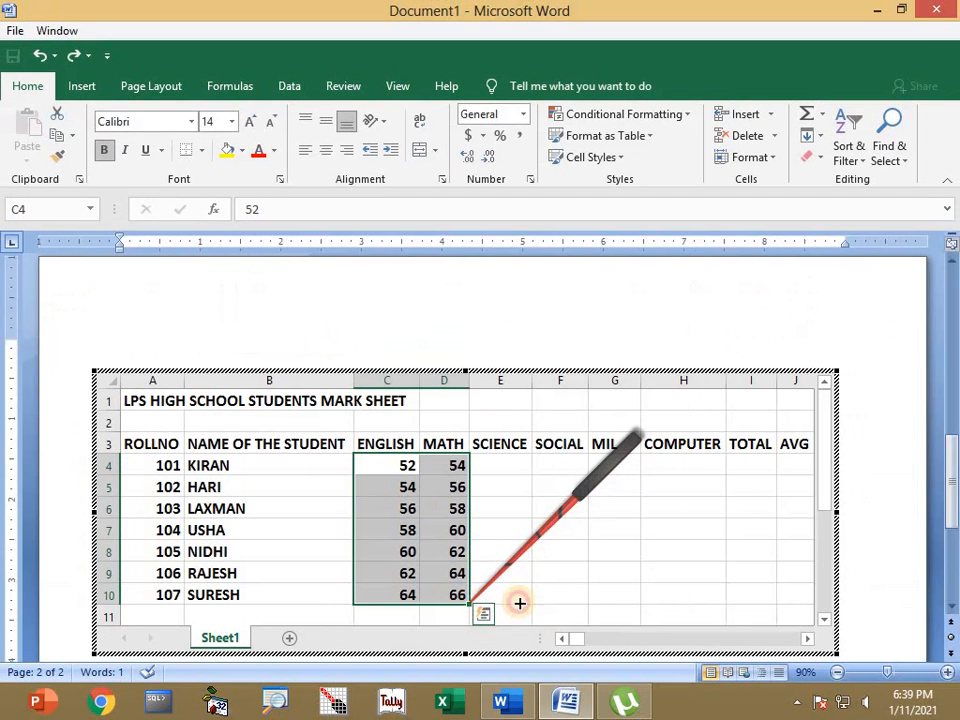
left_click_drag(519, 603, 690, 485)
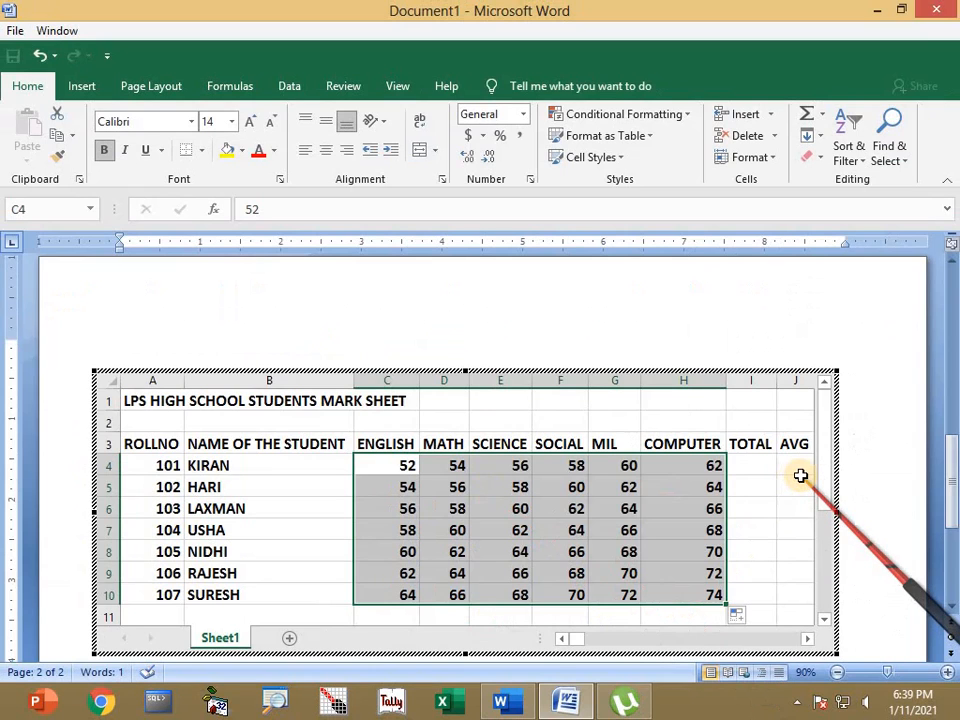
key("ctrl+z")
Enter Science marks 62 in E4 and 64 in E5, and fill the series down to E10
left_click(490, 464)
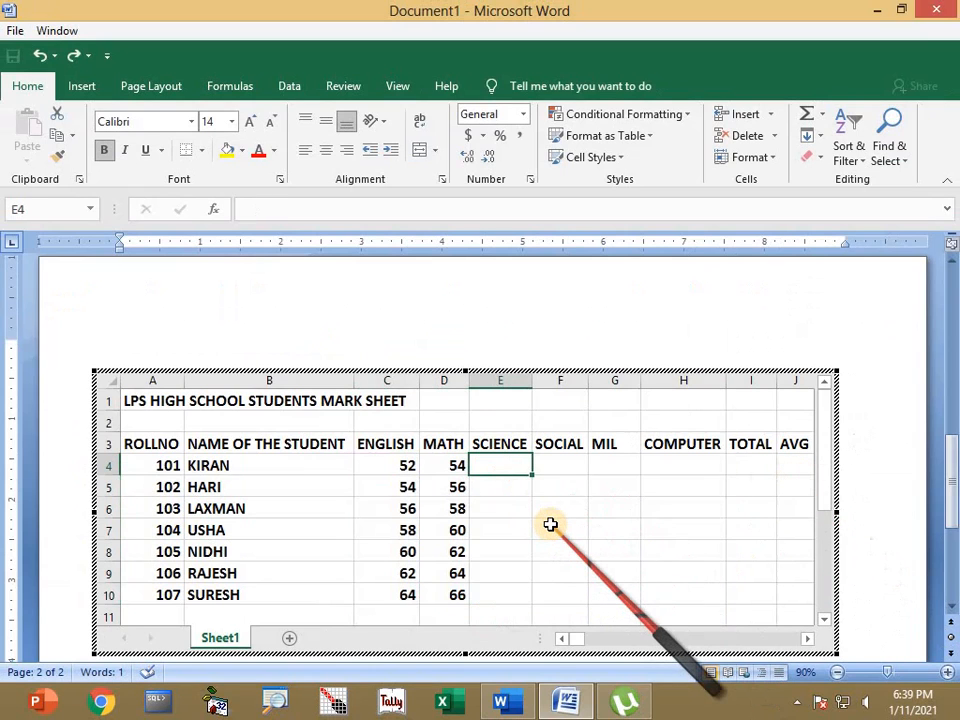
type("62")
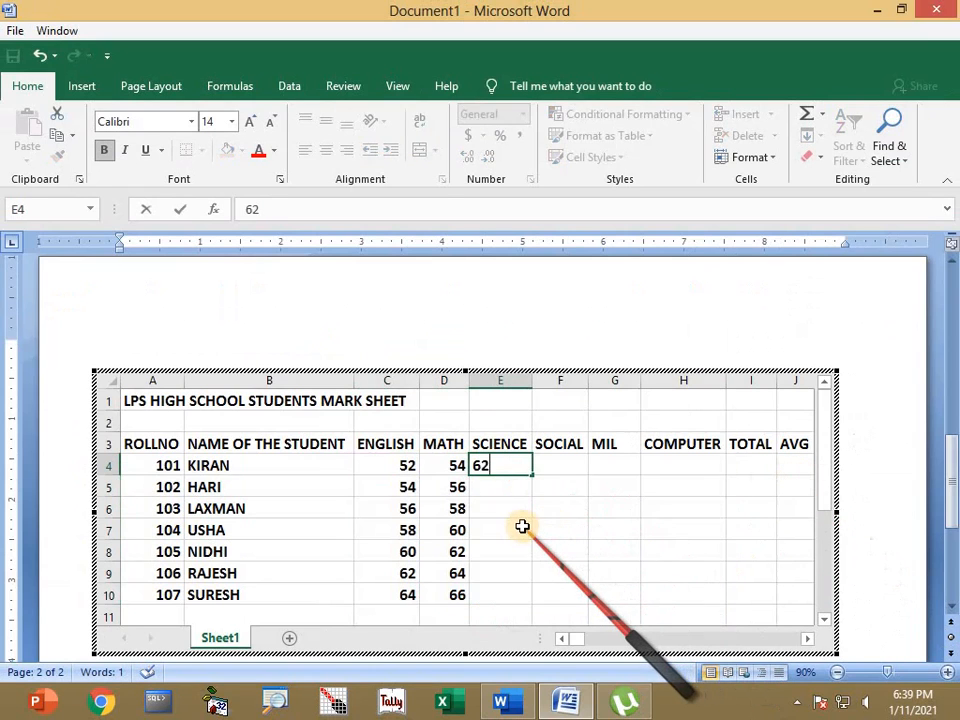
left_click(523, 527)
left_click(507, 488)
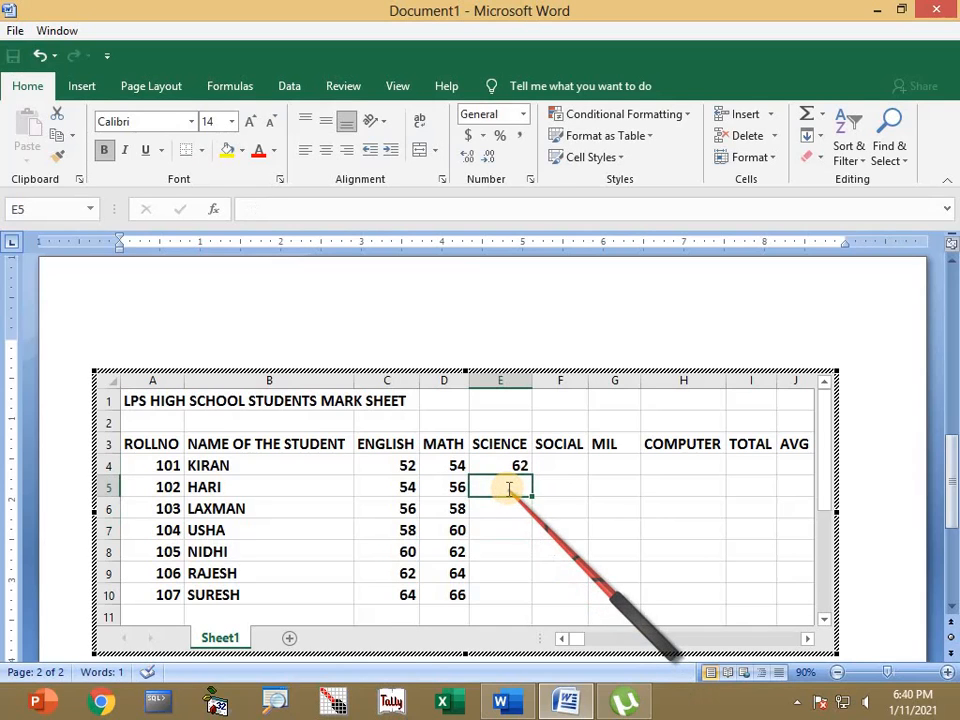
type("64")
left_click(515, 528)
left_click(508, 465)
left_click(512, 486, "shift")
left_click_drag(532, 497, 536, 603)
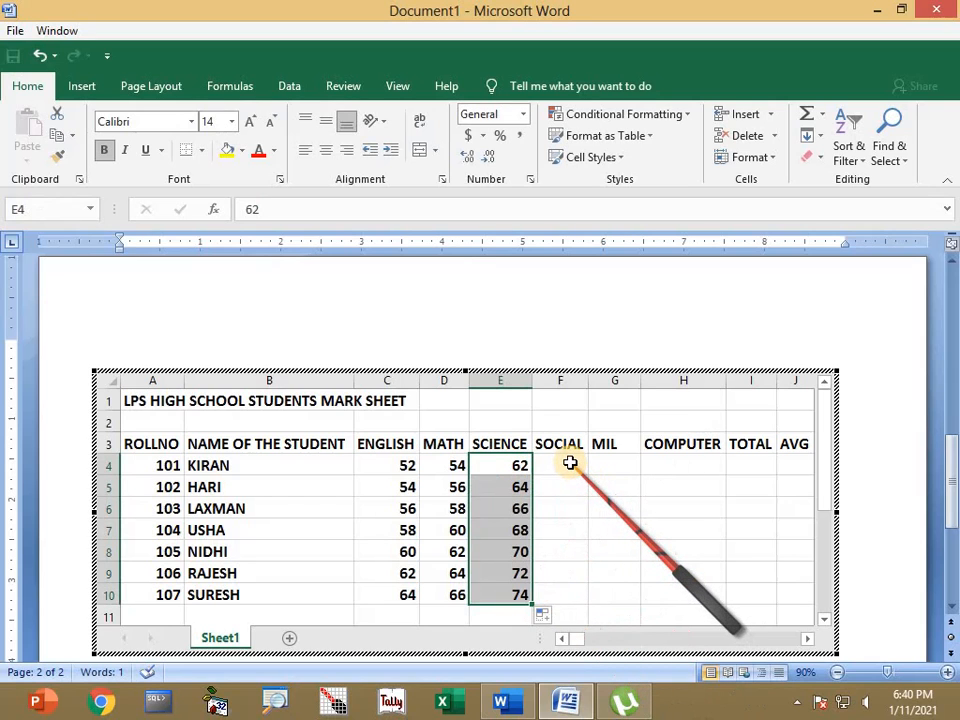
Enter Social marks 77 in F4 and 79 in F5, and fill the series down to F10
left_click(570, 462)
type("77")
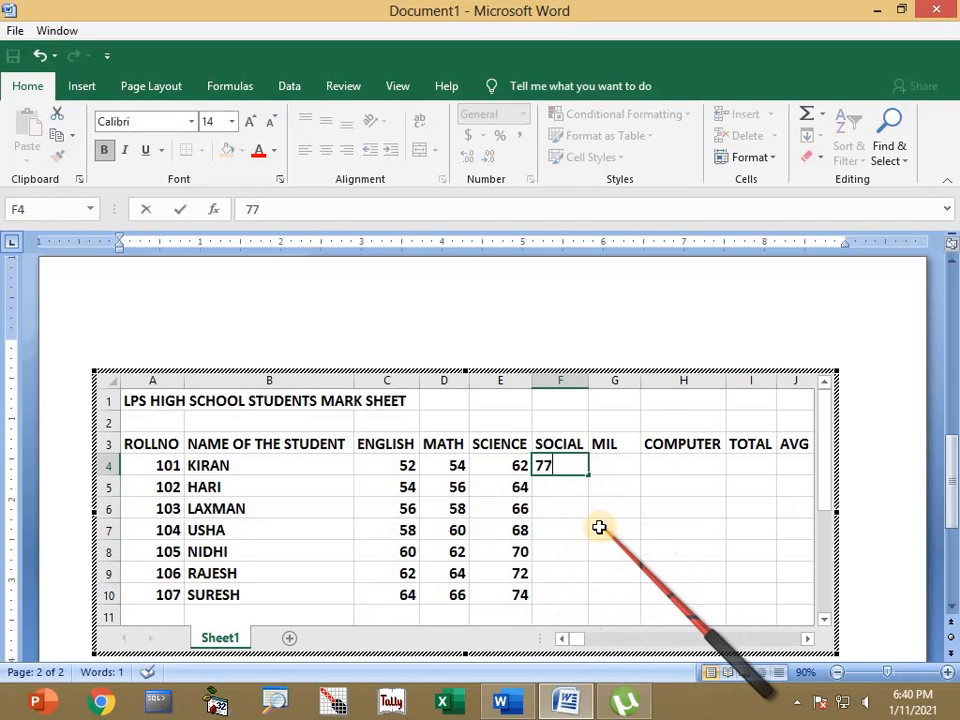
type("79")
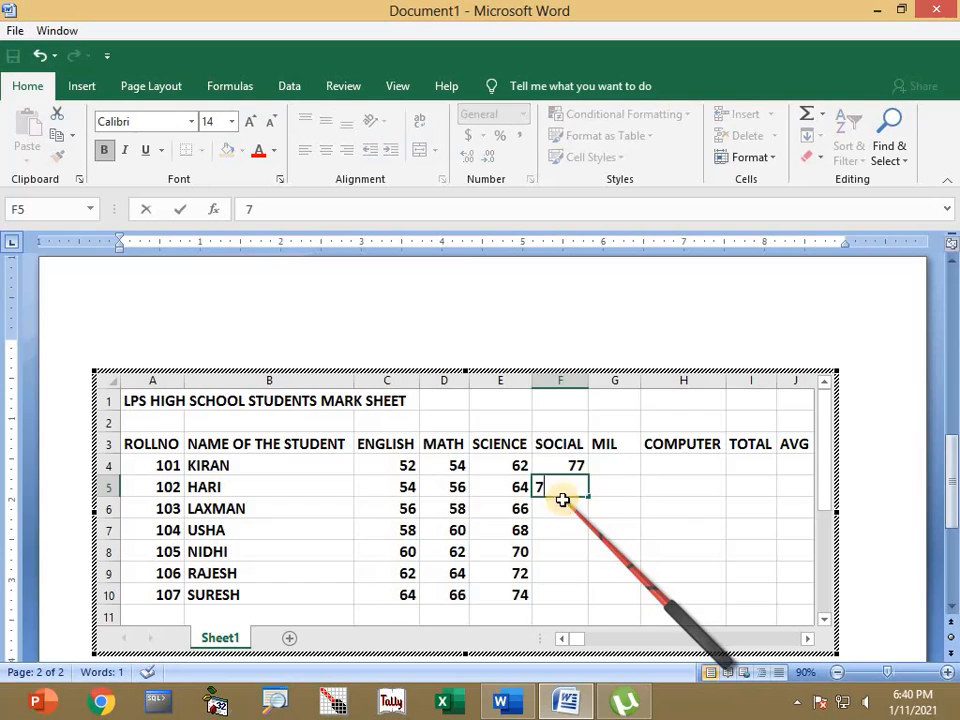
left_click(567, 527)
left_click_drag(575, 472, 583, 604)
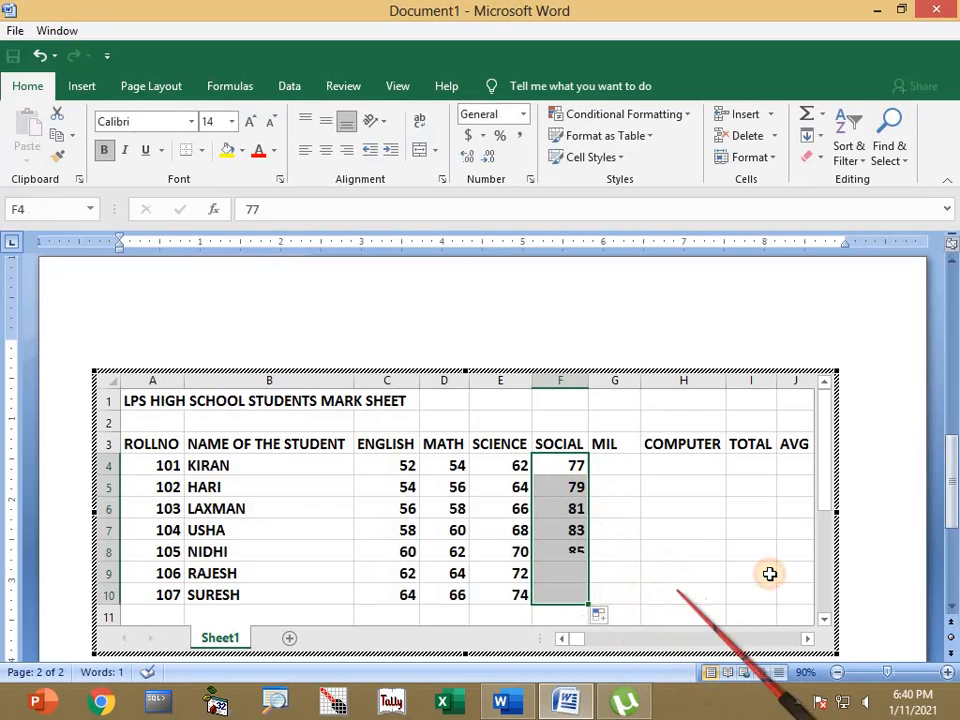
Enter MIL marks 68 in G4 and 66 in G5, and fill the series down to G10
left_click(616, 463)
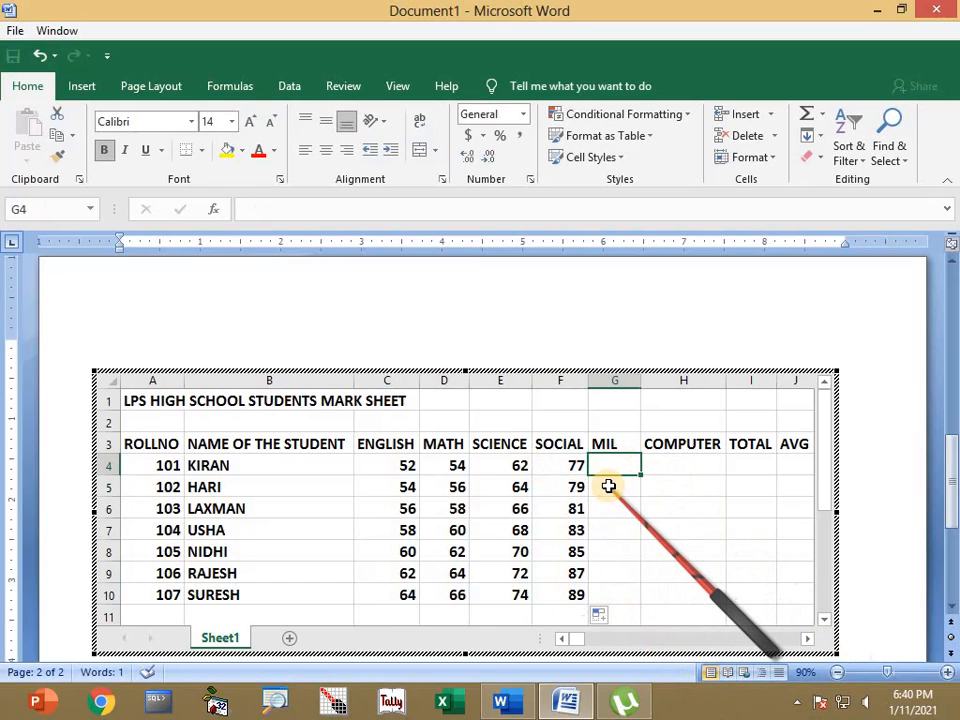
type("68")
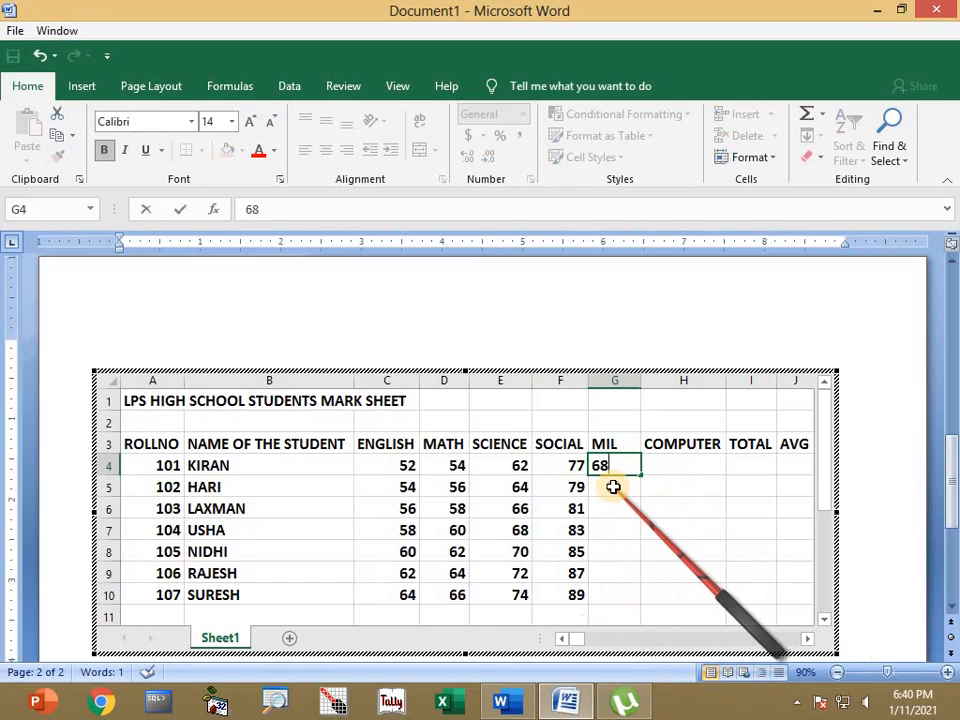
key("Return")
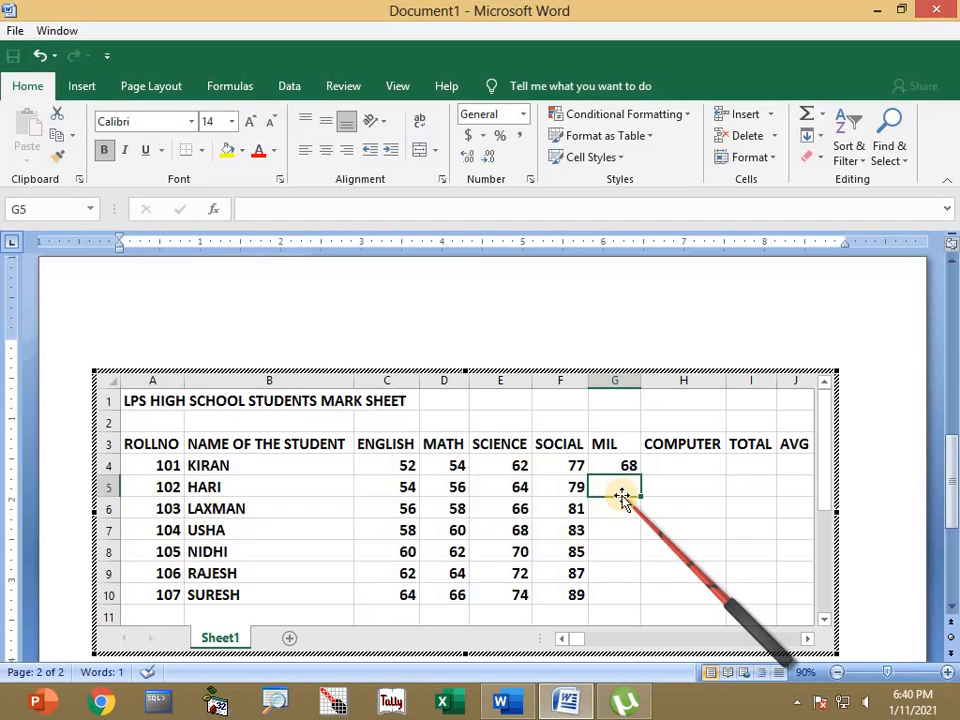
type("66")
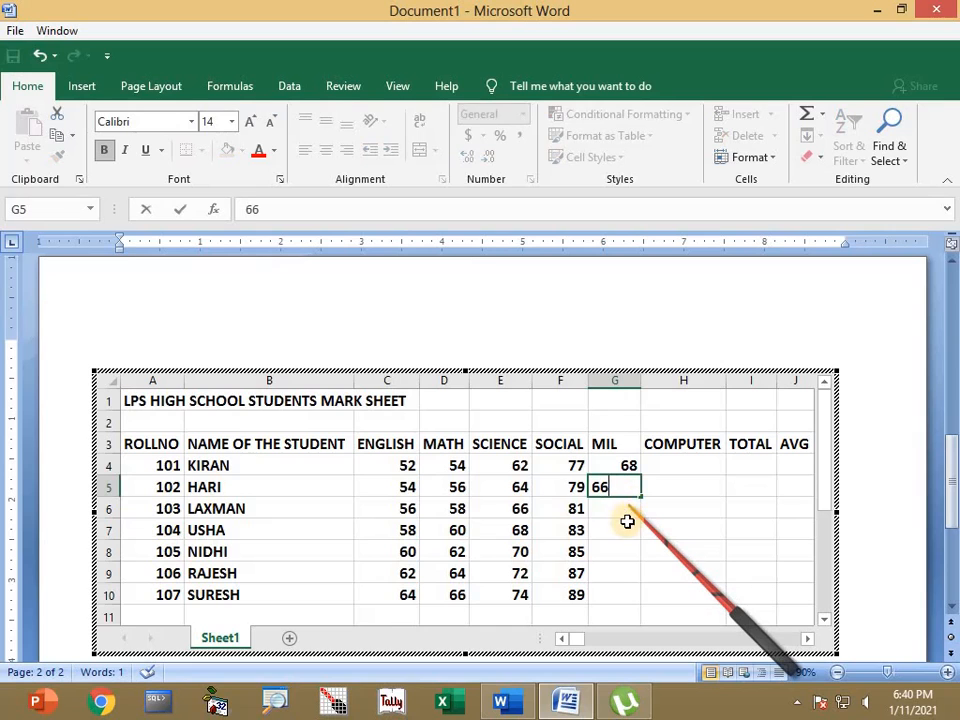
left_click(627, 521)
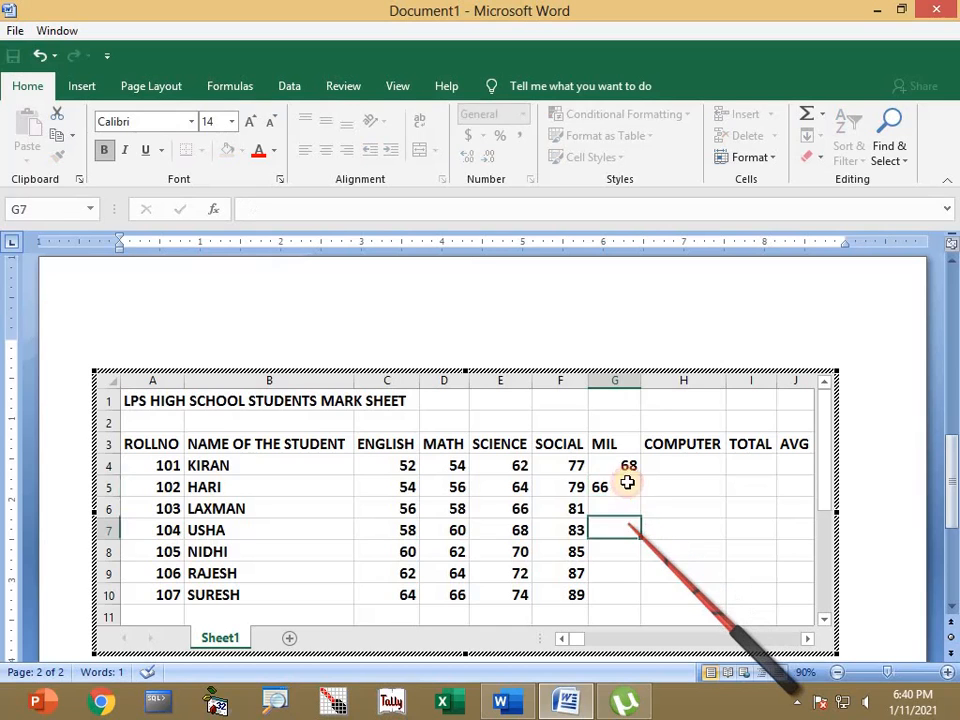
left_click_drag(624, 472, 641, 604)
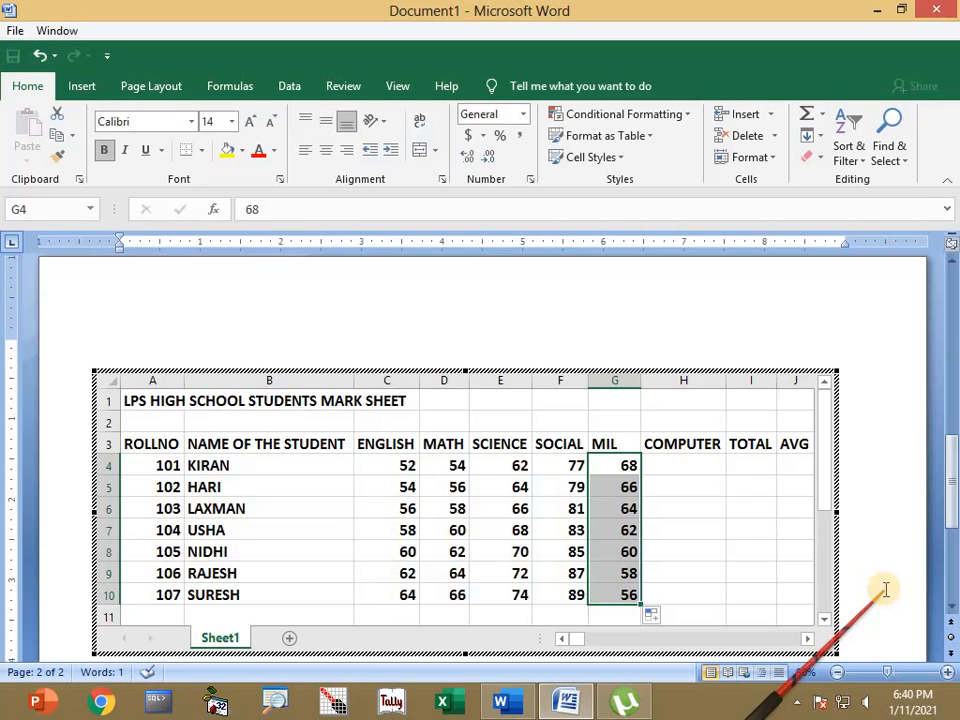
Enter Computer marks 60 in H4 and 58 in H5, and fill the series down to H10
left_click(677, 462)
type("60")
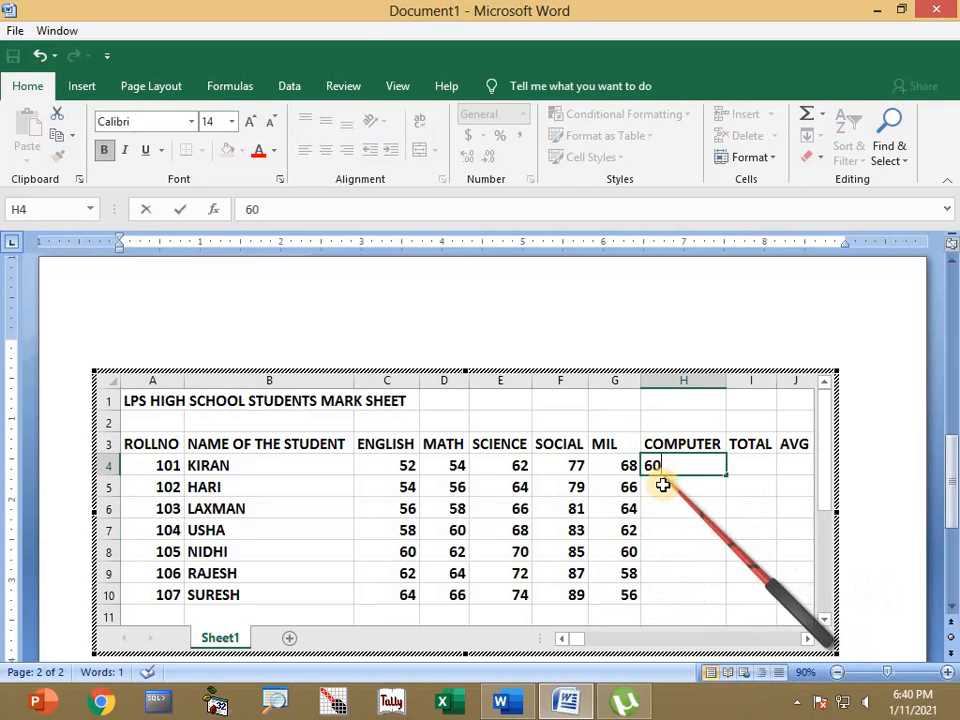
left_click(664, 486)
type("5")
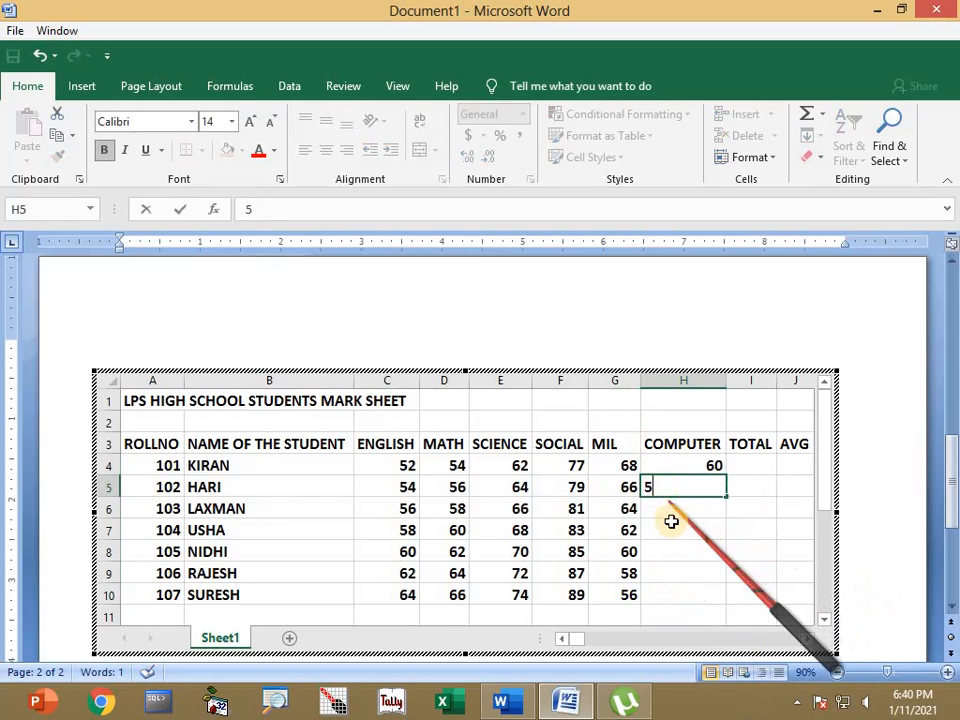
type("8")
left_click(671, 523)
left_click_drag(703, 470, 722, 608)
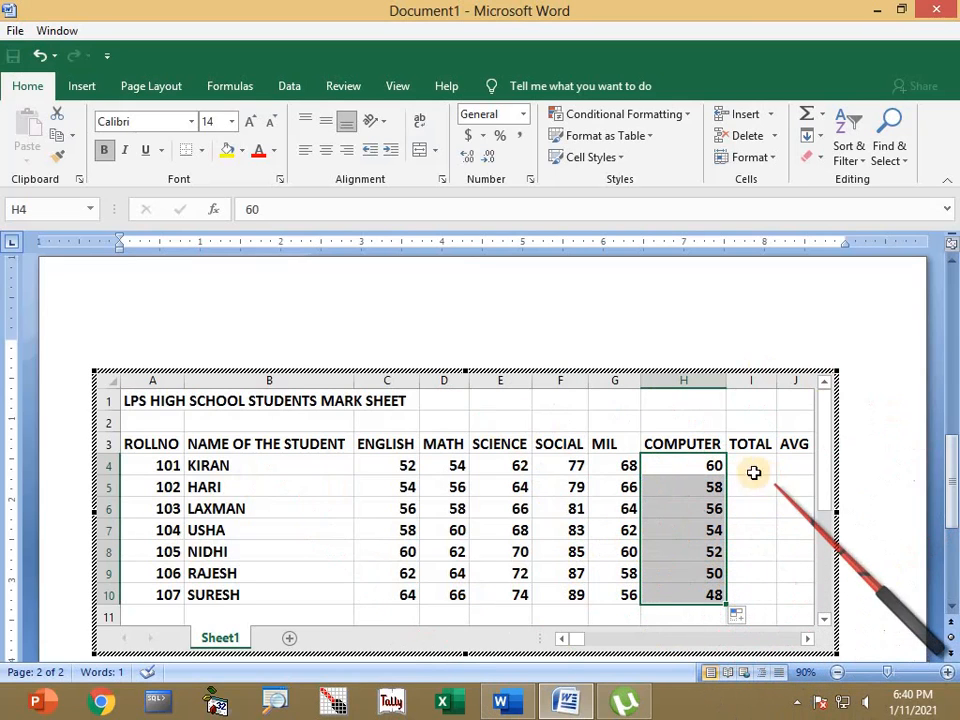
left_click(153, 416)
mouse_move(144, 397)
left_mouse_down()
mouse_move(146, 429)
mouse_move(148, 401)
left_mouse_up()
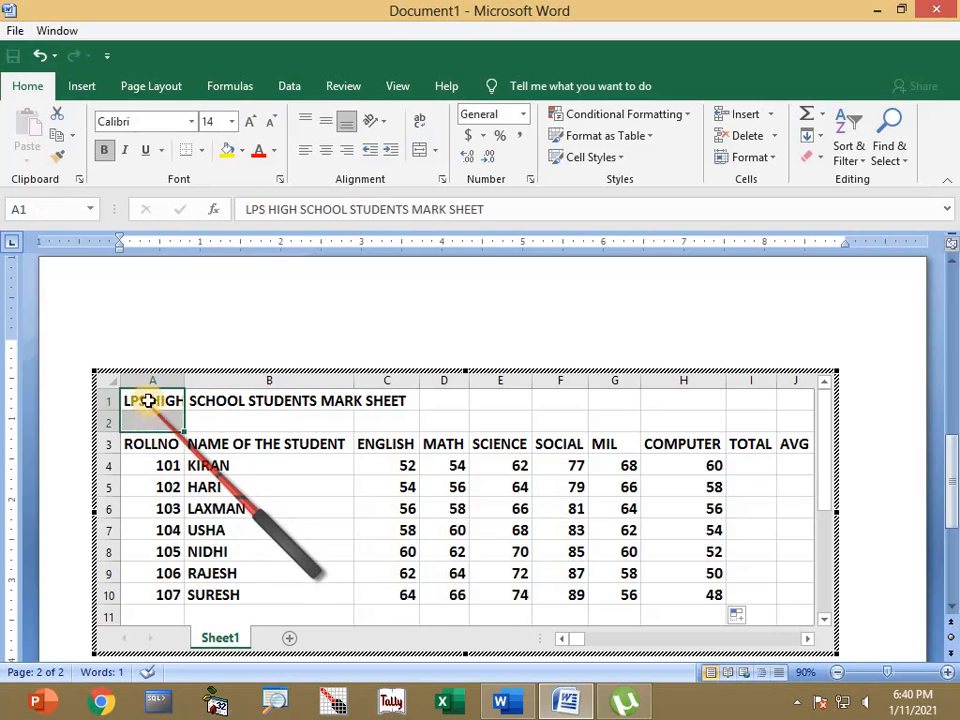
left_click(146, 426)
key("Right")
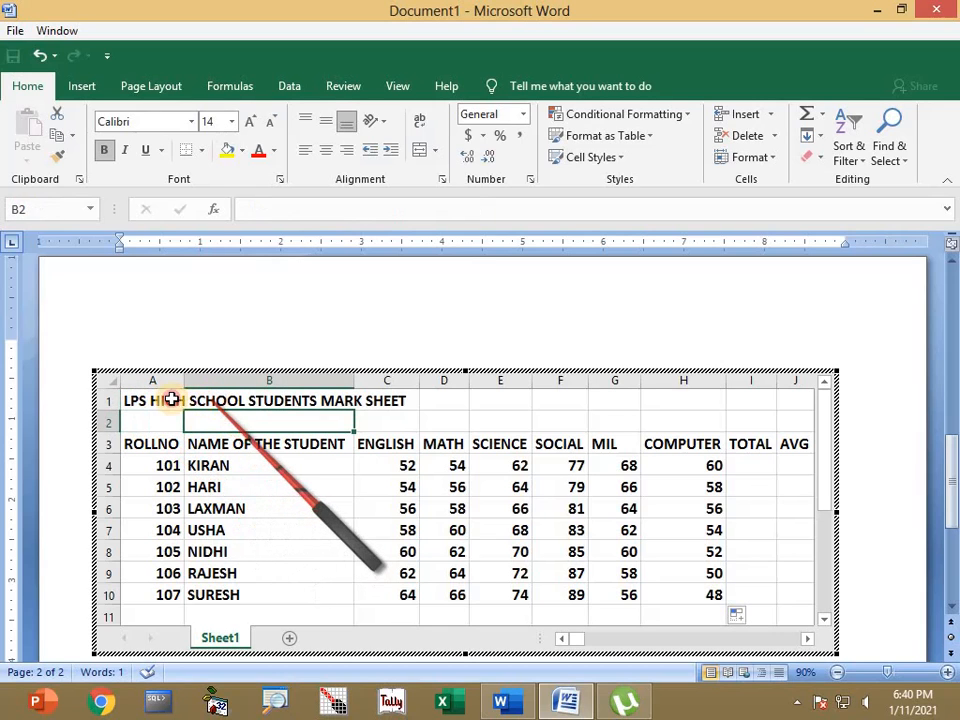
key("Up")
key("Left")
left_click(144, 422)
left_click_drag(150, 392, 204, 428)
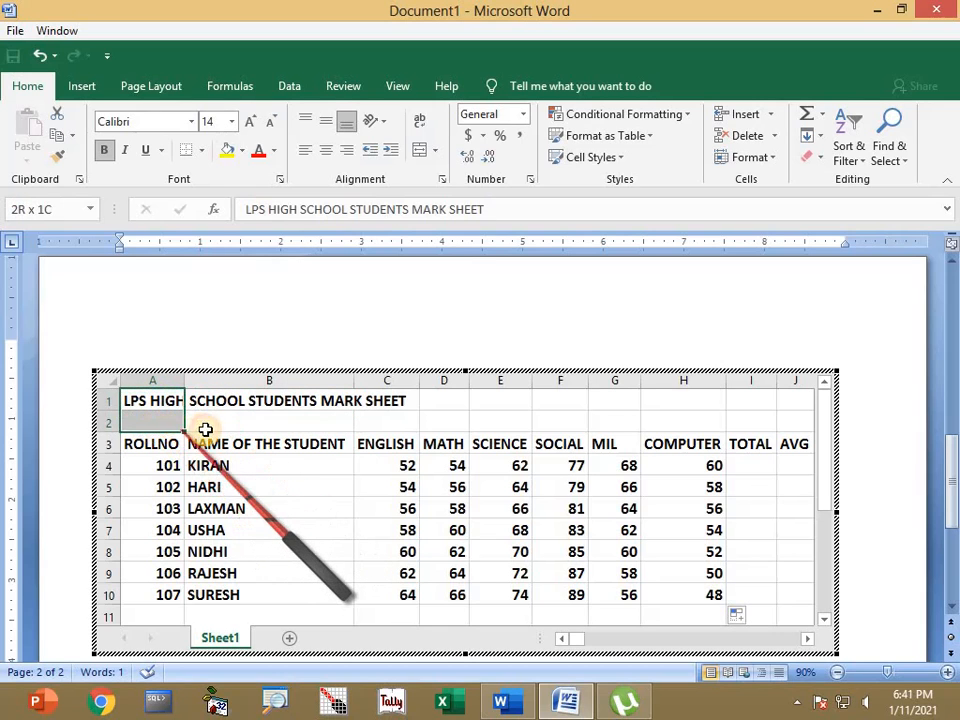
left_click(164, 379)
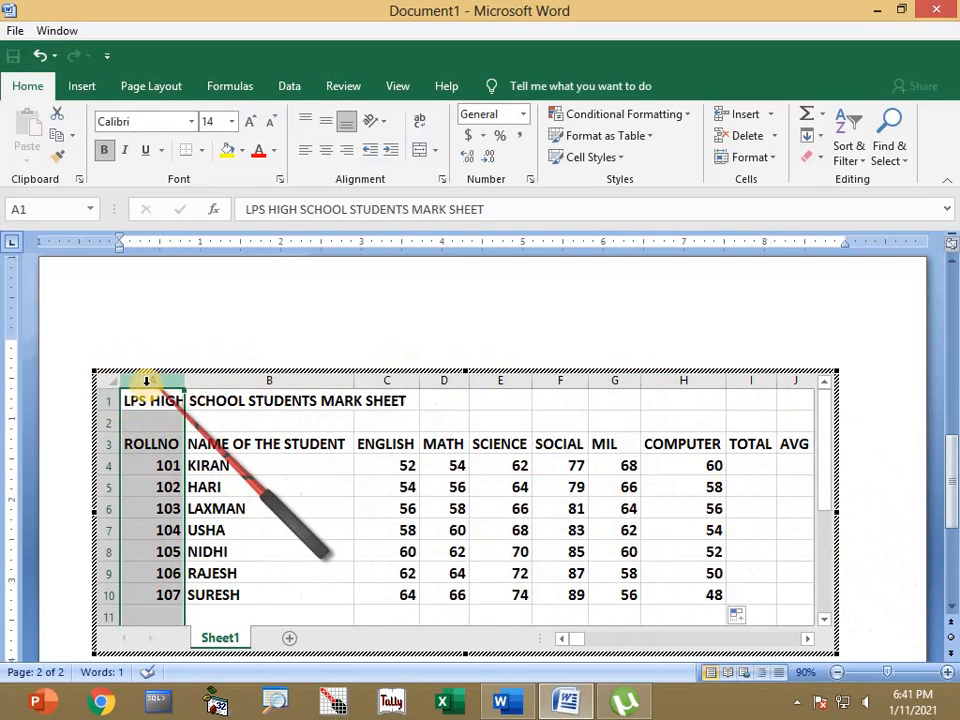
Merge and center the mark sheet title across the range A1:J2
left_click_drag(142, 404, 796, 418)
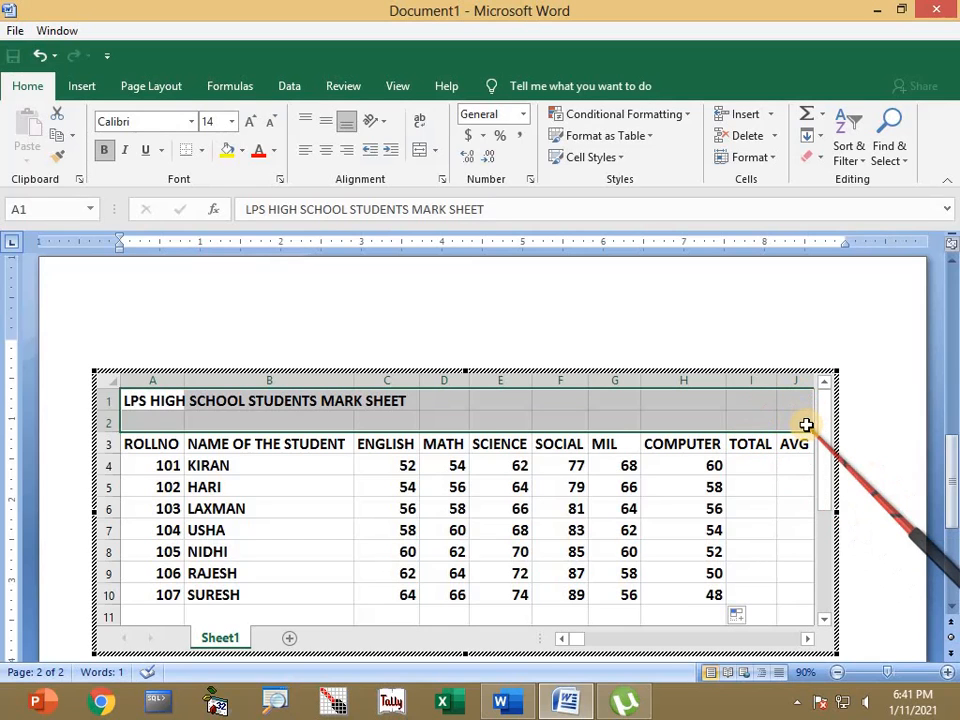
left_click_drag(162, 401, 786, 420)
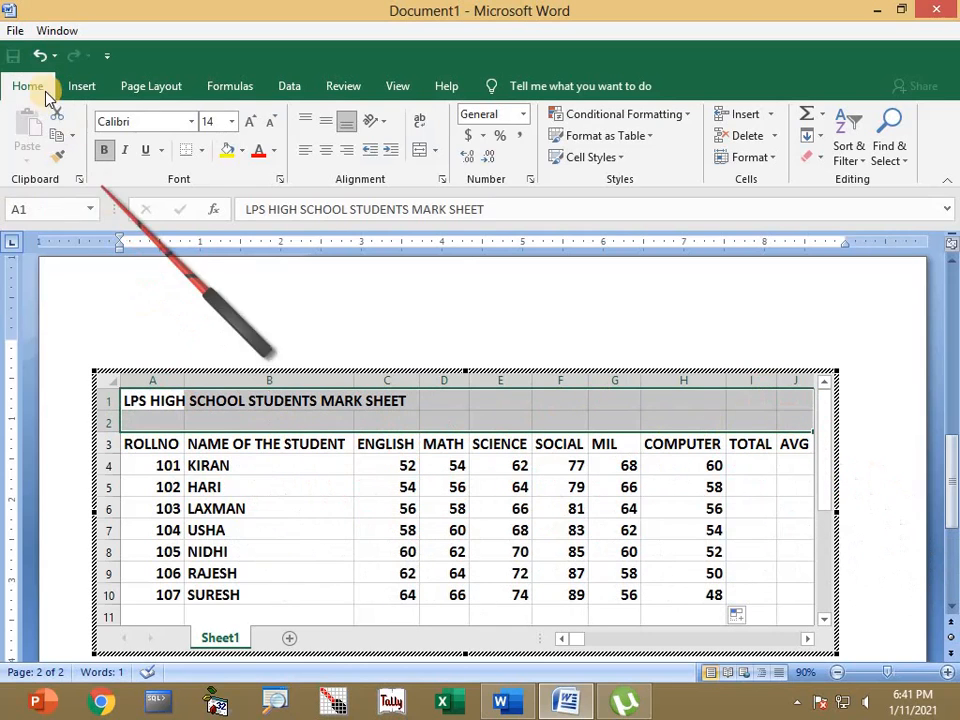
left_click(421, 152)
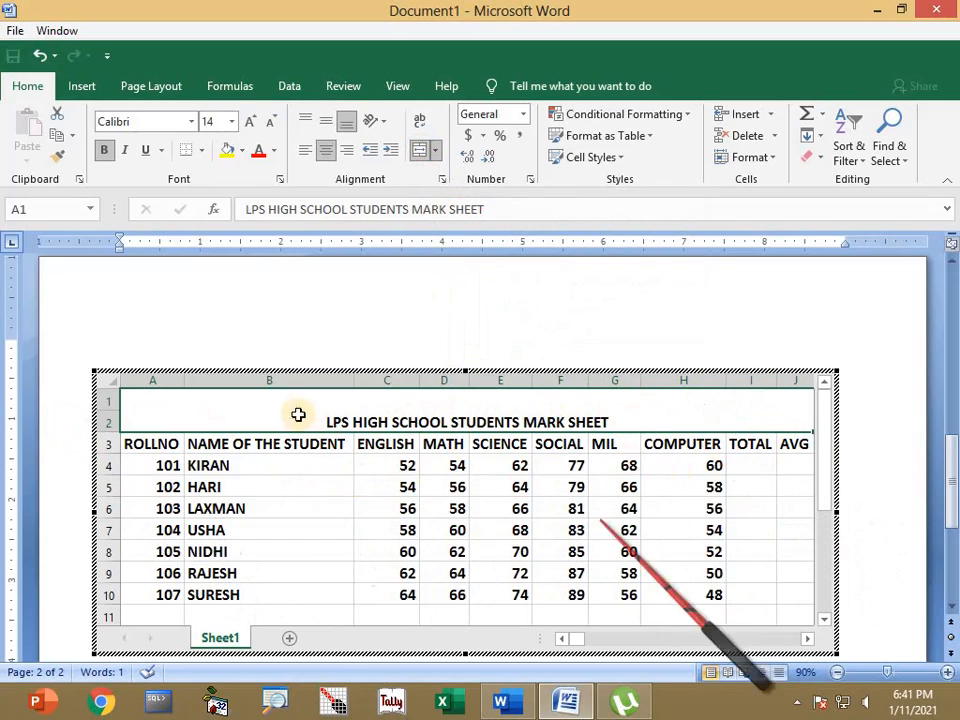
Try left and top alignment on the merged title, and set it to centered horizontally and middle-aligned vertically
left_click(306, 152)
left_click(326, 151)
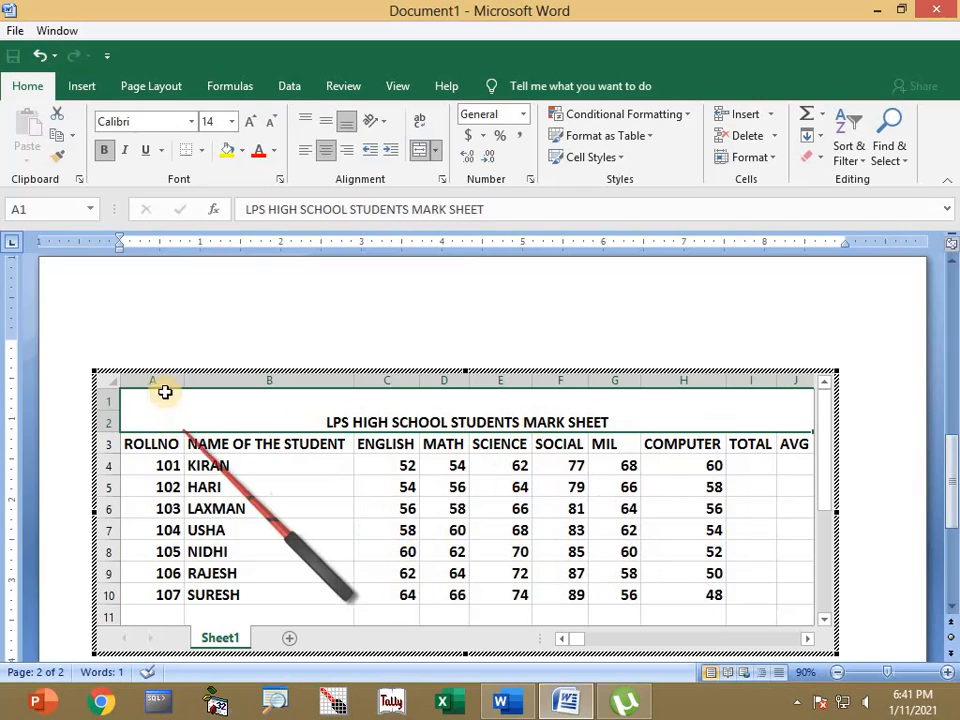
left_click(327, 122)
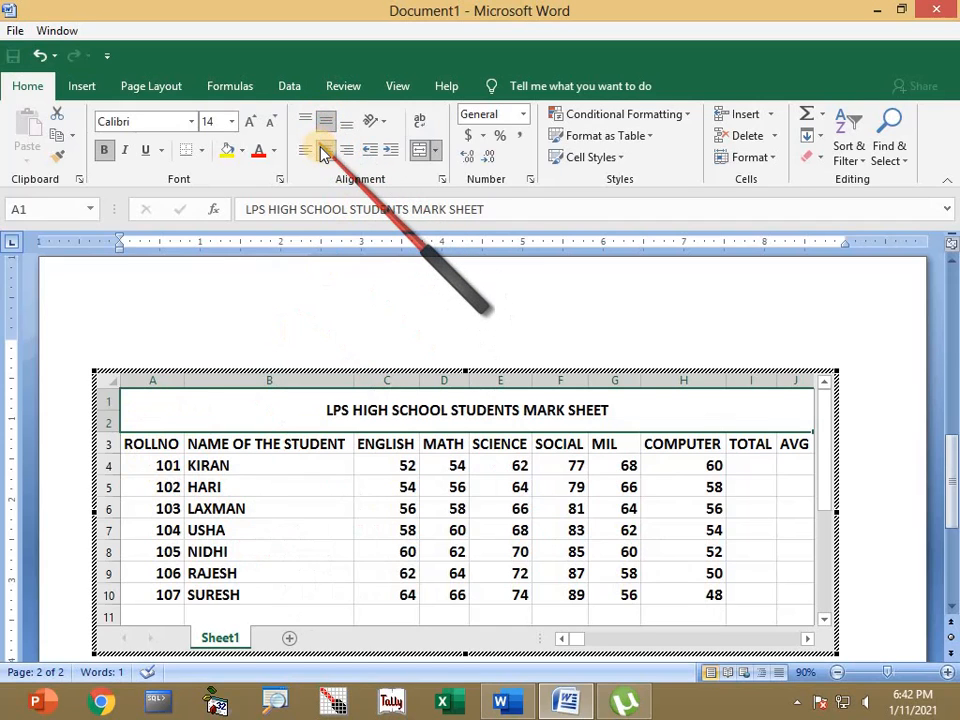
left_click(305, 122)
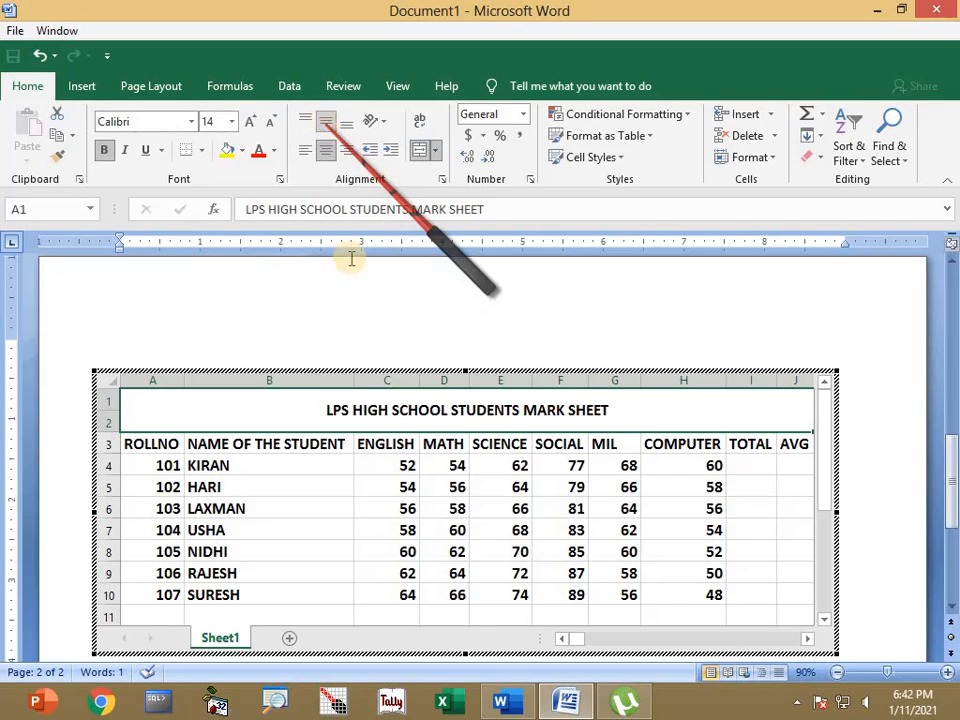
left_click(326, 122)
Format the merged title with a yellow fill and red text in the Aharoni font at size 18
left_click(228, 153)
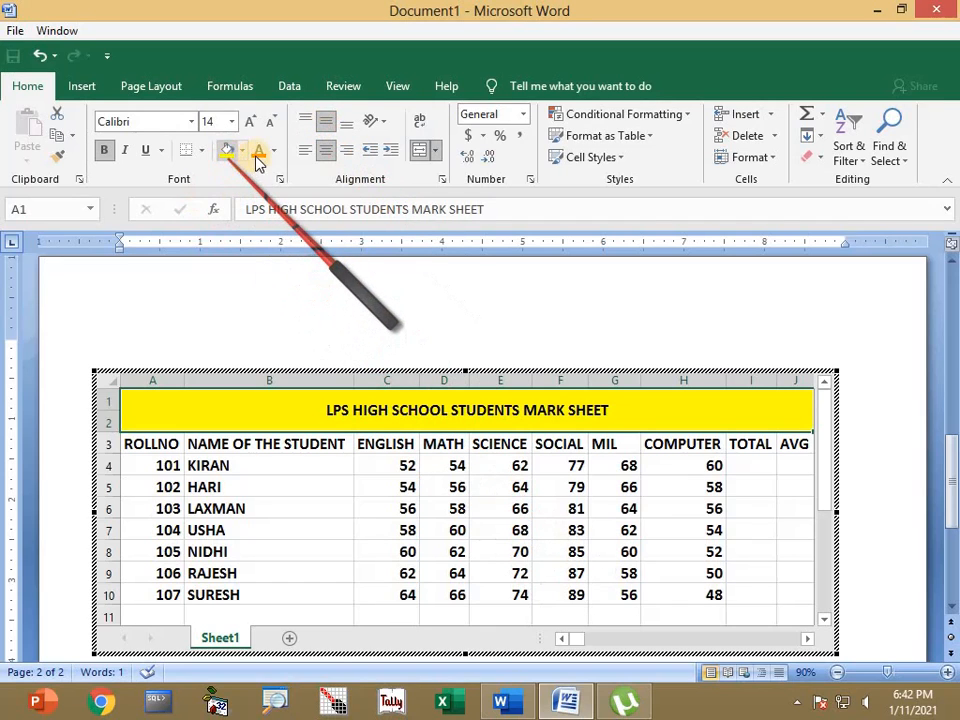
left_click(191, 121)
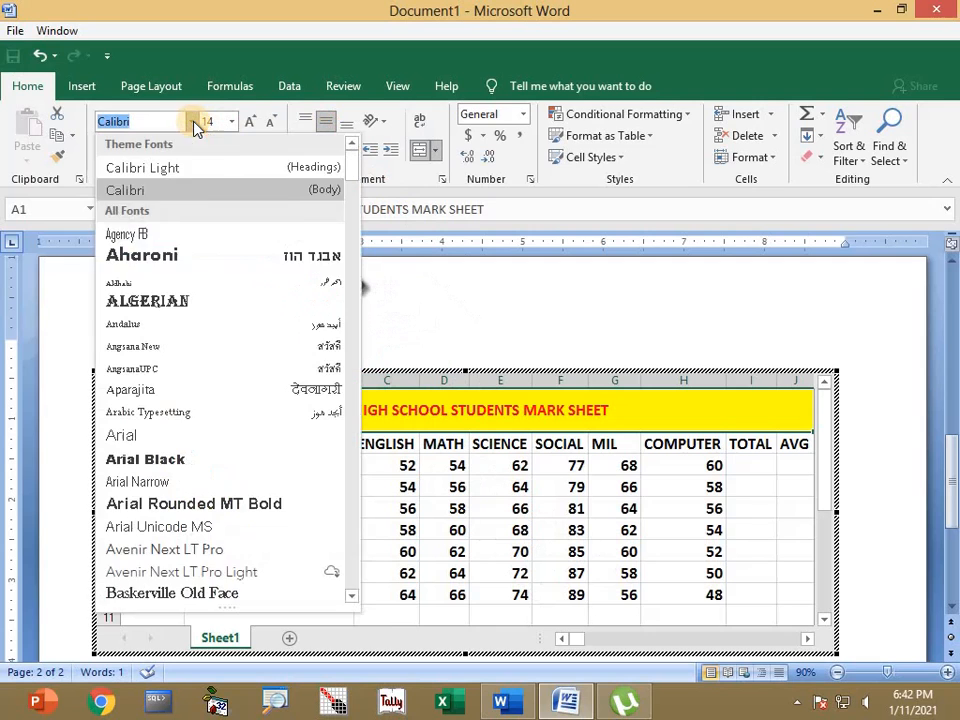
left_click(142, 256)
left_click(252, 122)
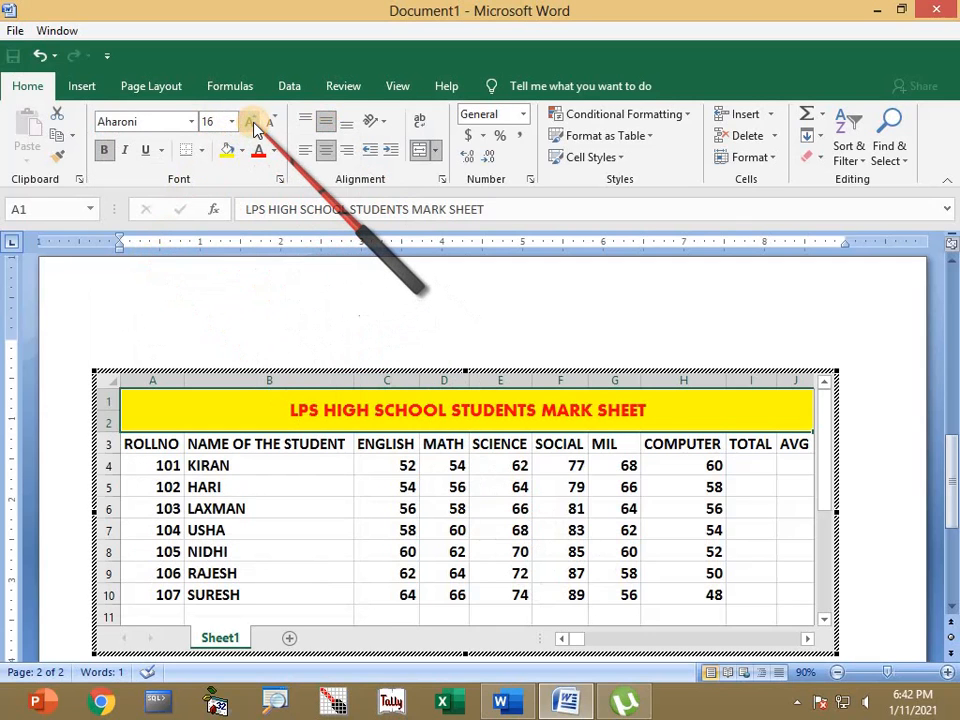
left_click(252, 122)
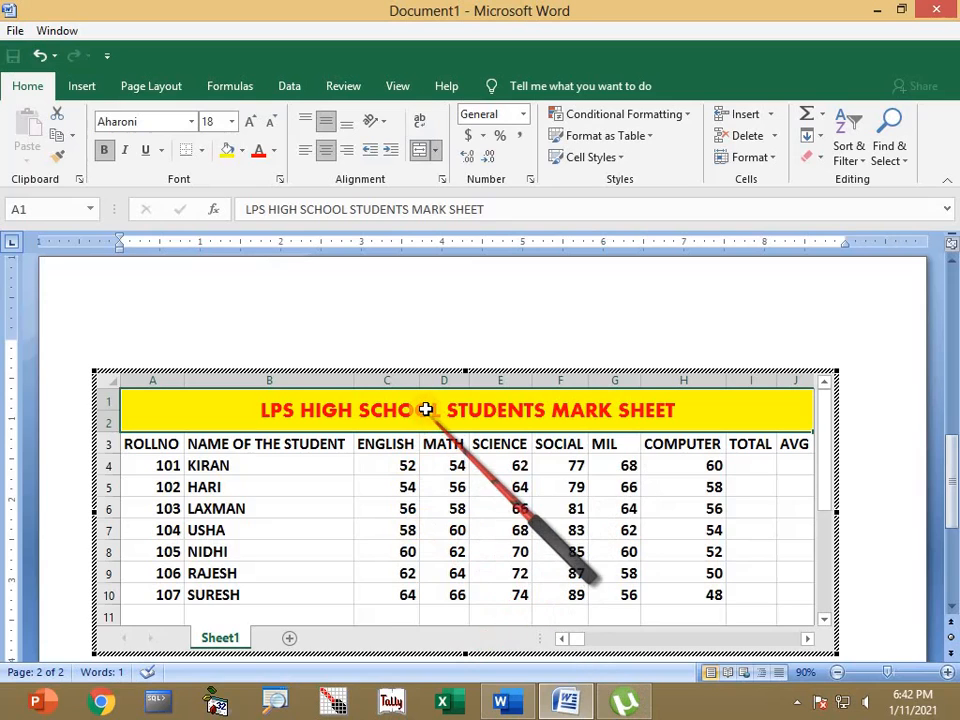
Apply all borders to the mark sheet range A1:J10 and leave the embedded spreadsheet to return to the document
left_click_drag(426, 430, 457, 597)
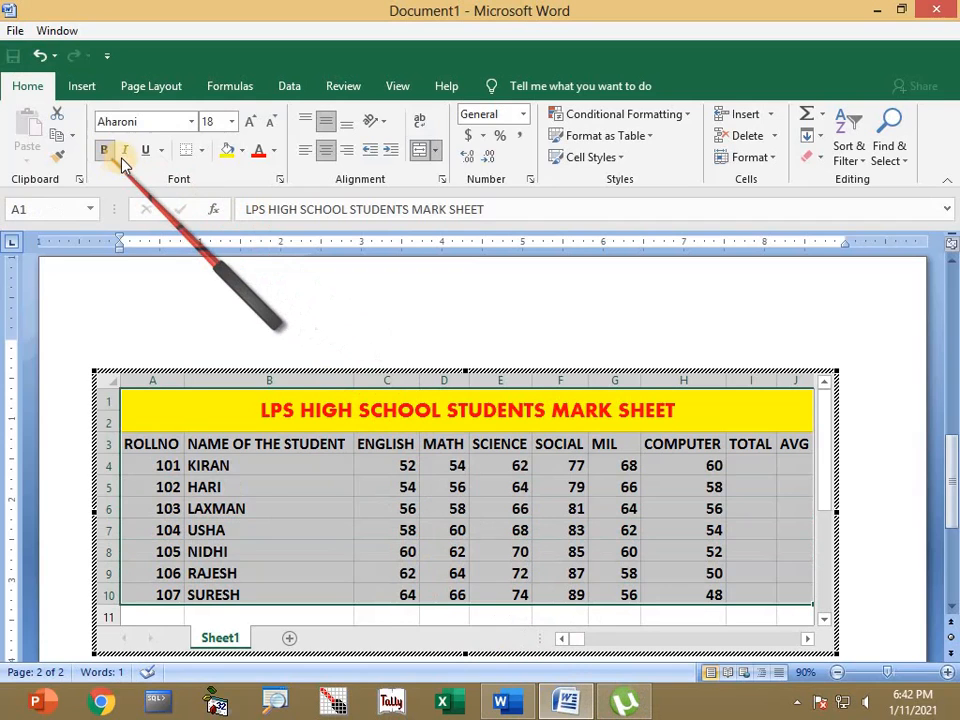
left_click(205, 152)
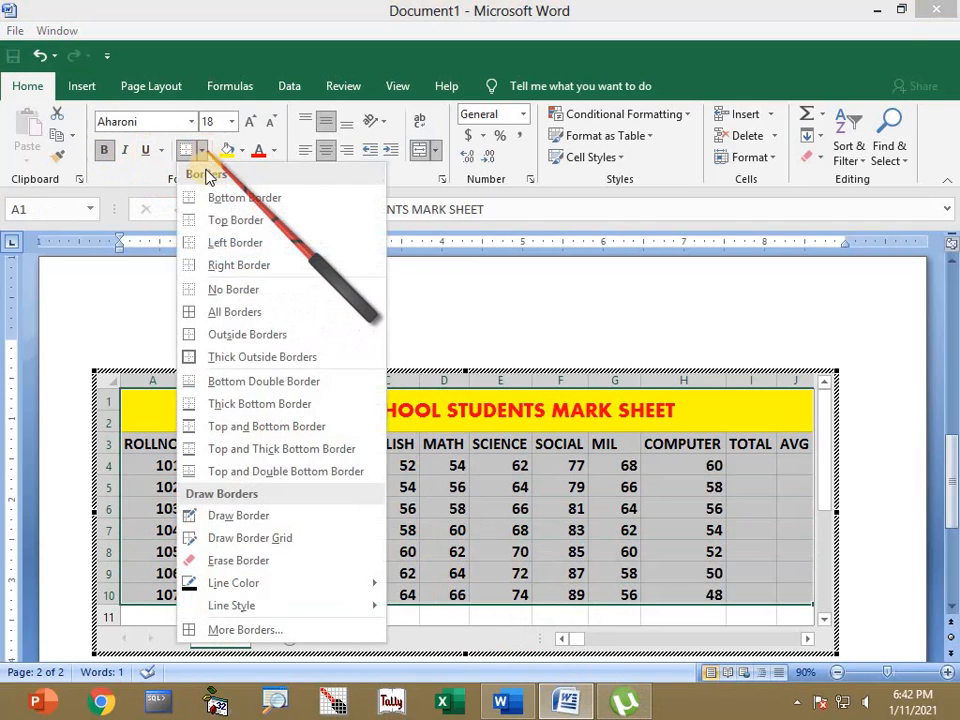
left_click(211, 315)
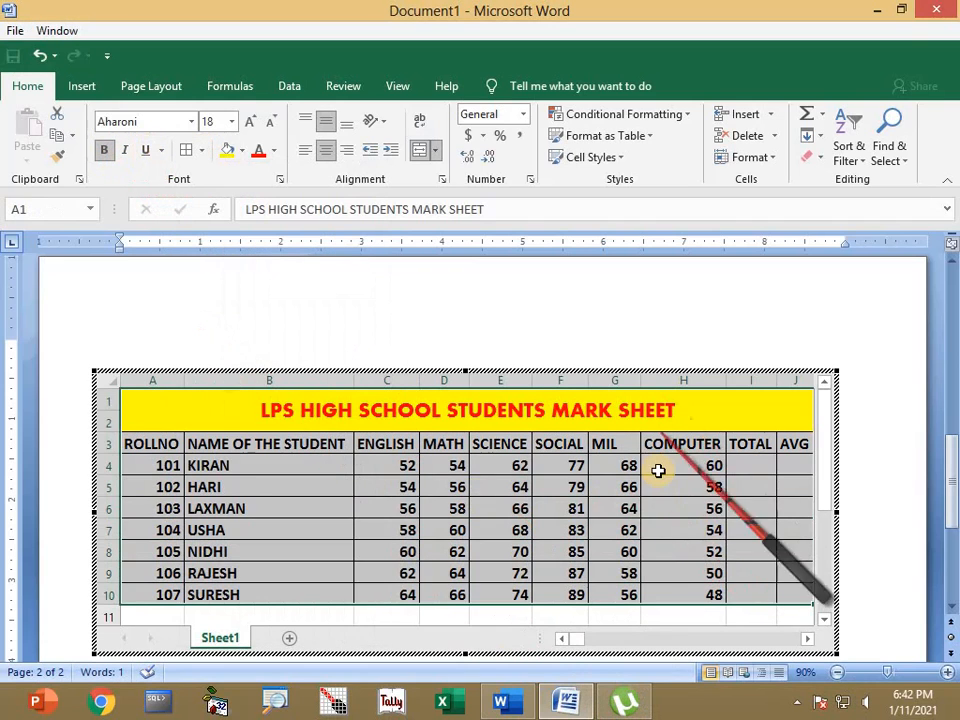
left_click(879, 435)
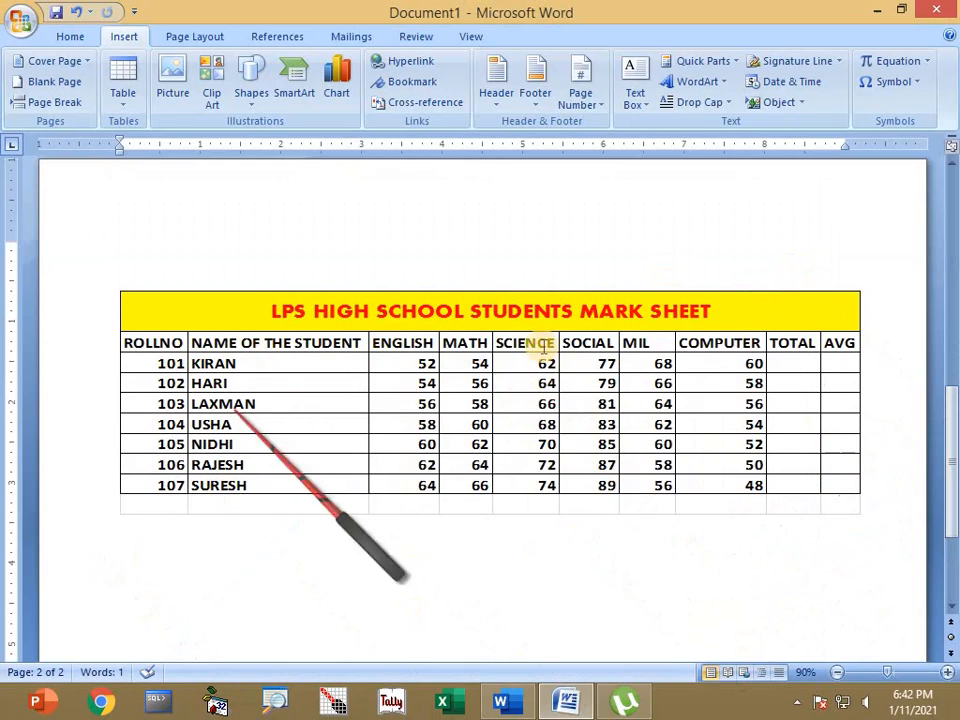
Reopen the embedded mark sheet for editing and widen its frame to show column K
double_click(514, 390)
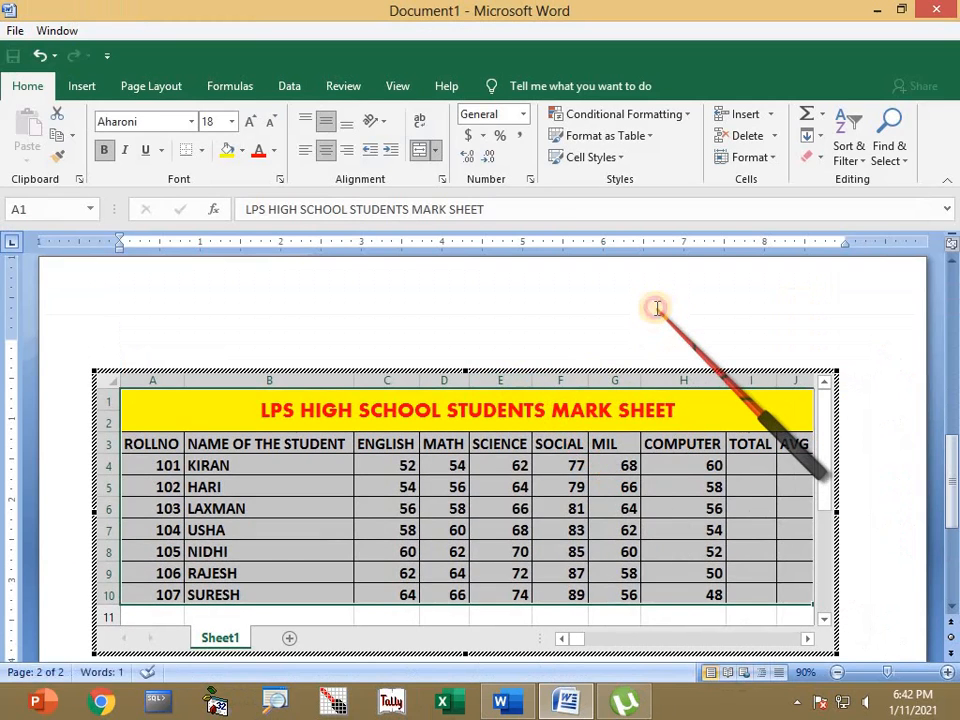
left_click(654, 307)
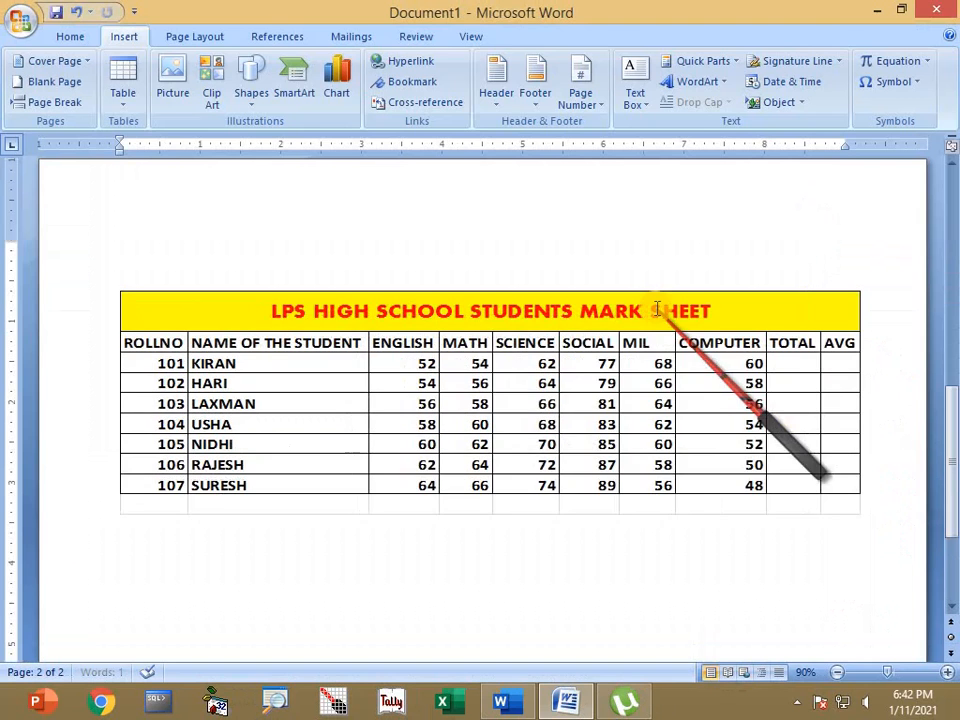
double_click(382, 402)
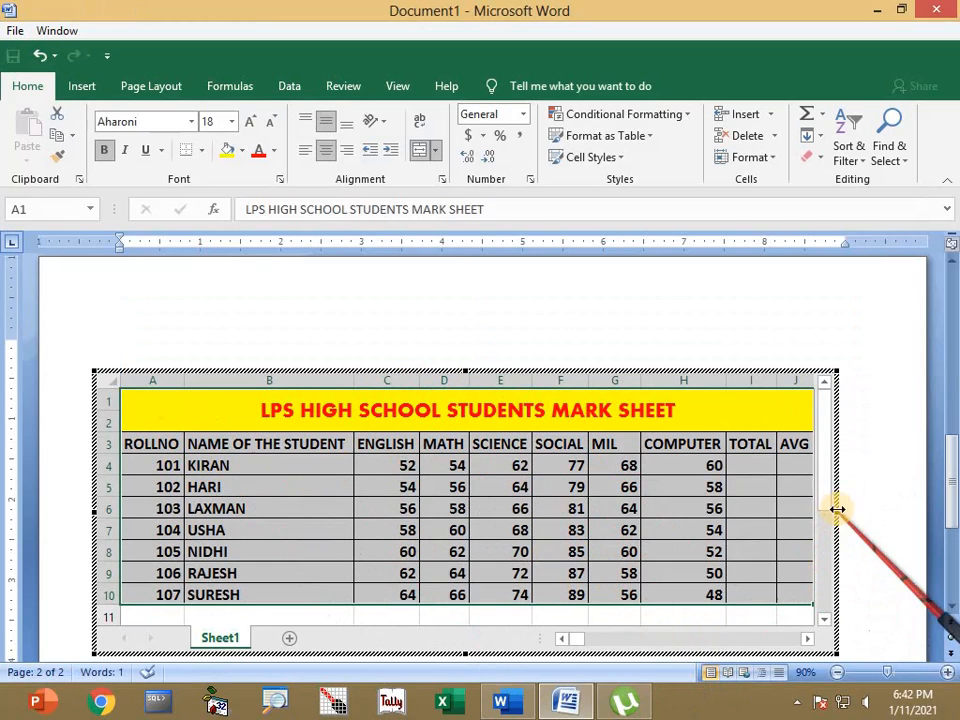
left_click_drag(836, 513, 889, 514)
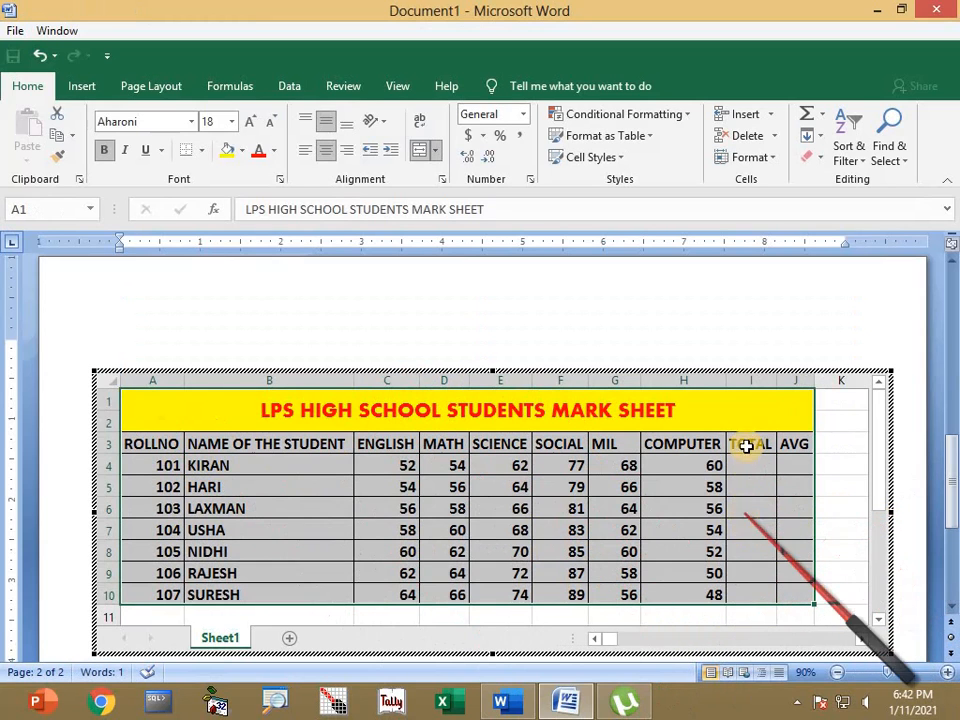
Close the µTorrent window and examine the Total and Average formula notes in the "2nd semester 2020" Word document
key("alt+Tab")
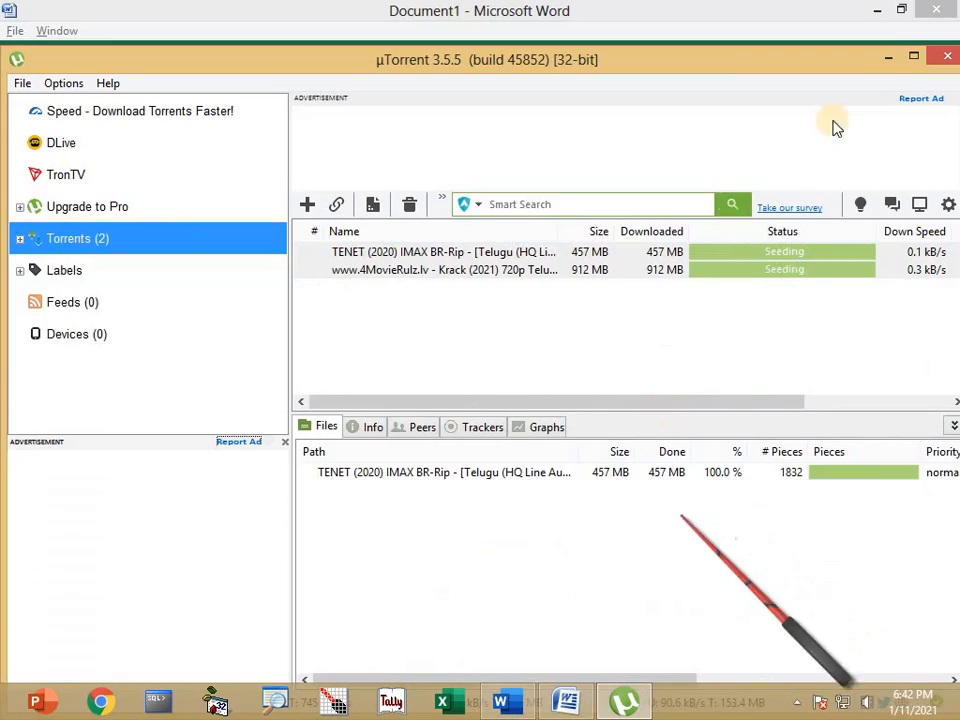
left_click(945, 56)
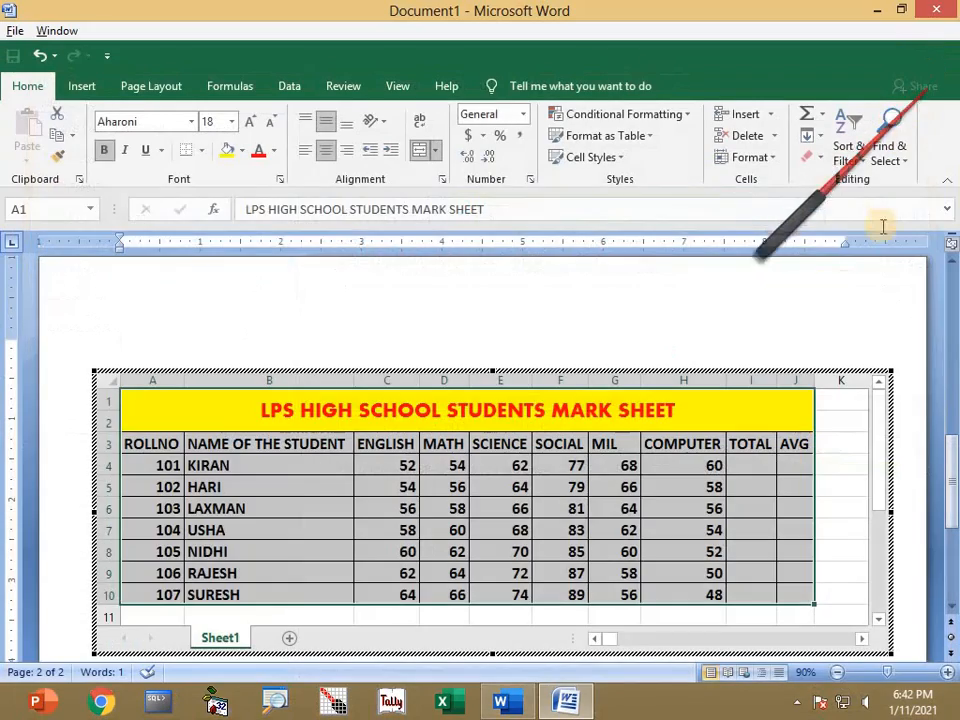
key("alt+Tab")
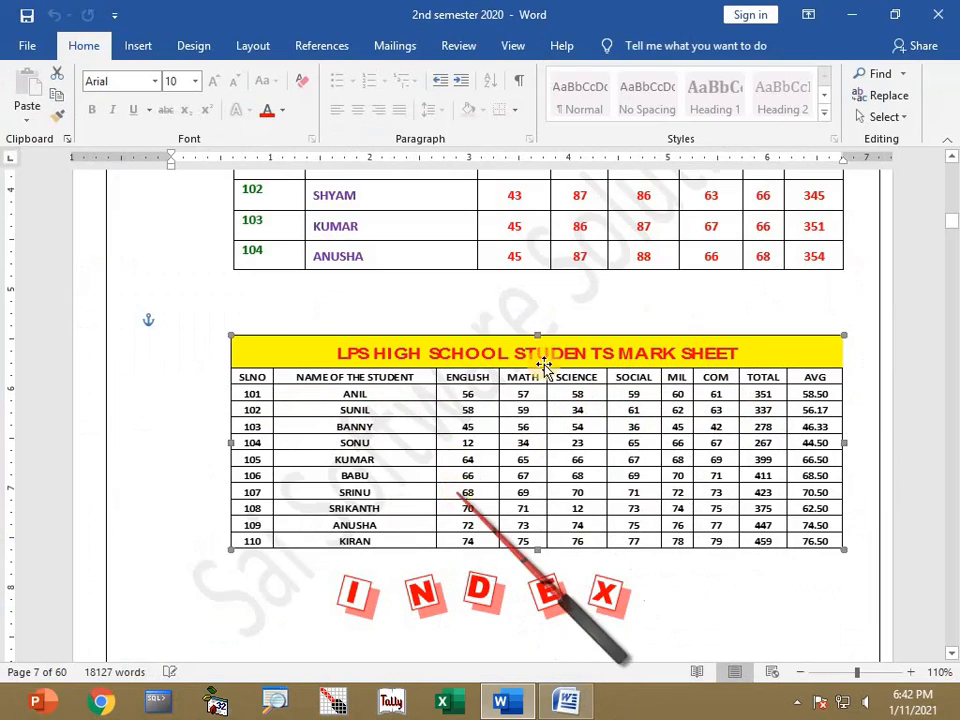
scroll(545, 363, "up", 1)
scroll(545, 363, "up", 10)
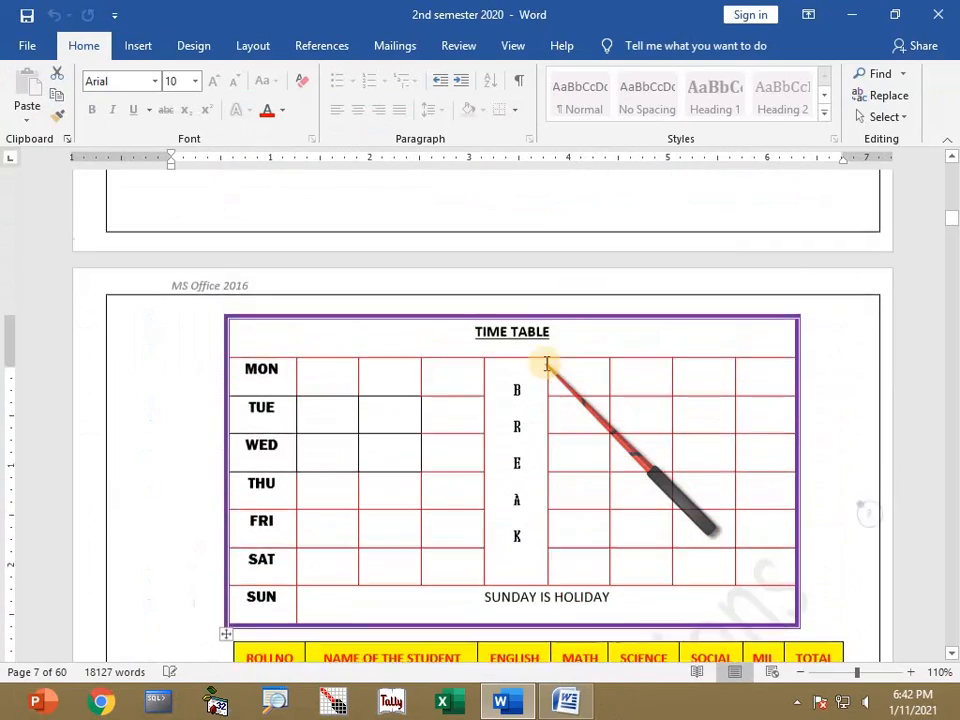
scroll(257, 364, "up", 3)
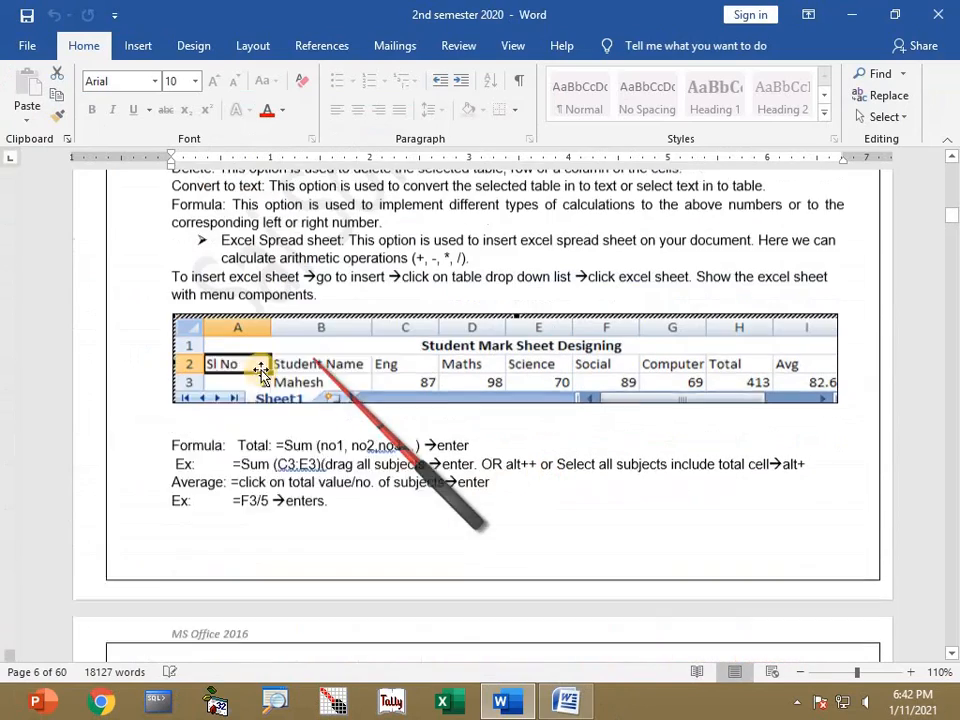
scroll(366, 397, "up", 2)
scroll(450, 428, "down", 3)
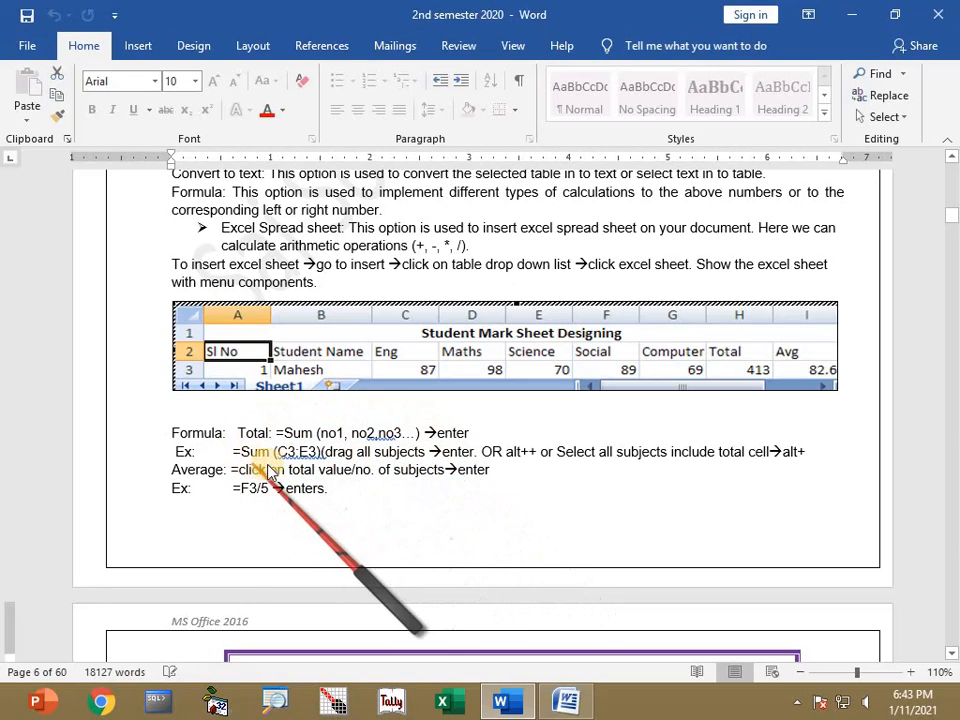
Return to Document1 and total the first student's marks in I4 with =SUM(C4:H4)
key("alt+Tab")
left_click(761, 464)
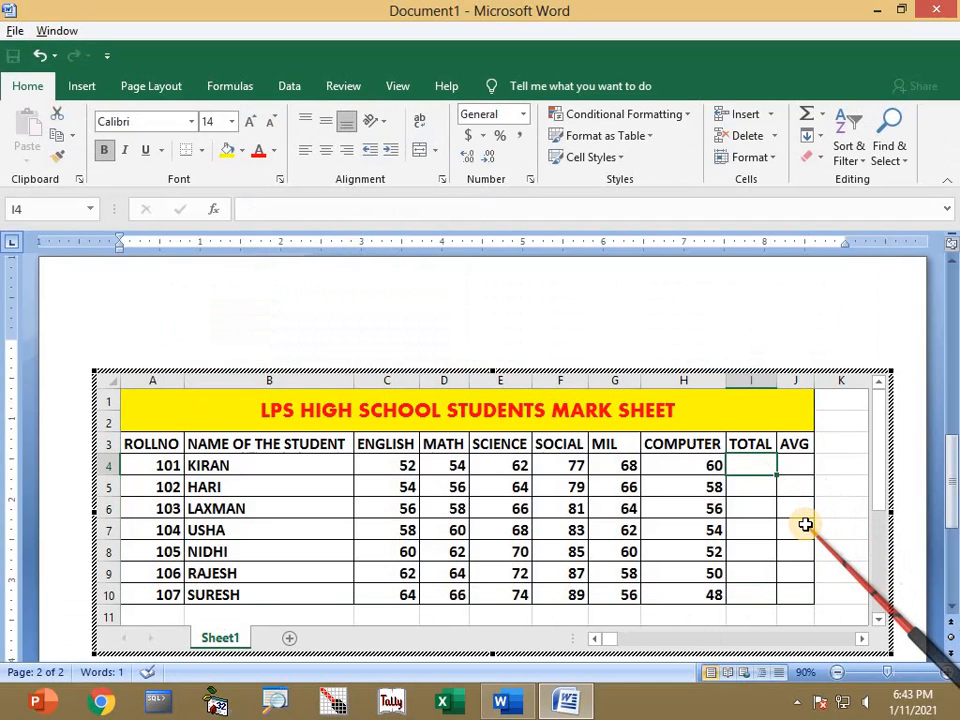
type("=")
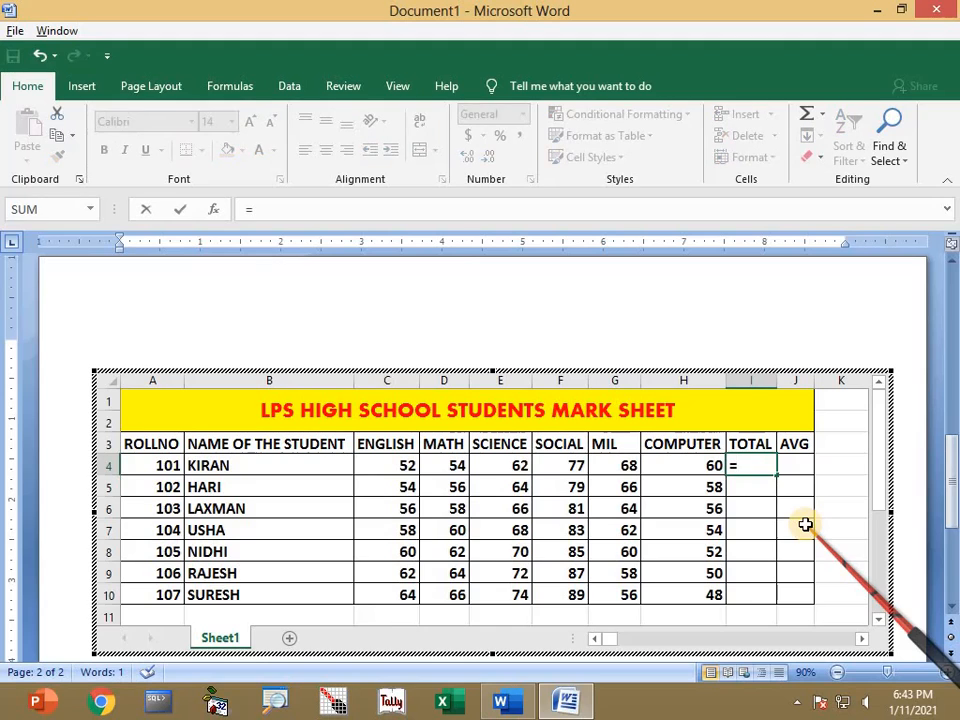
type("SUM")
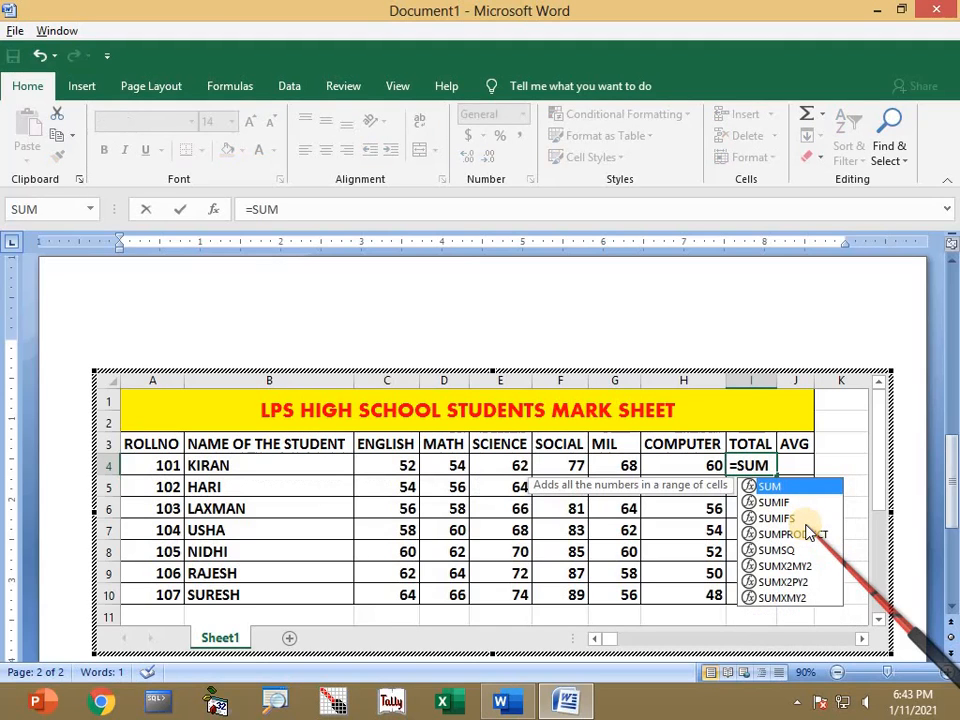
type("(")
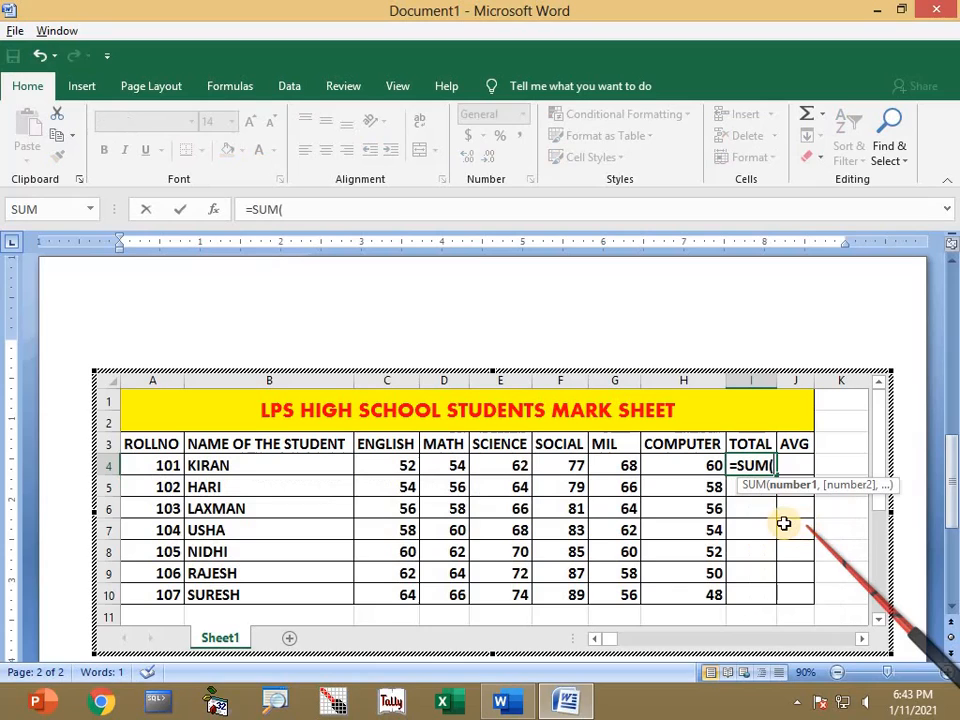
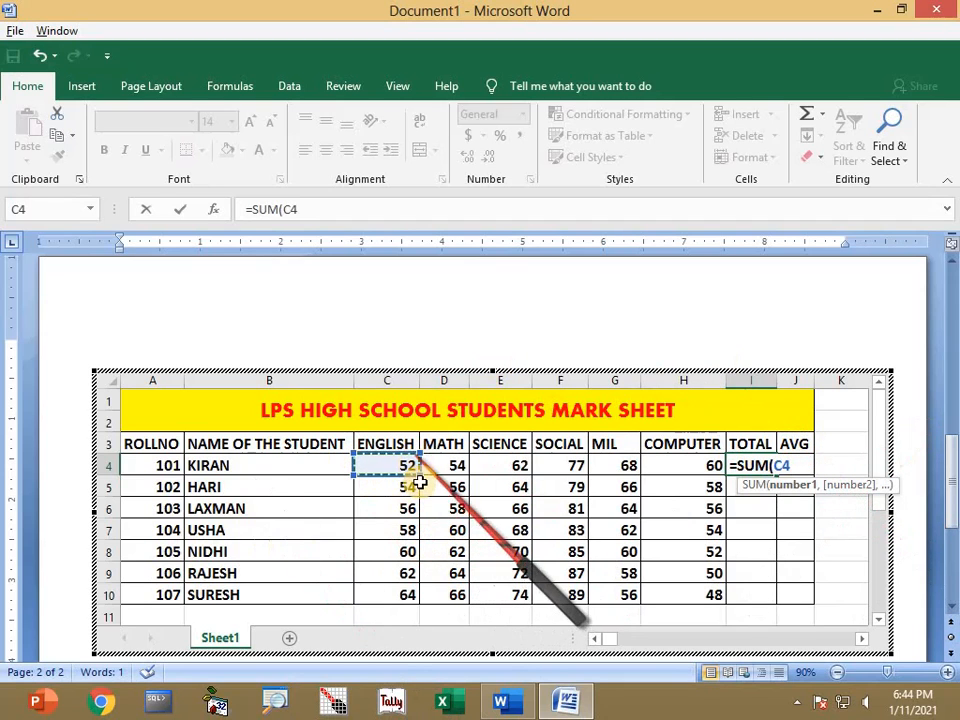
left_click_drag(463, 477, 692, 466)
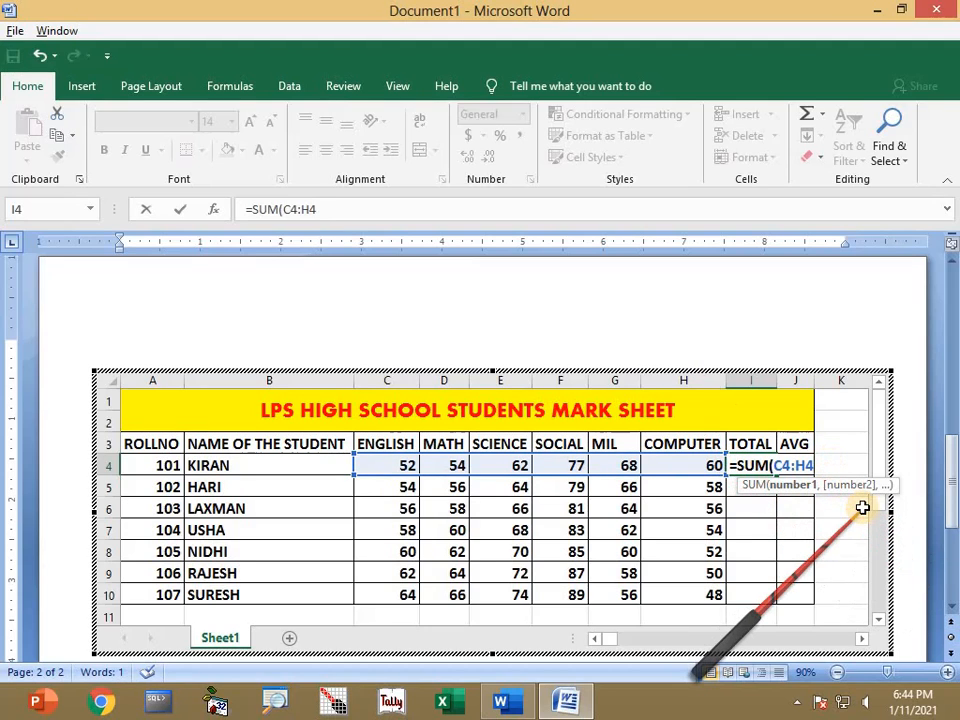
key("Return")
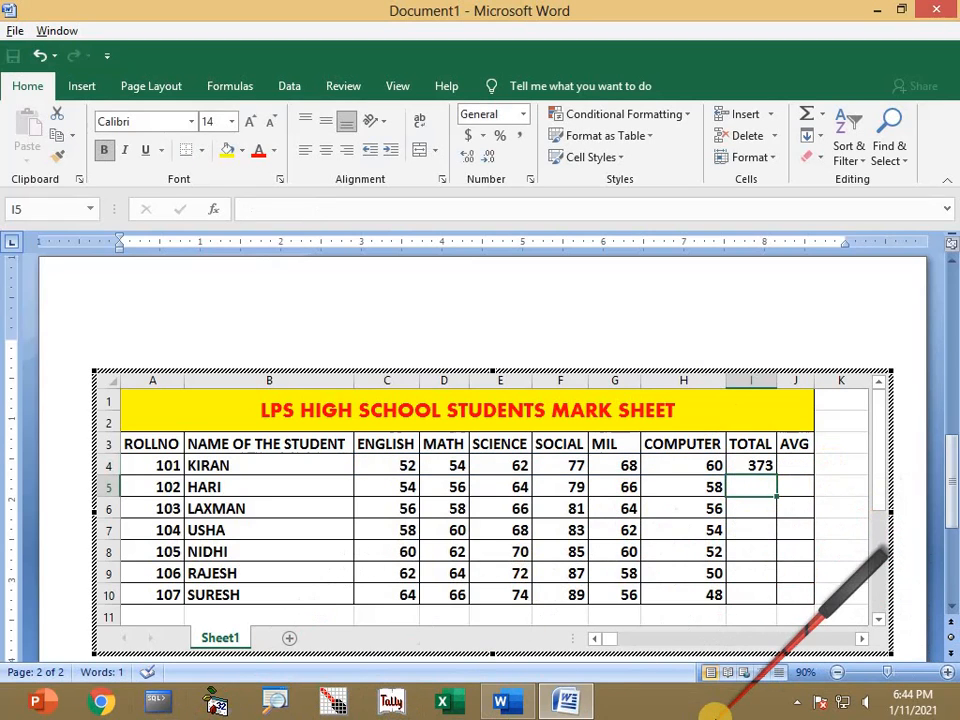
Open Calculator by running CALC and move its window clear of the mark sheet
key("super+r")
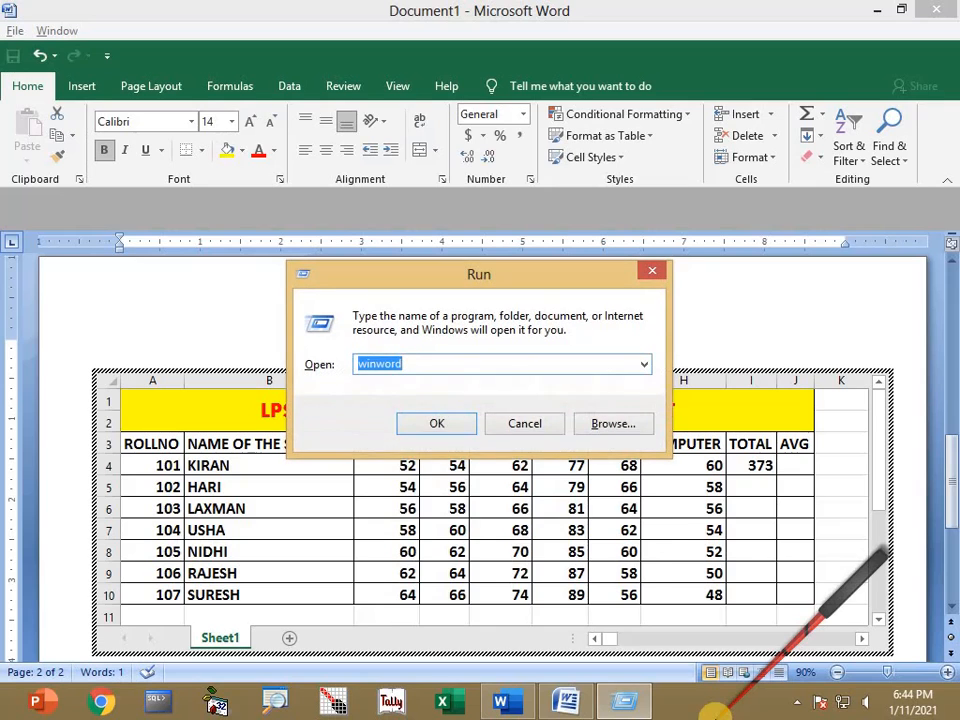
type("CALC")
key("Return")
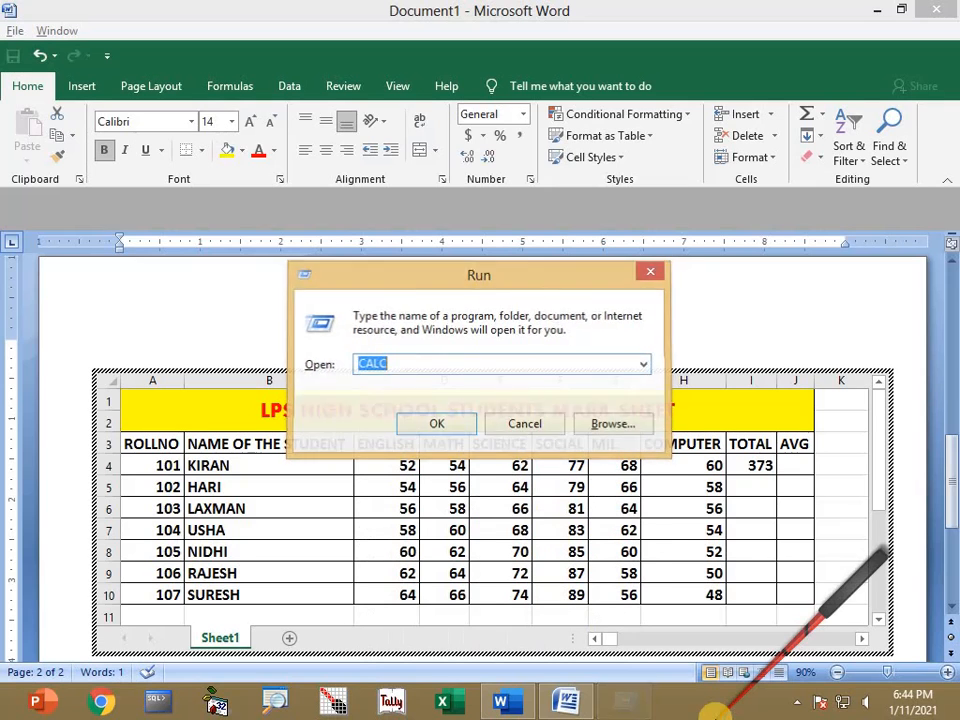
left_click_drag(452, 226, 215, 56)
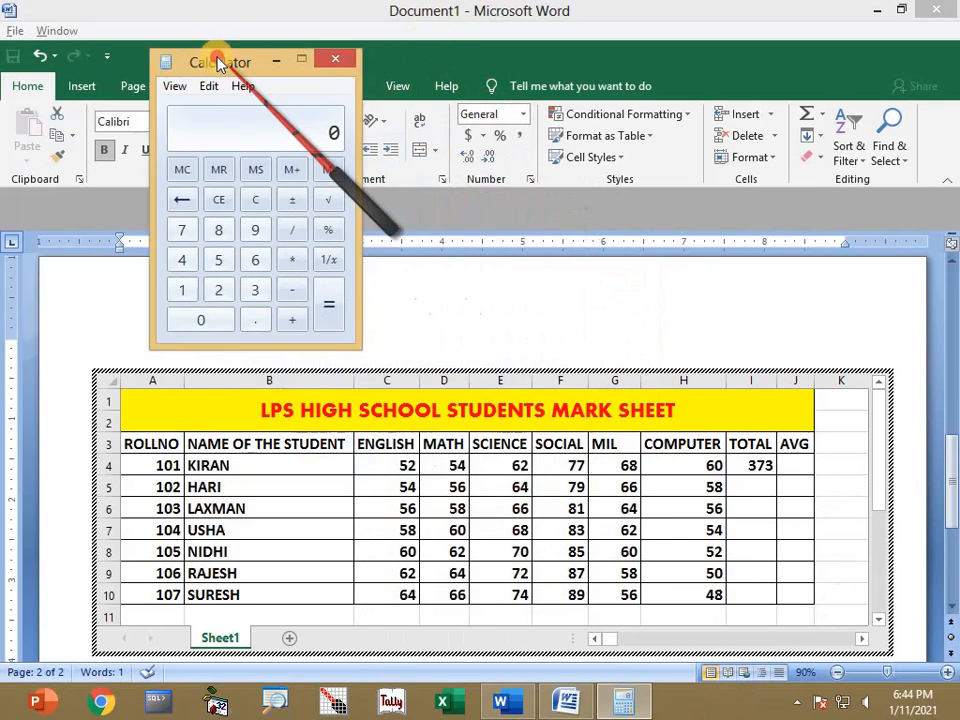
Add the first student's marks 52, 54, 62, 77, 68 and 60 in Calculator to check the total, and close Calculator
left_click(211, 257)
key("2")
left_click(285, 314)
left_click(211, 257)
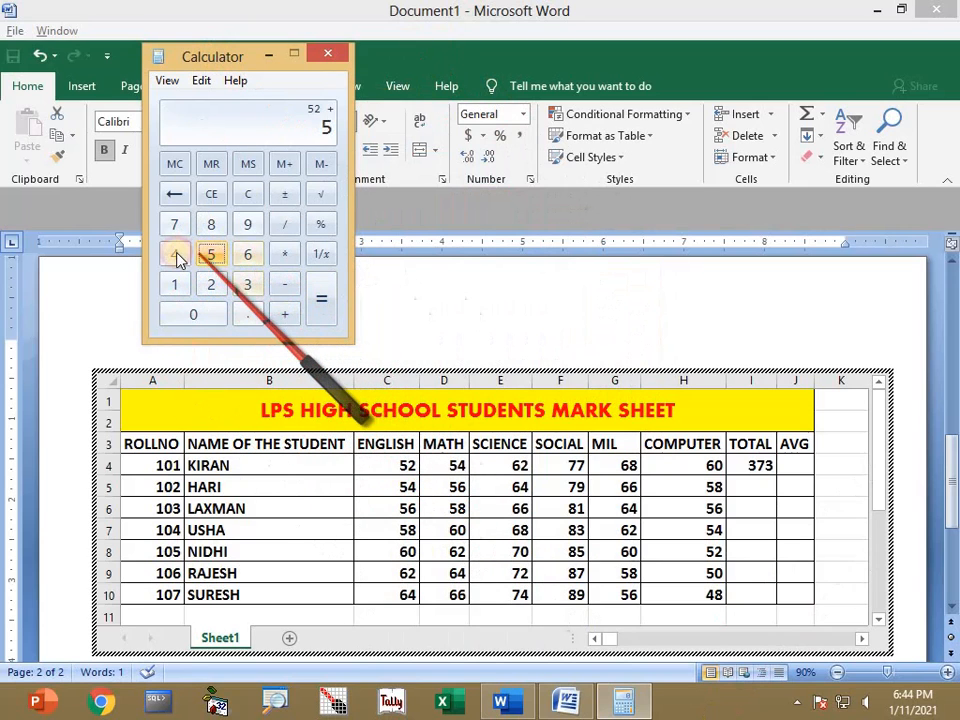
key("4")
left_click(285, 314)
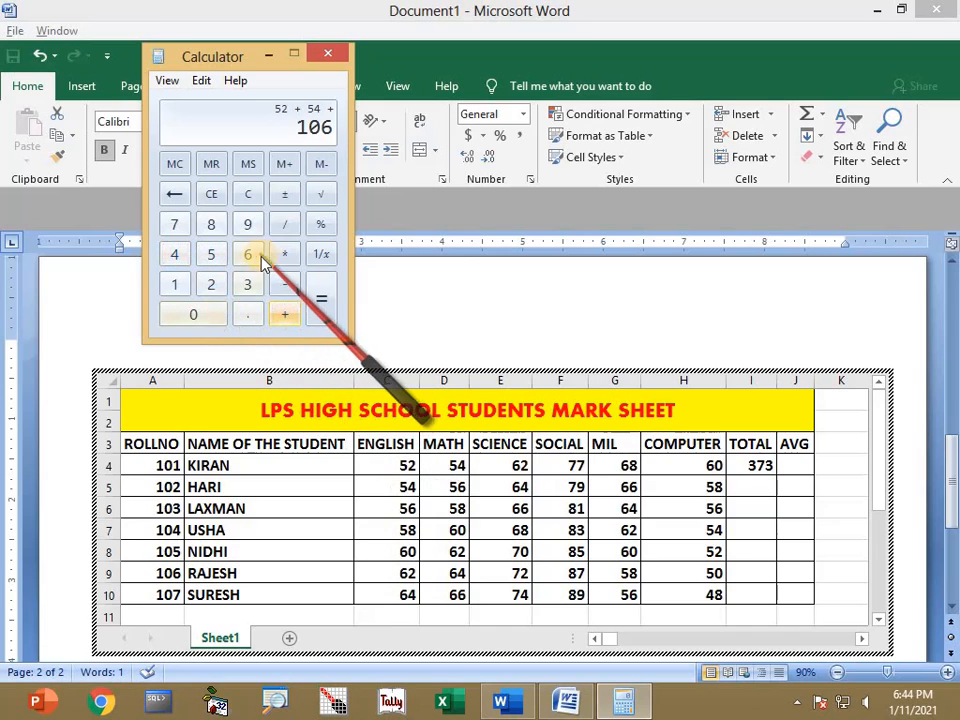
key("6")
left_click(211, 284)
left_click(284, 314)
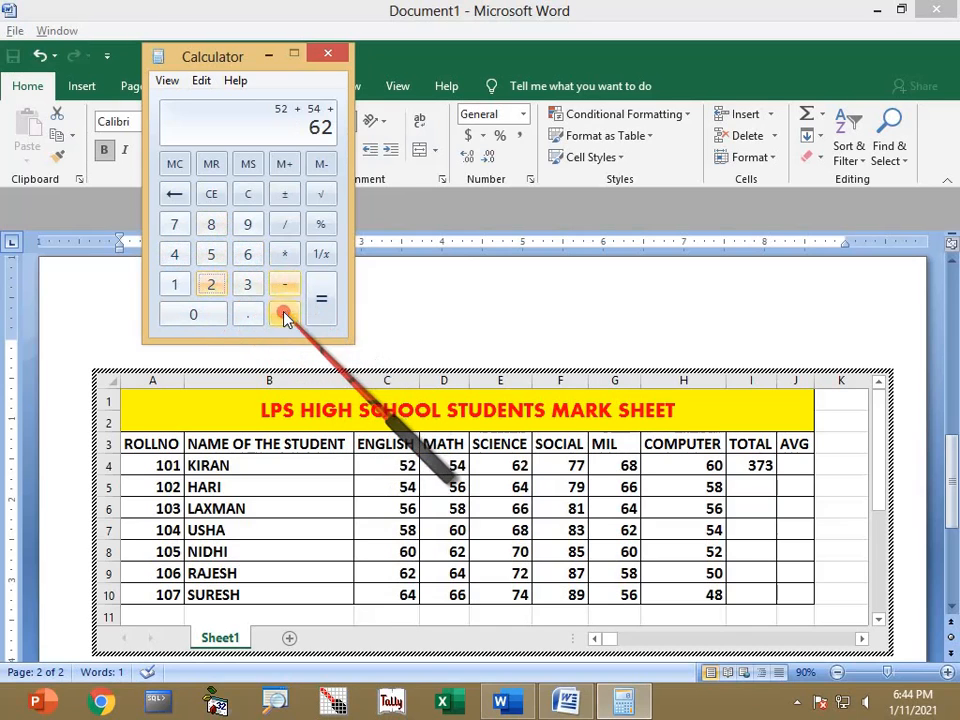
double_click(175, 230)
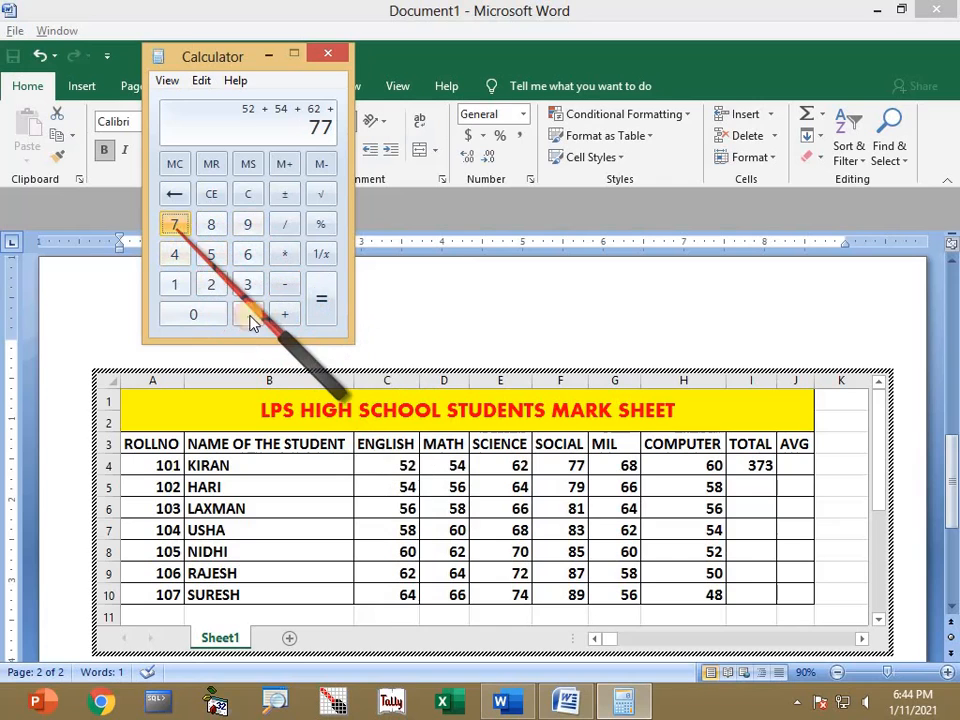
left_click(284, 314)
left_click(249, 254)
left_click(212, 224)
left_click(285, 316)
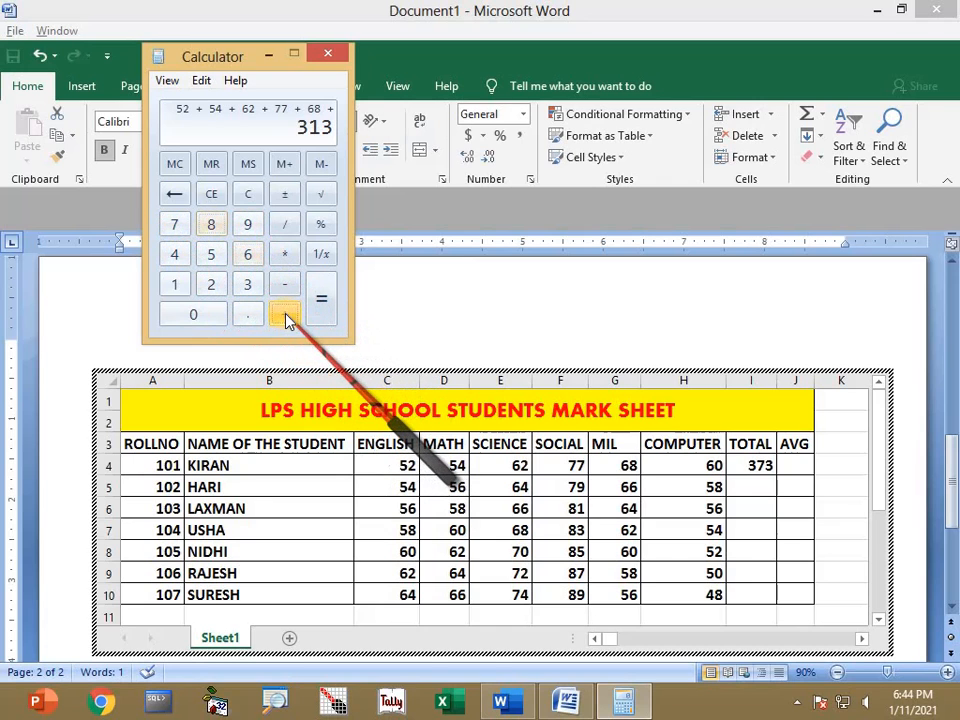
left_click(248, 254)
left_click(200, 316)
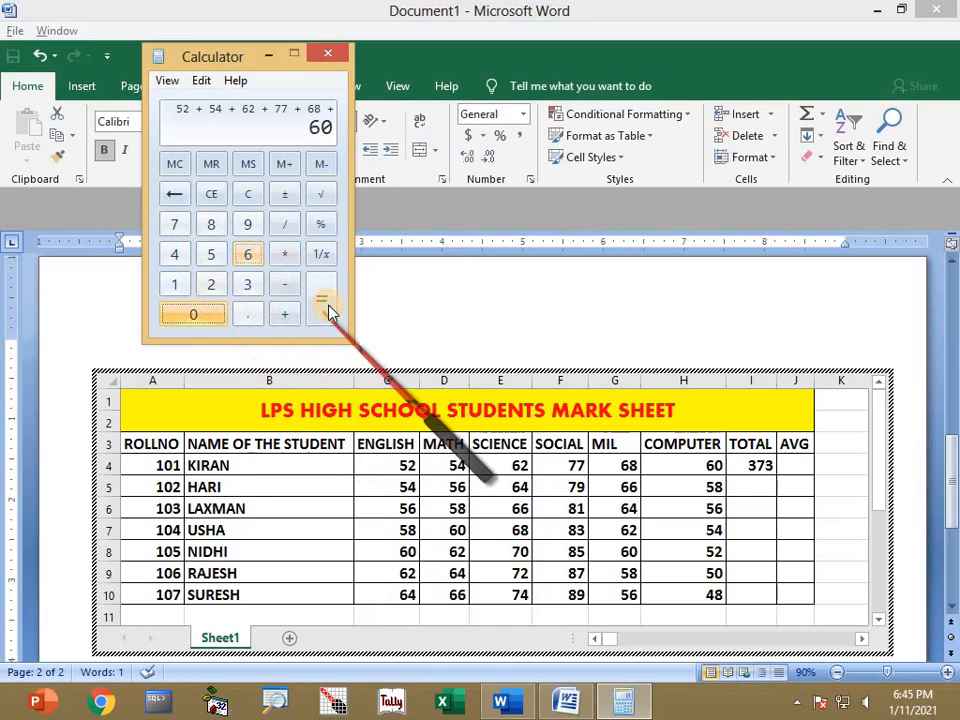
left_click(321, 304)
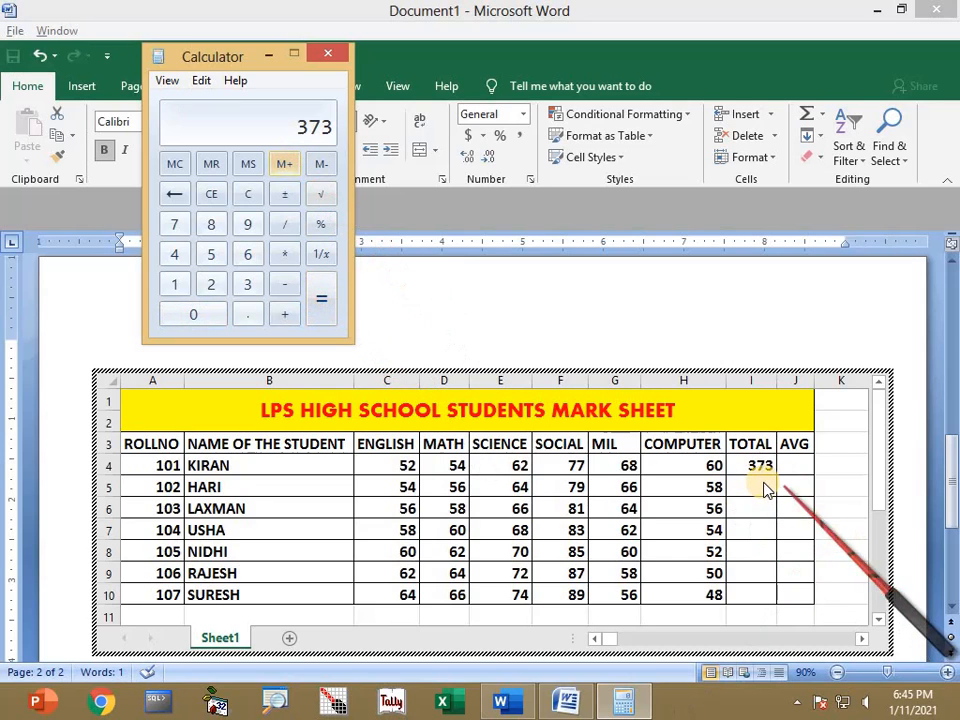
left_click(333, 56)
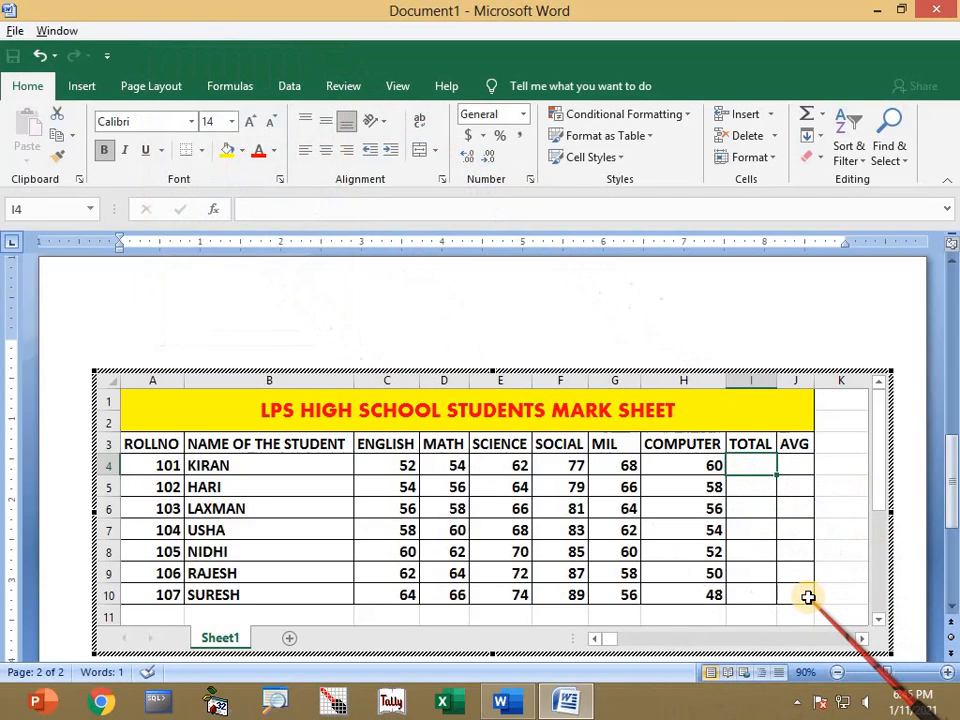
Total the first student's marks in I4 by adding the individual cells with =C4+D4+E4+F4+G4+H4
type("=")
left_click(373, 464)
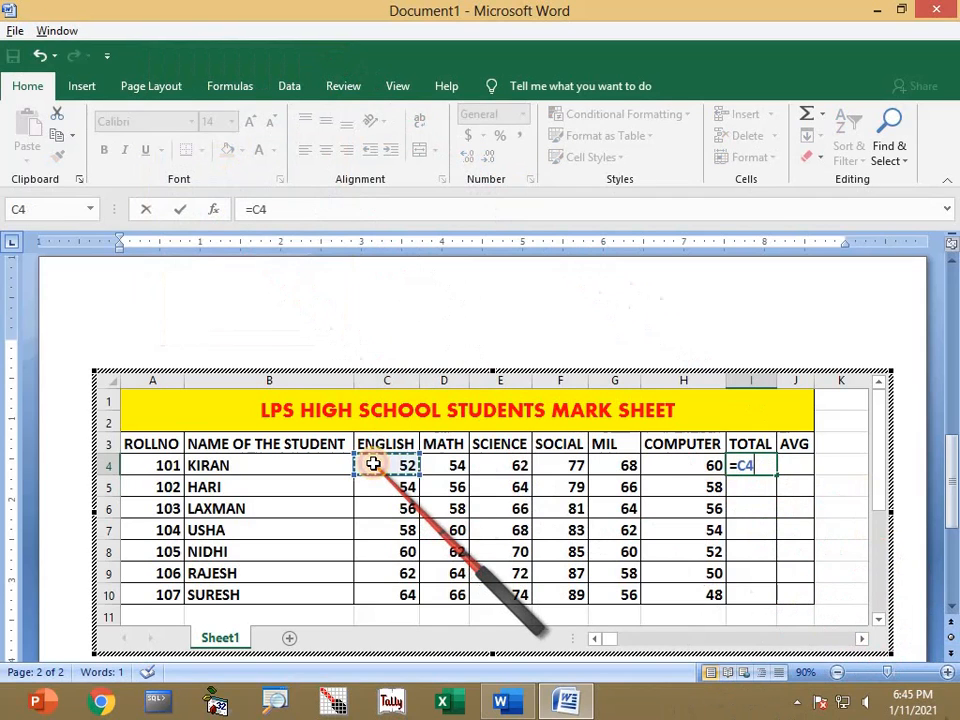
type("+")
left_click(445, 464)
type("+")
left_click(500, 463)
type("+")
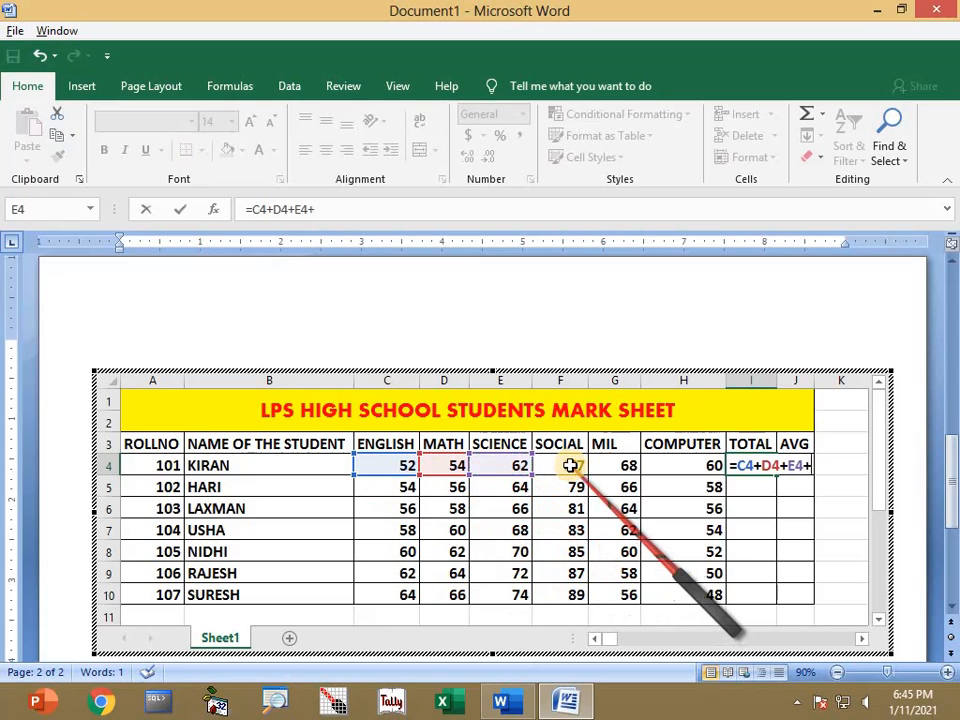
left_click(570, 465)
type("+")
left_click(620, 466)
type("+")
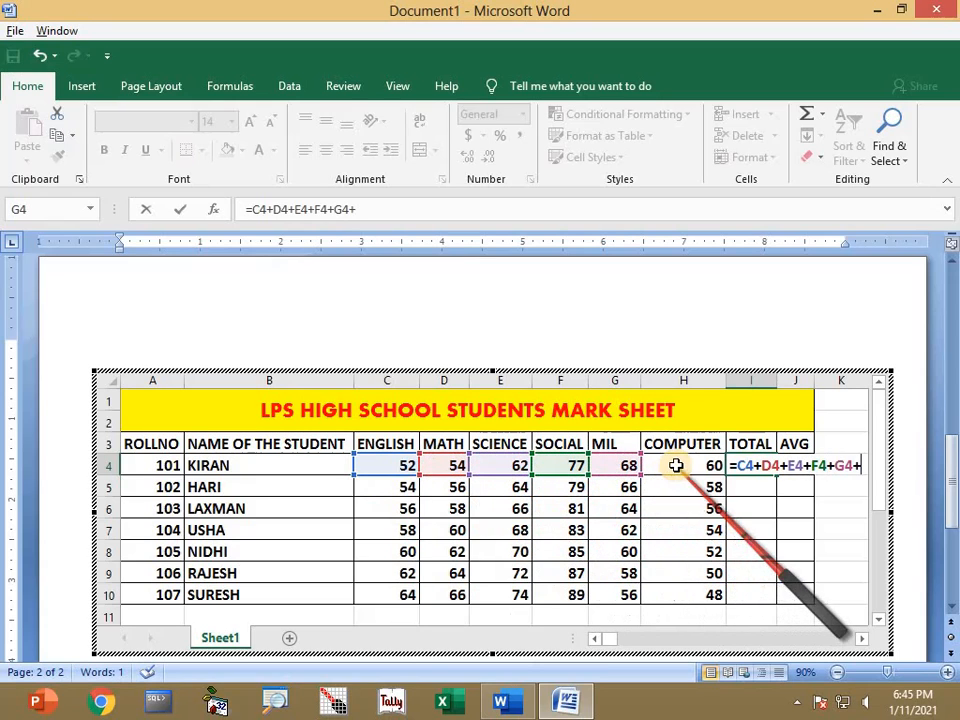
left_click(675, 464)
key("Return")
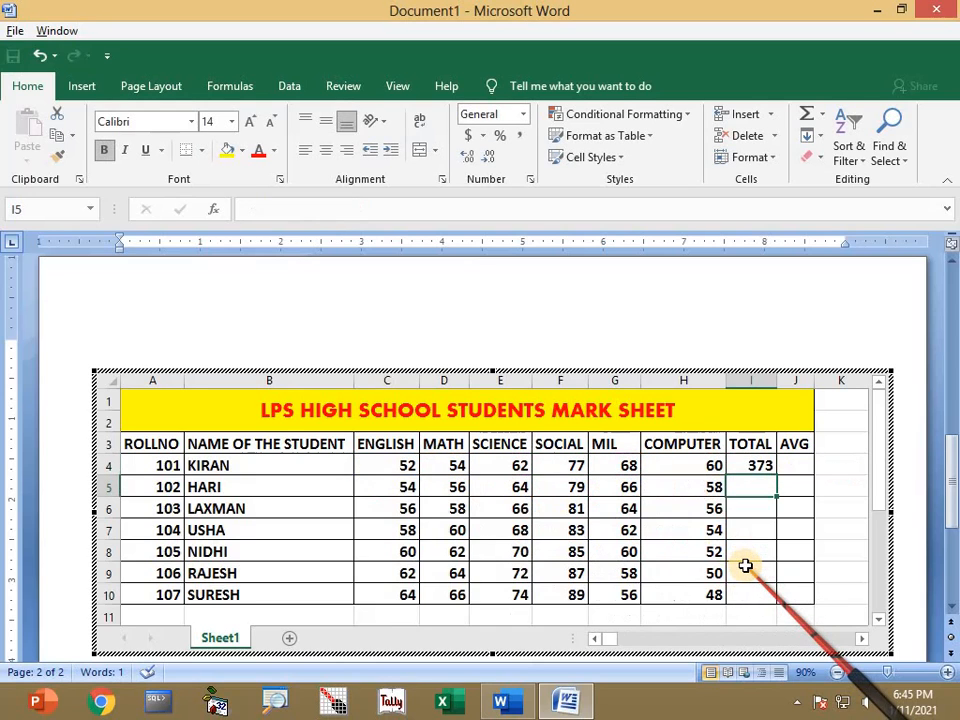
Examine the cell references in the first student's total formula in I4
left_click(758, 465)
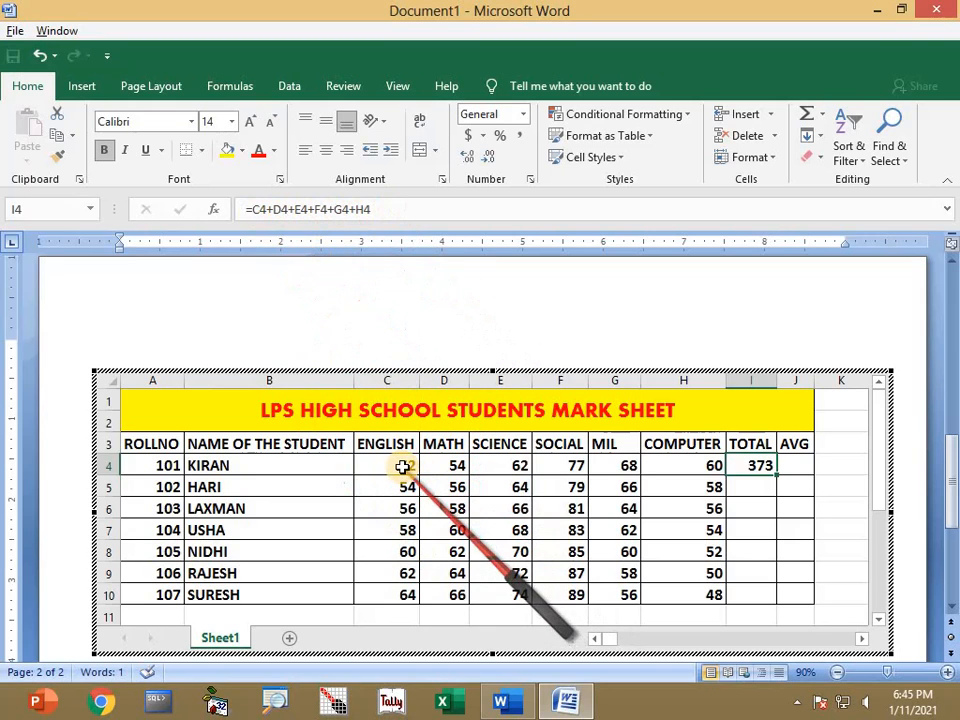
double_click(758, 465)
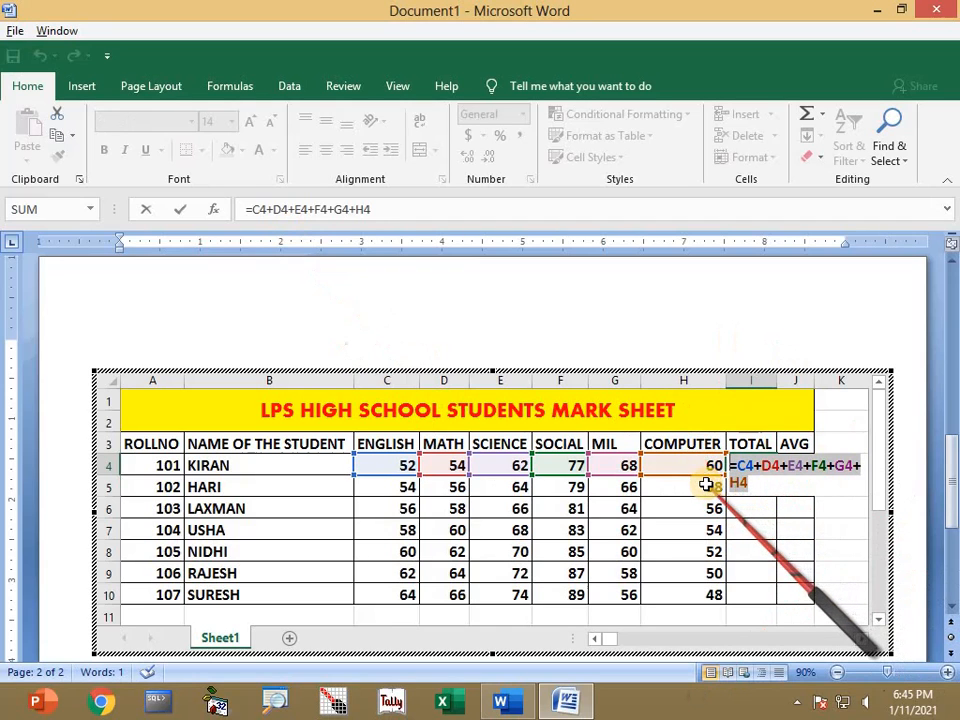
left_click(766, 489)
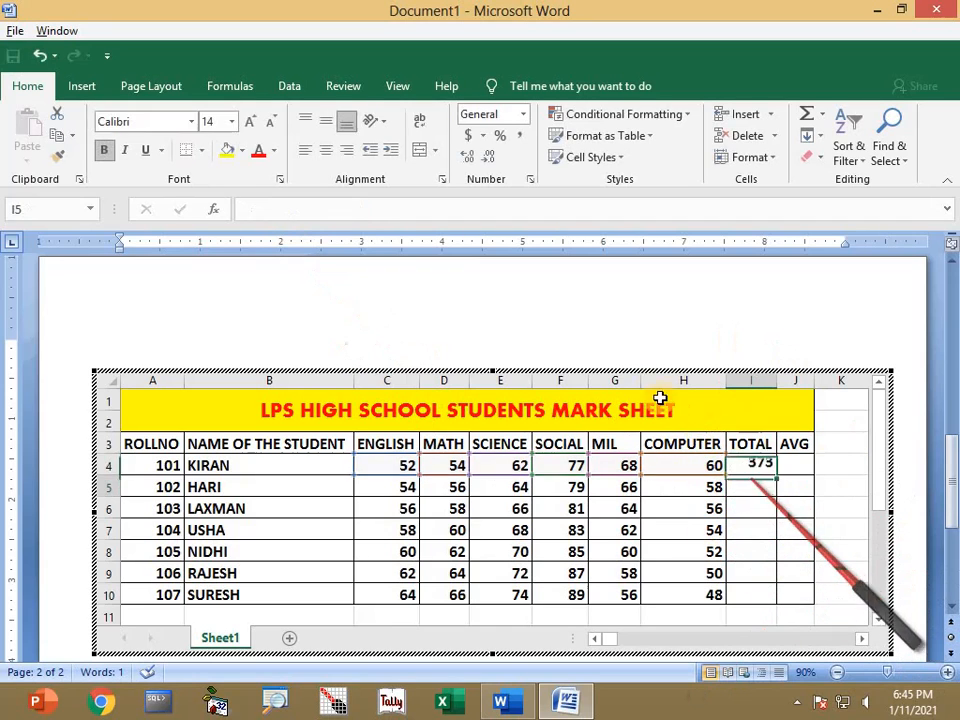
Insert a column before COMPUTER, head it DRAW, and enter 56 as the first student's mark
left_click(666, 382)
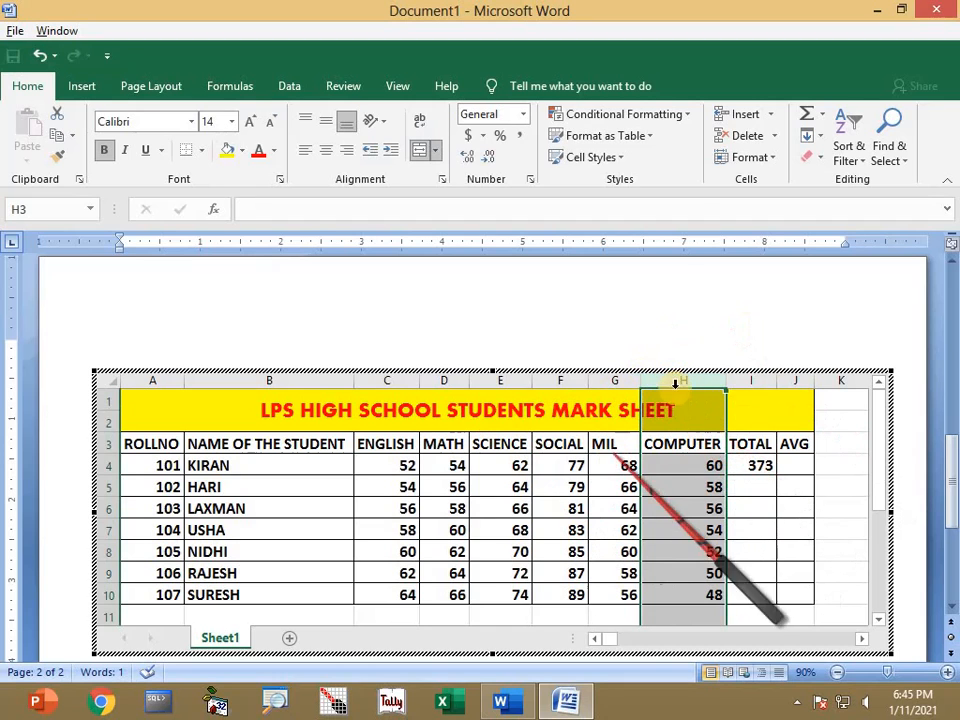
left_click(740, 117)
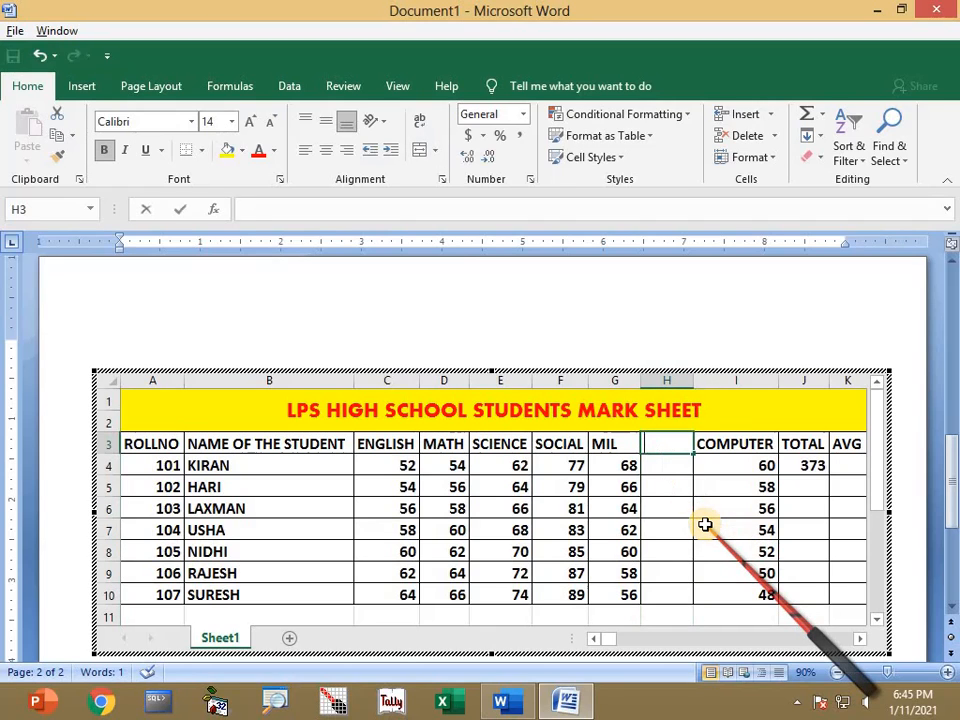
type("DRAW")
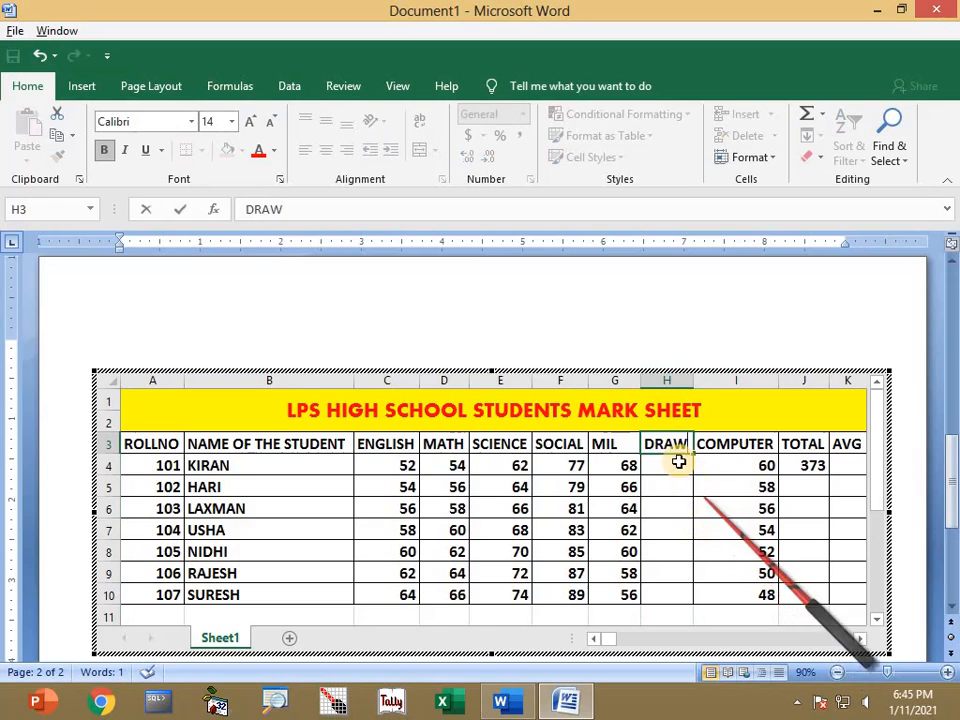
key("Return")
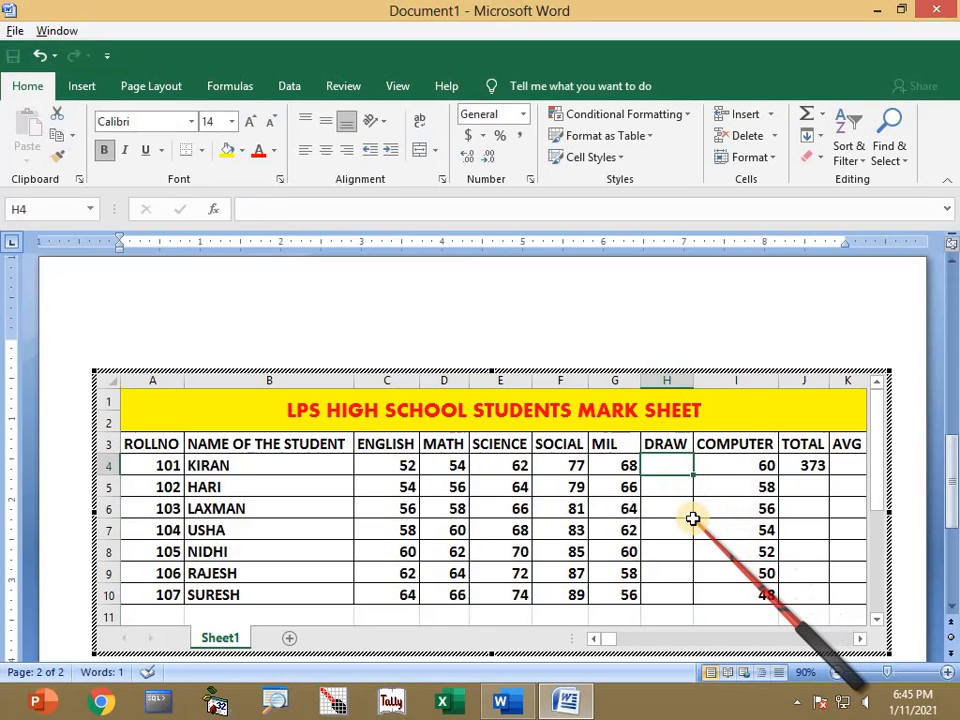
type("5")
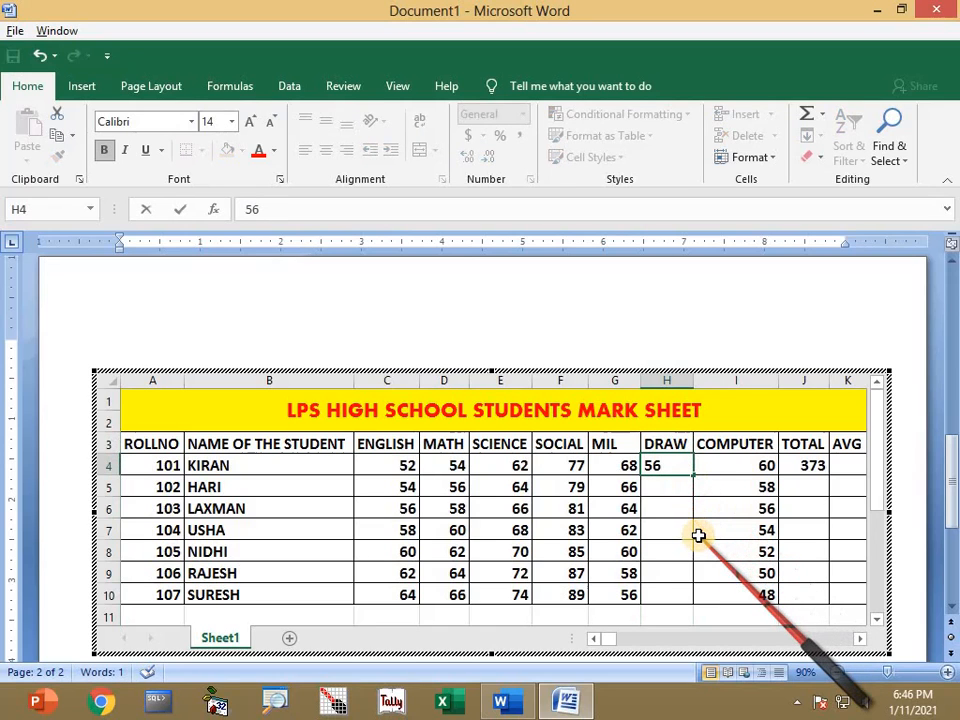
type("6")
key("Return")
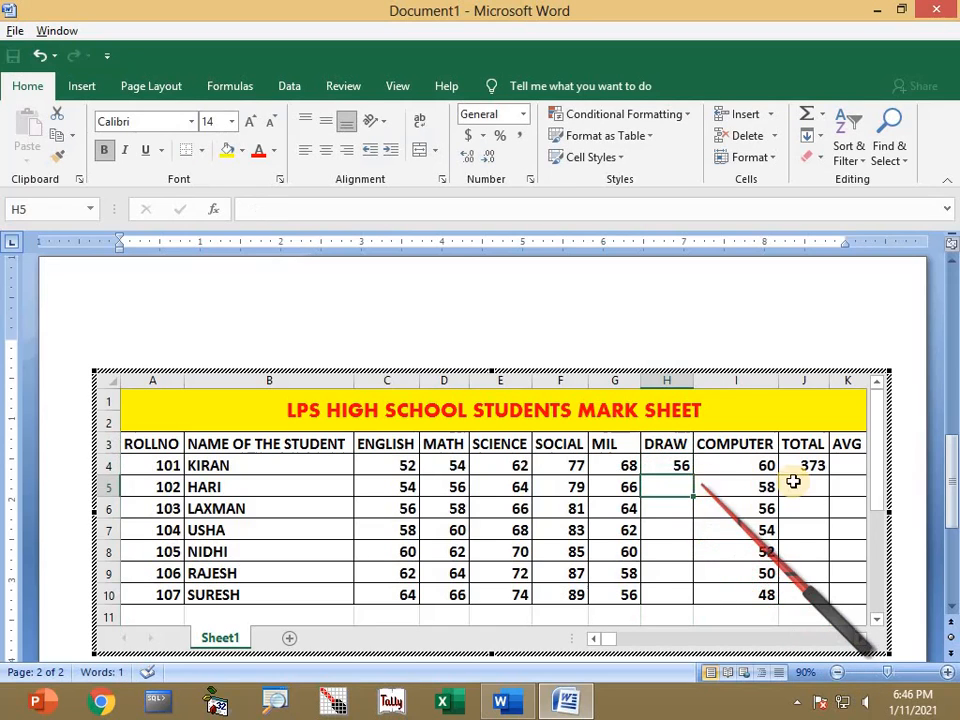
Add the DRAW mark to the first student's total in J4, making the formula =C4+D4+E4+F4+G4+H4+I4
left_click(811, 460)
type("=C4+D4+E4+F4+G4+I4")
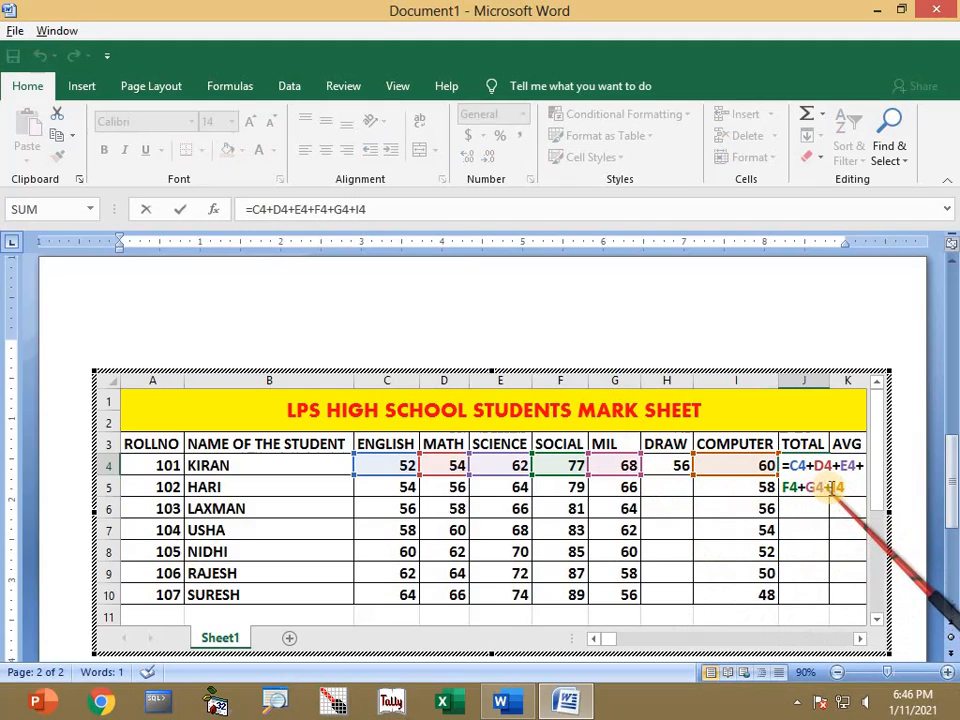
left_click(661, 466)
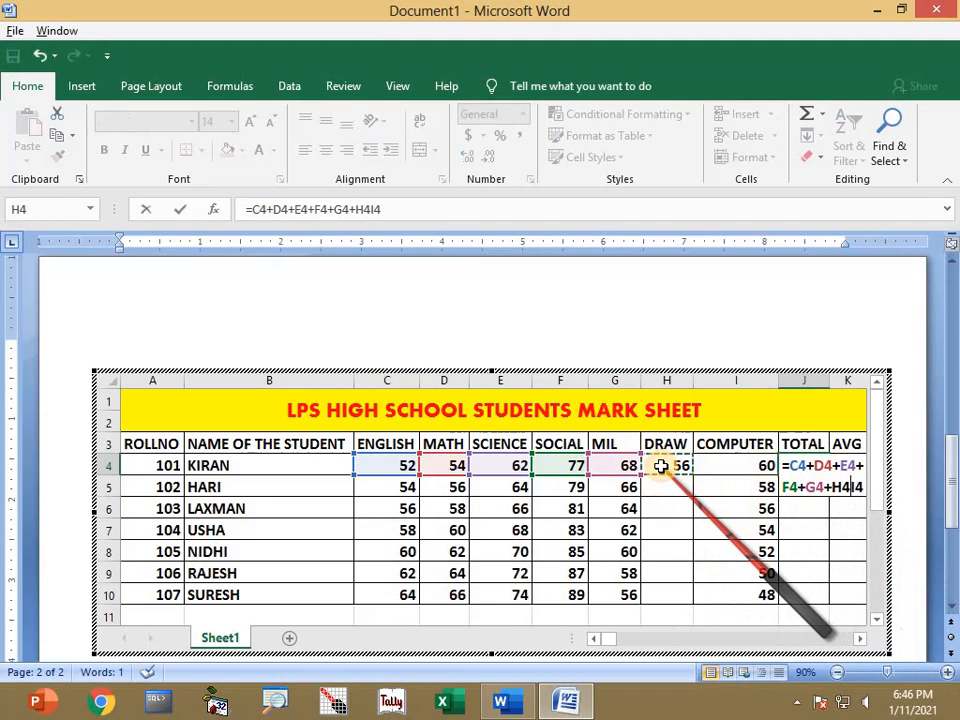
type("+")
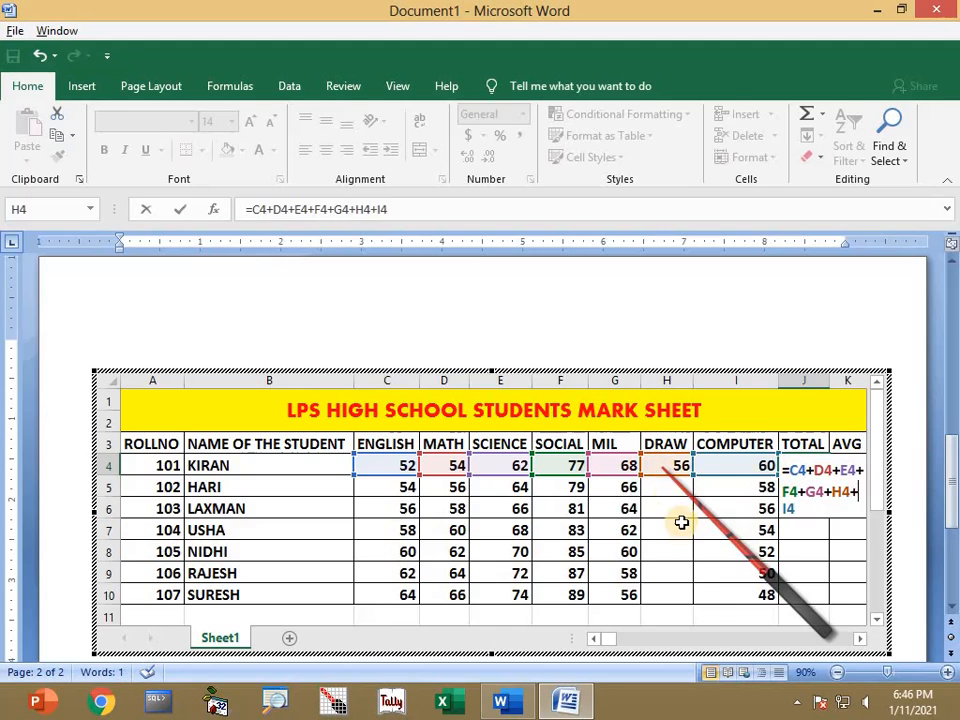
key("Return")
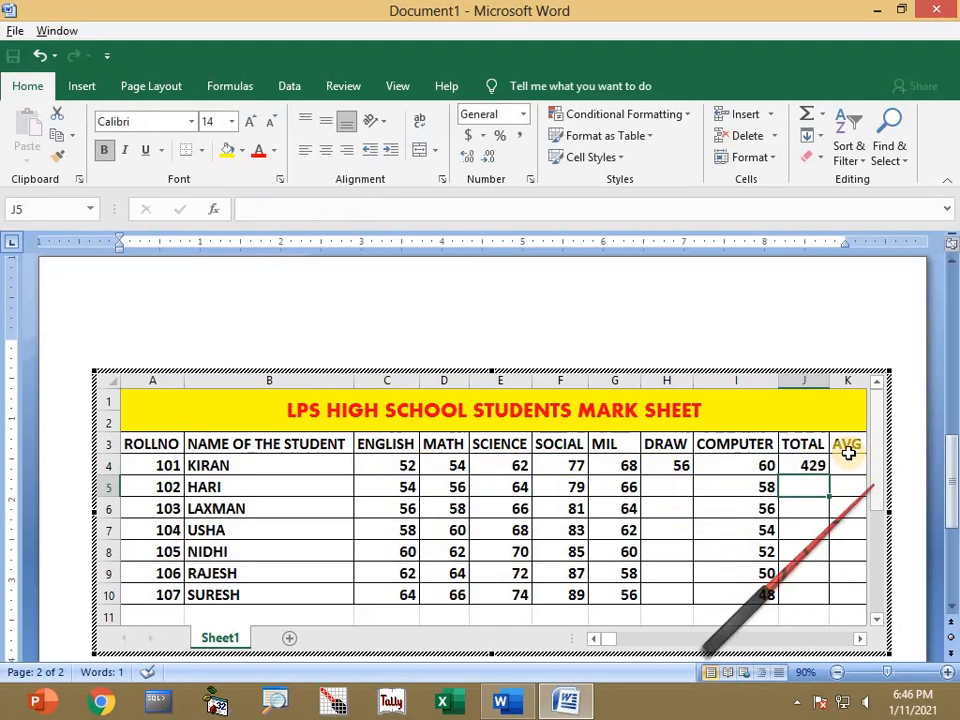
Clear the first student's total in J4, and undo the changes back through the insertion of the DRAW column
left_click(808, 465)
key("Delete")
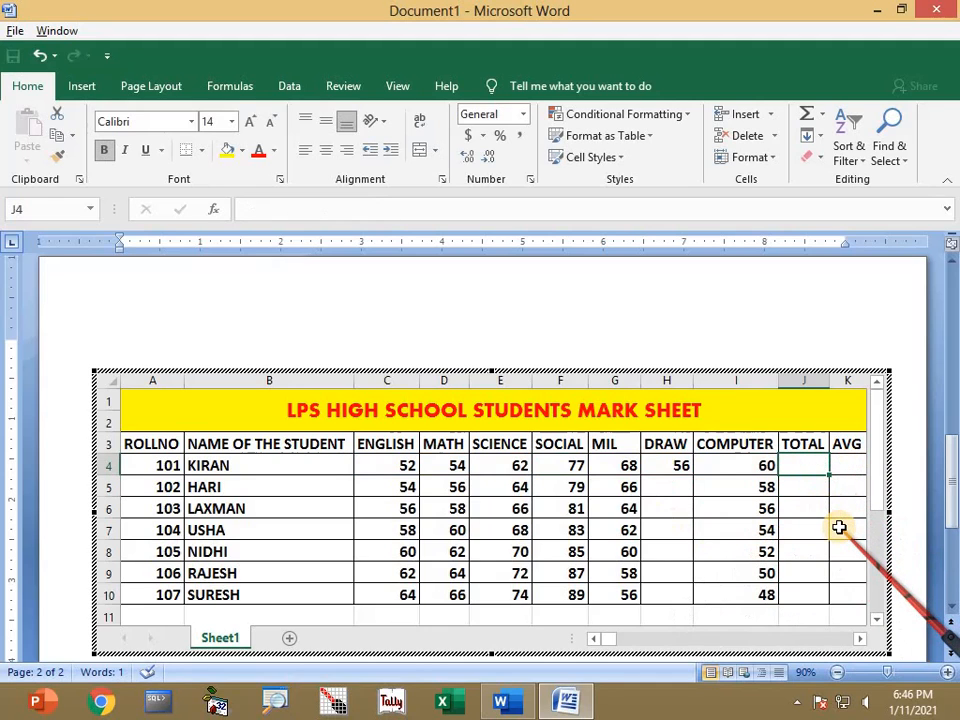
key("Return")
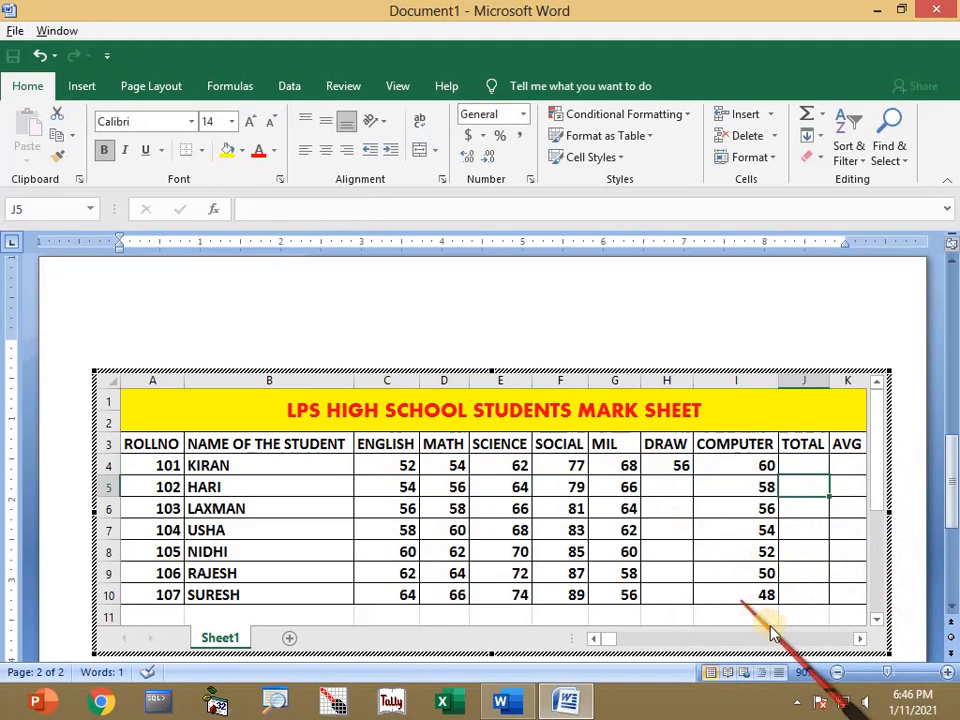
key("ctrl+z")
key("ctrl+z")
key("ctrl+z")
key("ctrl+z")
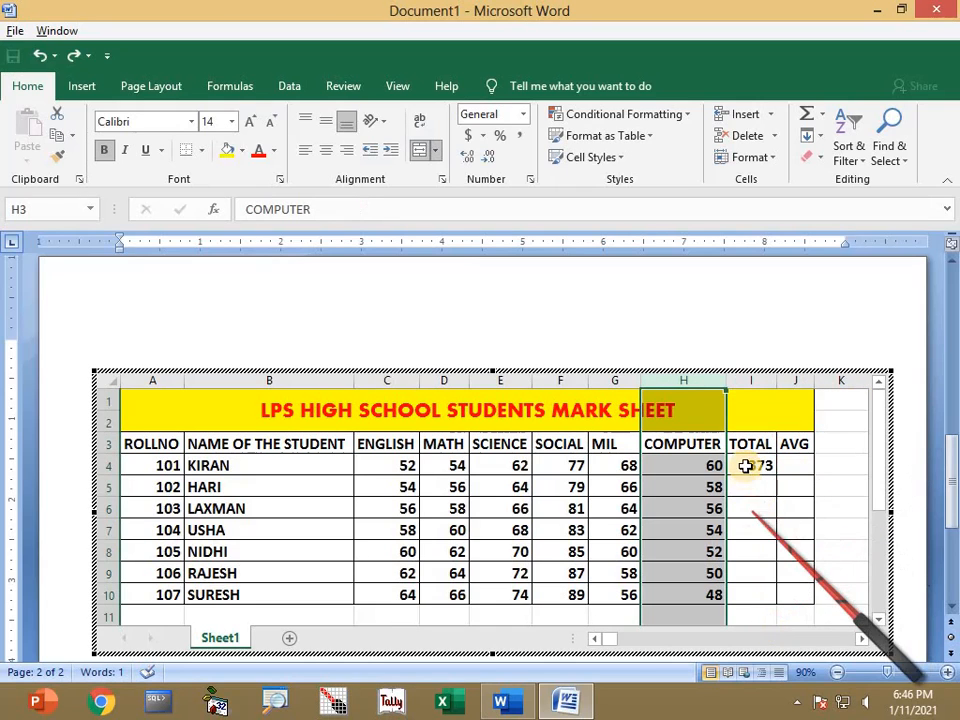
Replace the first student's total in I4 with the range formula =SUM(C4:H4)
left_click(746, 465)
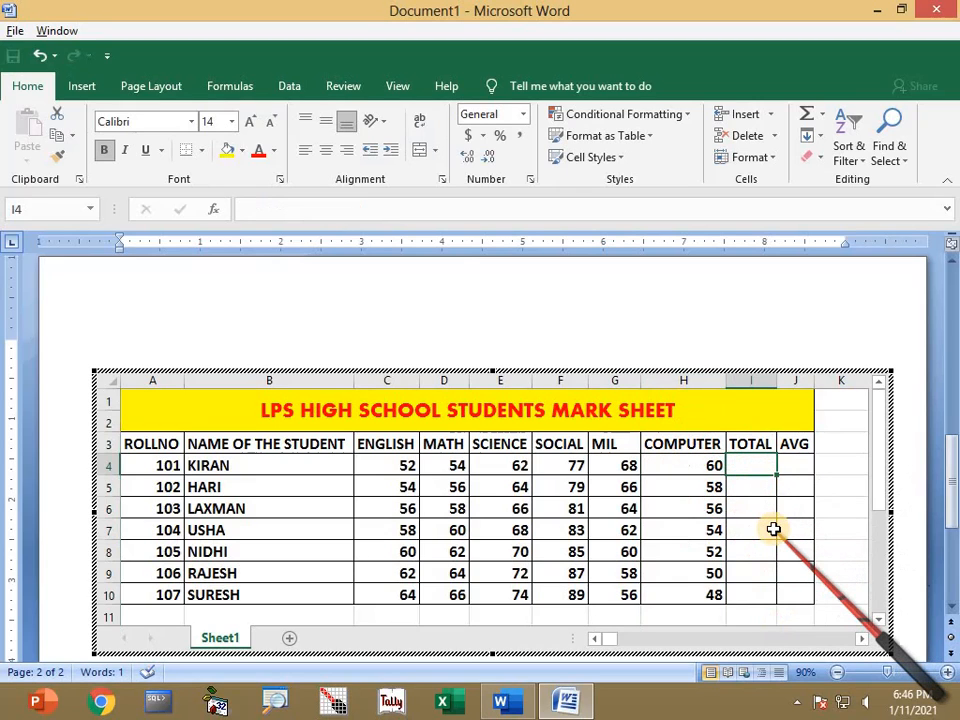
type("SUM")
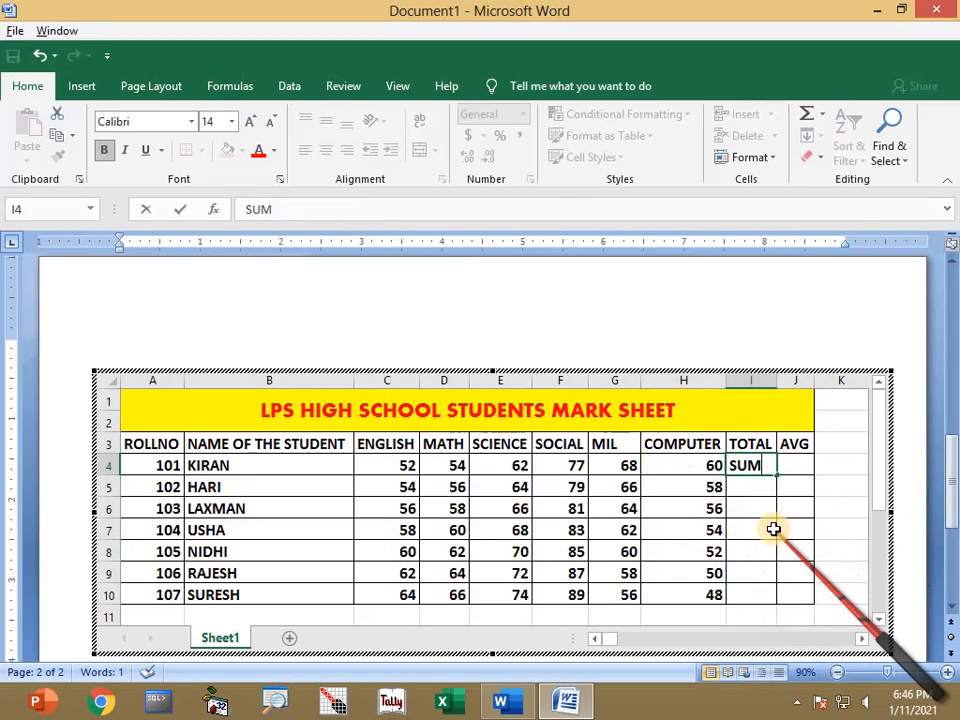
type("=SUM(")
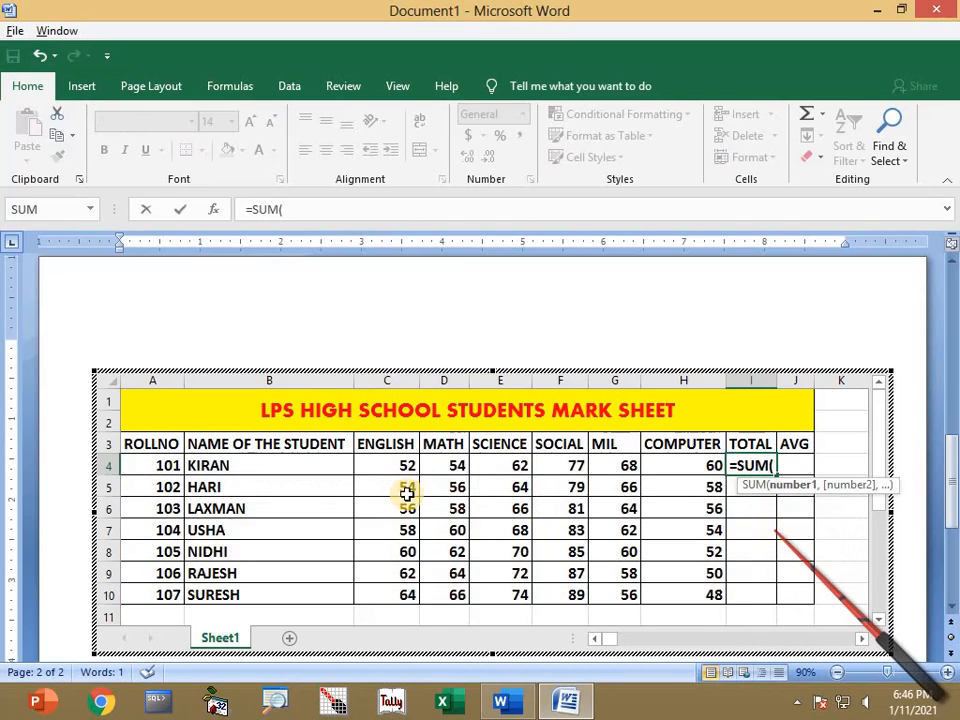
left_click_drag(384, 465, 690, 462)
type(")")
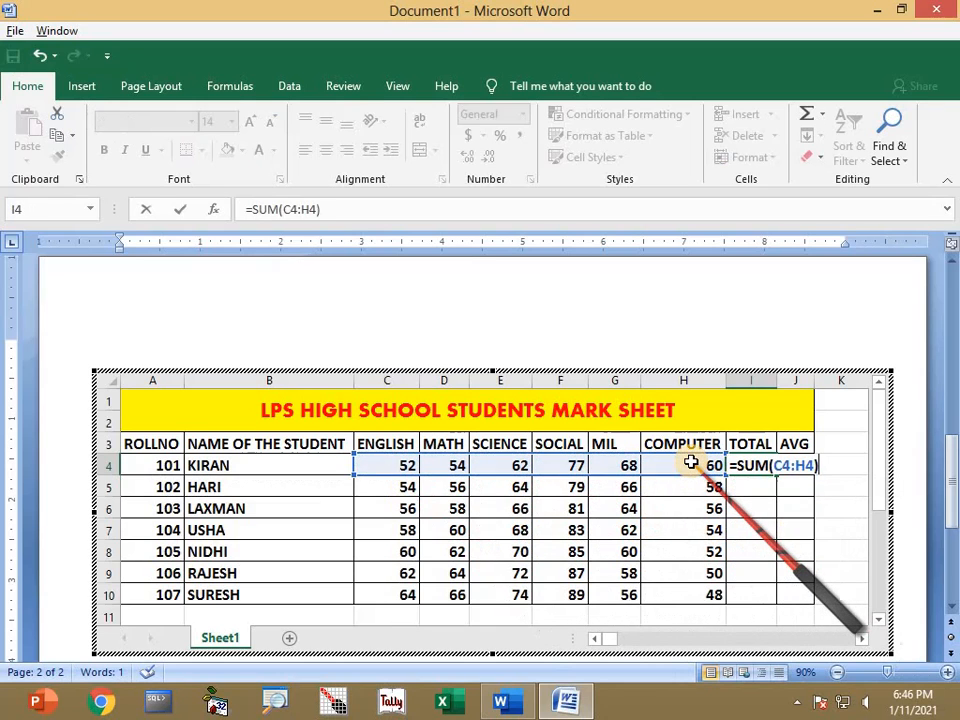
key("Return")
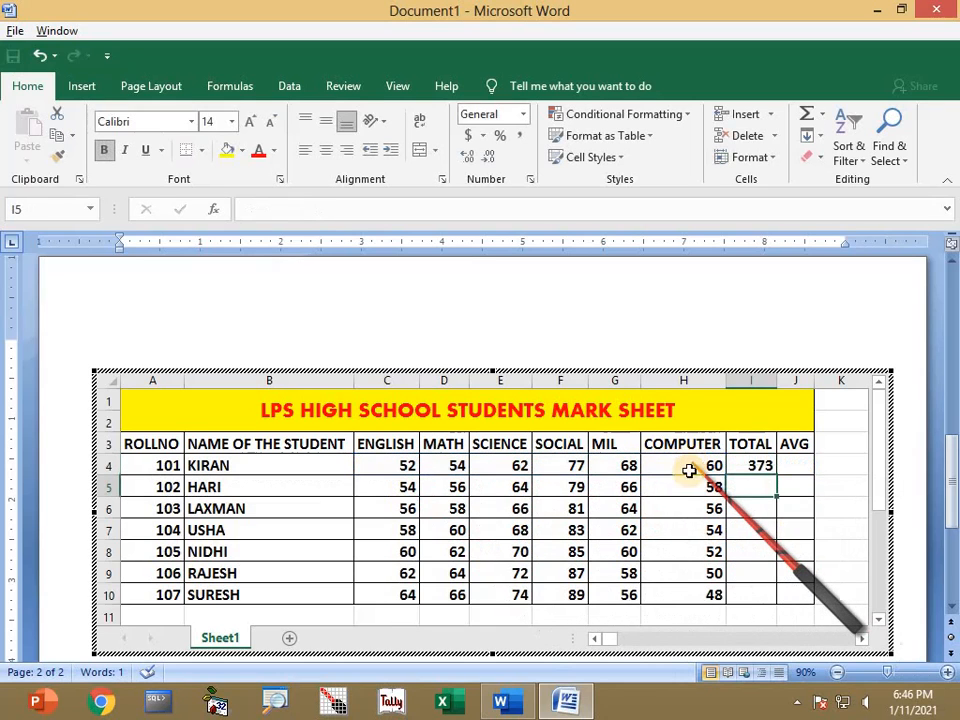
Insert a blank column before COMPUTER and enter 67 as the first student's mark in H4
left_click(663, 380)
left_click(753, 118)
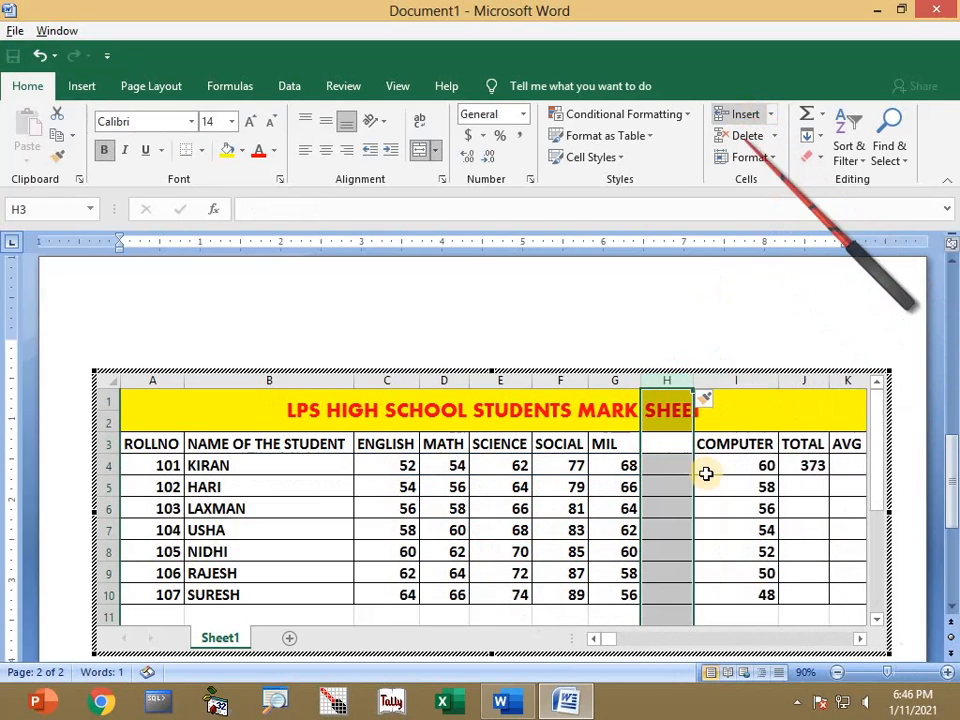
left_click(670, 465)
type("67")
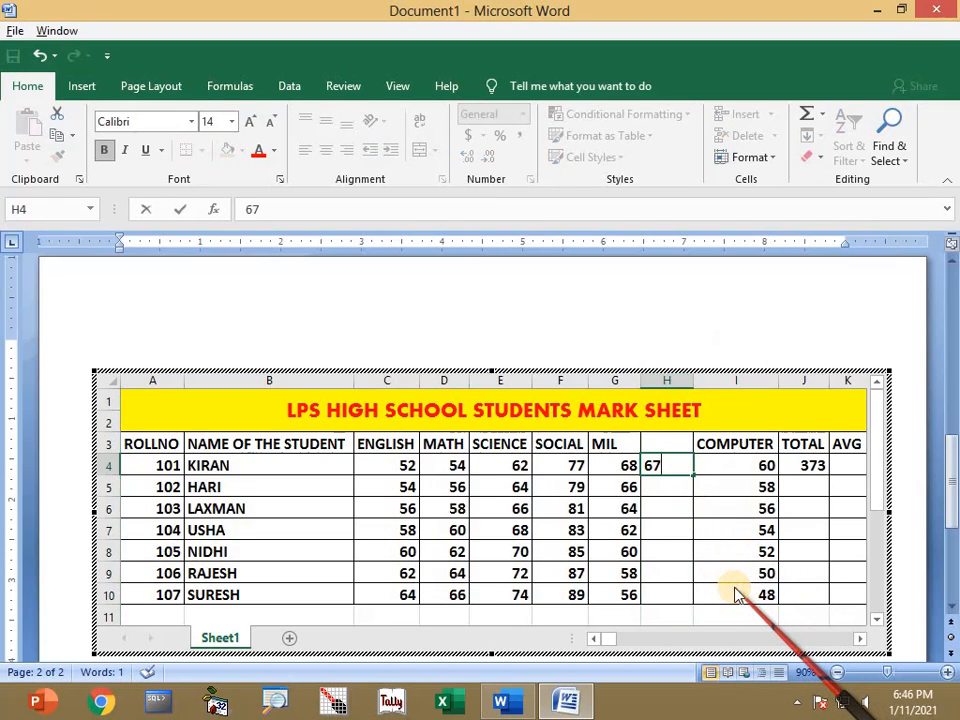
key("Return")
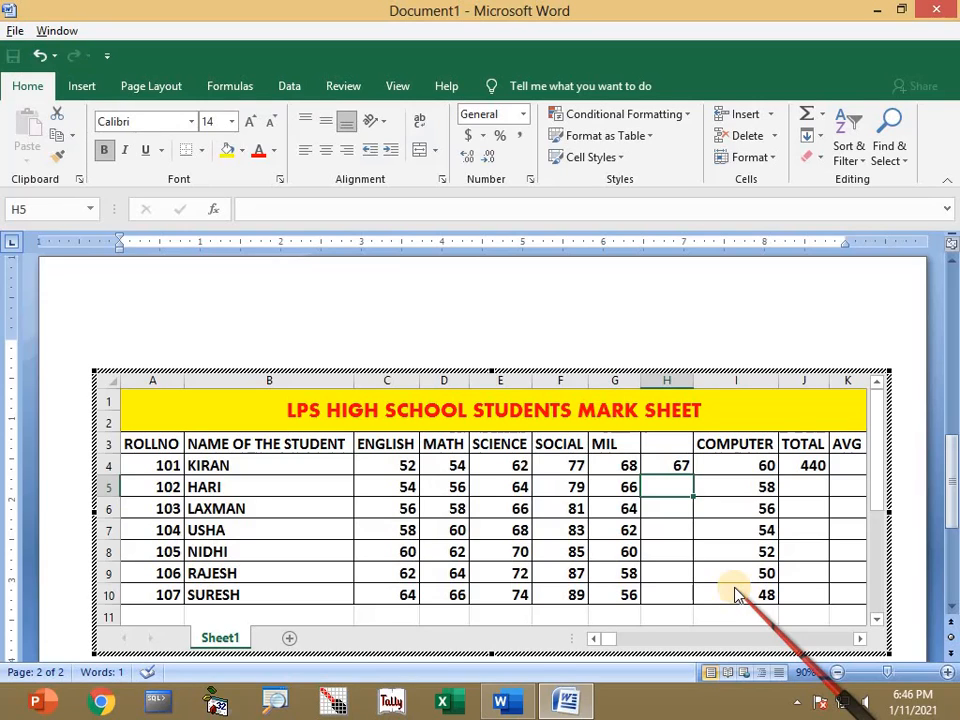
Clear the first student's total in J4 and recalculate it with AutoSum as =SUM(C4:I4)
left_click(798, 462)
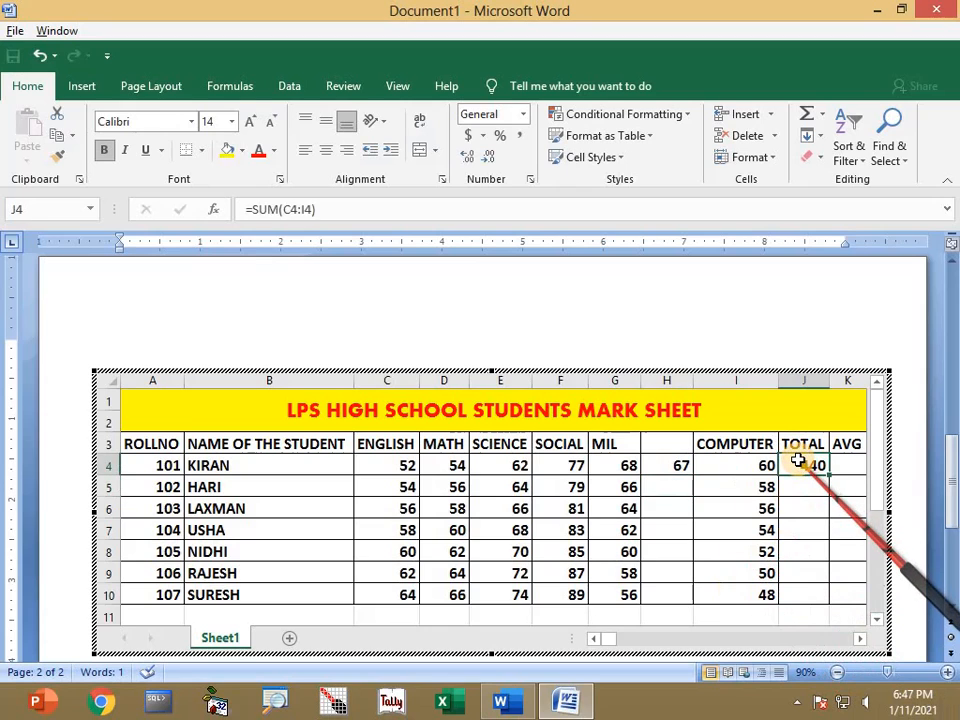
key("Delete")
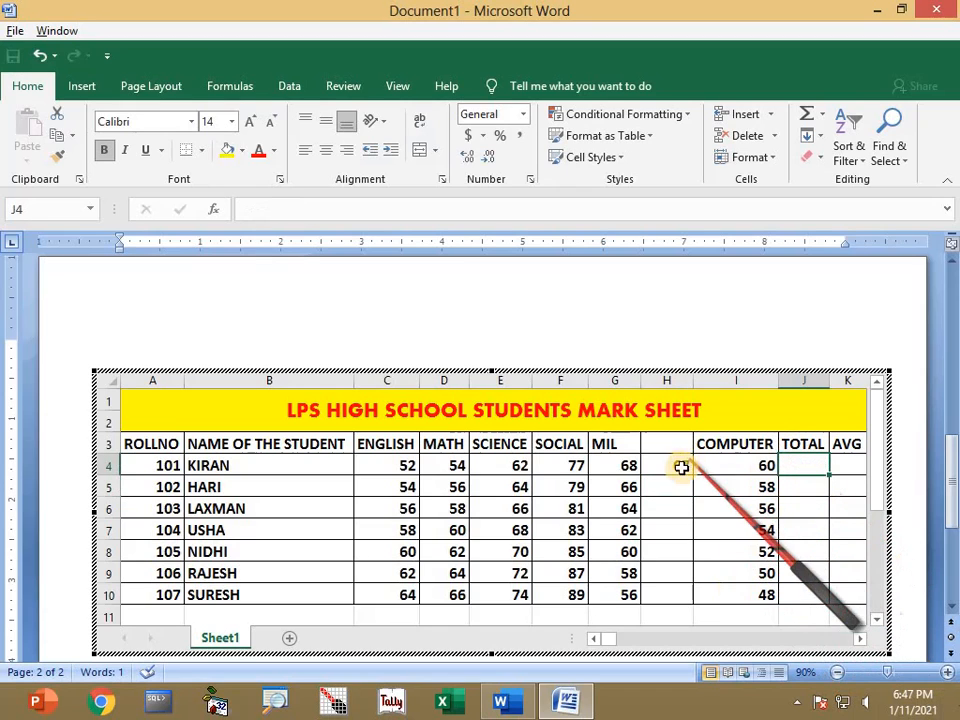
left_click(687, 490)
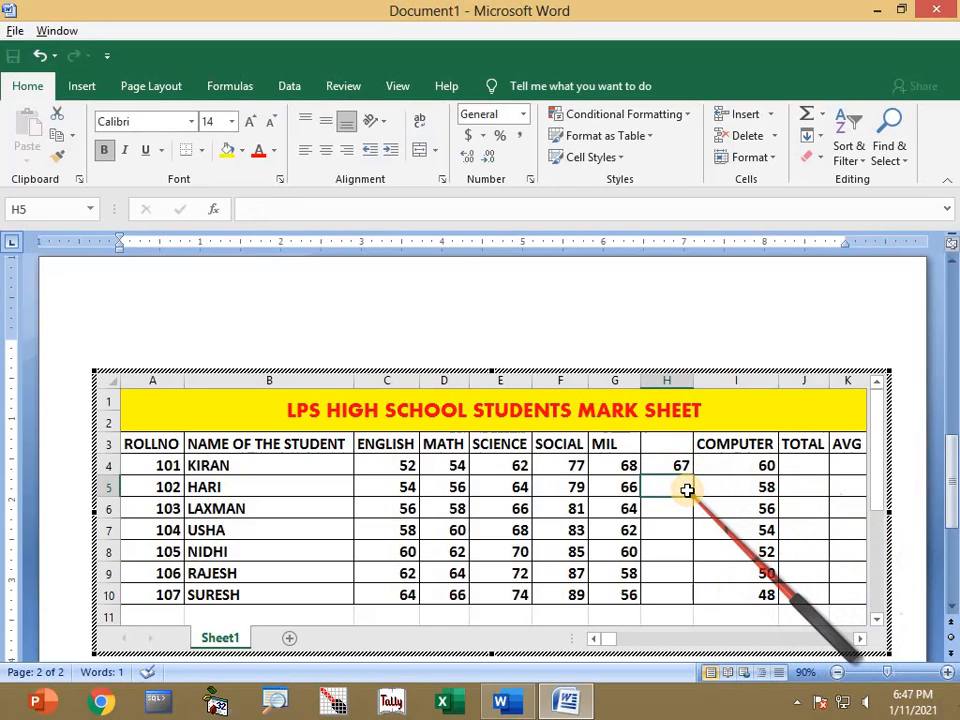
left_click(804, 466)
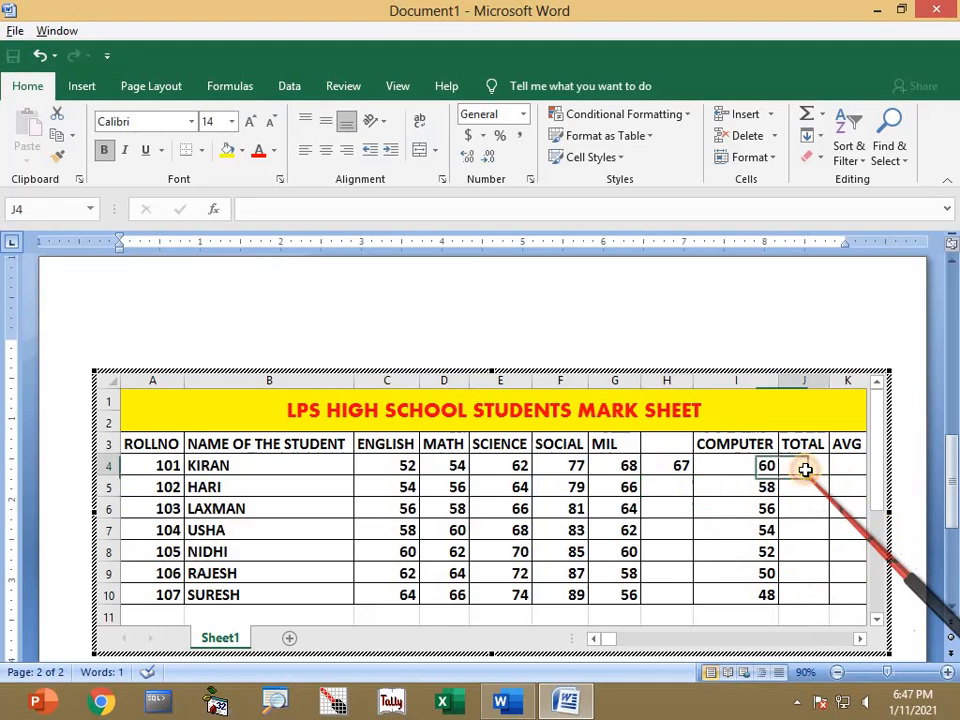
left_click(806, 118)
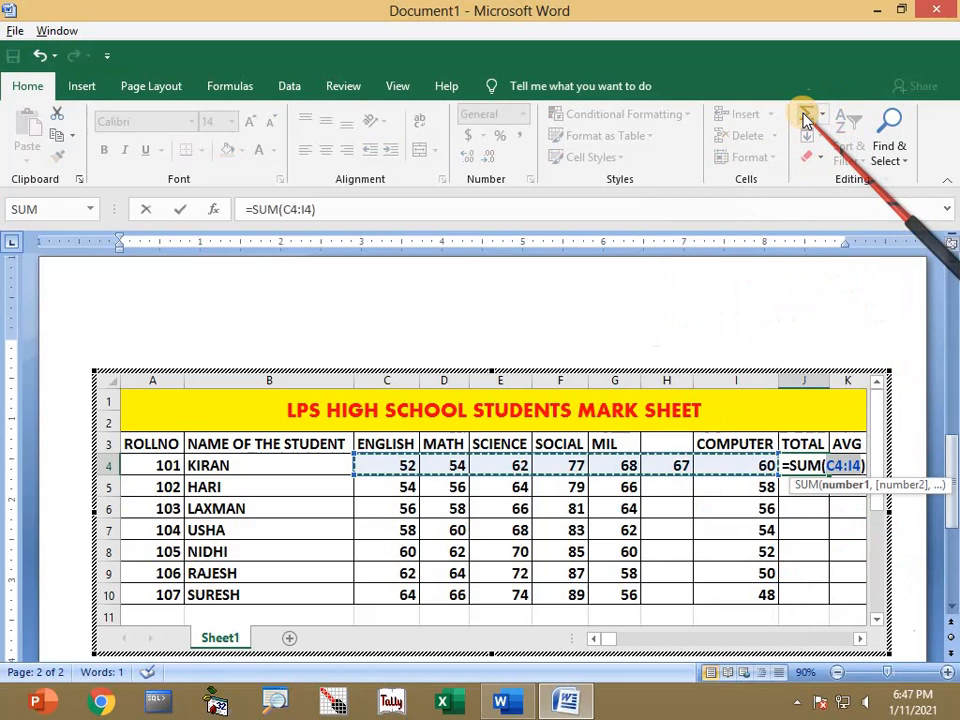
left_click(806, 118)
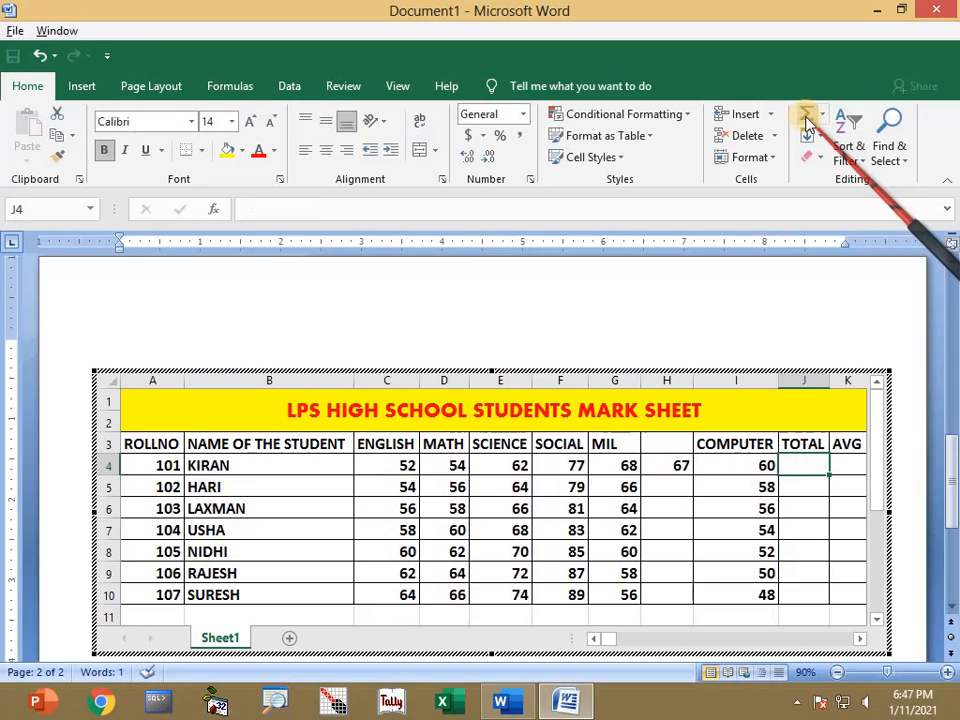
left_click(806, 118)
left_click(806, 118)
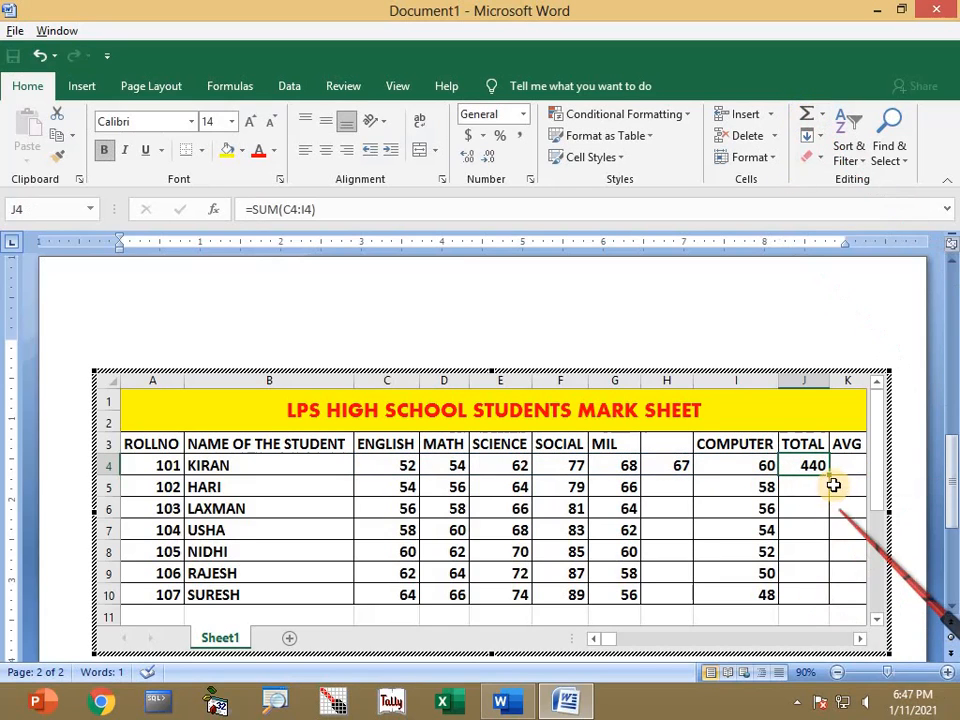
Fill the total in J4 down to J10 and enter the marks 56, 64, 74, 70, 75 and 75 in H5:H10
left_click_drag(830, 478, 838, 598)
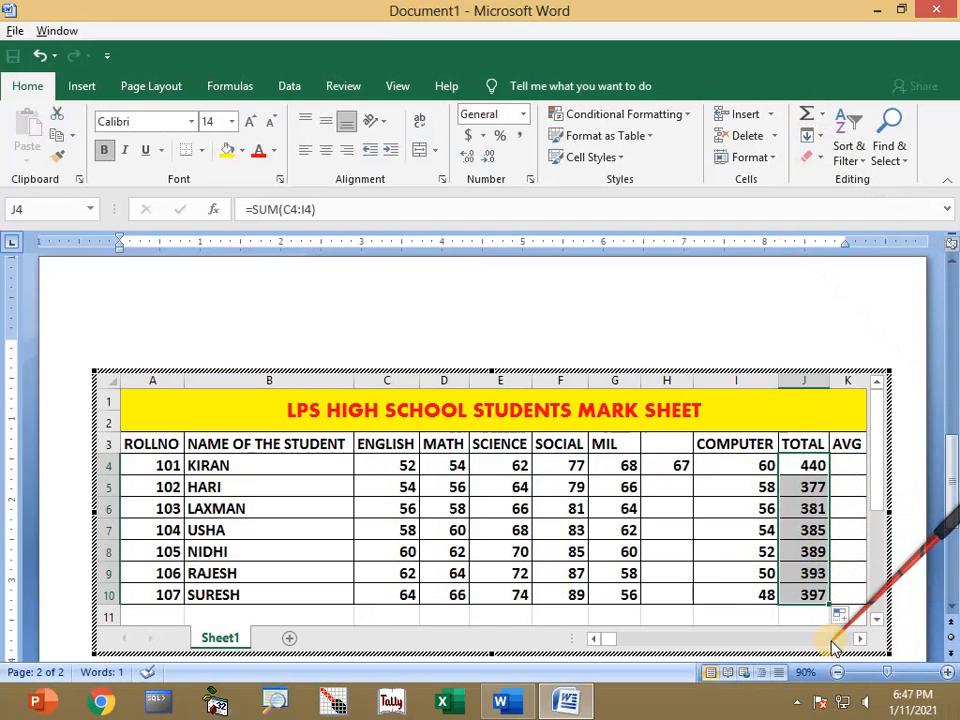
left_click(675, 489)
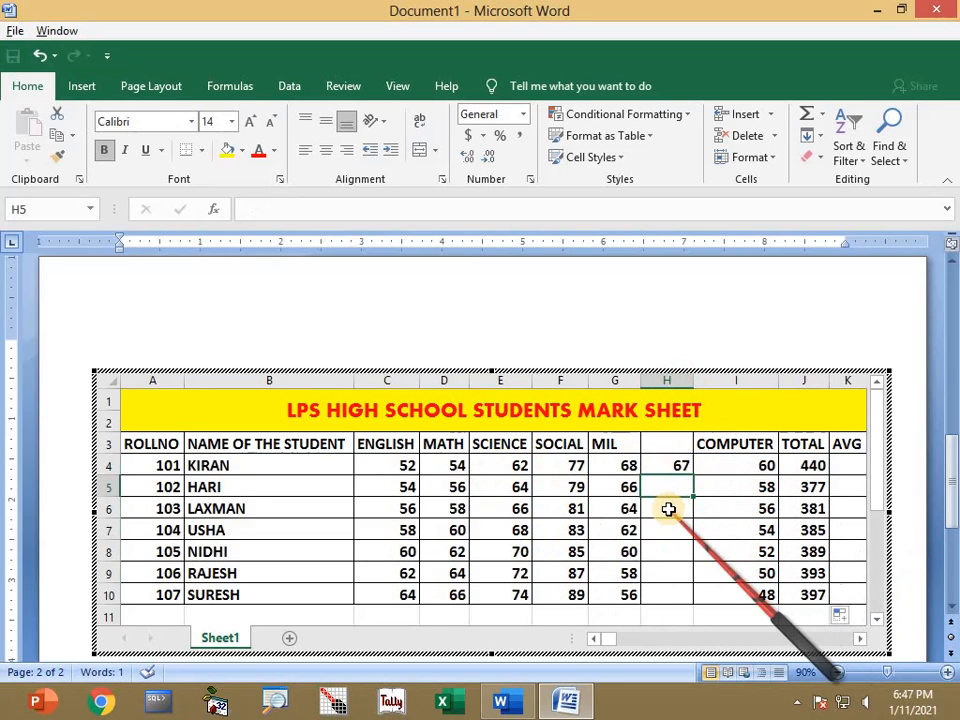
type("56")
key("Return")
type("64")
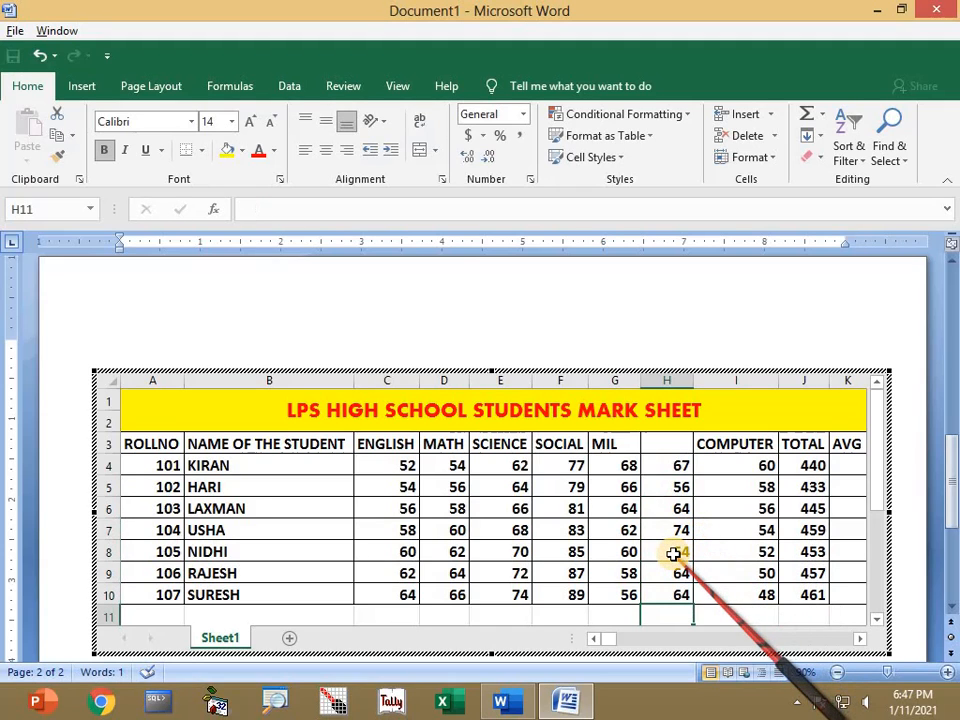
type("70")
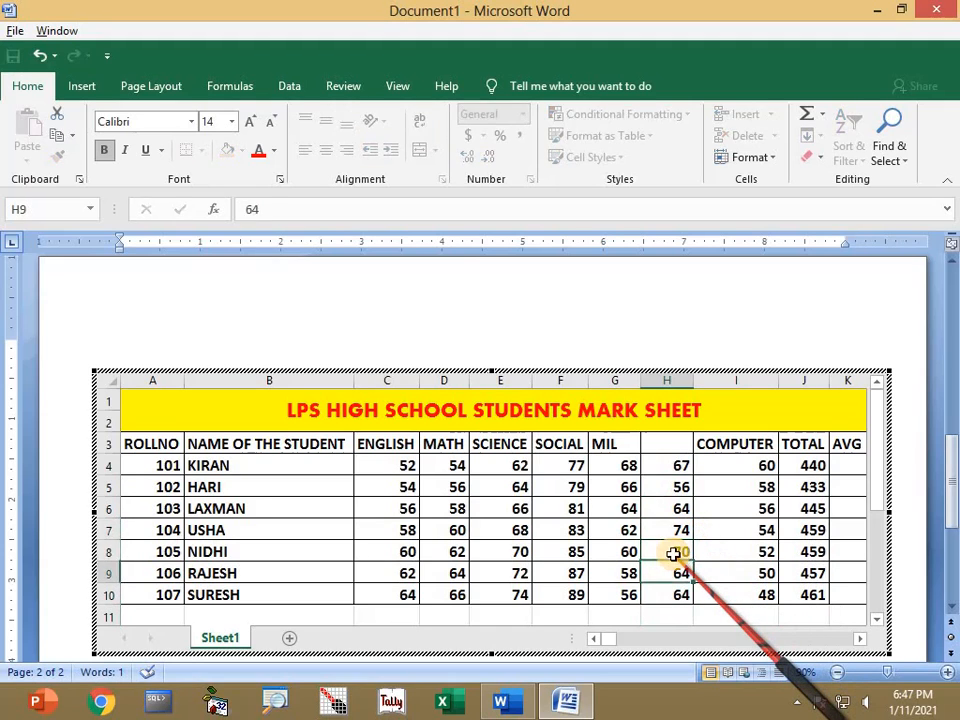
type("75")
key("Return")
type("7")
key("Return")
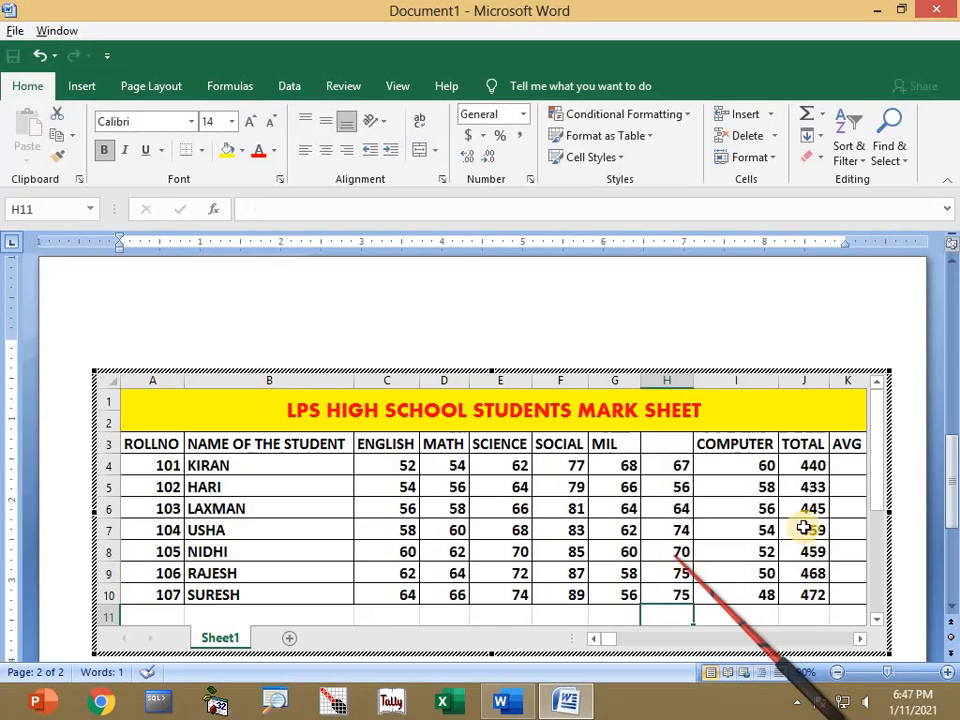
Clear the totals in J4:J10 and recalculate them all at once with AutoSum
left_click_drag(803, 465, 805, 585)
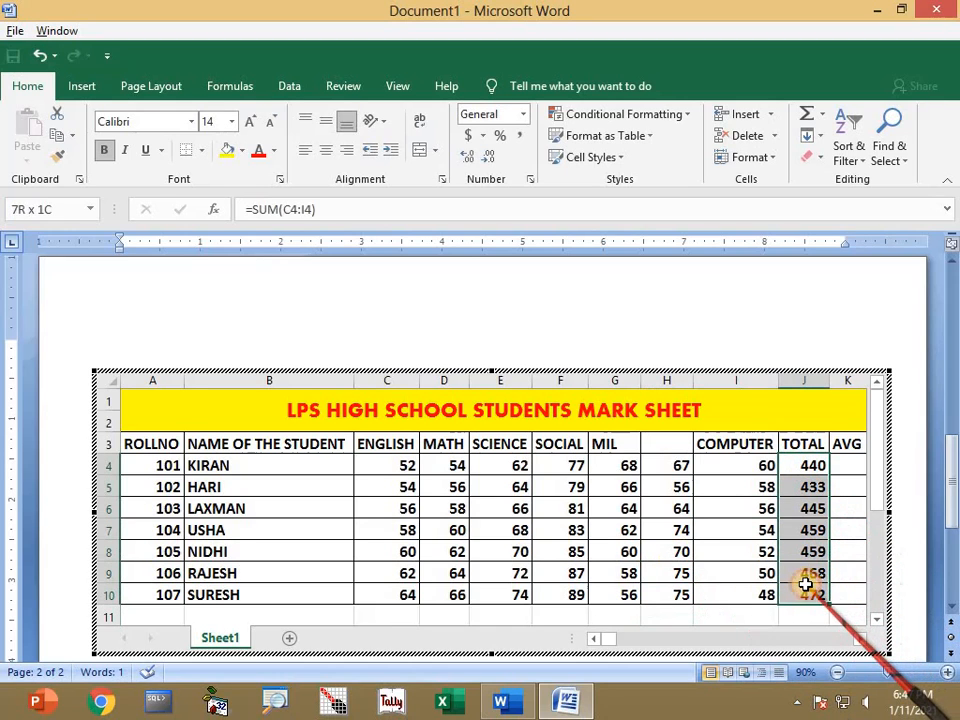
key("Delete")
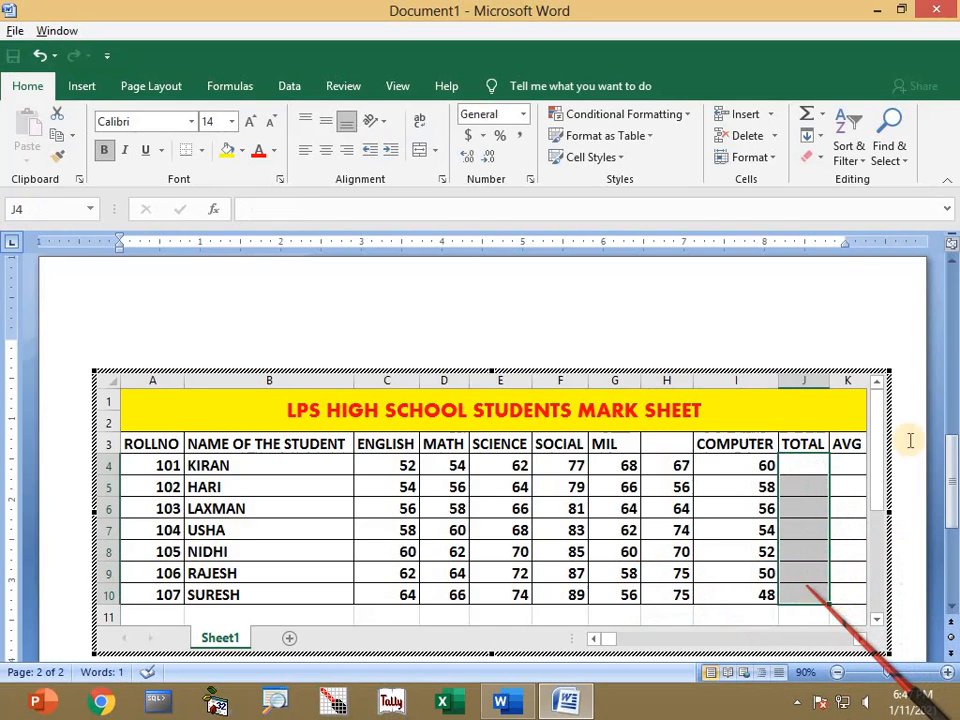
left_click(806, 118)
left_click(806, 118)
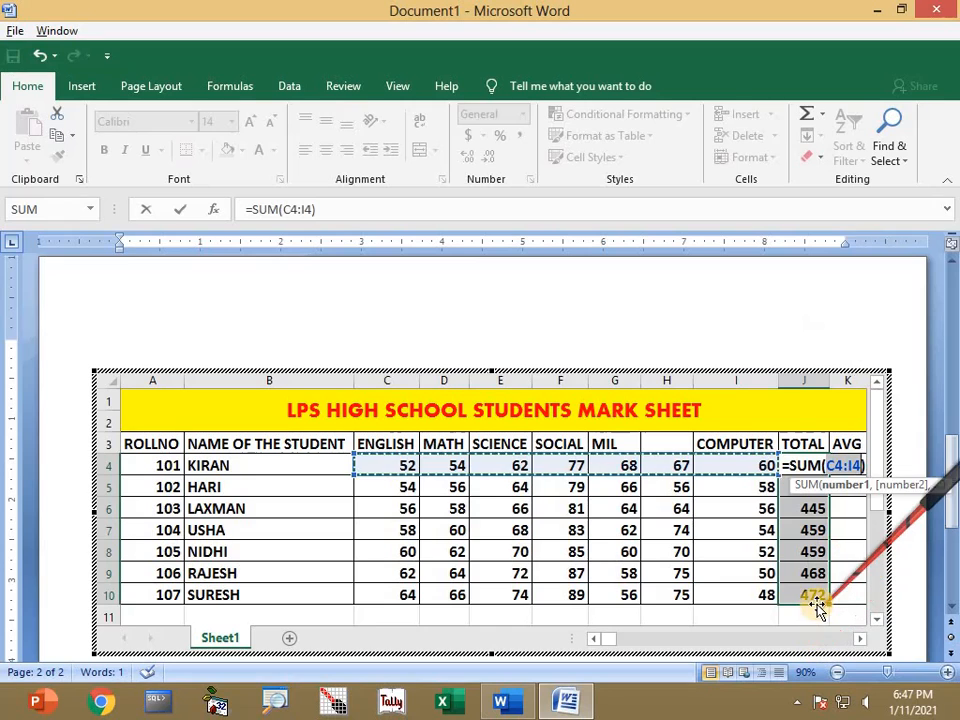
key("Return")
Clear the totals again, recalculate only the first student's total in J4 with AutoSum, and fill it down to J10
left_click_drag(808, 465, 818, 595)
key("Delete")
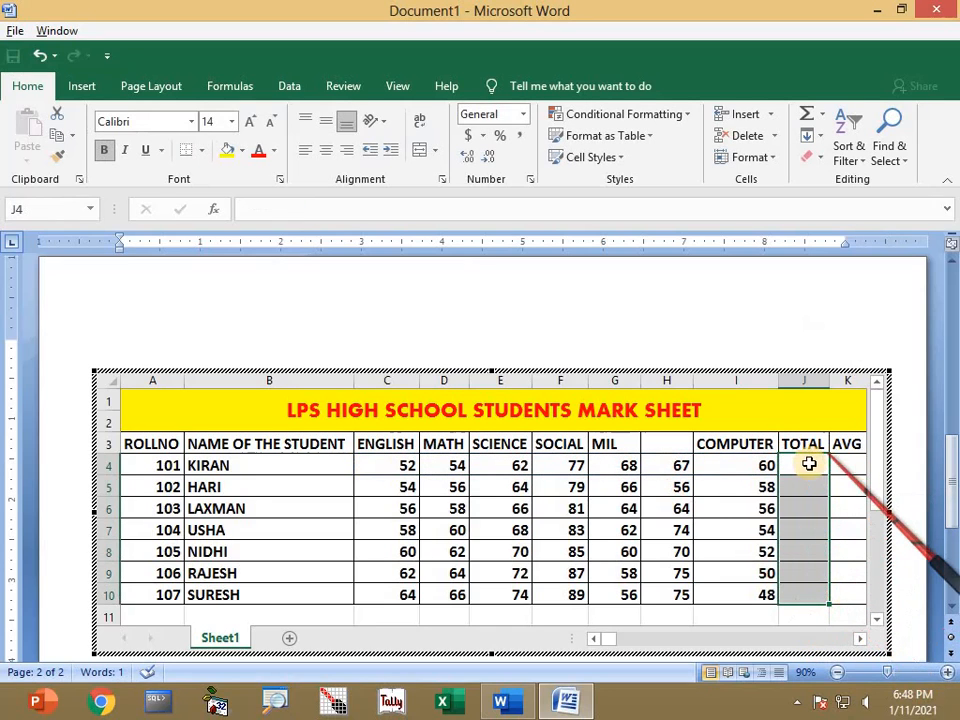
left_click(806, 465)
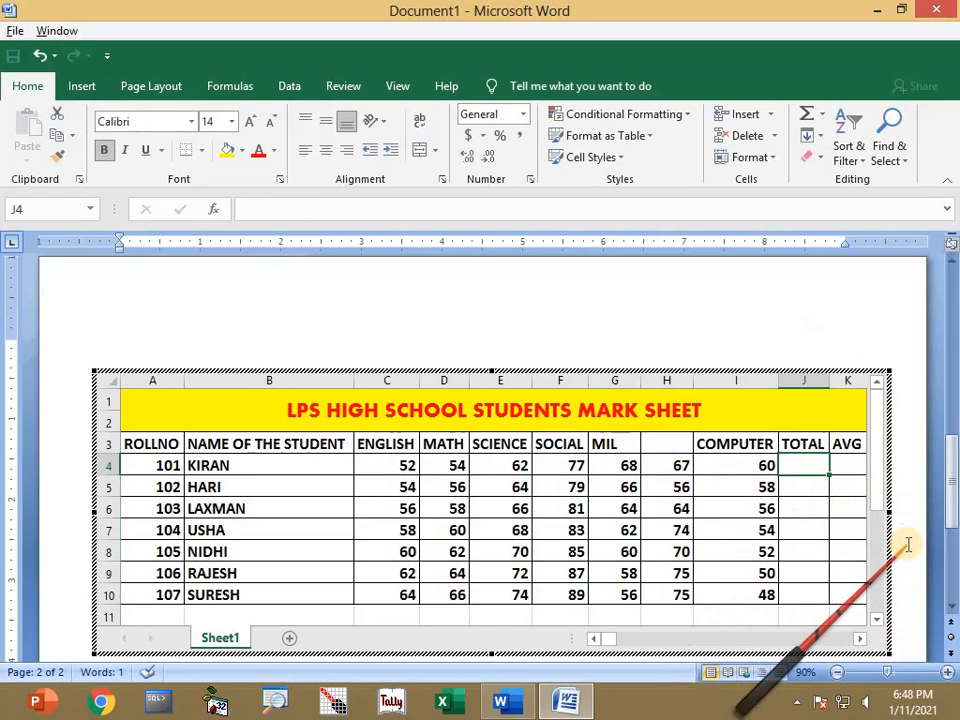
key("alt+equal")
key("ctrl+Return")
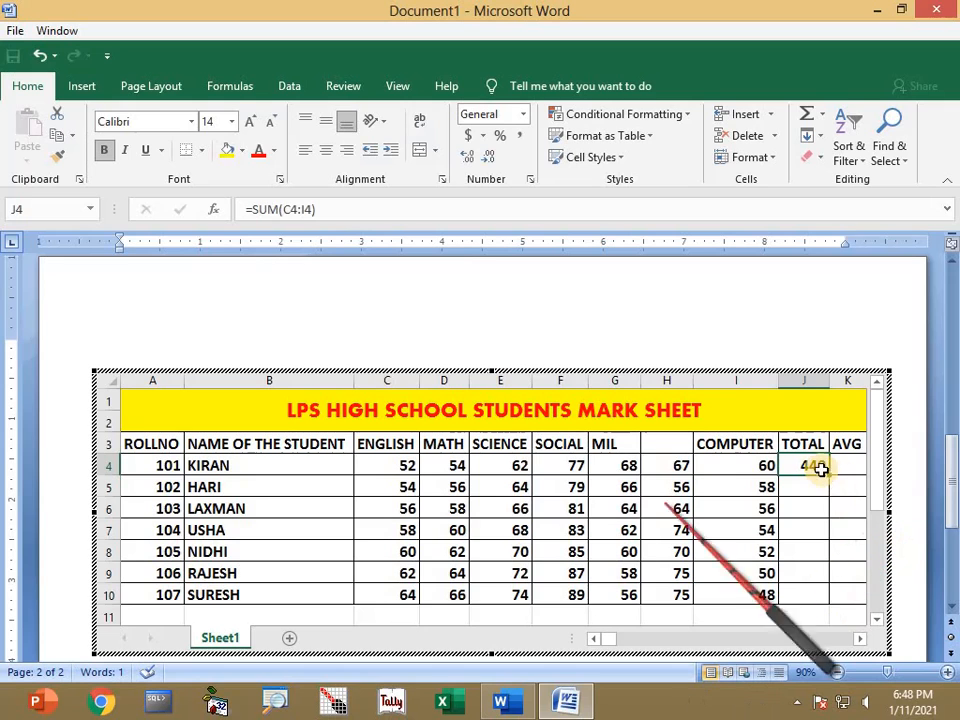
left_click_drag(829, 477, 827, 600)
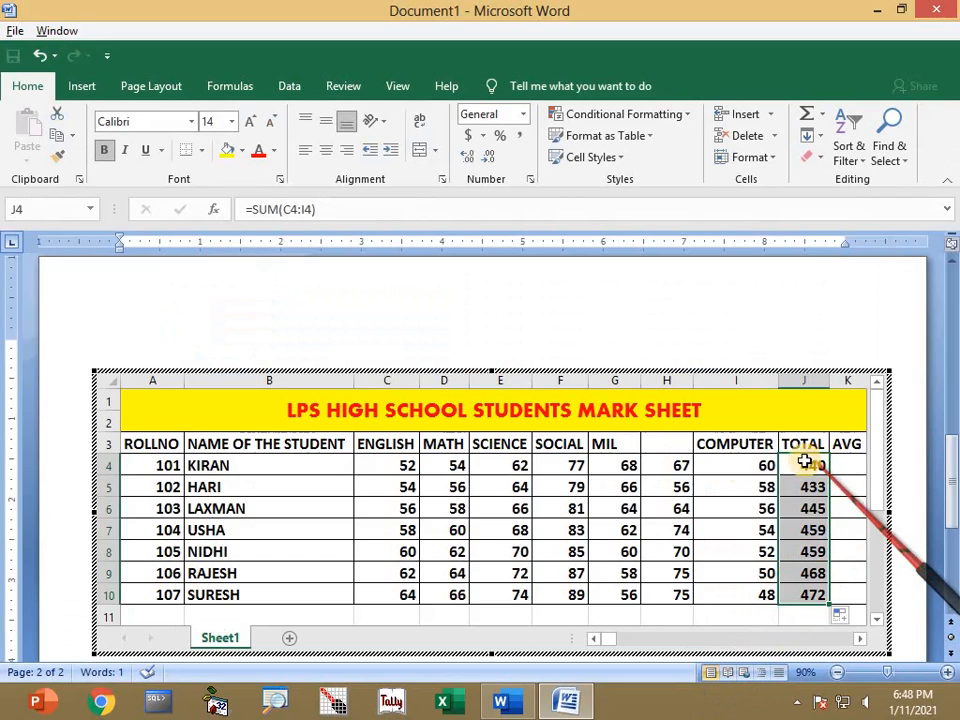
Clear the totals in J4:J10 and recalculate them with AutoSum over the selected range C4:J10, doing so twice
left_click_drag(801, 460, 825, 594)
key("Delete")
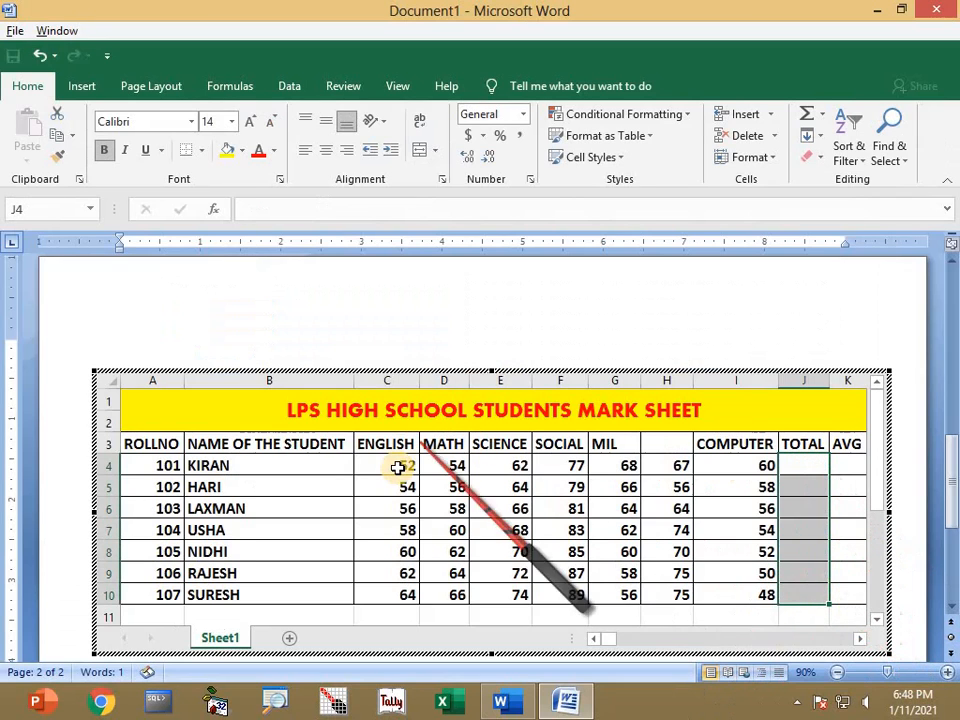
left_click_drag(400, 466, 812, 602)
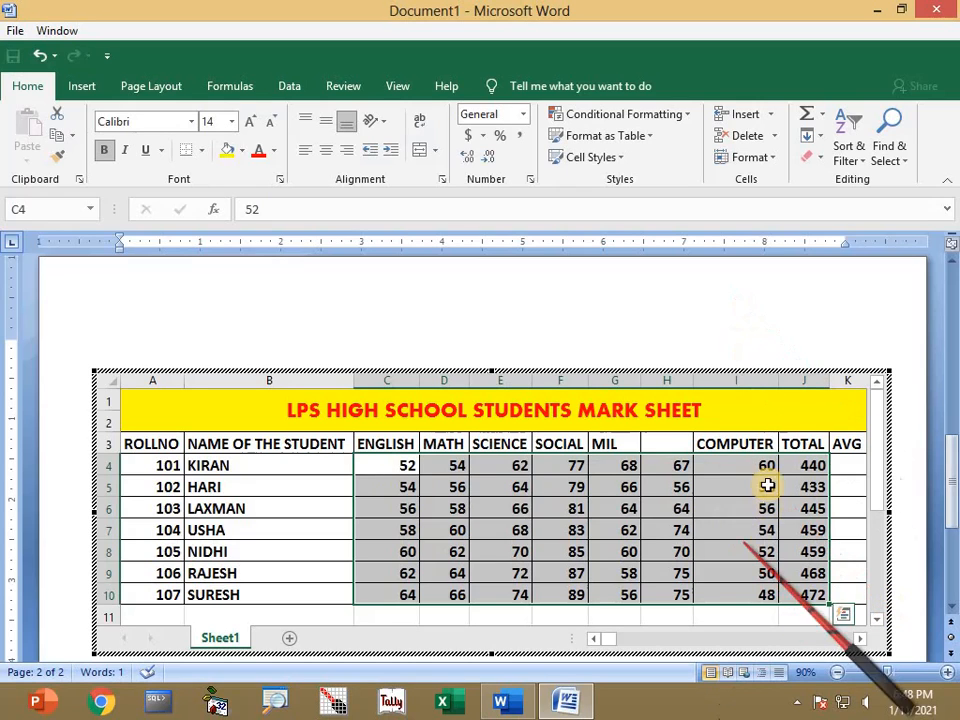
left_click_drag(803, 465, 812, 594)
key("Delete")
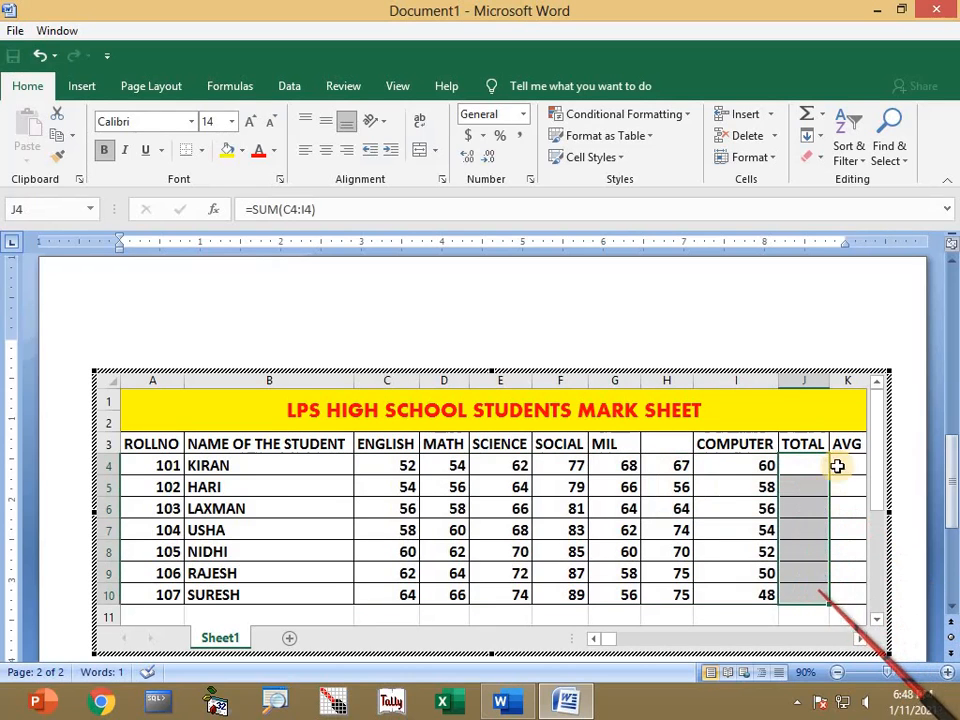
left_click_drag(403, 463, 772, 596)
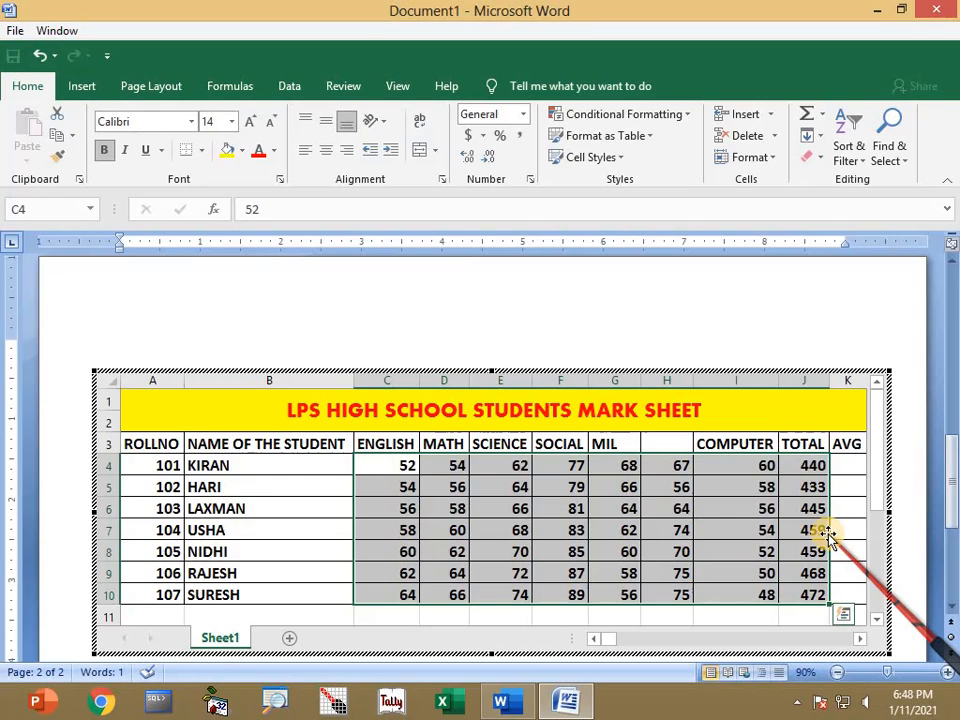
Change the first student's marks to English 67, Science 78, Social 75, MIL 54, and 64 in H4
left_click(407, 465)
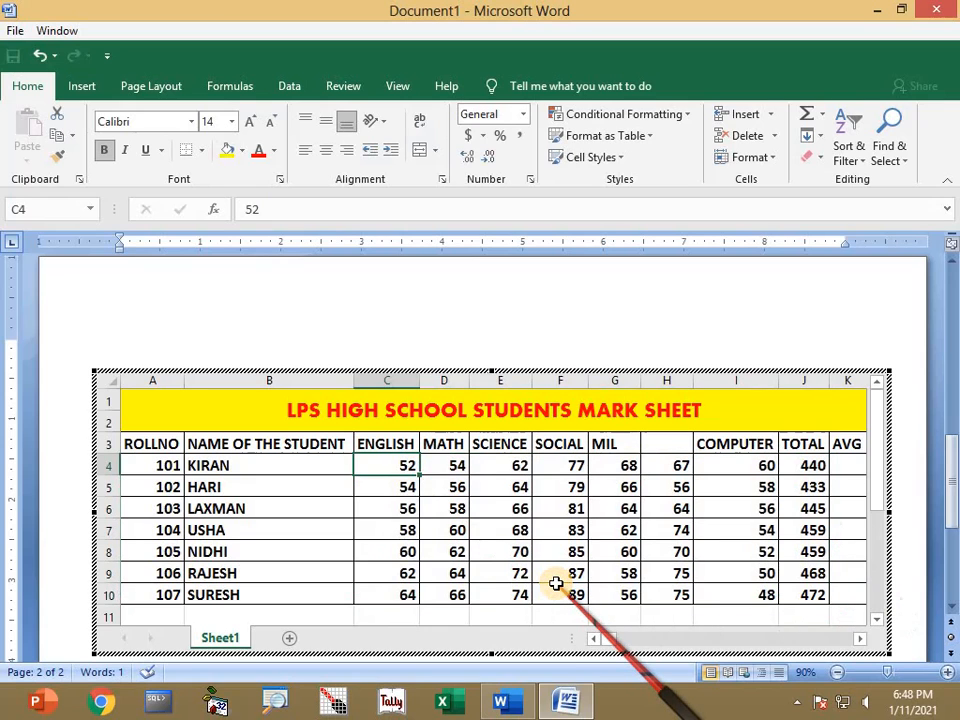
type("67")
key("Tab")
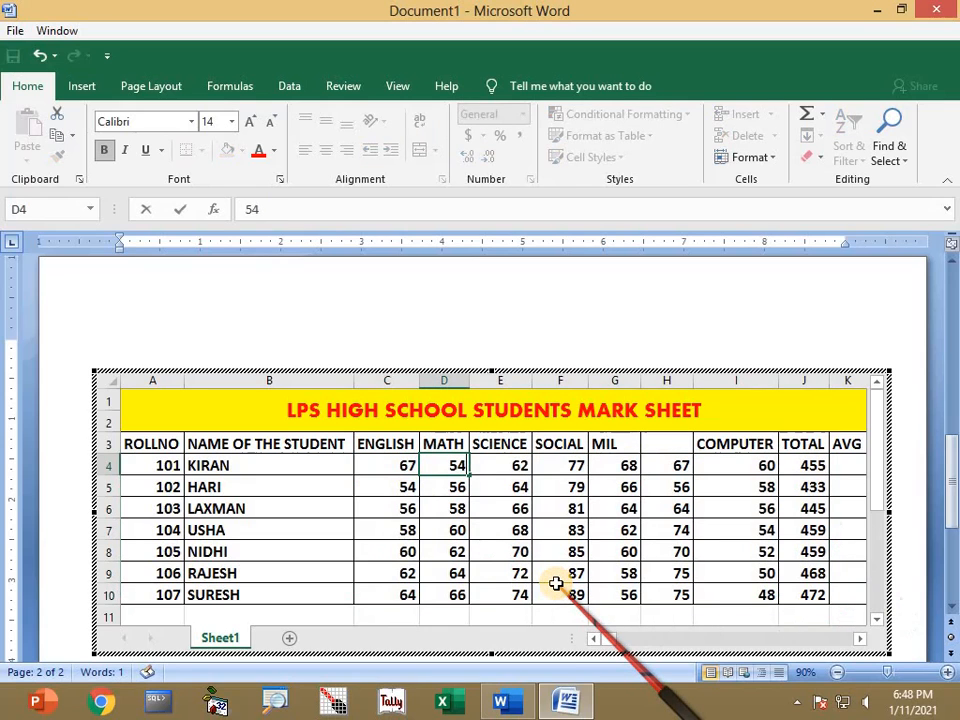
key("Tab")
type("78")
key("Tab")
type("75")
type("54")
key("Tab")
type("645")
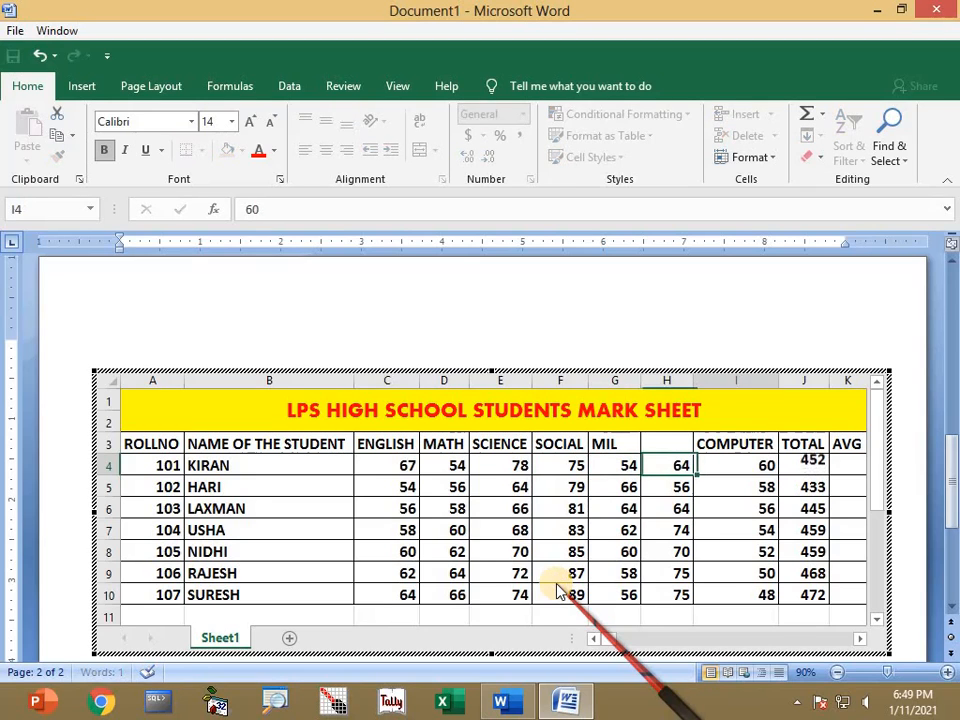
key("Tab")
Enter the heading DRAWING in H3 and widen column H to fit it
left_click(657, 446)
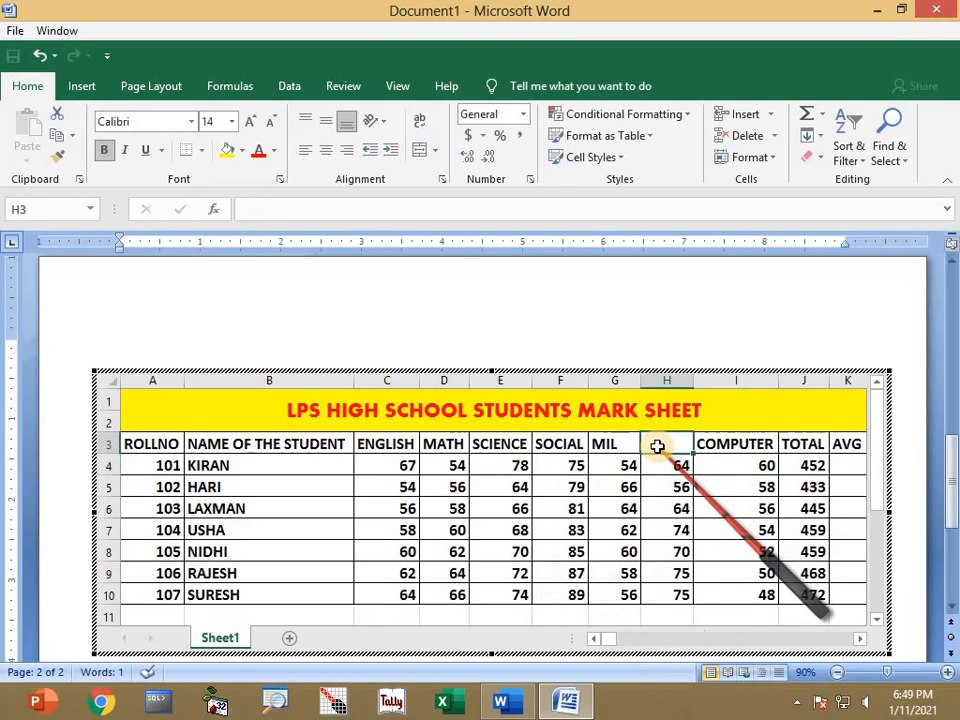
type("DR")
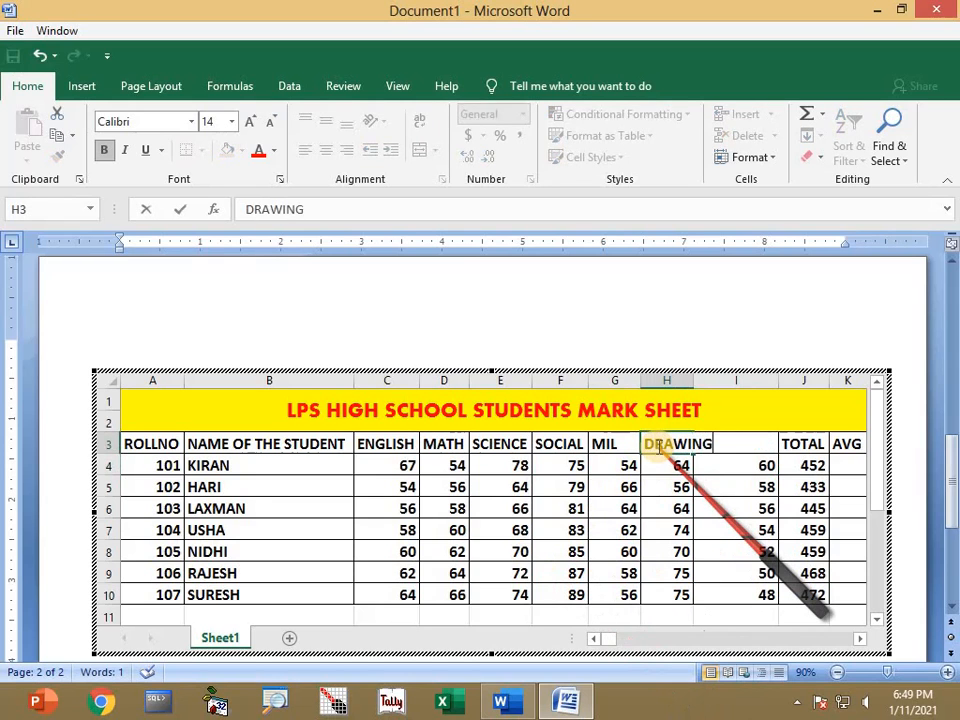
type("AWING")
key("Tab")
left_click_drag(692, 380, 720, 432)
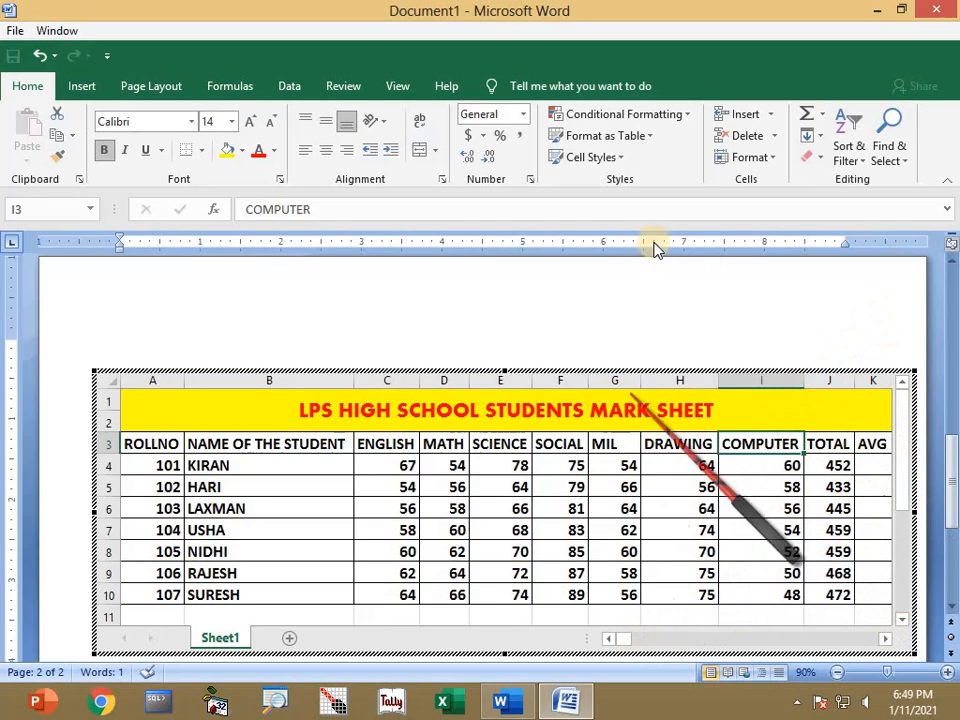
Leave the embedded spreadsheet and set the document's paper size to Legal, 8.5" x 14"
left_click(553, 340)
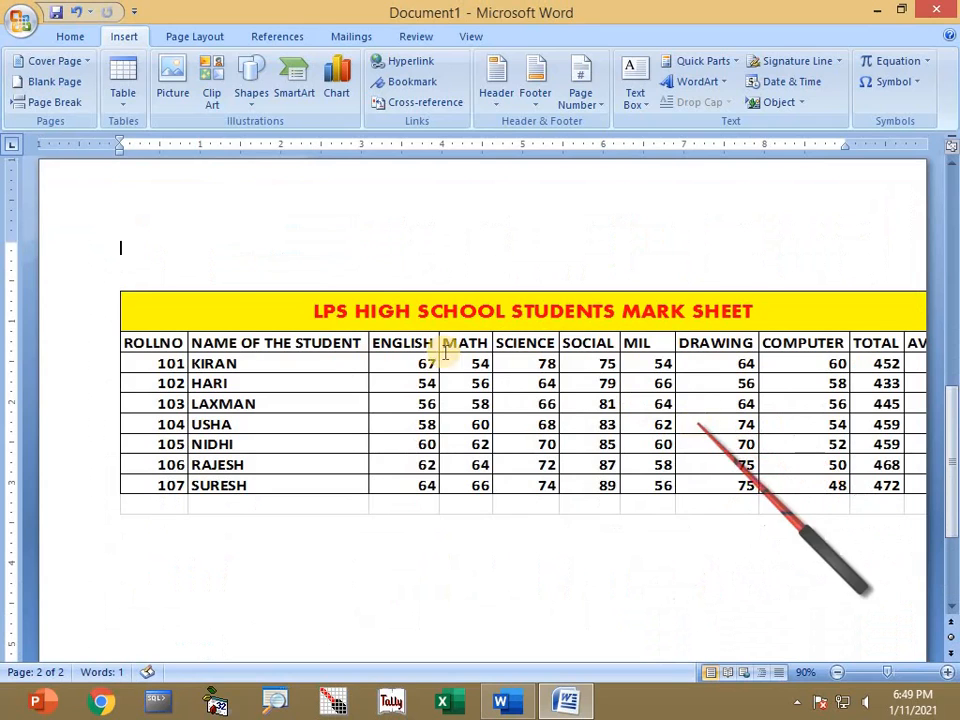
left_click(185, 36)
left_click(162, 81)
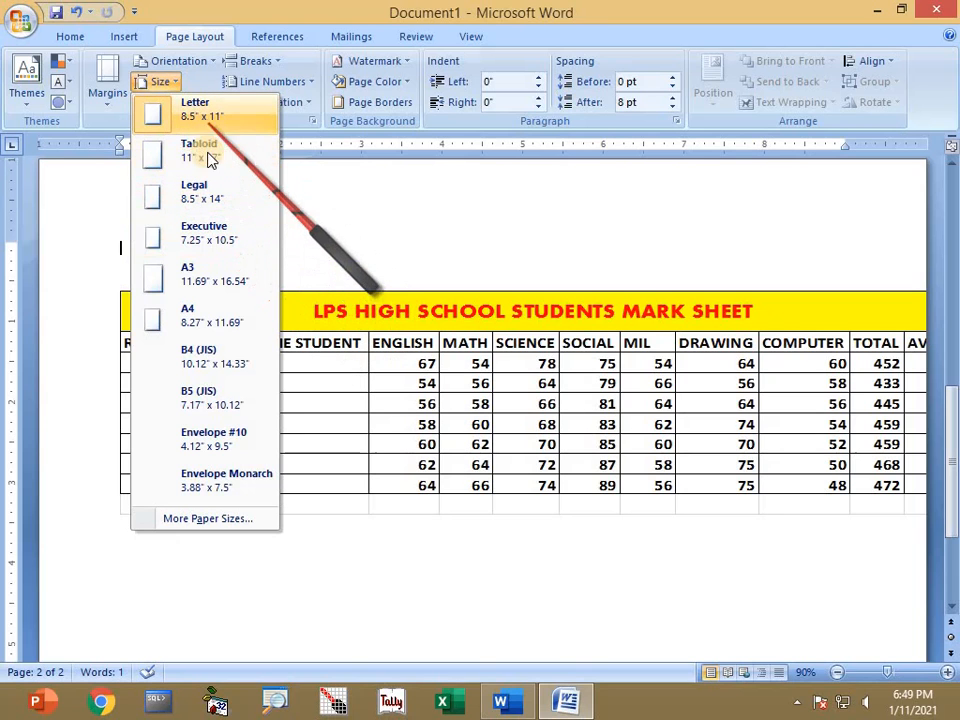
left_click(223, 203)
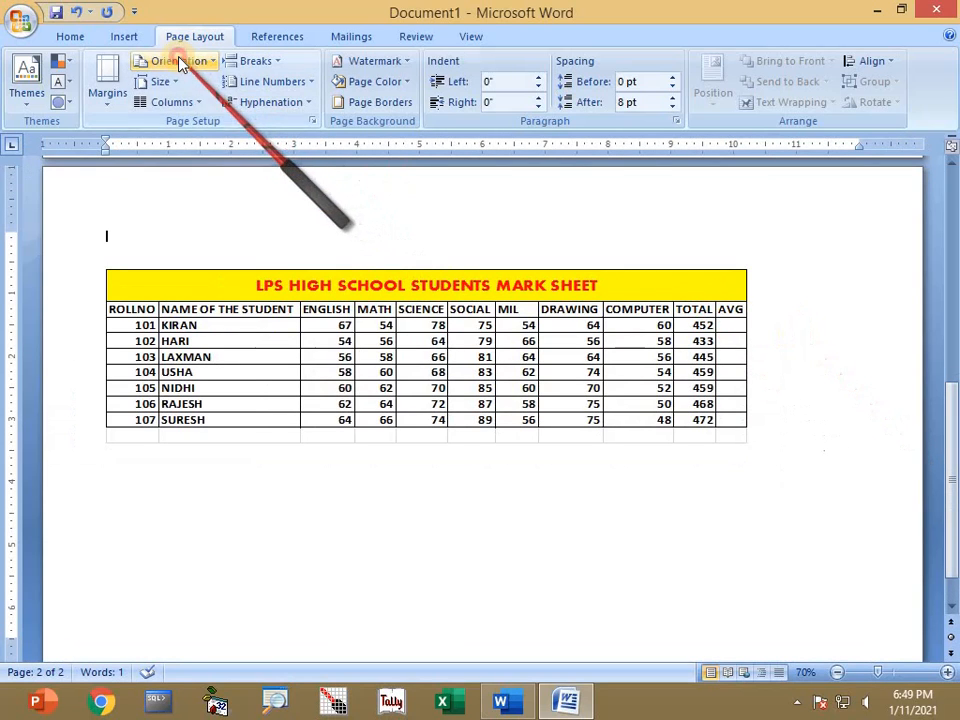
Switch the paper size to Letter for comparison and set it back to Legal
left_click(180, 62)
left_click(178, 62)
left_click(160, 82)
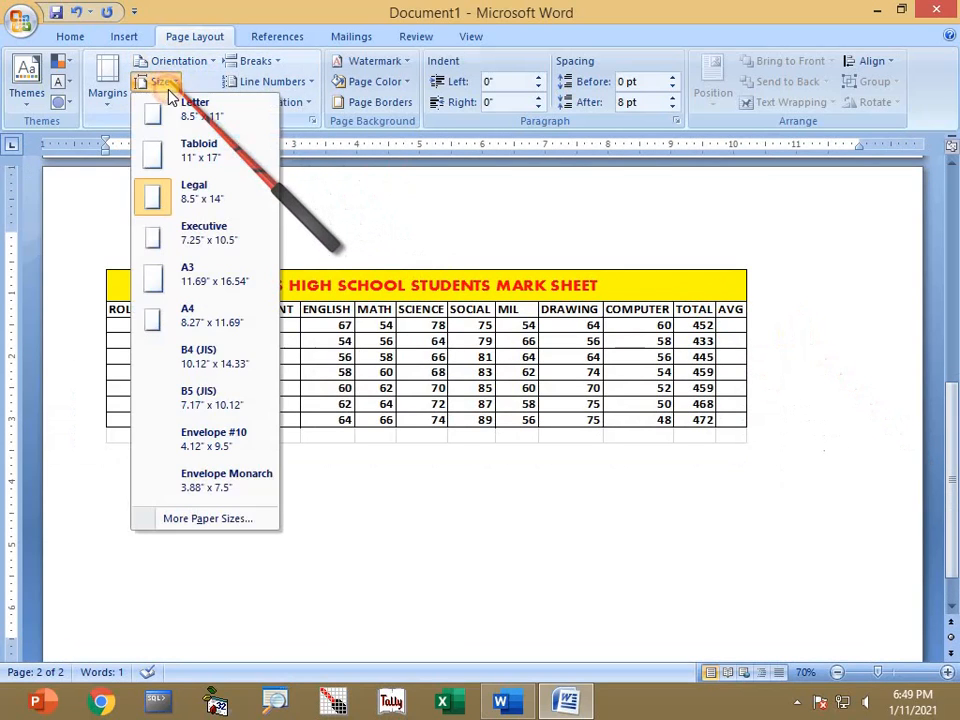
left_click(163, 100)
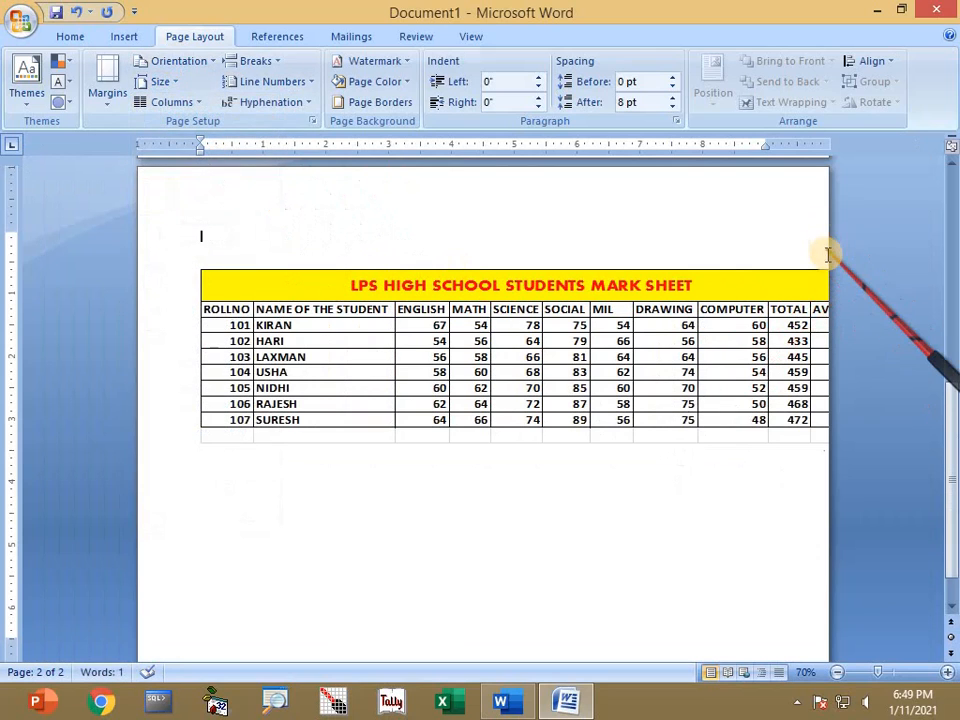
left_click(160, 82)
left_click(180, 197)
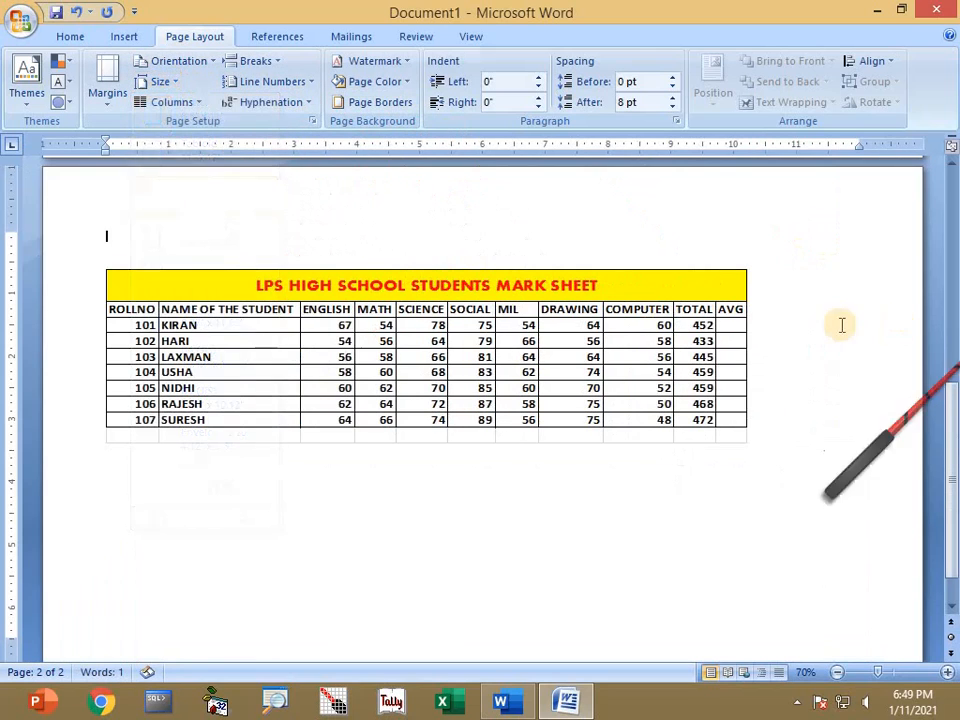
Widen the embedded mark sheet's frame out to column M and calculate the first student's average in K4 as =J4/7
double_click(569, 370)
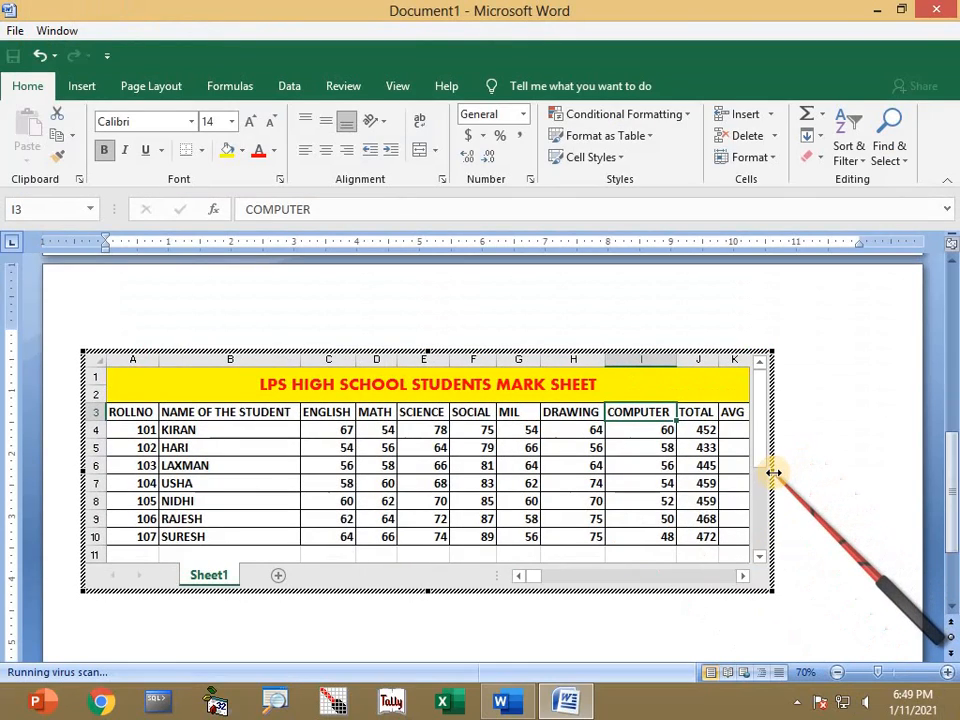
left_click_drag(818, 472, 787, 408)
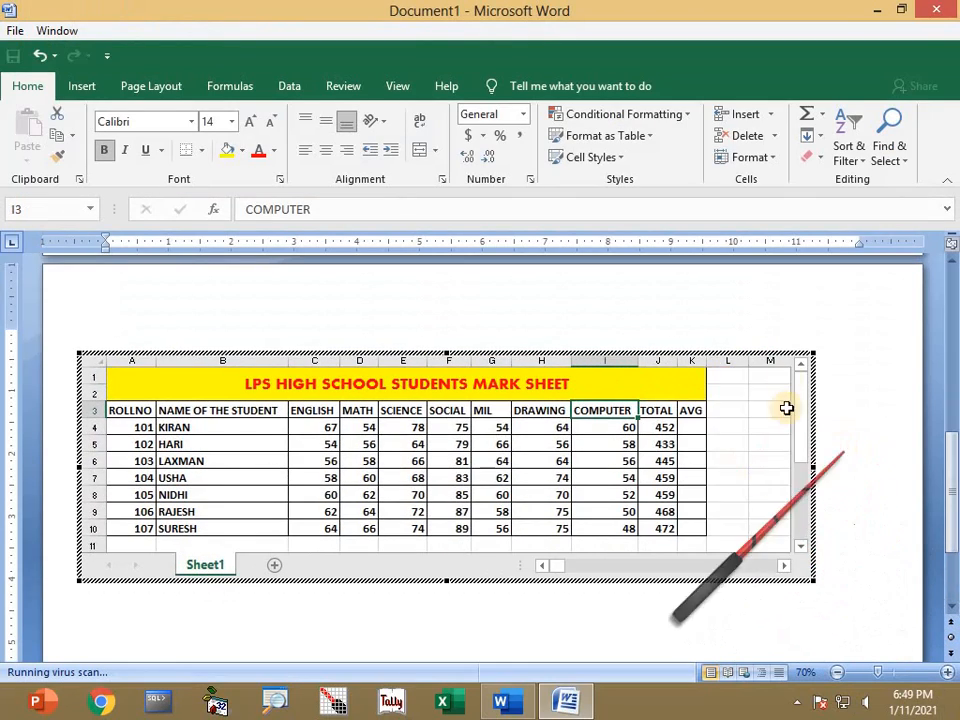
left_click(690, 427)
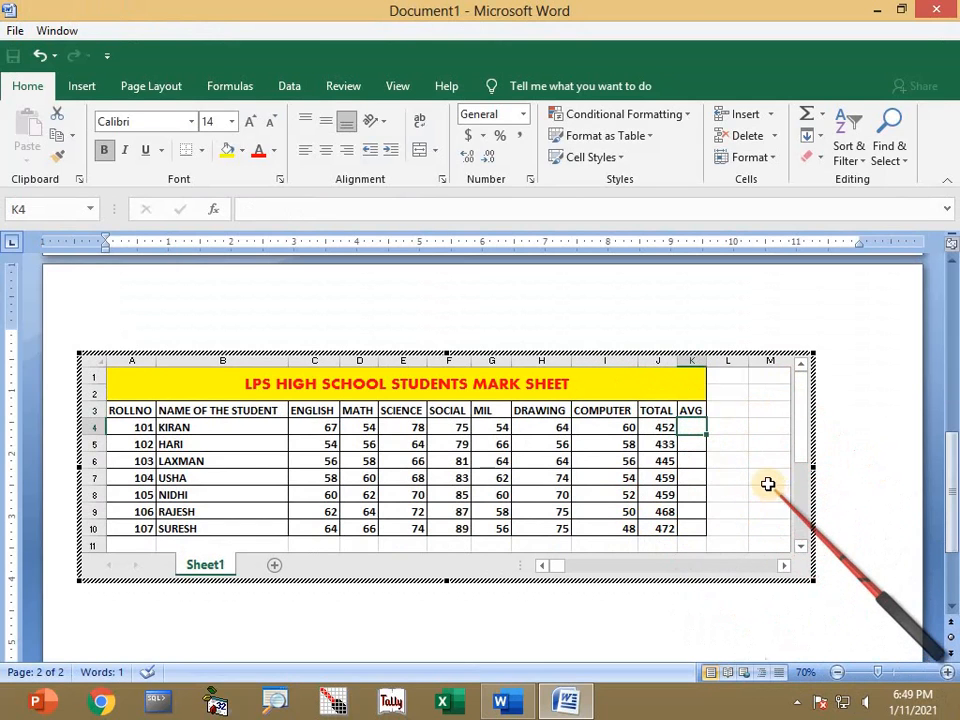
scroll(571, 539, "down", 1)
scroll(574, 540, "up", 3)
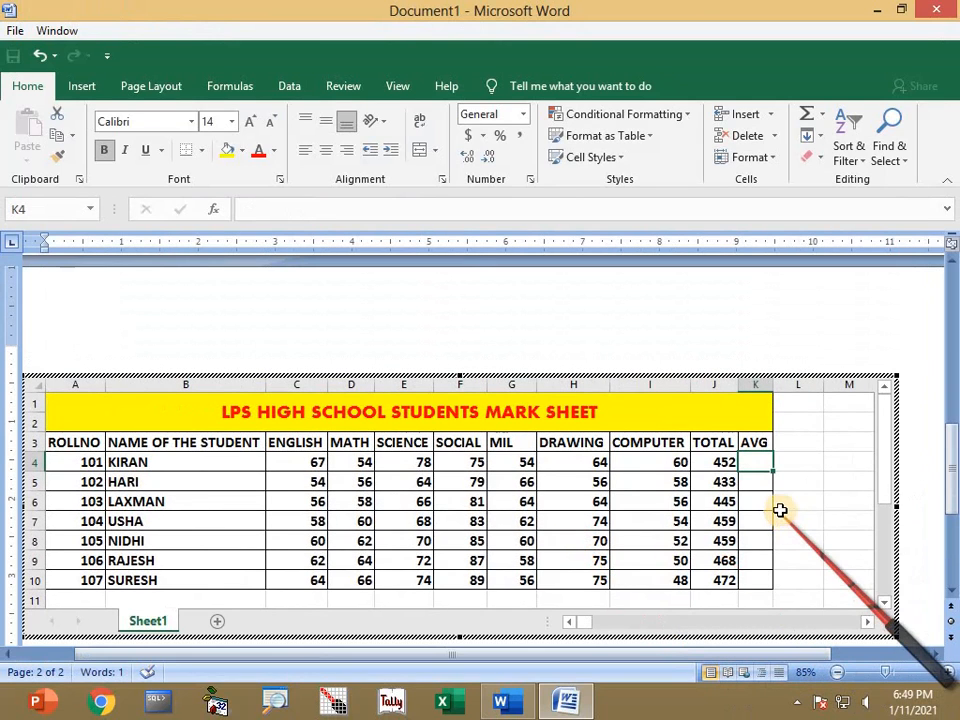
type("=")
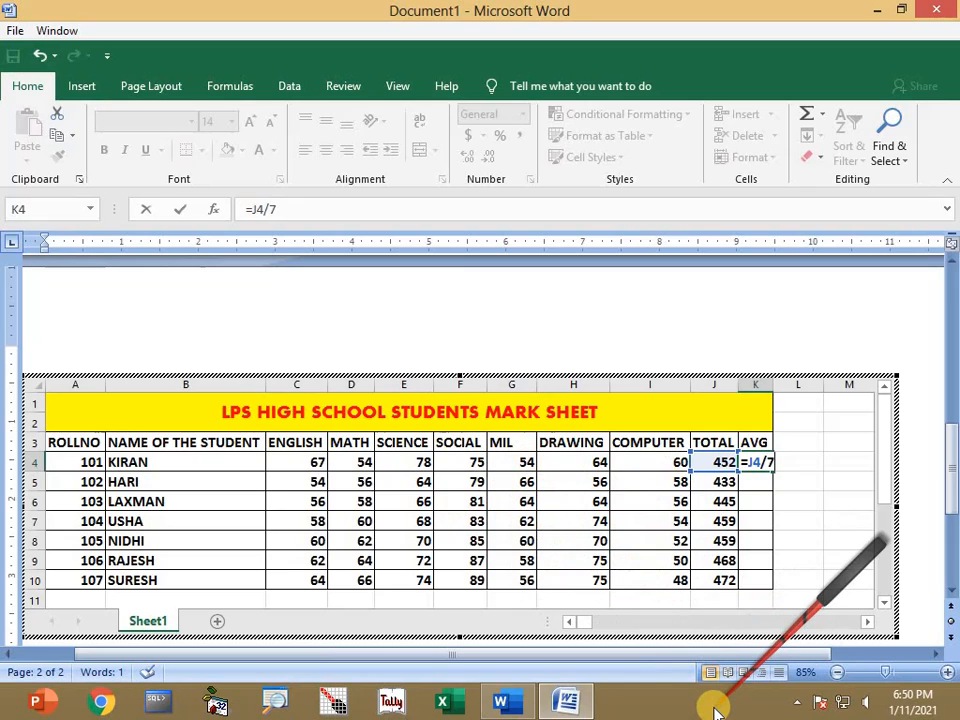
key("Return")
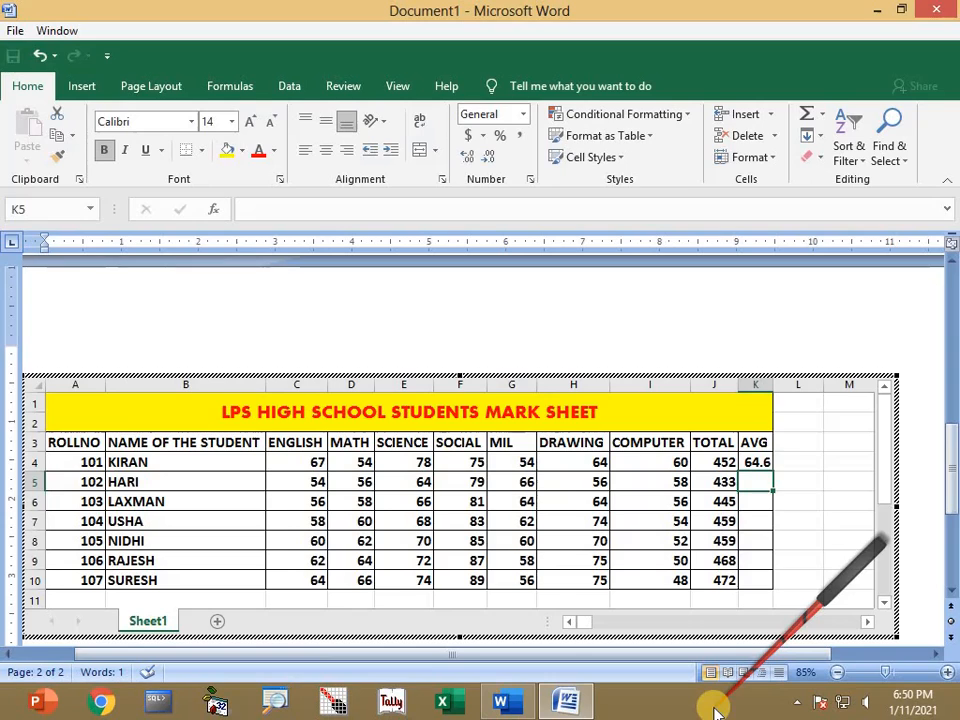
Switch to the "2nd semester 2020" Word document to consult the notes on the average formula
key("alt+Tab")
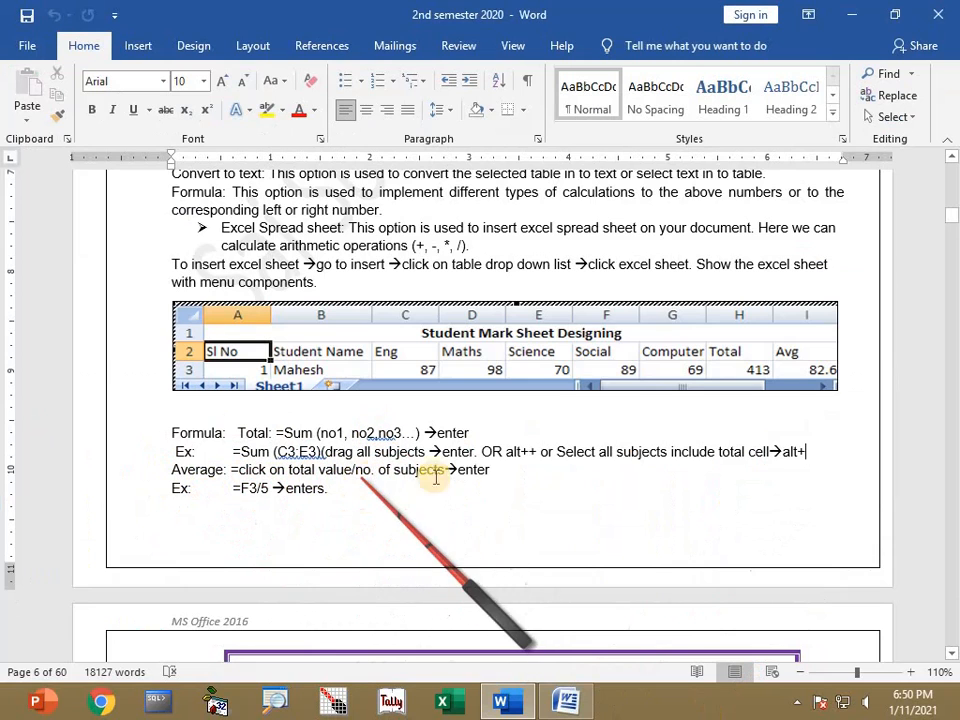
Return to Document1, calculate the first student's average in K4 as =J4/7 and fill it down to K10
key("alt+Tab")
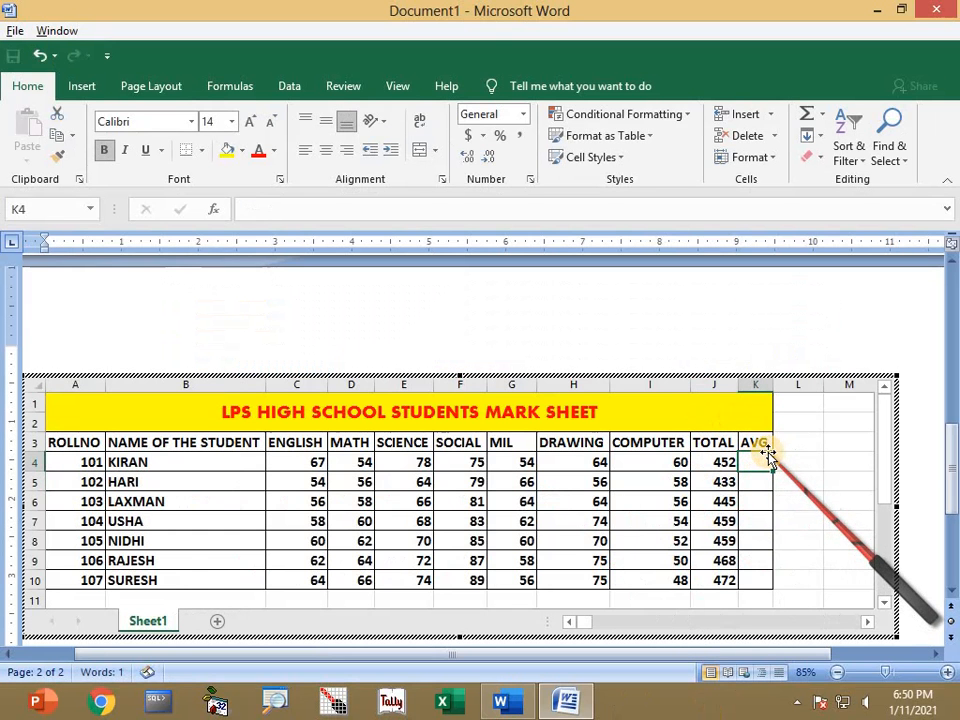
type("=")
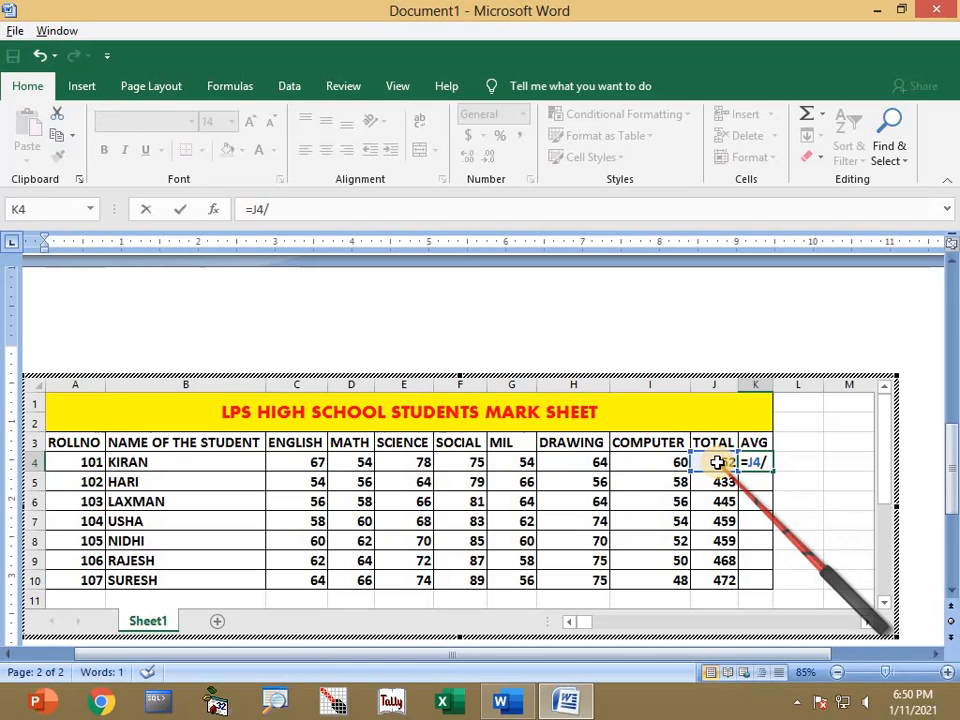
key("Return")
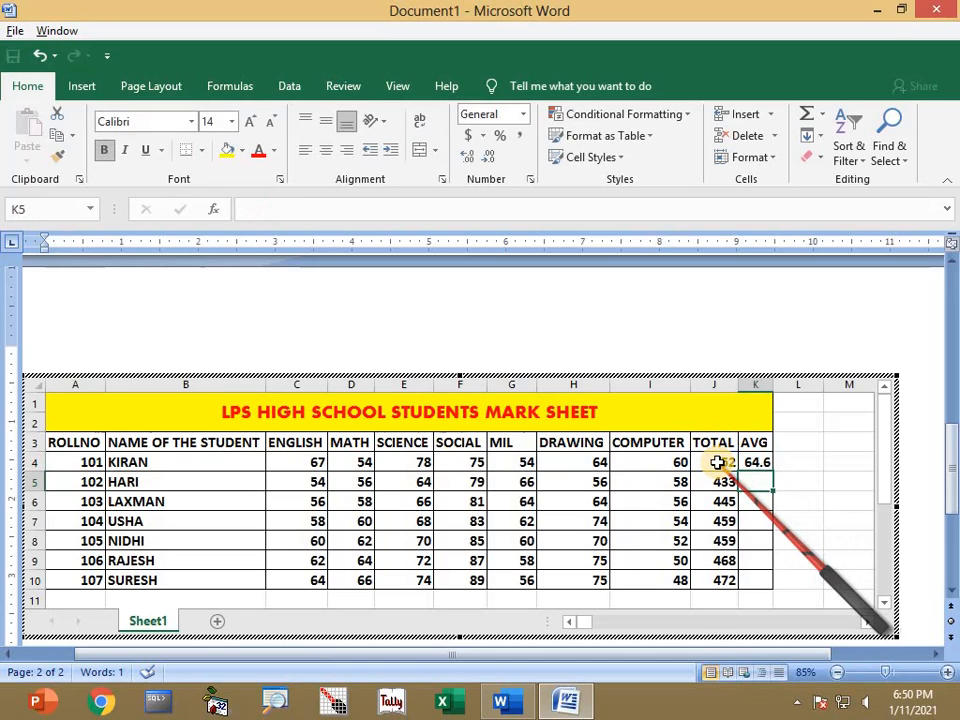
left_click(748, 461)
left_click_drag(772, 472, 900, 615)
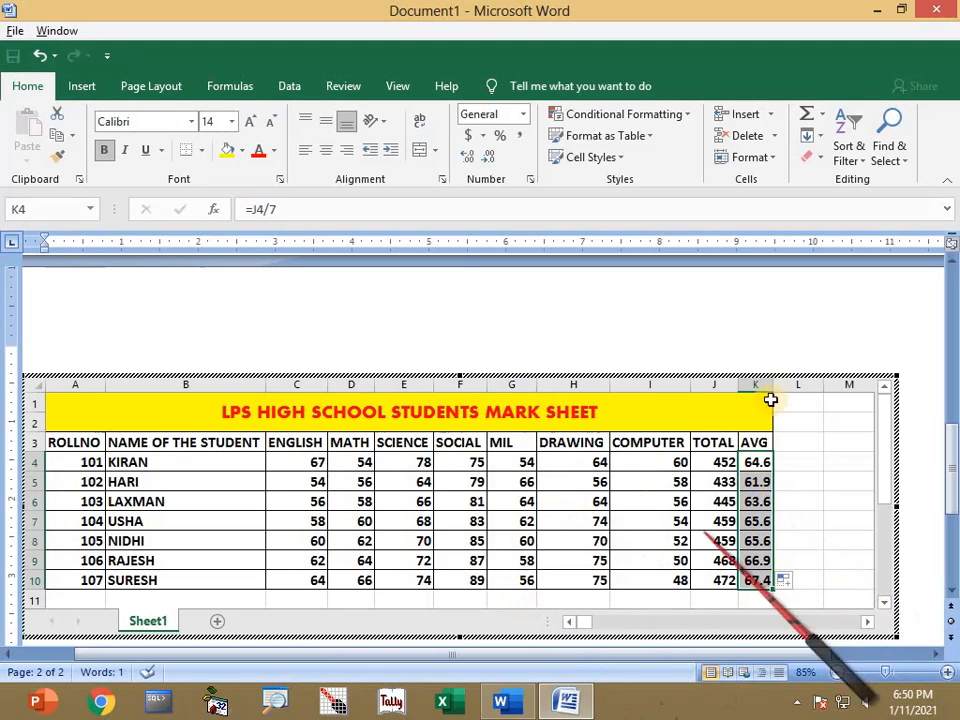
Widen the AVG column and reduce the averages in K4:K10 to two decimal places
left_click_drag(773, 384, 793, 420)
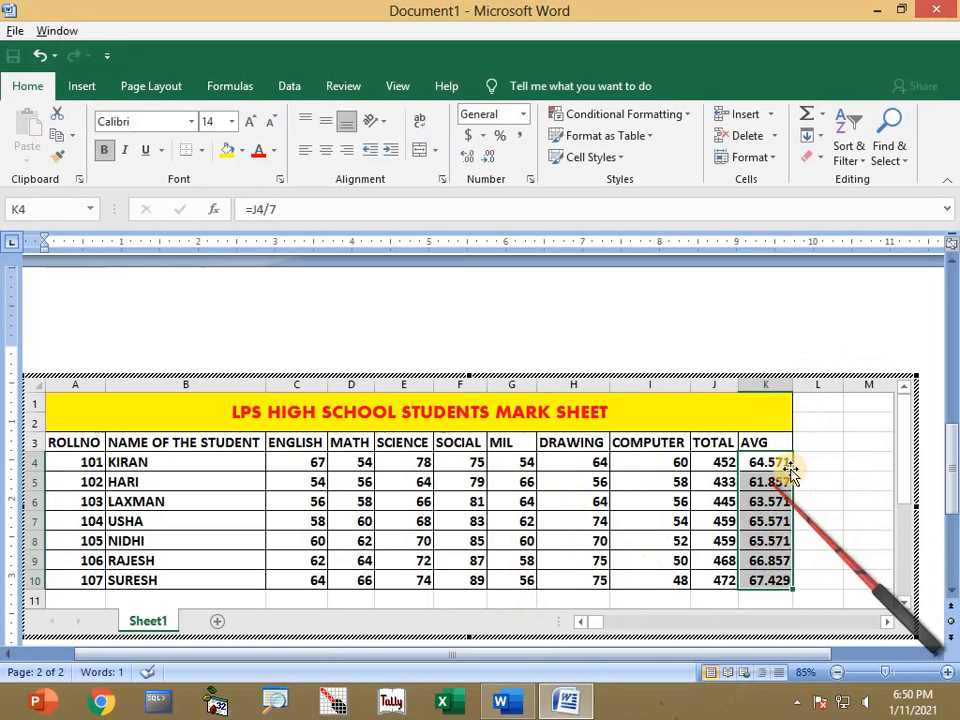
left_click(489, 160)
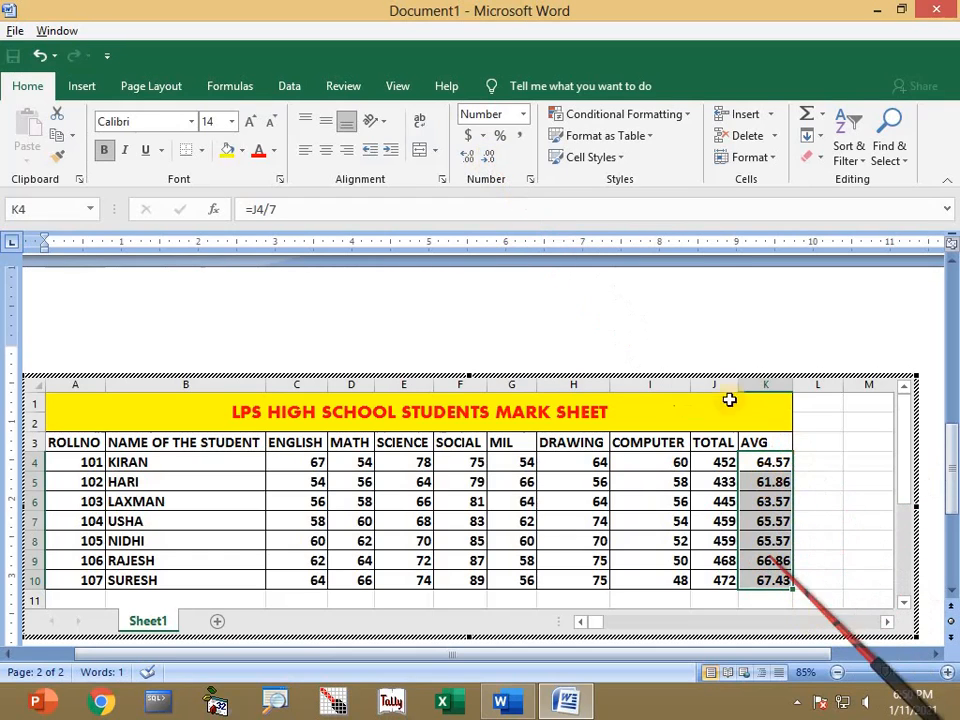
left_click(491, 159)
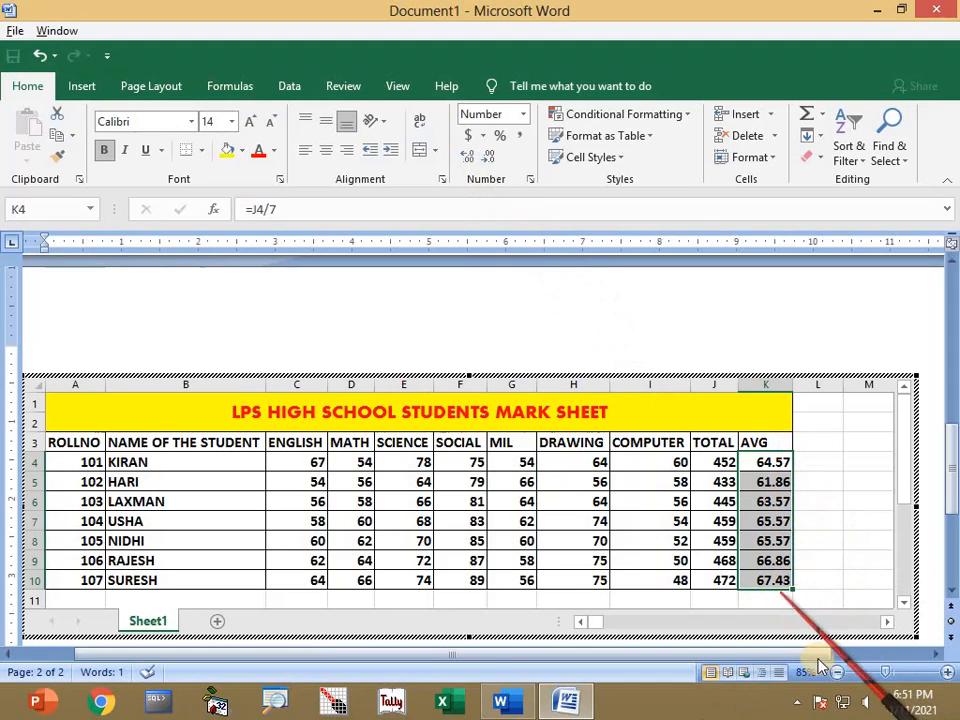
Clear the averages in K4:K10 and re-enter them by filling =J4/7 down from K4 to K10
left_click(754, 463)
left_click_drag(766, 463, 777, 584)
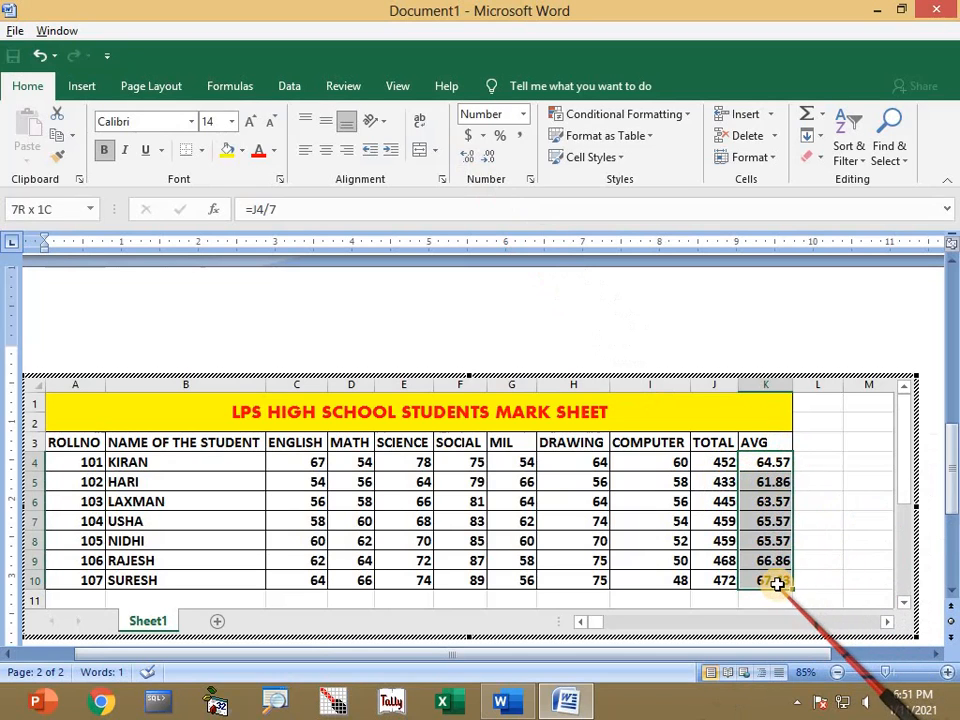
key("Delete")
left_click(749, 469)
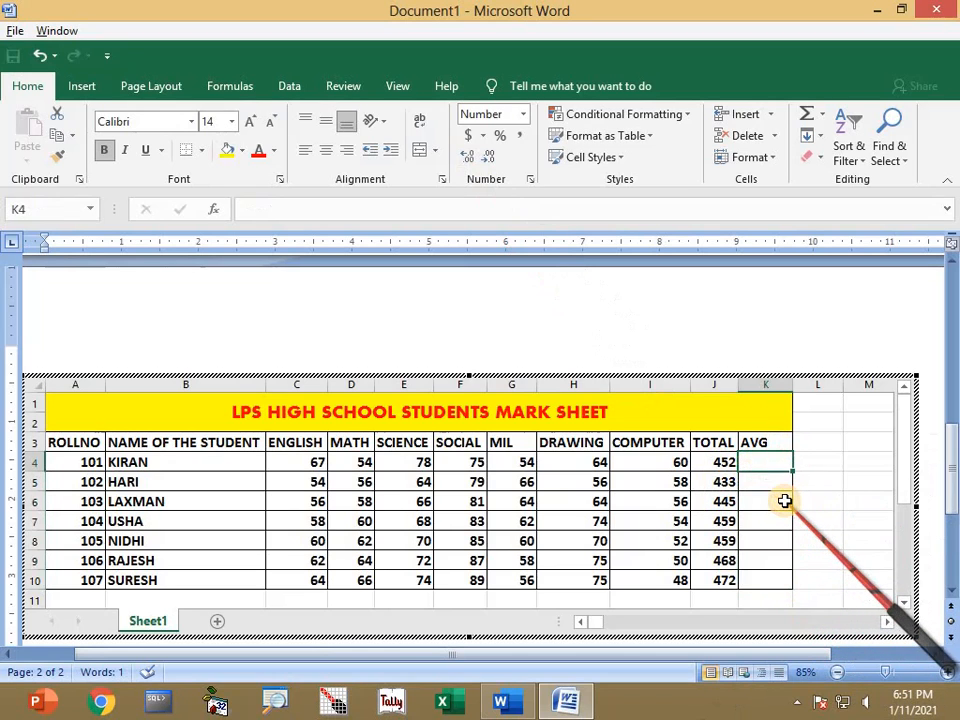
type("=")
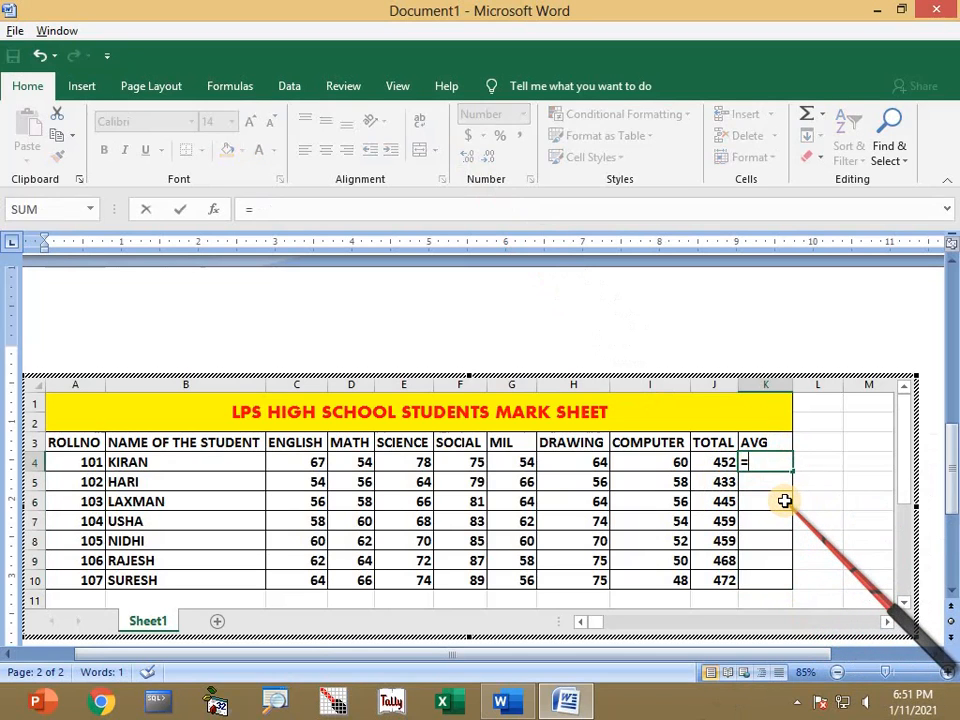
left_click(718, 459)
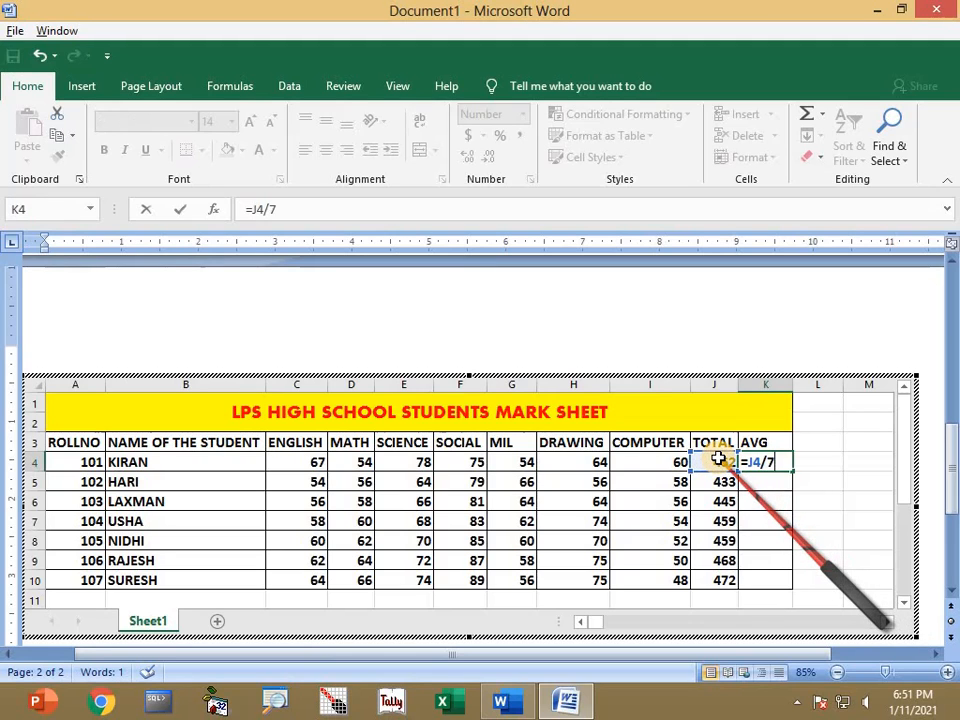
key("Return")
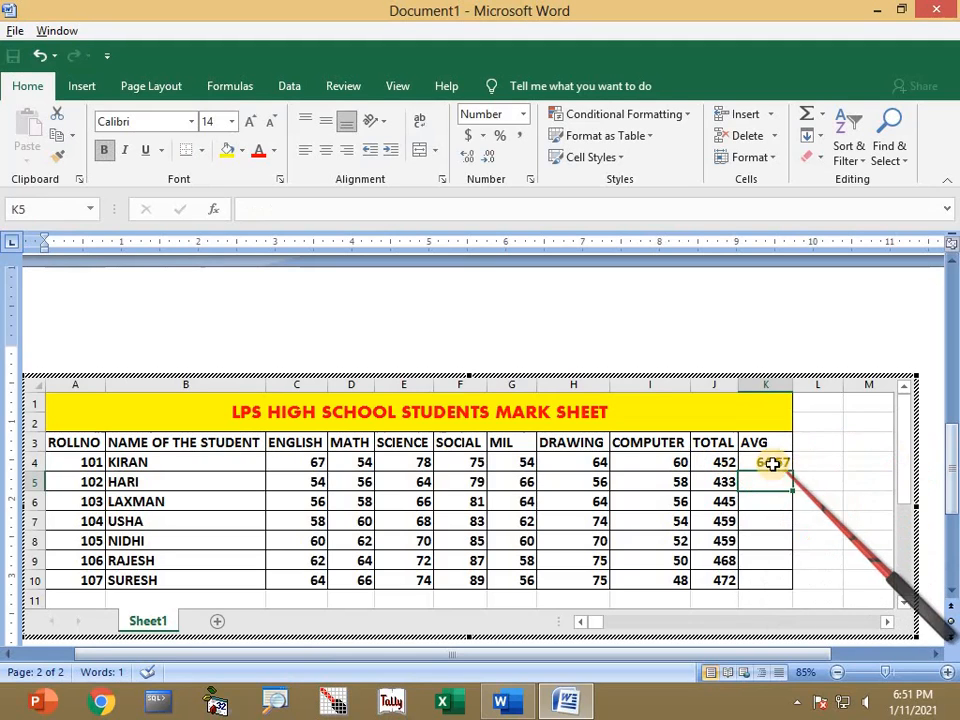
left_click(767, 462)
left_click_drag(791, 471, 793, 596)
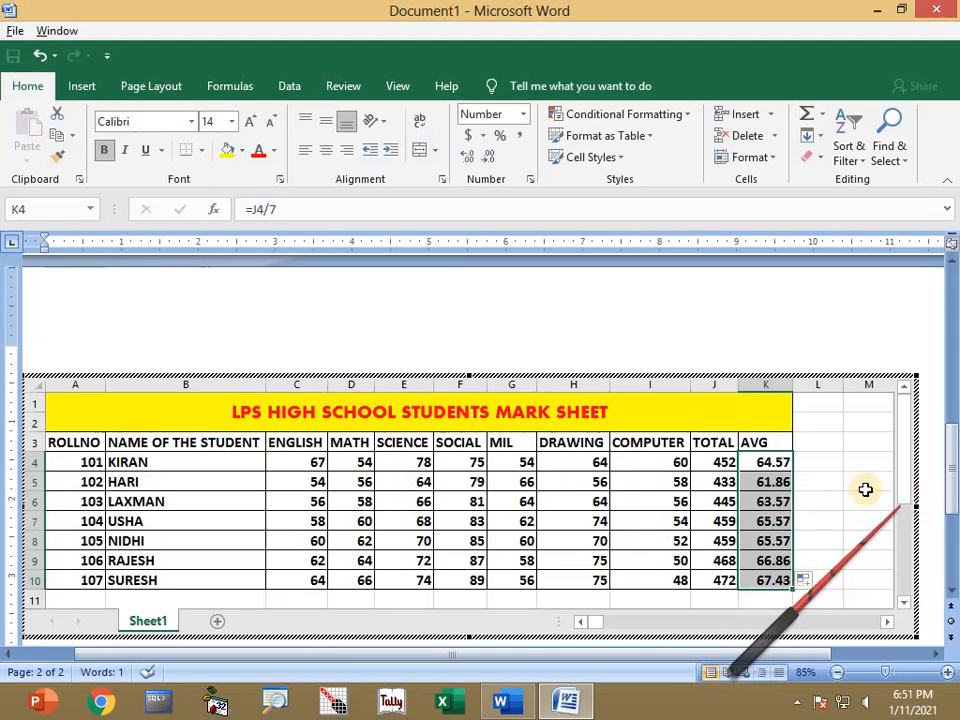
Shrink the embedded sheet's frame to fit columns A to K and rows 1 to 10, and leave the spreadsheet
left_click_drag(916, 505, 842, 501)
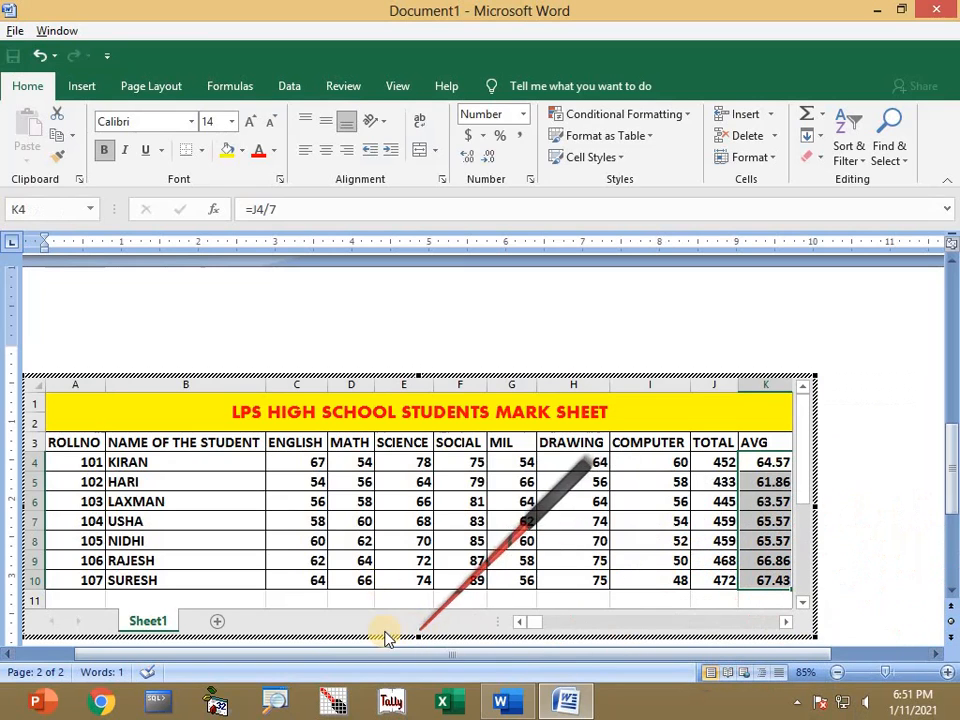
left_click_drag(418, 623, 419, 619)
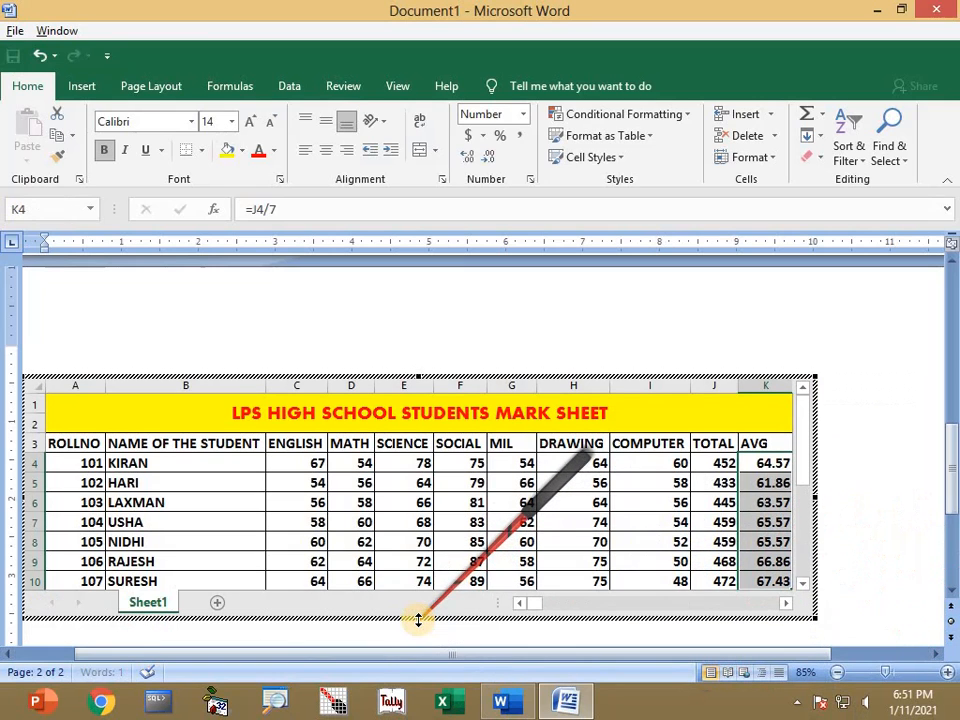
left_click(875, 370)
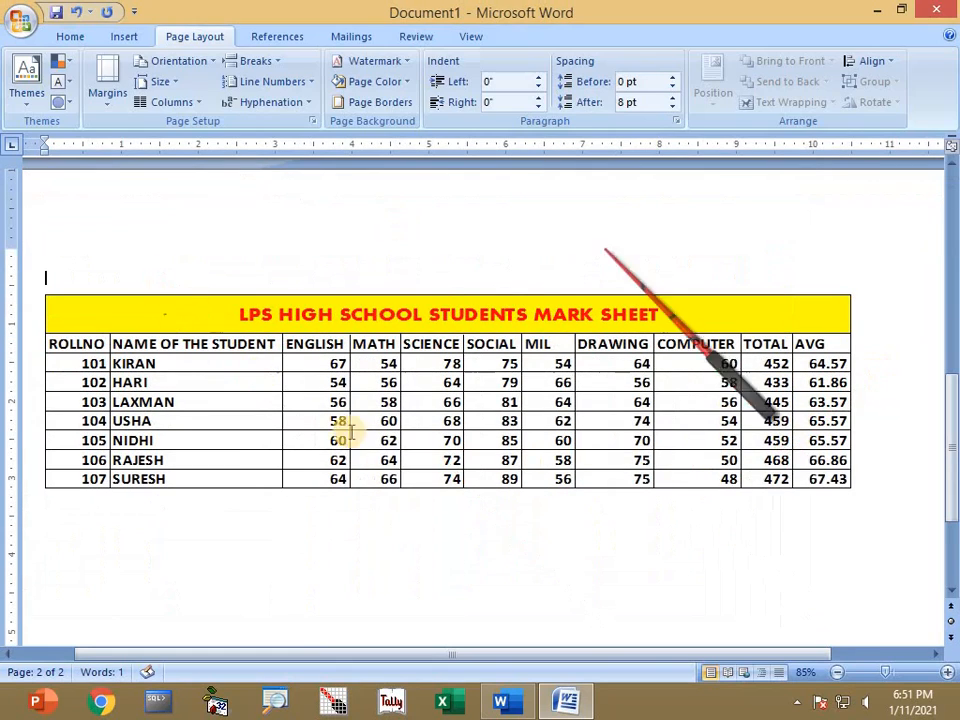
Set the text wrapping of the embedded mark sheet to Tight
left_click(452, 360)
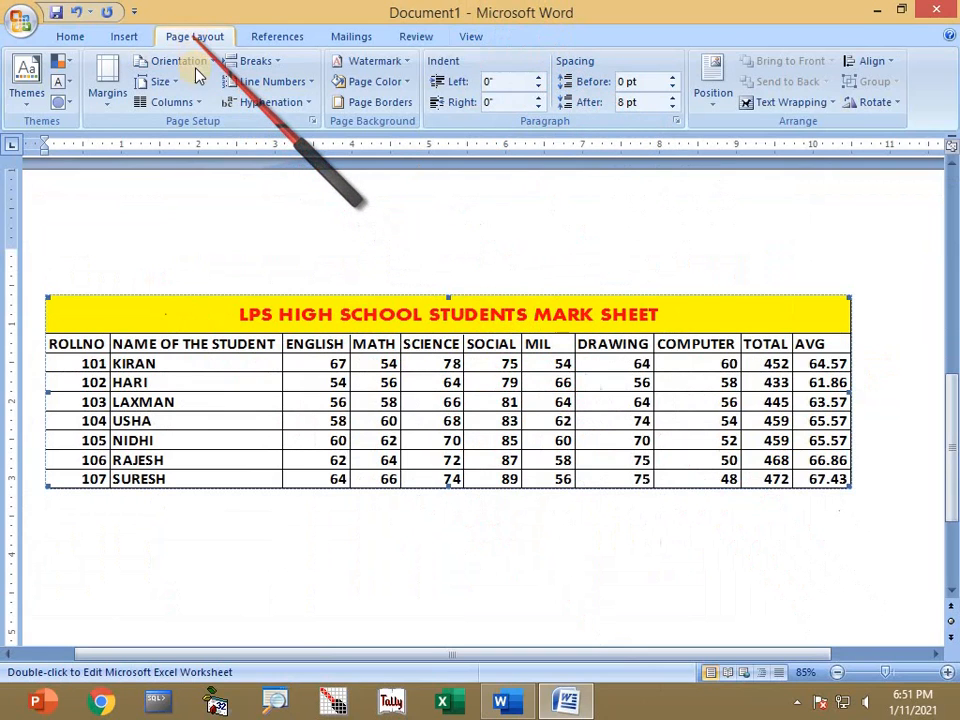
left_click(795, 103)
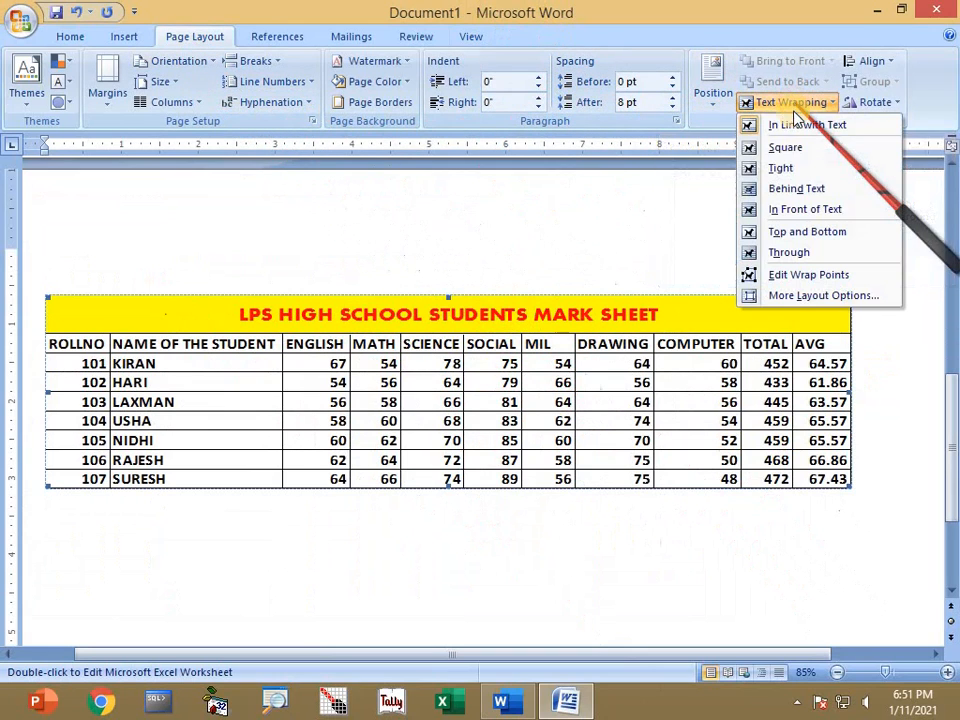
left_click(795, 170)
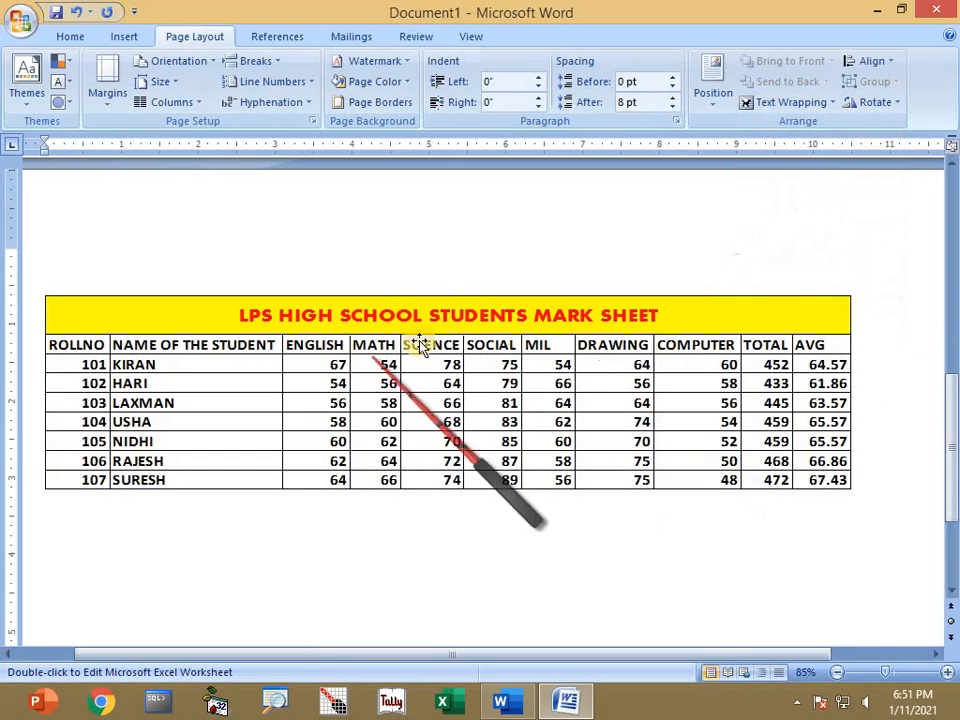
Enlarge the mark sheet object proportionally to nearly the page's right margin and stretch it taller
left_click(456, 364)
scroll(520, 440, "down", 2, "ctrl")
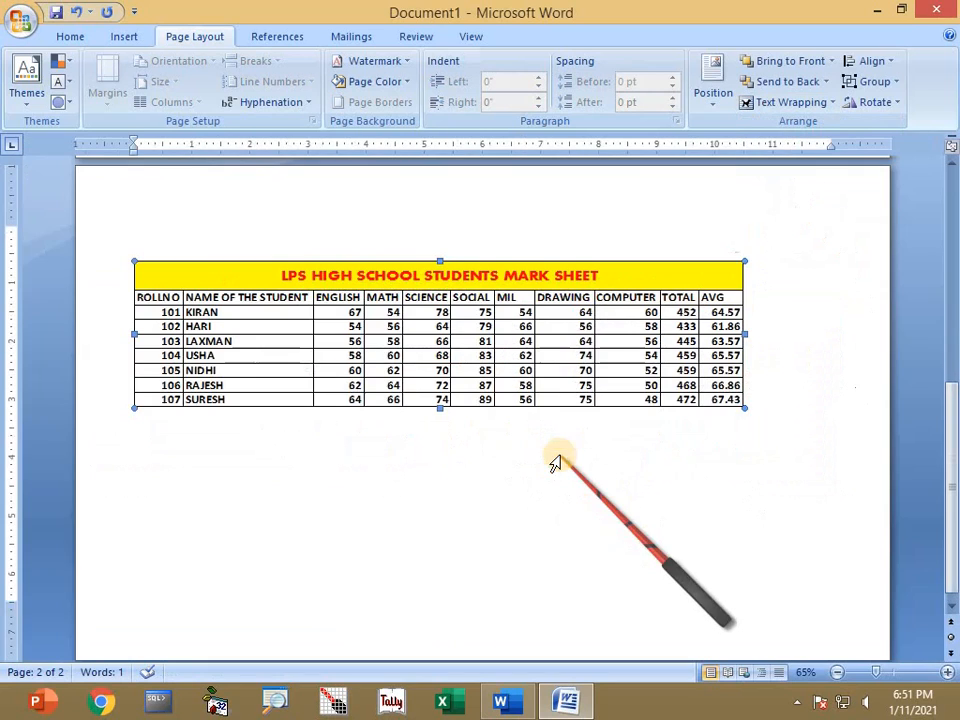
left_click_drag(744, 406, 755, 427)
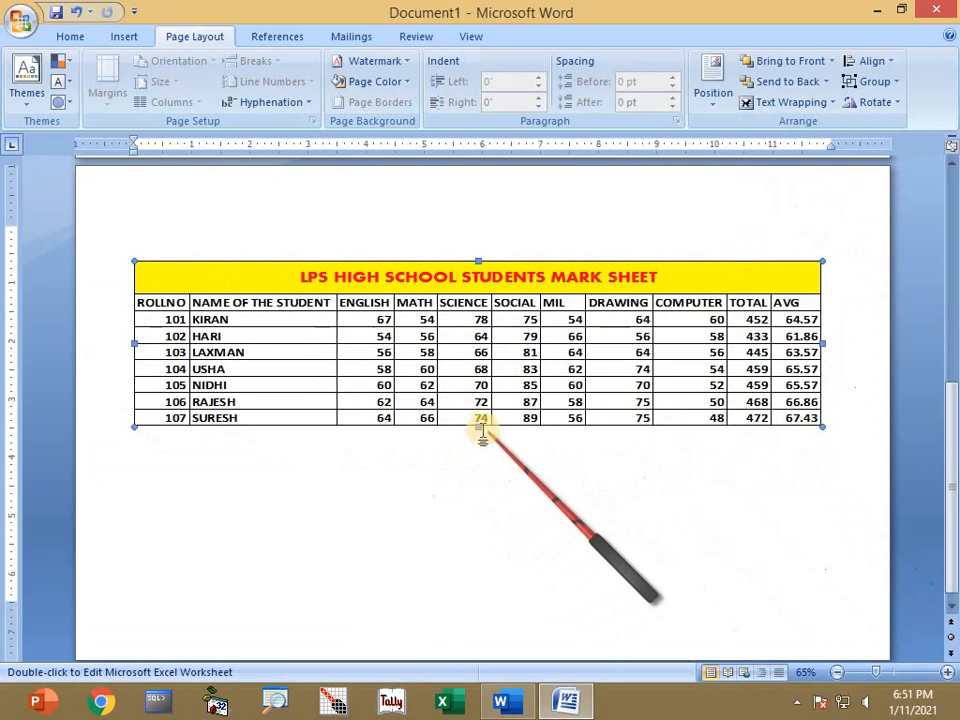
left_click_drag(480, 428, 493, 491)
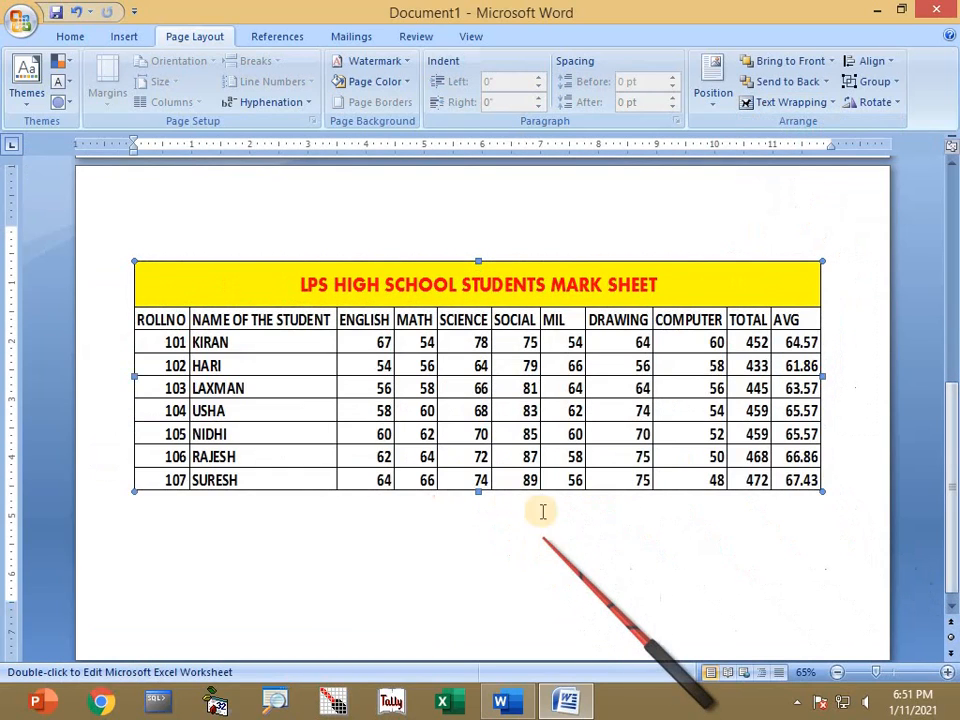
Fill the mark sheet's heading row A3:K3 with light green and leave the embedded spreadsheet
double_click(420, 414)
left_click(160, 401)
left_click_drag(355, 401, 750, 408)
left_click(242, 150)
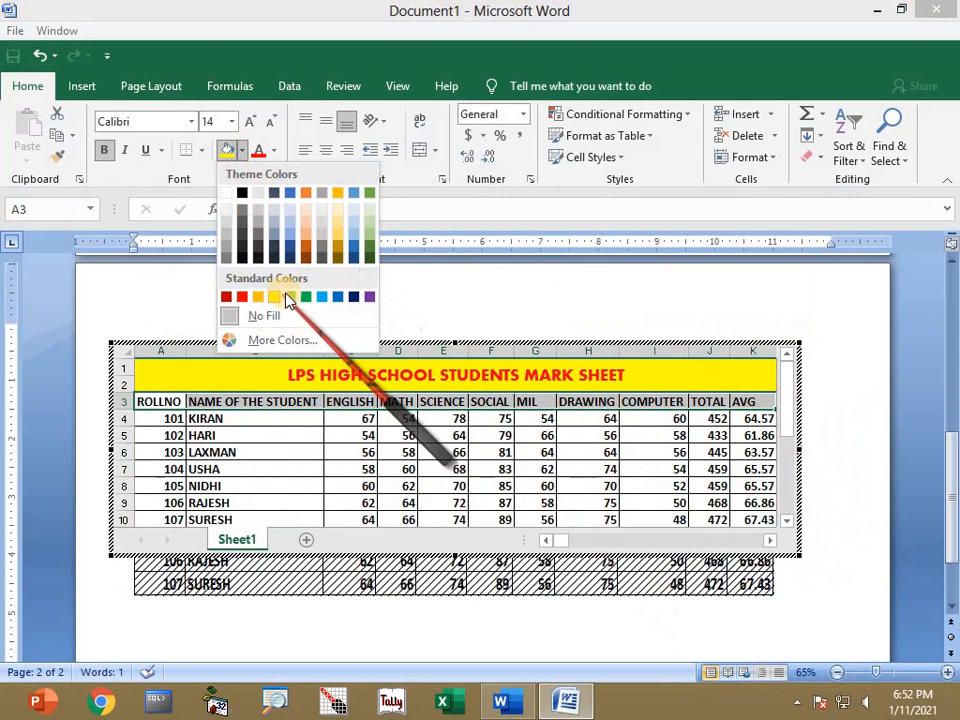
left_click(291, 298)
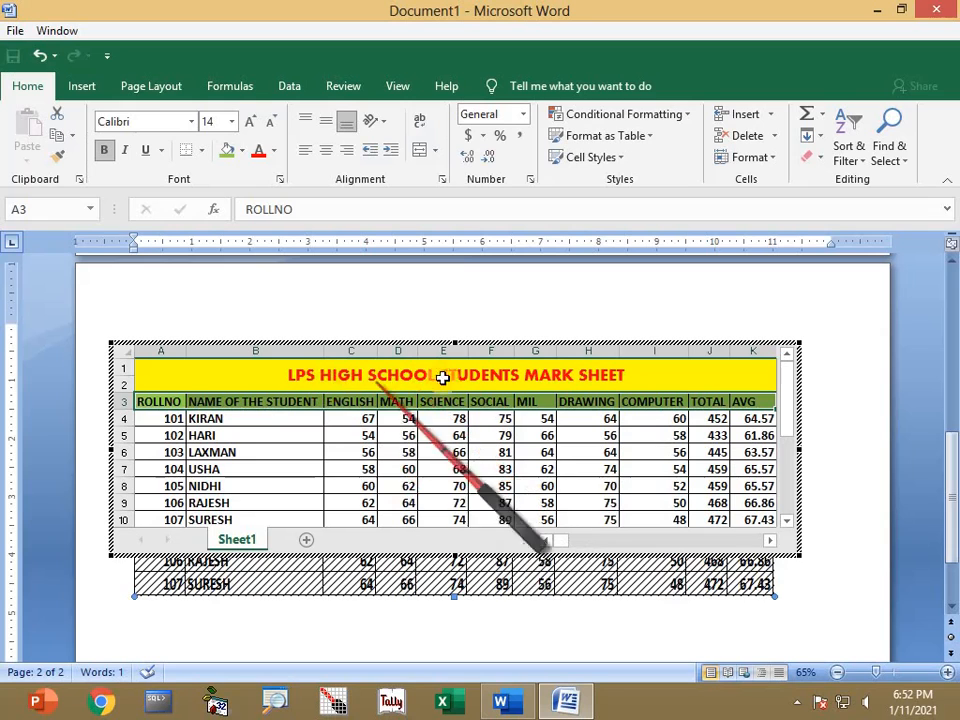
left_click(850, 497)
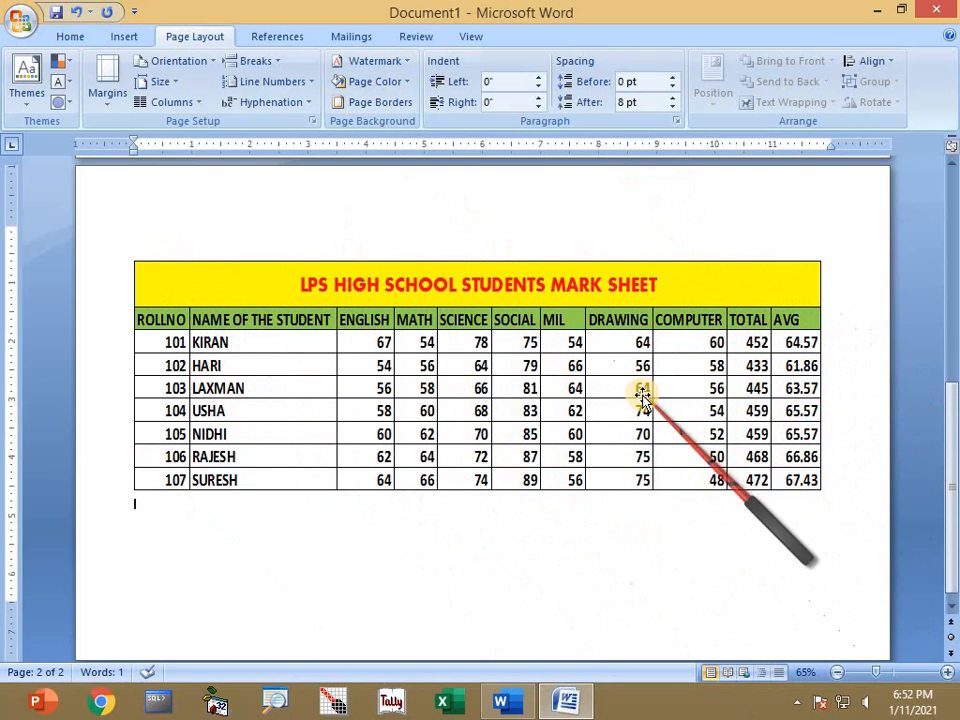
Move the mark sheet lower on the page and try to extend its spreadsheet frame downward
left_click(356, 373)
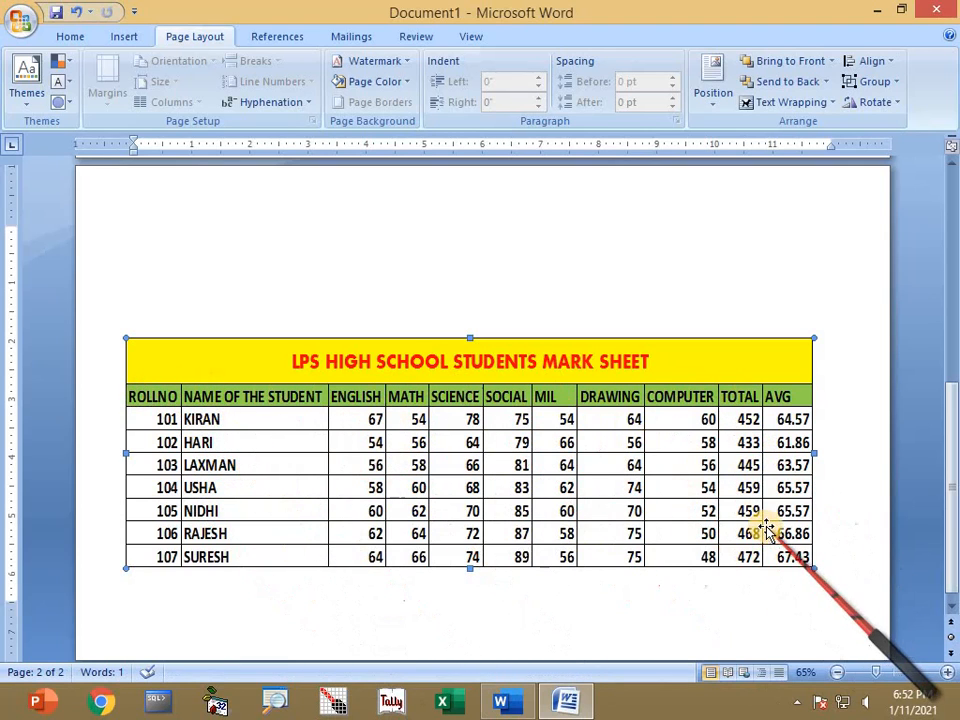
double_click(563, 465)
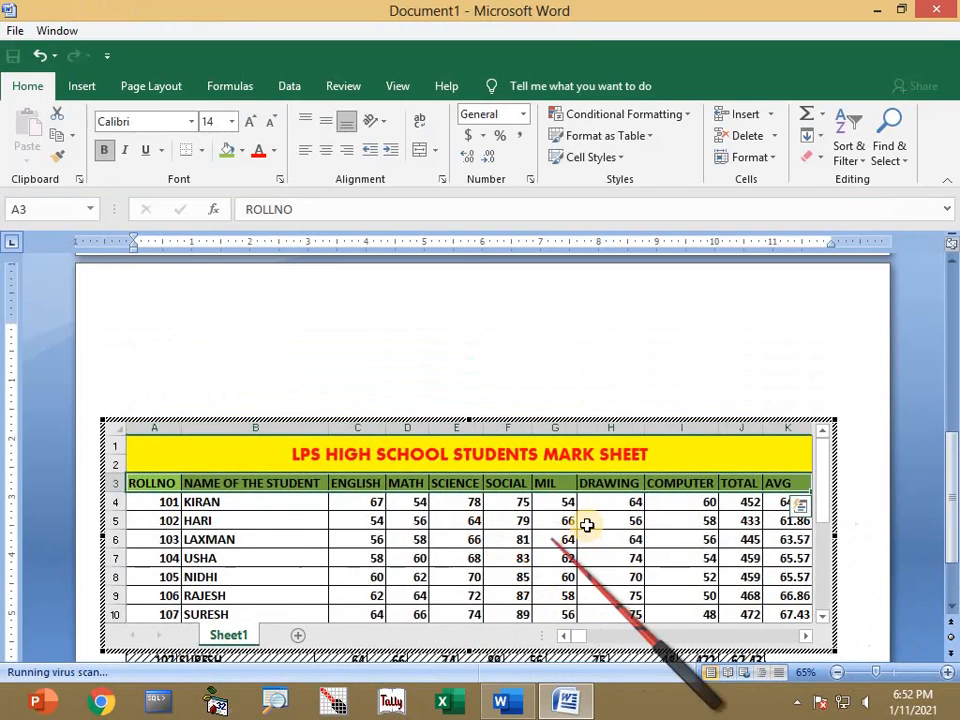
left_click_drag(949, 456, 949, 529)
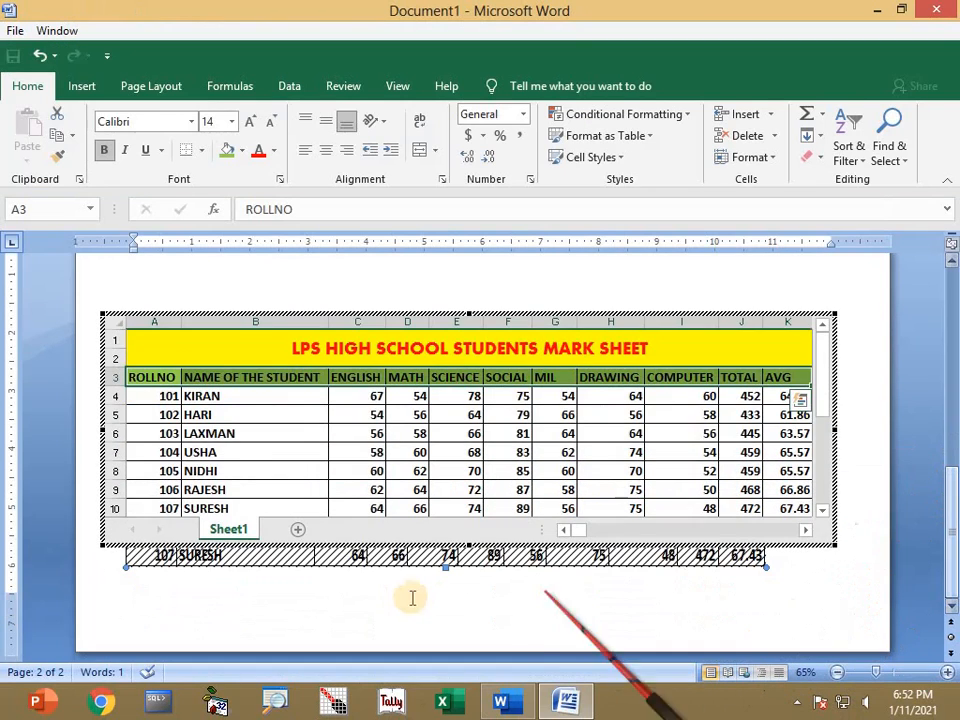
left_click(462, 546)
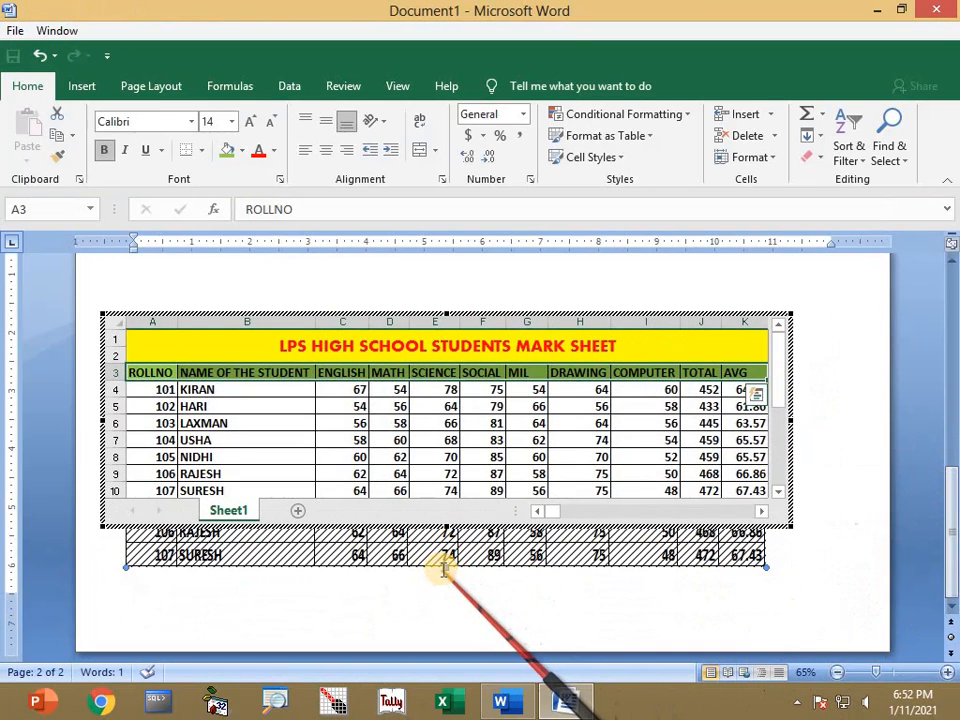
left_click(455, 605)
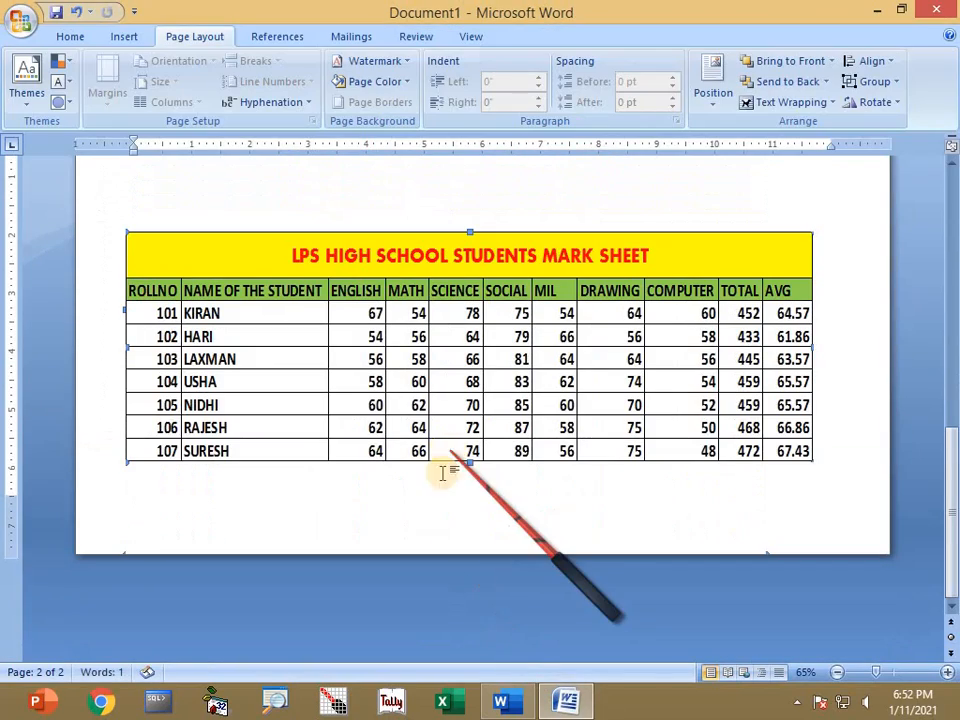
Extend the embedded mark sheet's frame down to row 13, and enter the next roll number and the new student's name in row 11
double_click(450, 396)
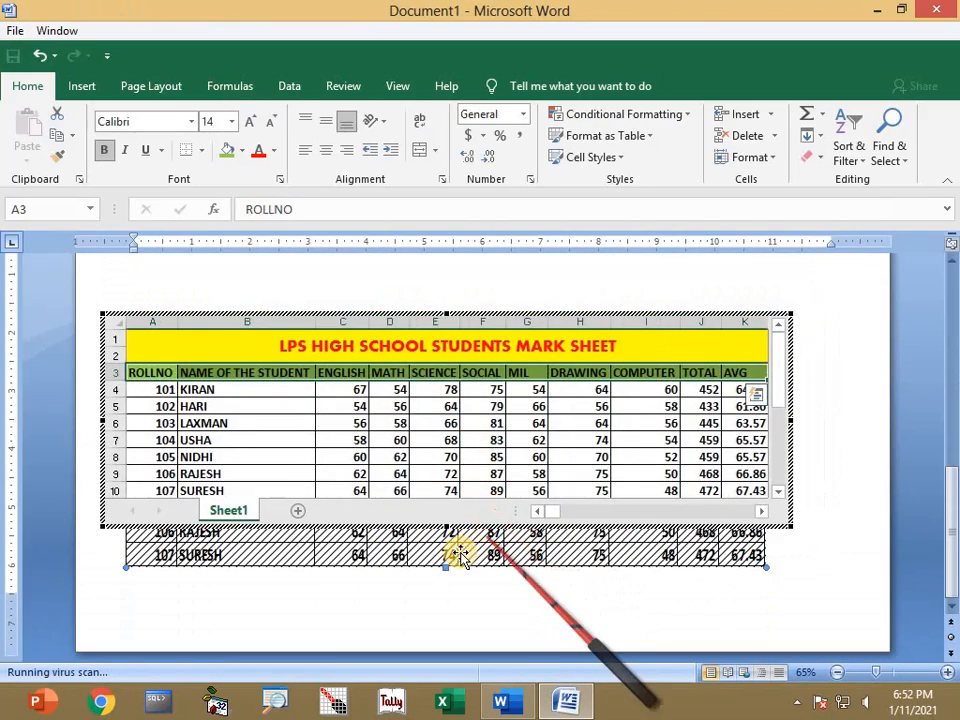
left_click_drag(446, 527, 456, 587)
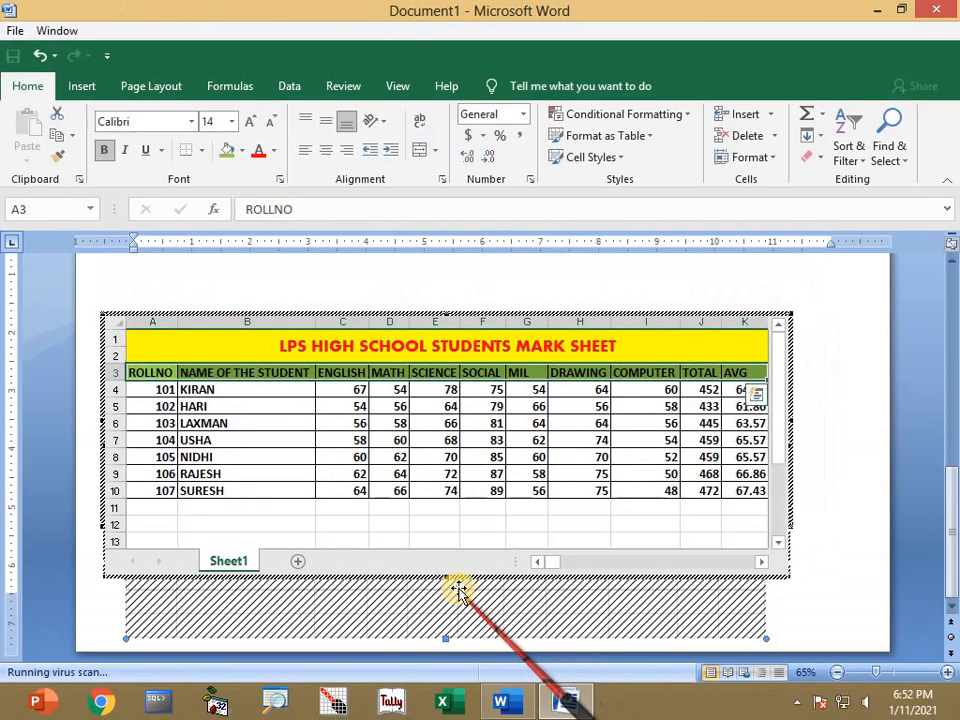
left_click(167, 504)
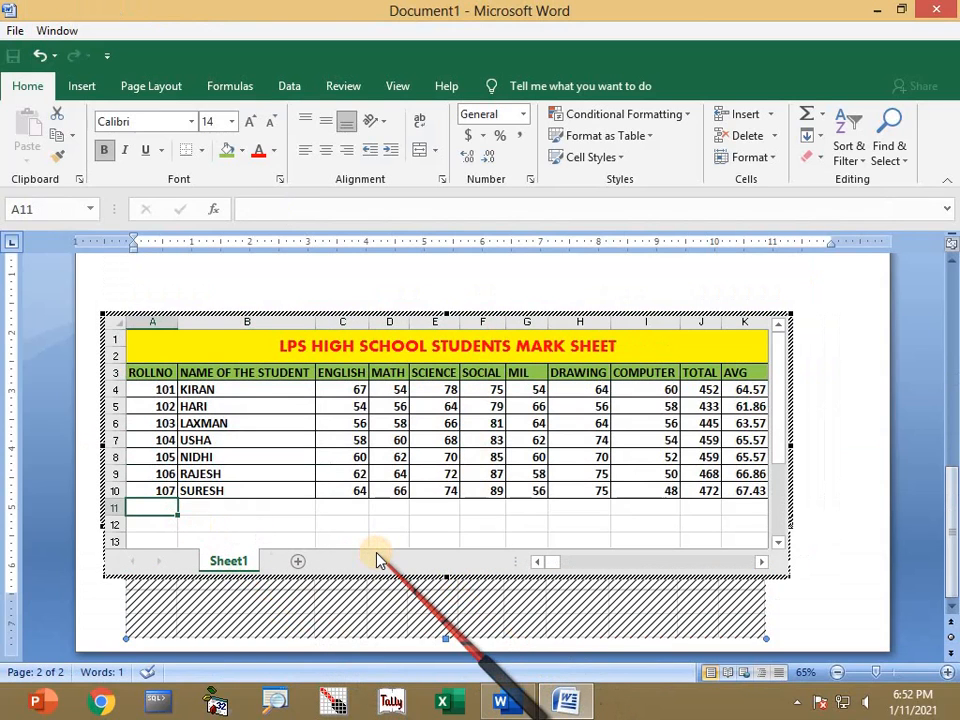
type("108")
key("Tab")
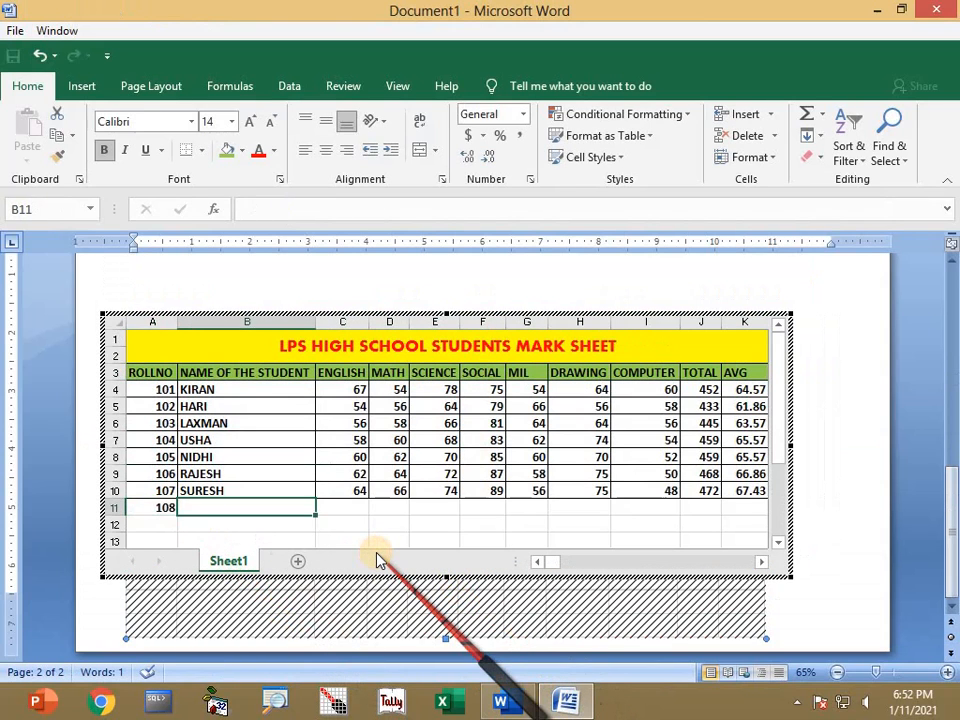
type("KIRAN KUMAR")
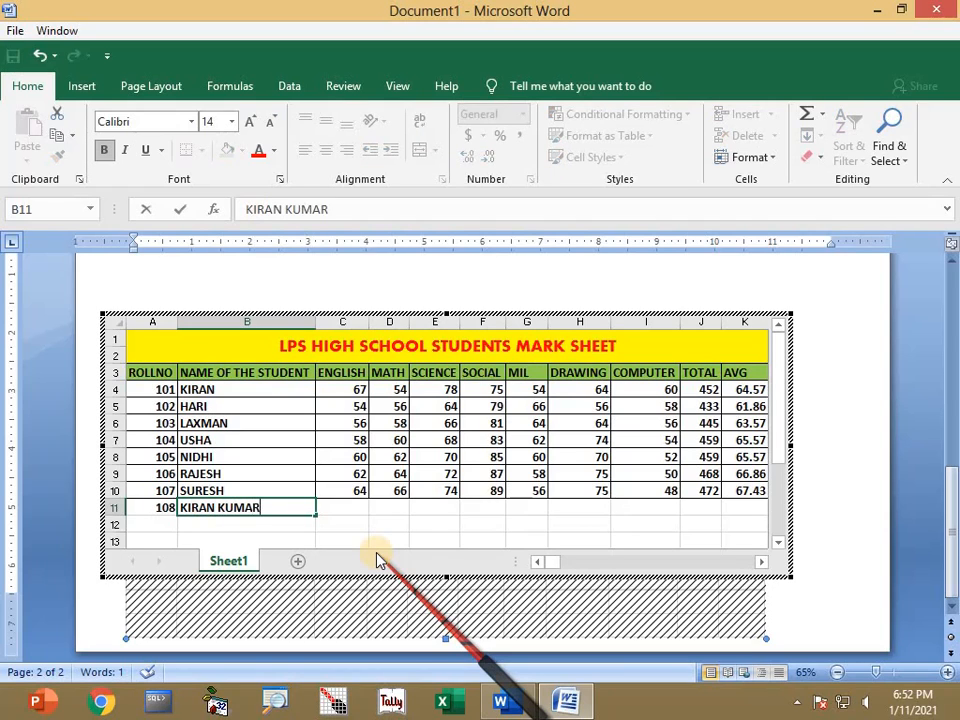
Enter the marks 78, 65, 56, 65, 87, 65 and 54 for the new student in C11:I11
key("Tab")
type("78")
key("Tab")
type("6")
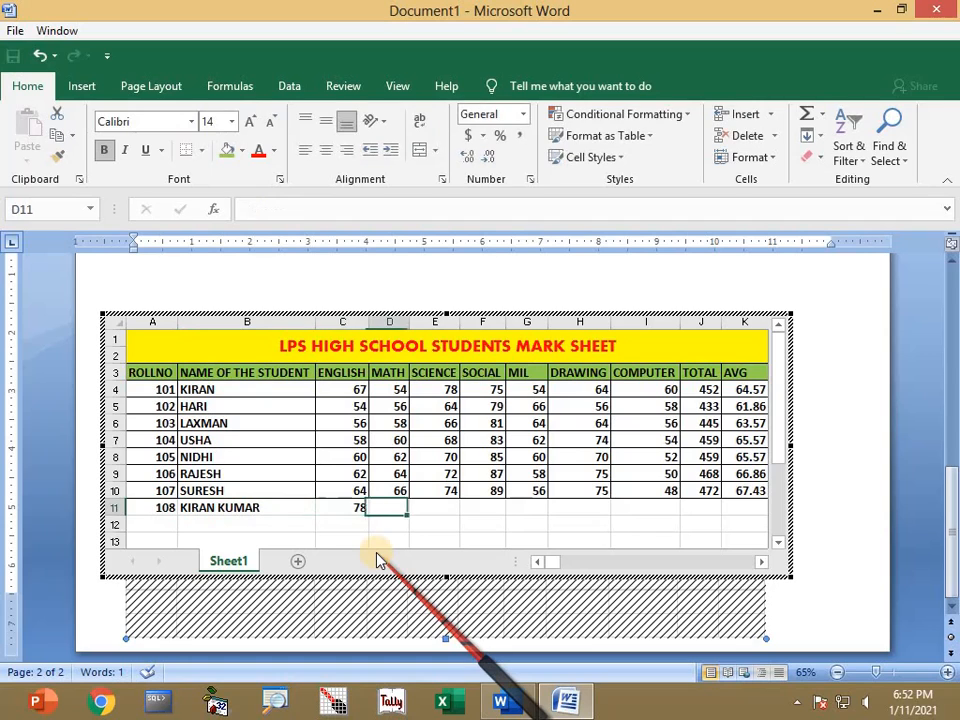
type("56")
key("Tab")
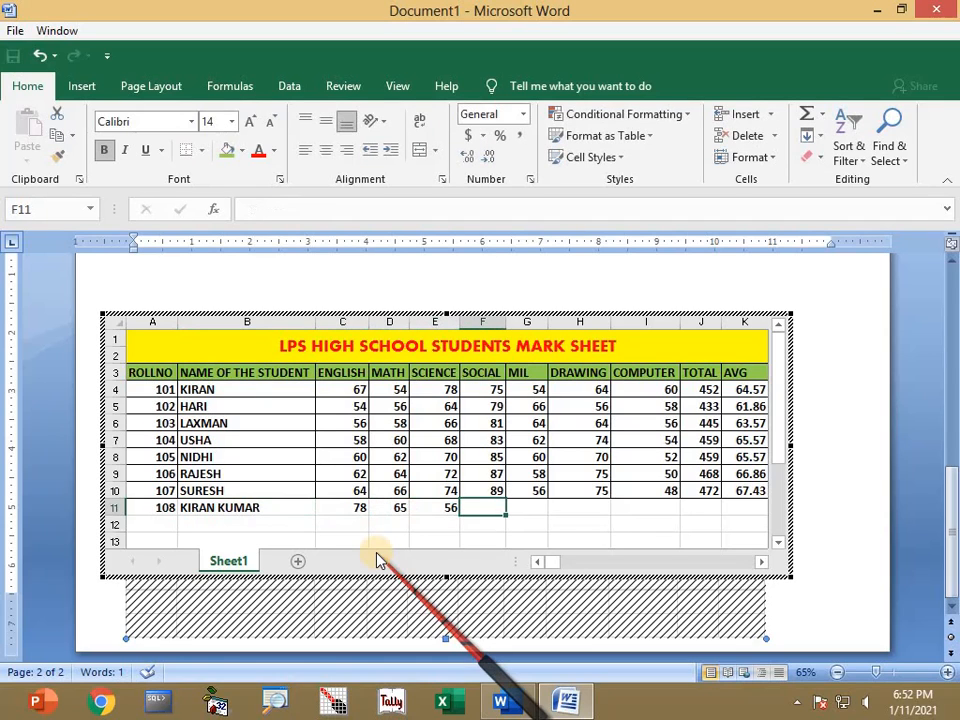
type("87")
key("Tab")
type("65")
key("Tab")
type("5")
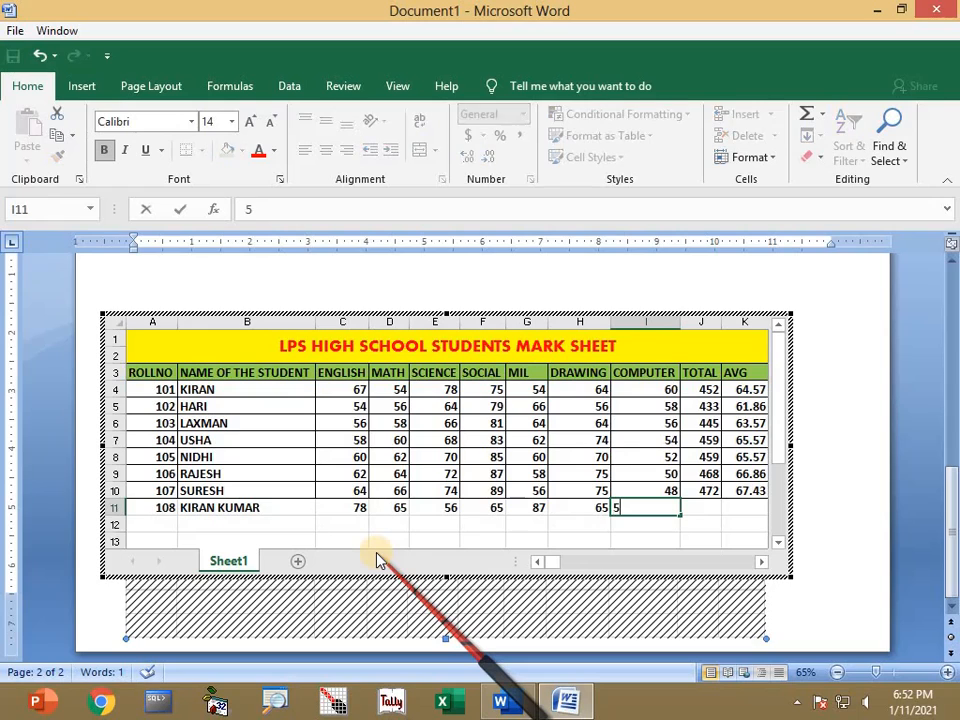
key("Return")
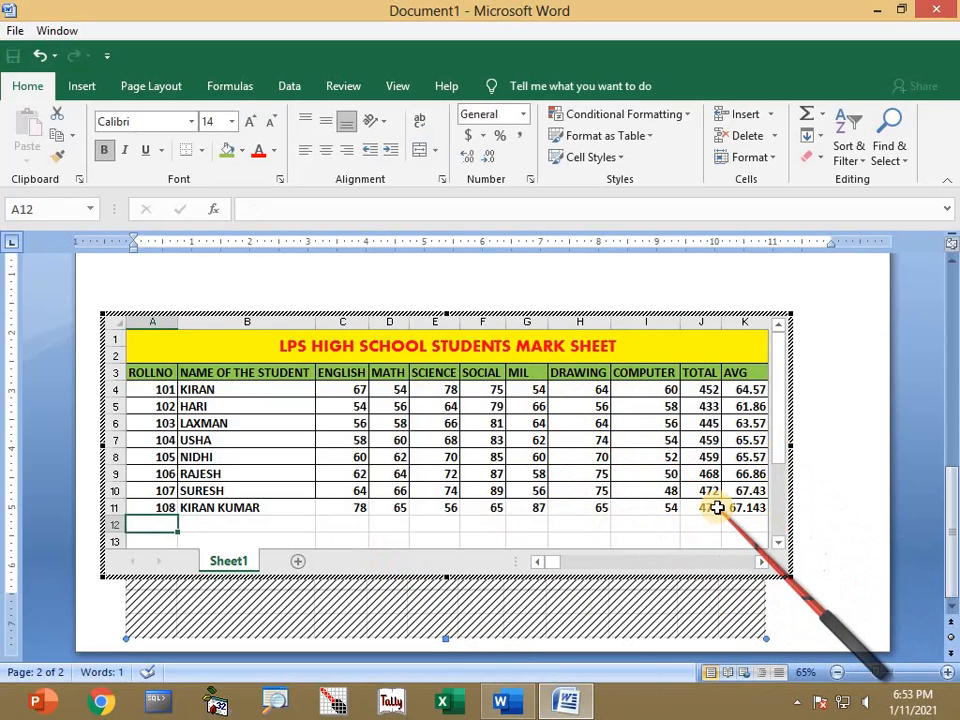
Add a student in row 12 with the next roll number, the student's name and the marks 67, 65, 45, 67, 65, 76 and 90
type("109")
key("Tab")
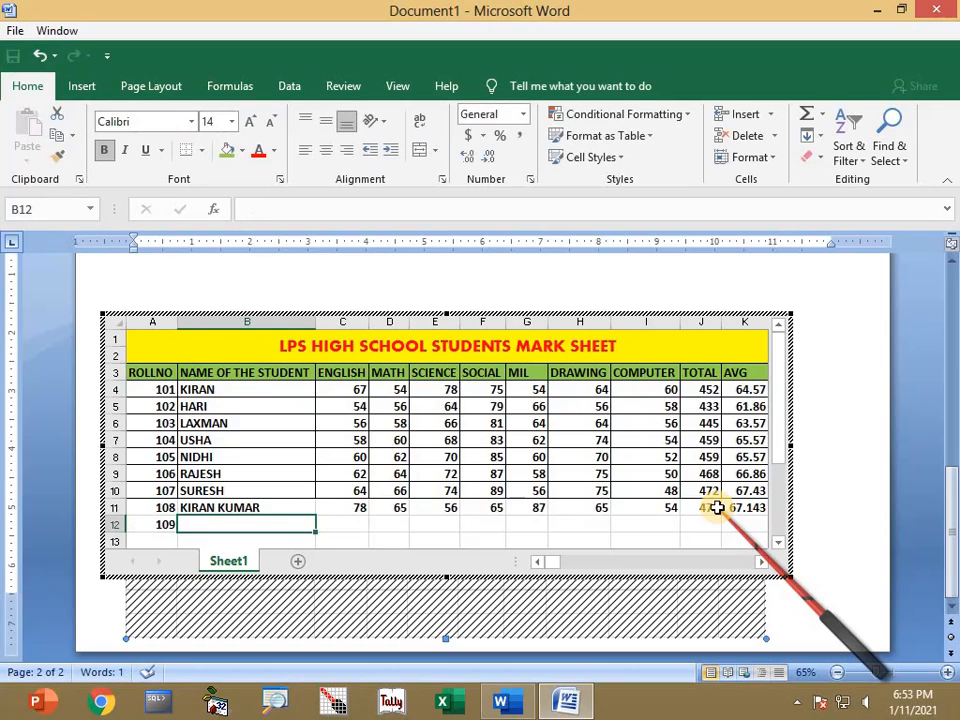
type("YASH")
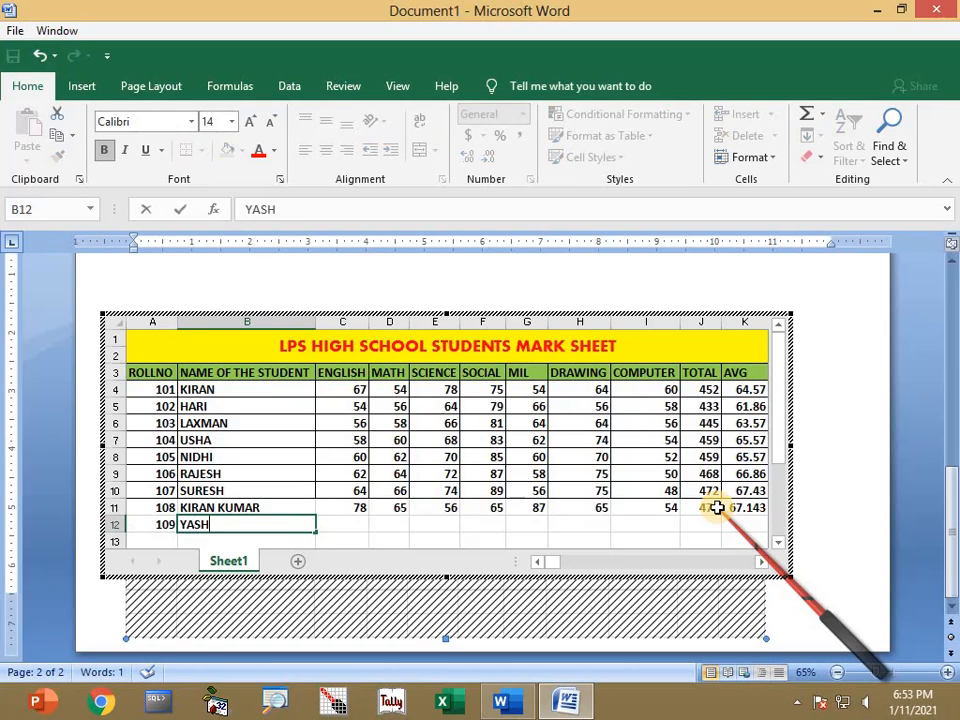
key("Tab")
type("67")
key("Tab")
type("6")
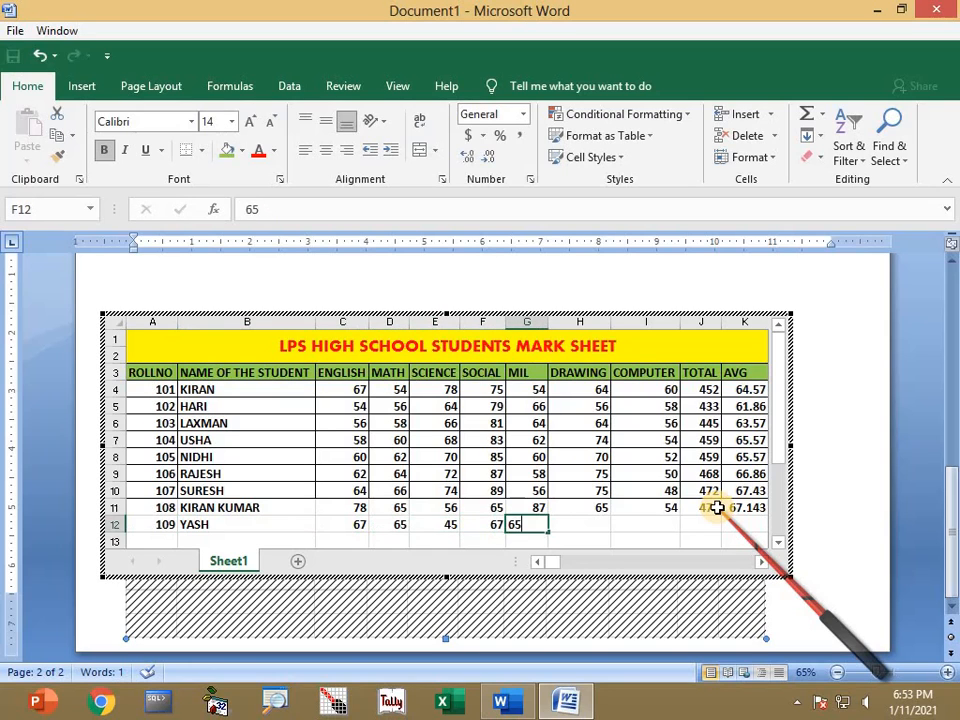
type("76")
type("90")
key("Return")
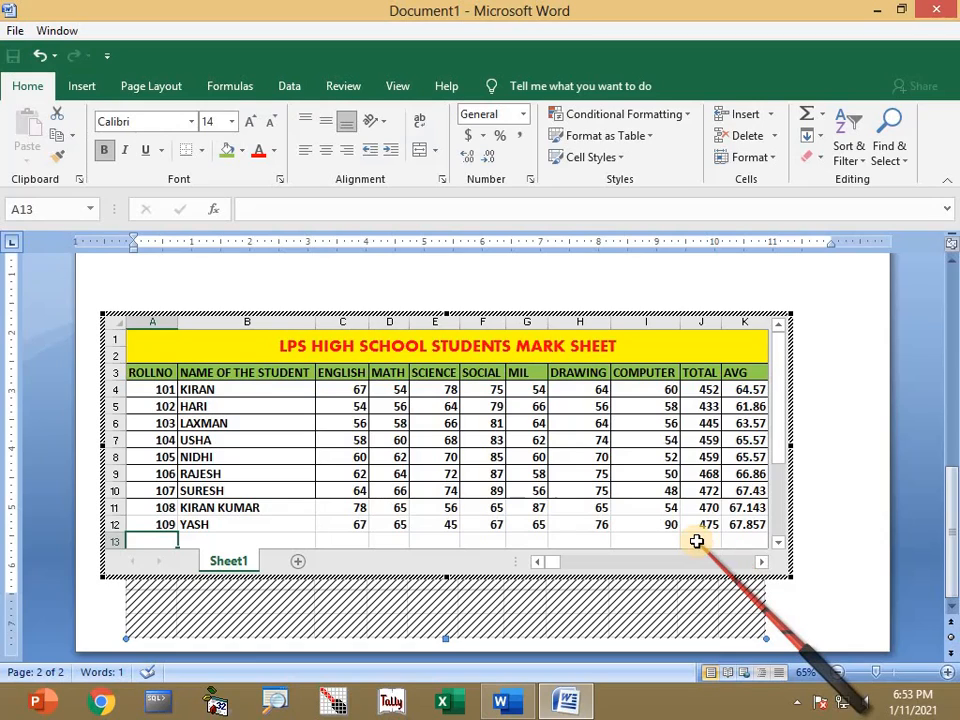
Enter the next roll number and another student's name in row 13
type("110")
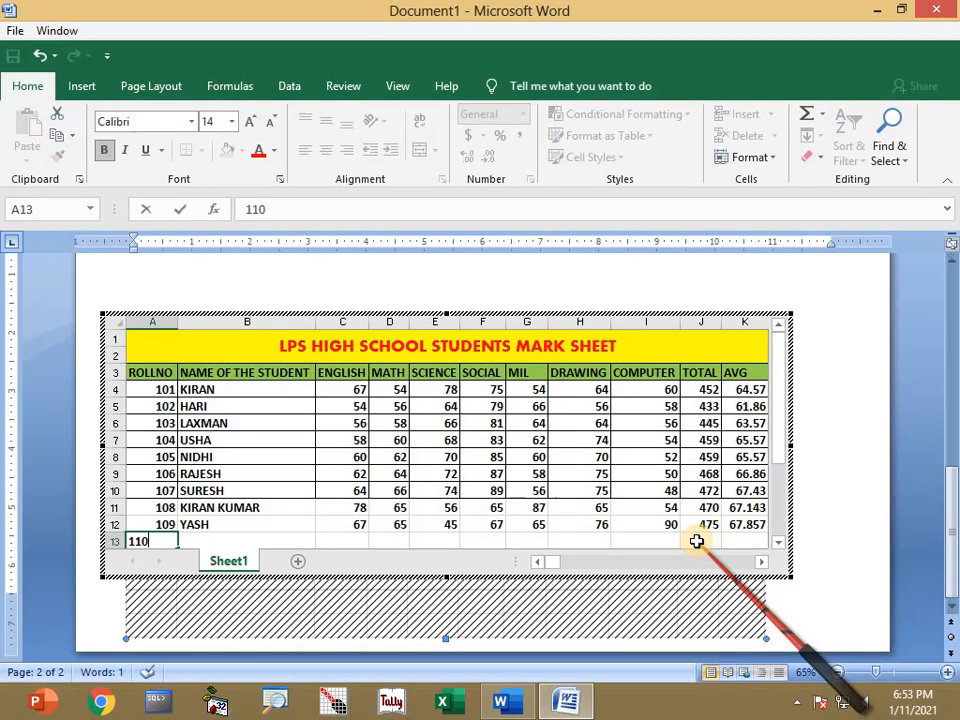
key("Tab")
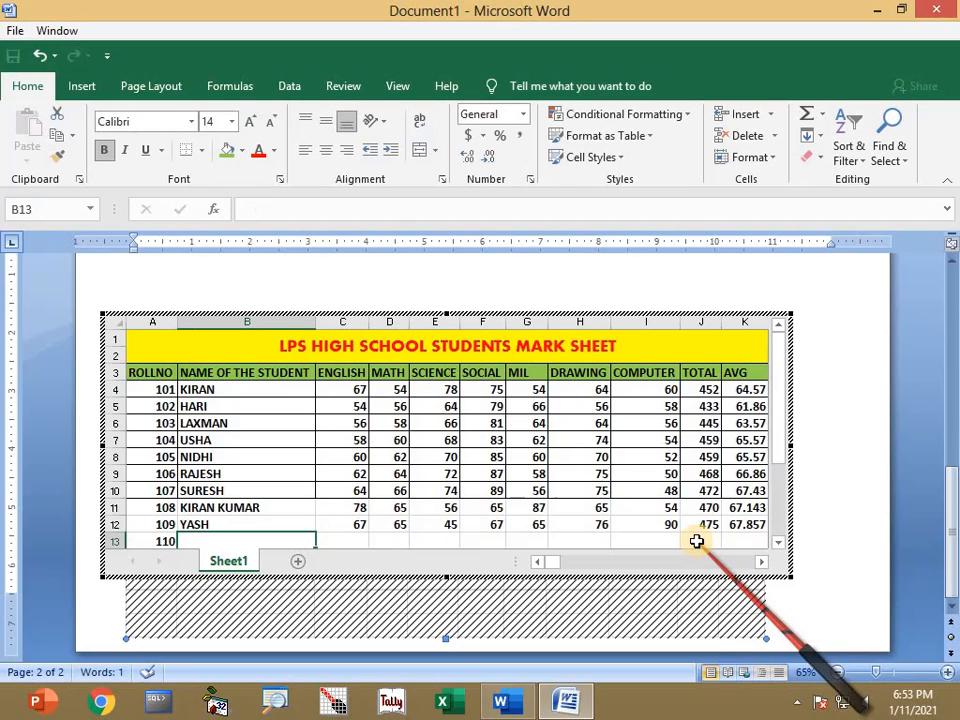
type("FIRO")
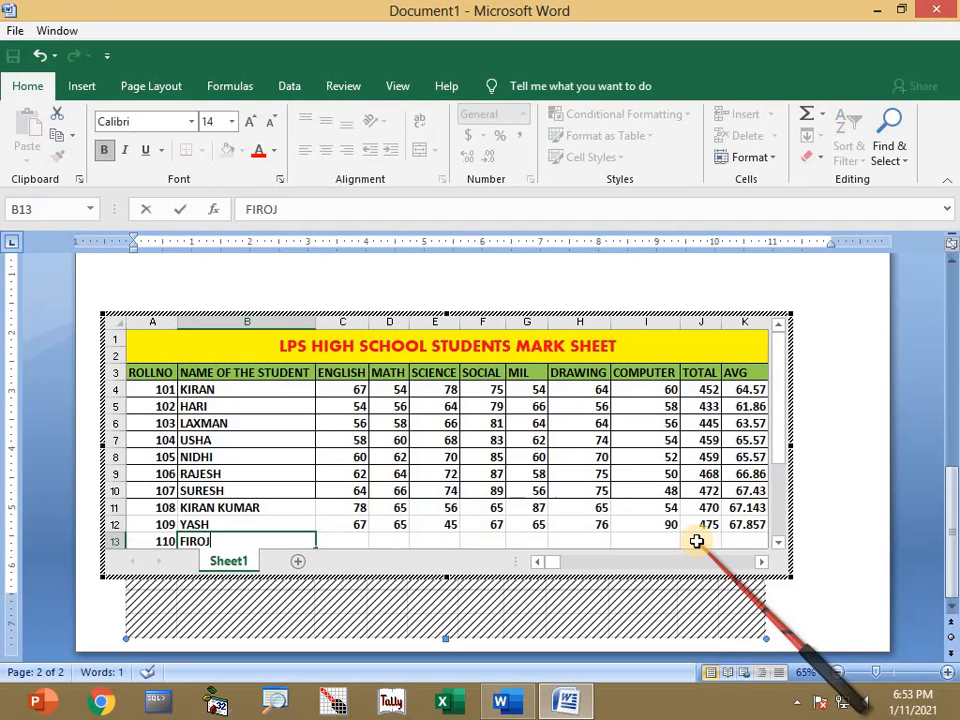
type("J")
Enter the marks 56, 54, 36, 57, 86, 54 and 79 for the student in C13:I13
key("Tab")
type("56")
key("Tab")
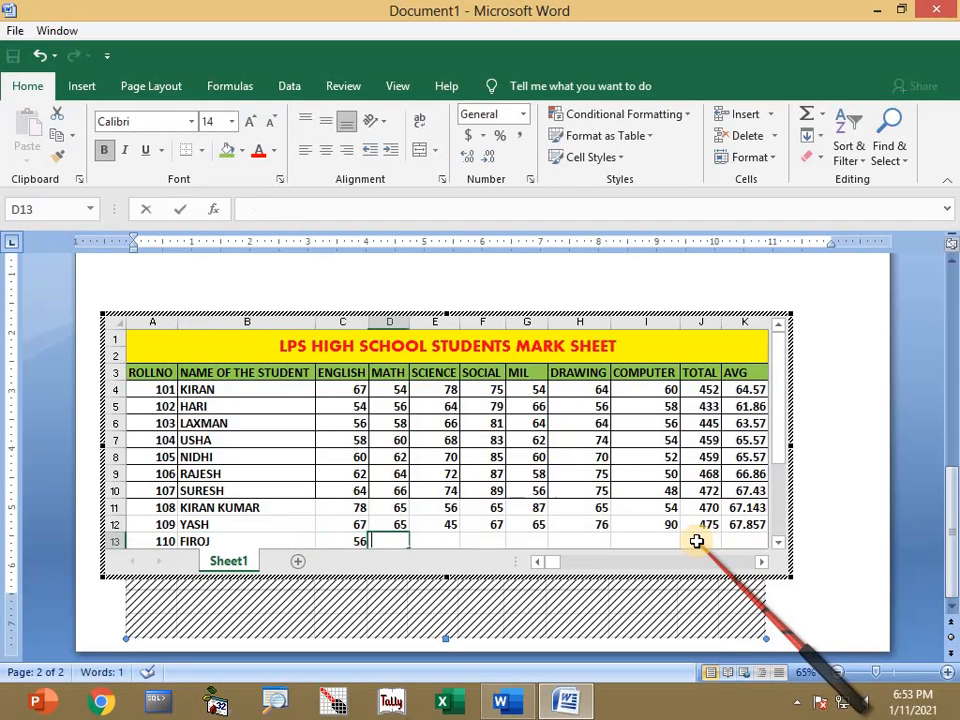
type("36")
key("Tab")
type("57")
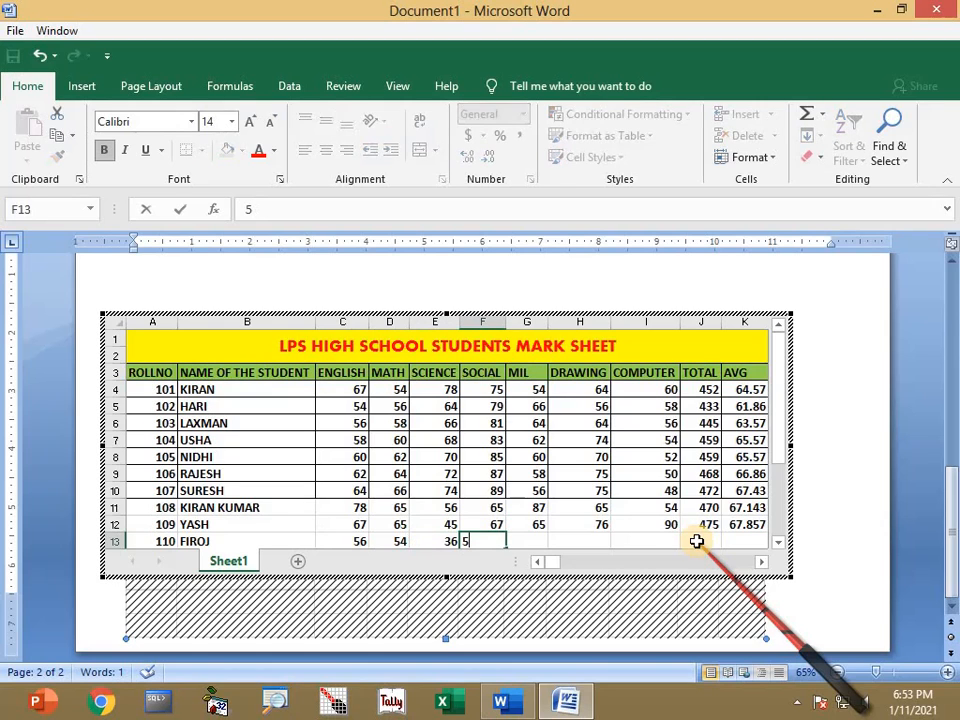
key("Tab")
type("6")
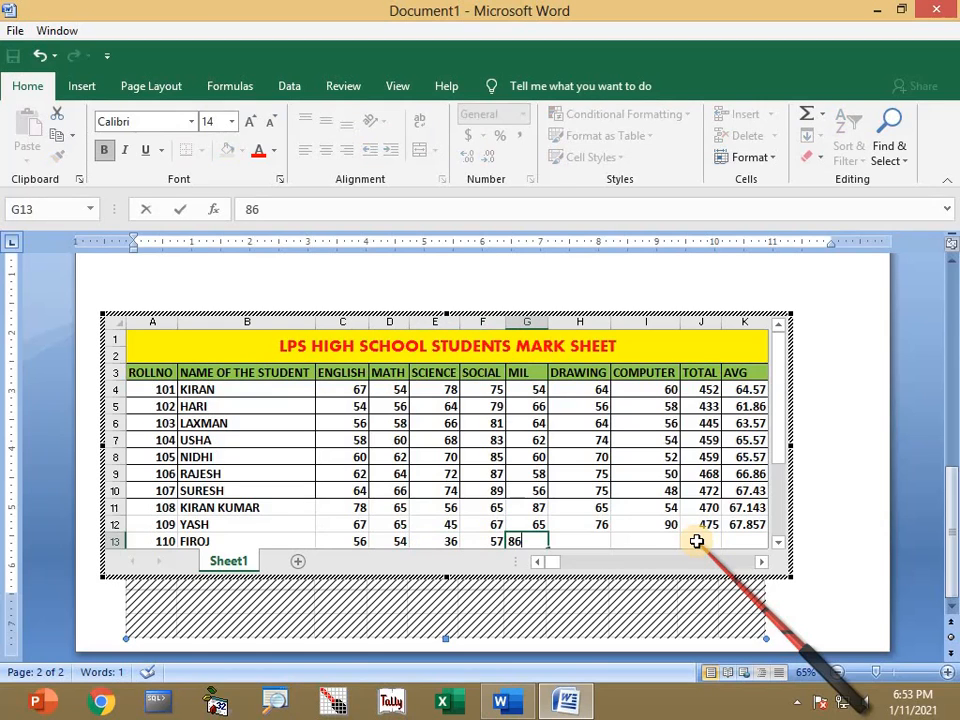
key("Tab")
type("5")
key("Tab")
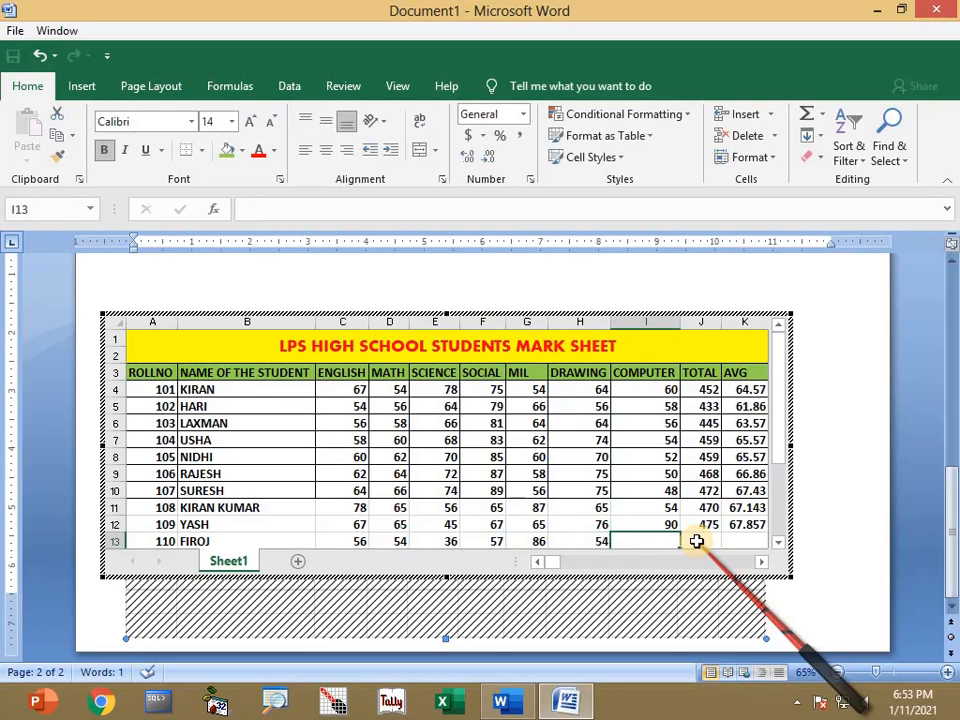
type("79")
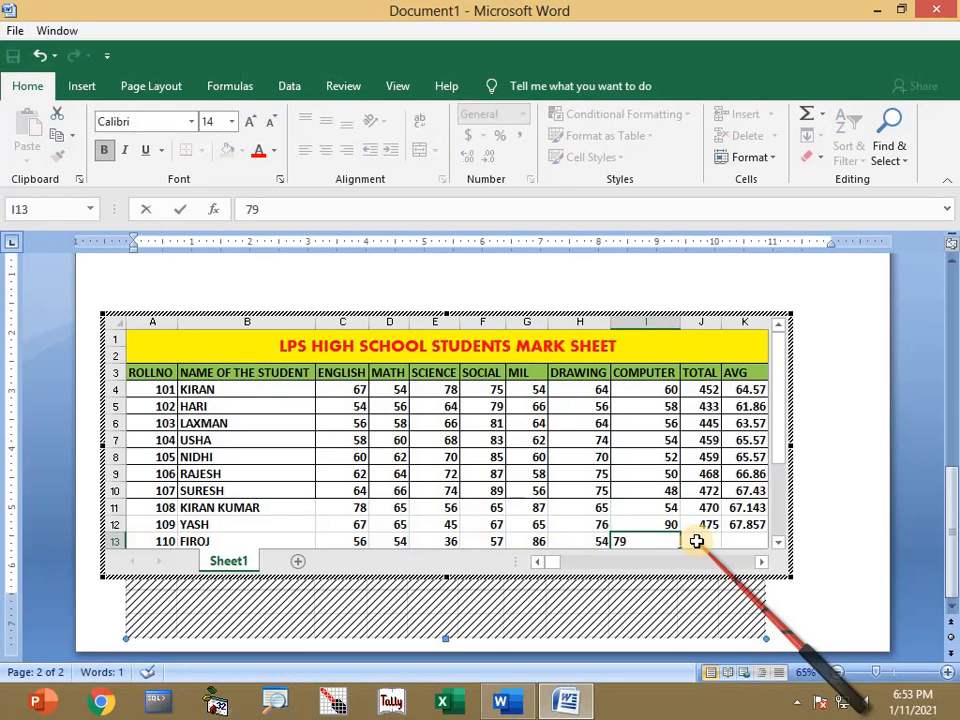
key("Return")
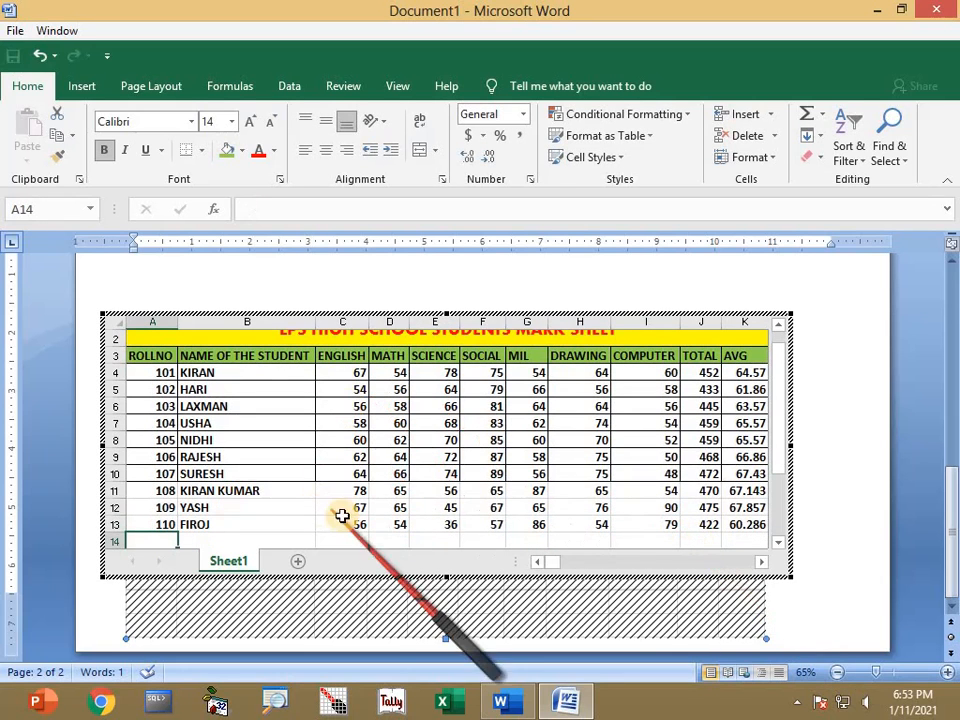
Leave the embedded spreadsheet, reopen it and try to bring the title row back into the mark sheet's displayed area
left_click(845, 506)
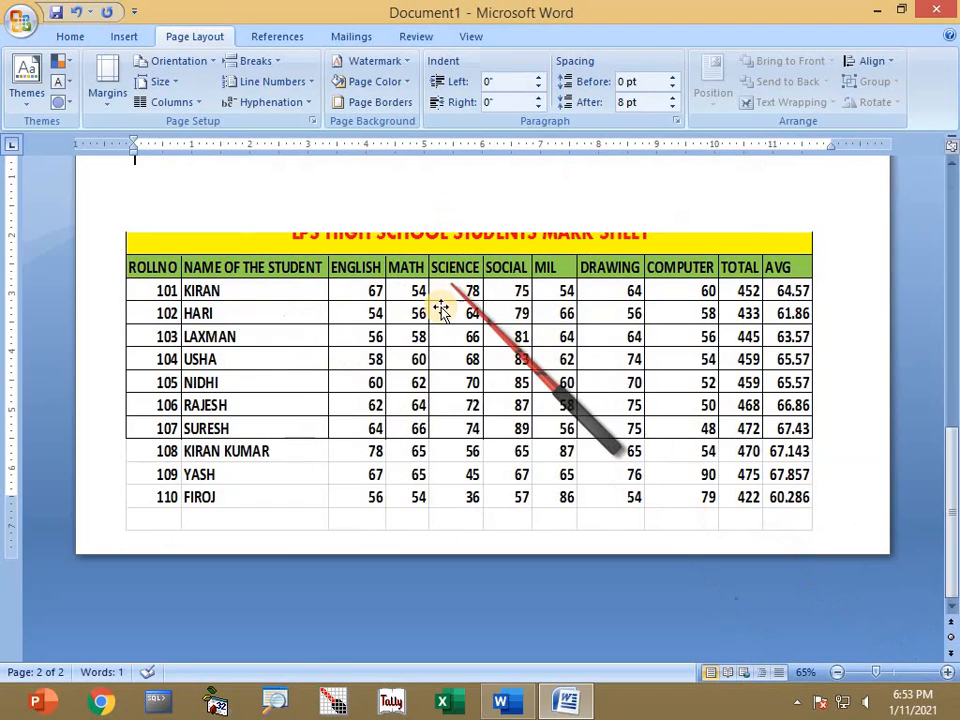
scroll(437, 315, "up", 2)
double_click(428, 425)
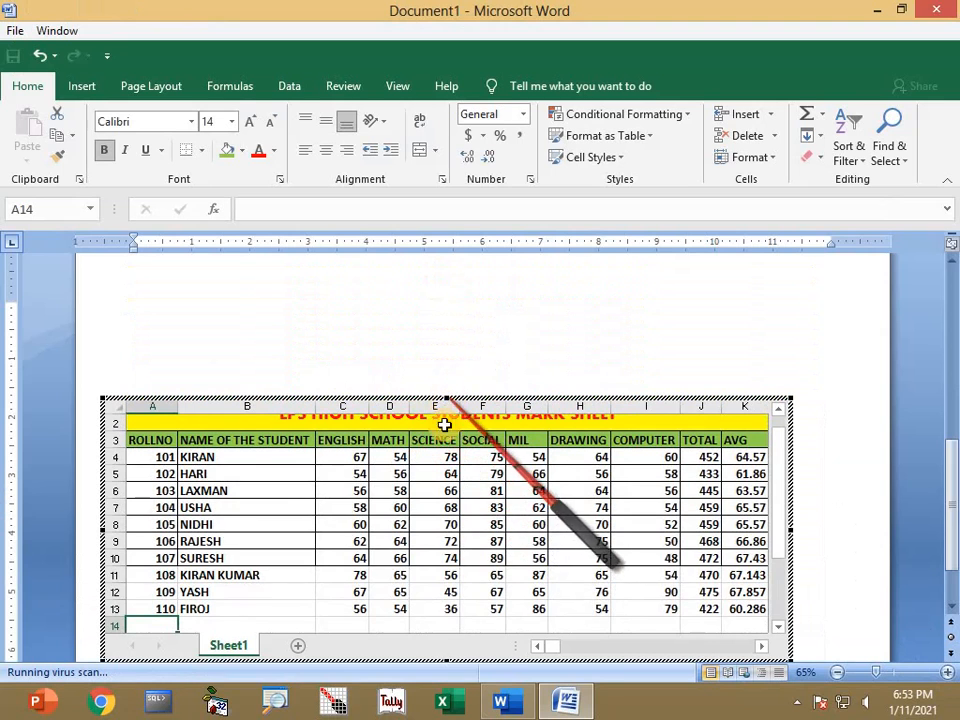
scroll(495, 485, "up", 1)
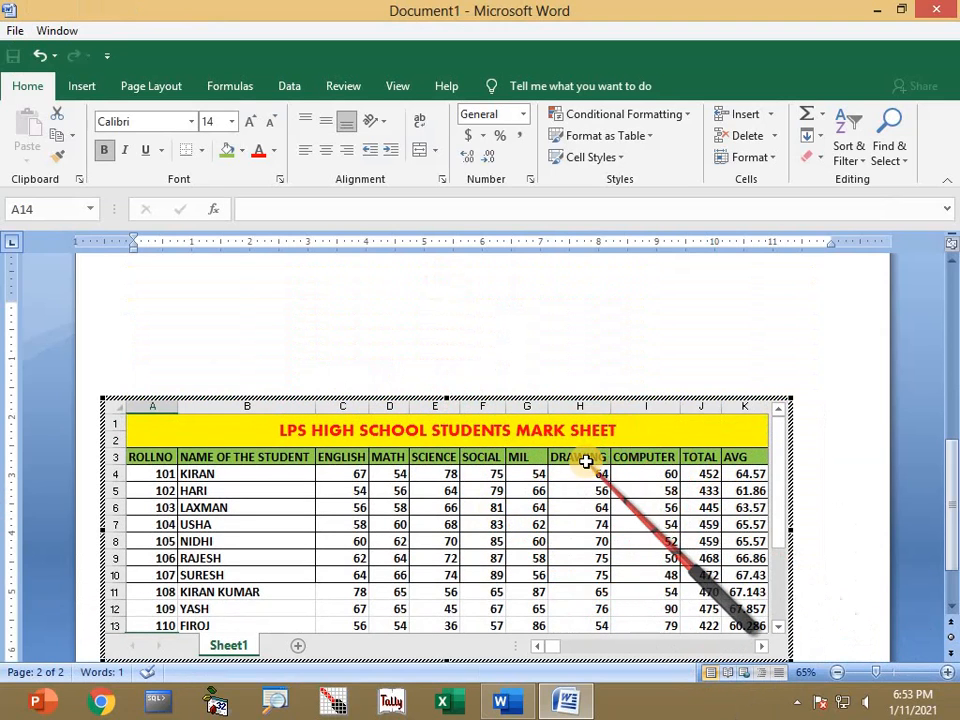
key("Return")
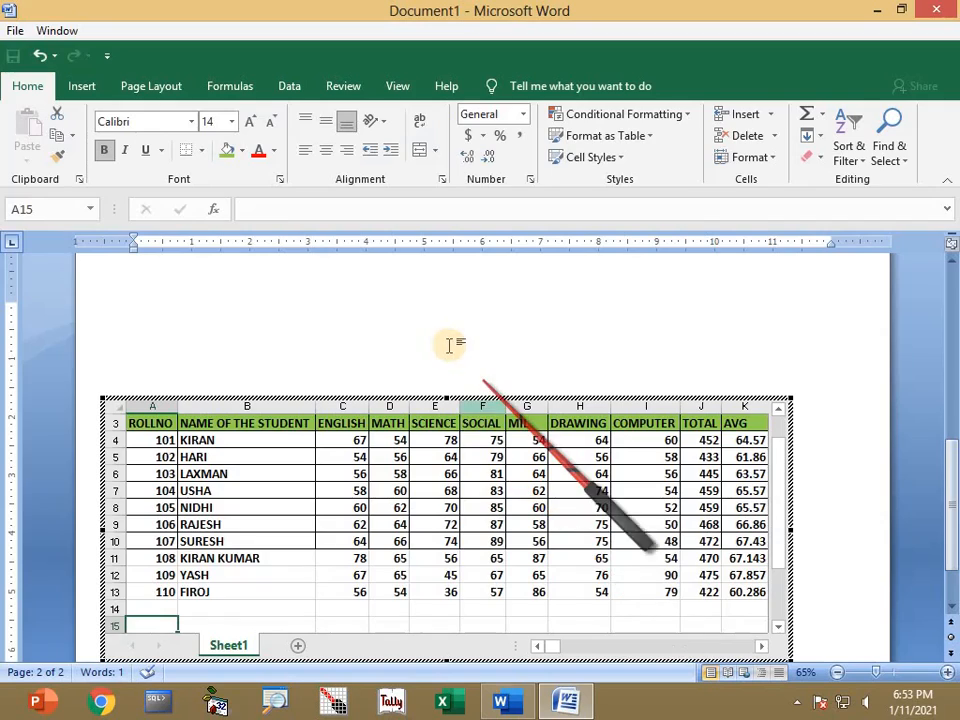
left_click(445, 342)
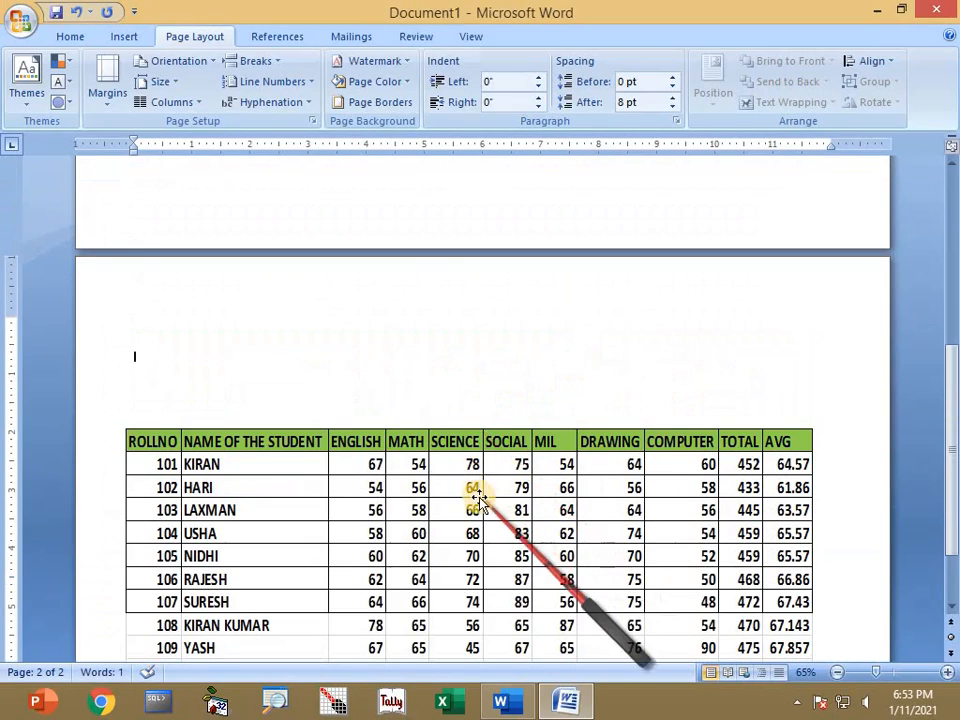
Move the mark sheet up to the second page's top margin, display its sheet from the title row and leave the embedded spreadsheet
left_click_drag(482, 443, 484, 388)
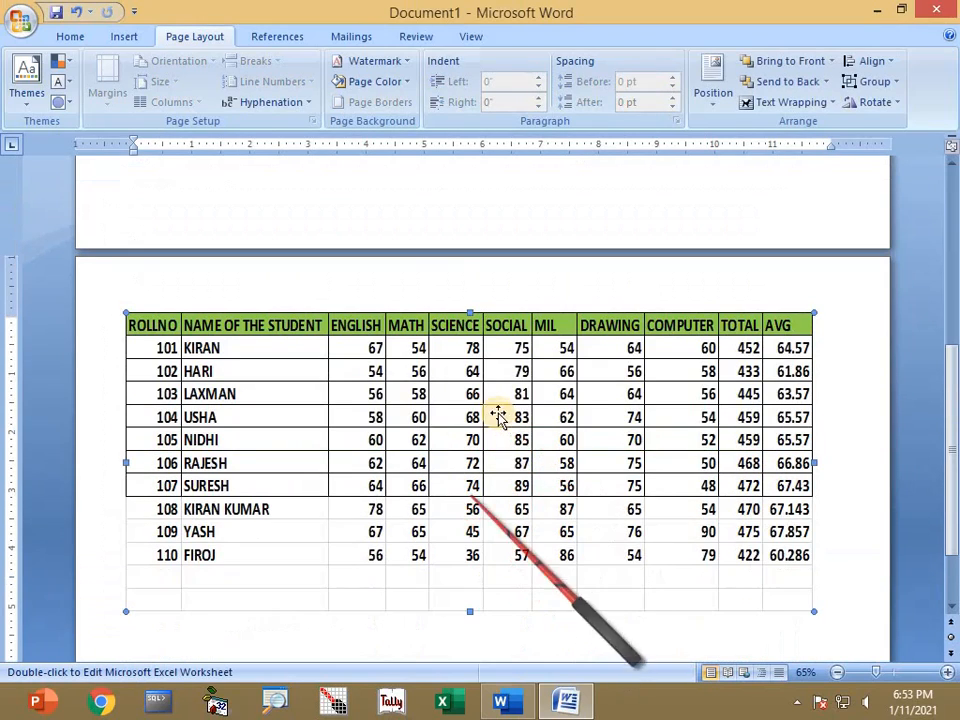
double_click(476, 390)
scroll(454, 450, "up", 1)
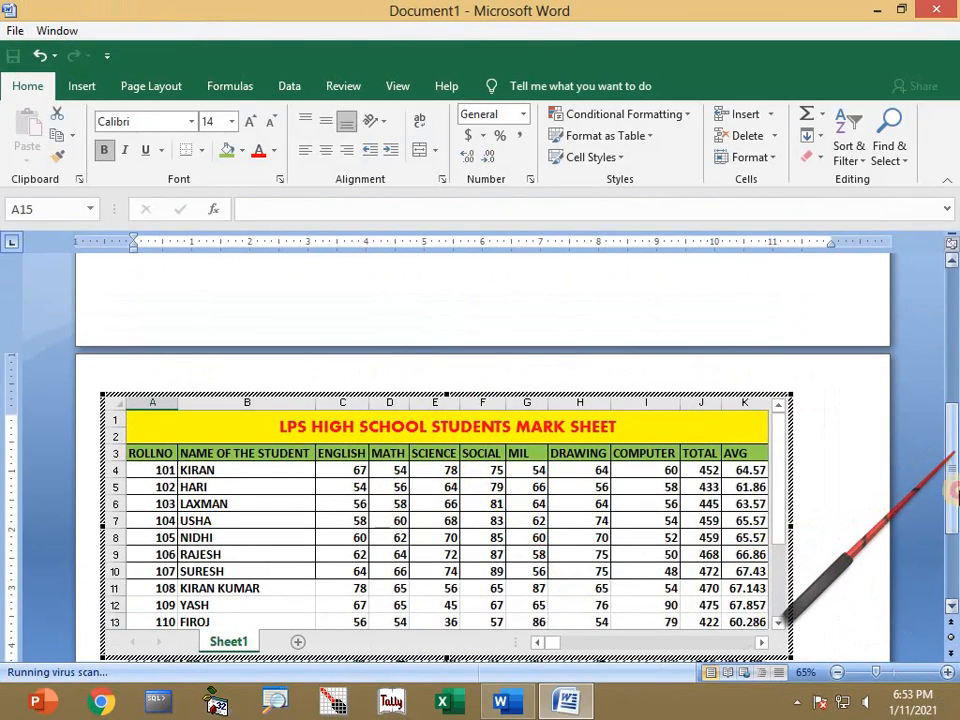
left_click_drag(953, 490, 953, 536)
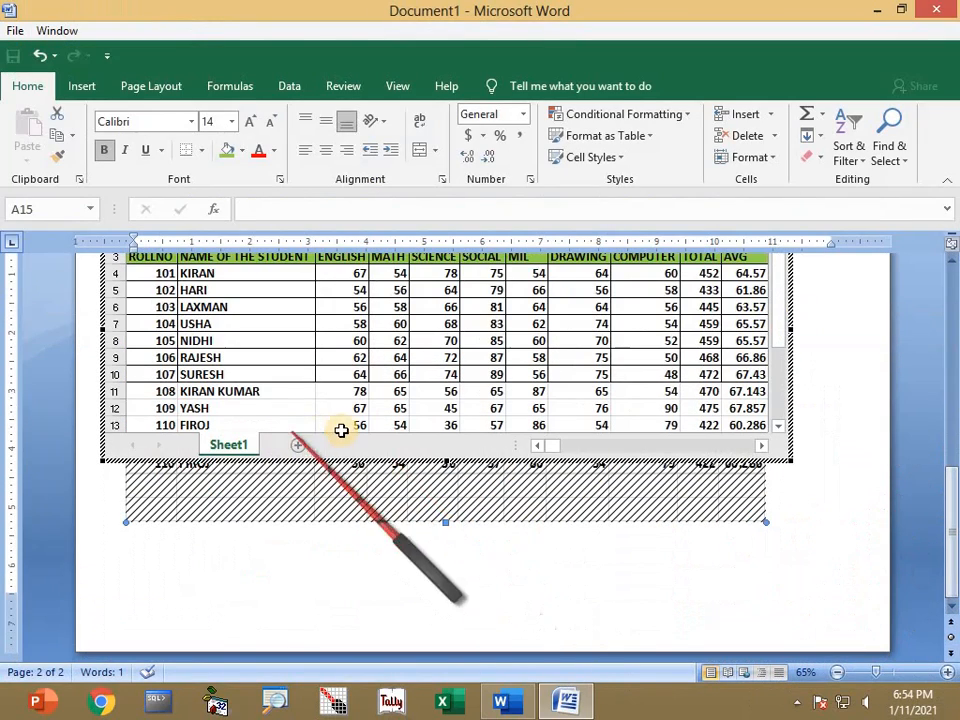
left_click(596, 588)
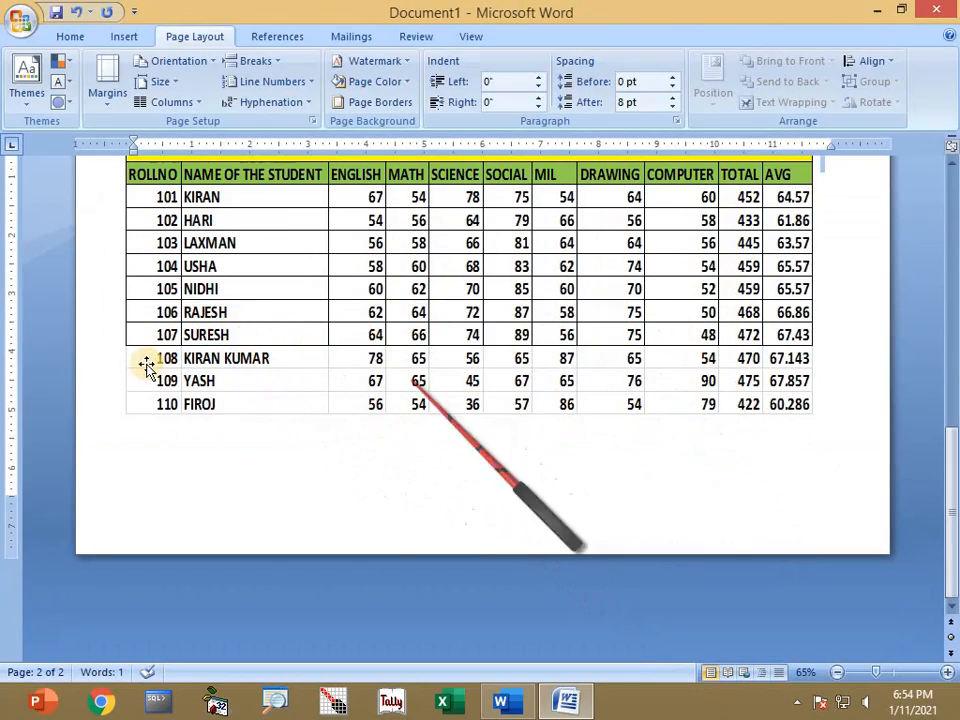
Apply All Borders to the three new student rows A11:K13 in the embedded mark sheet
double_click(546, 279)
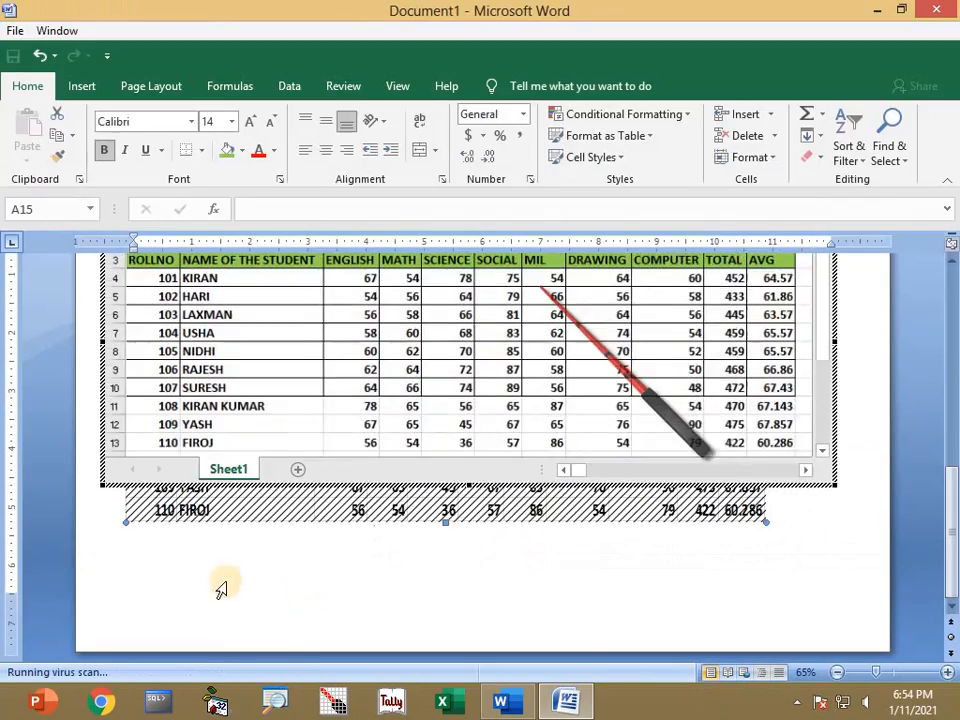
left_click_drag(167, 440, 752, 316)
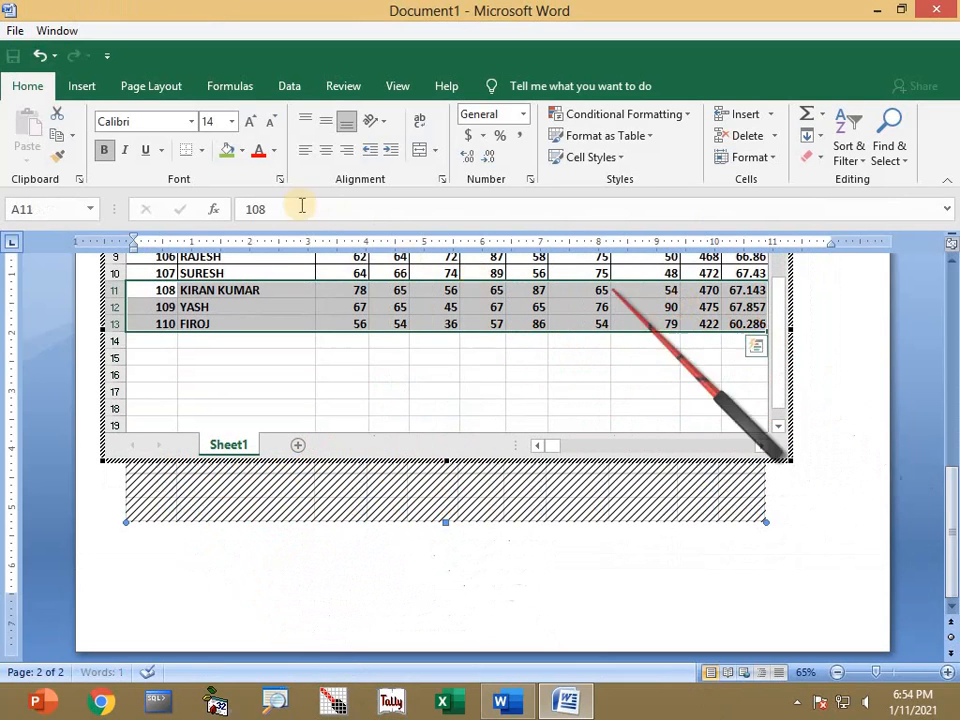
left_click(203, 160)
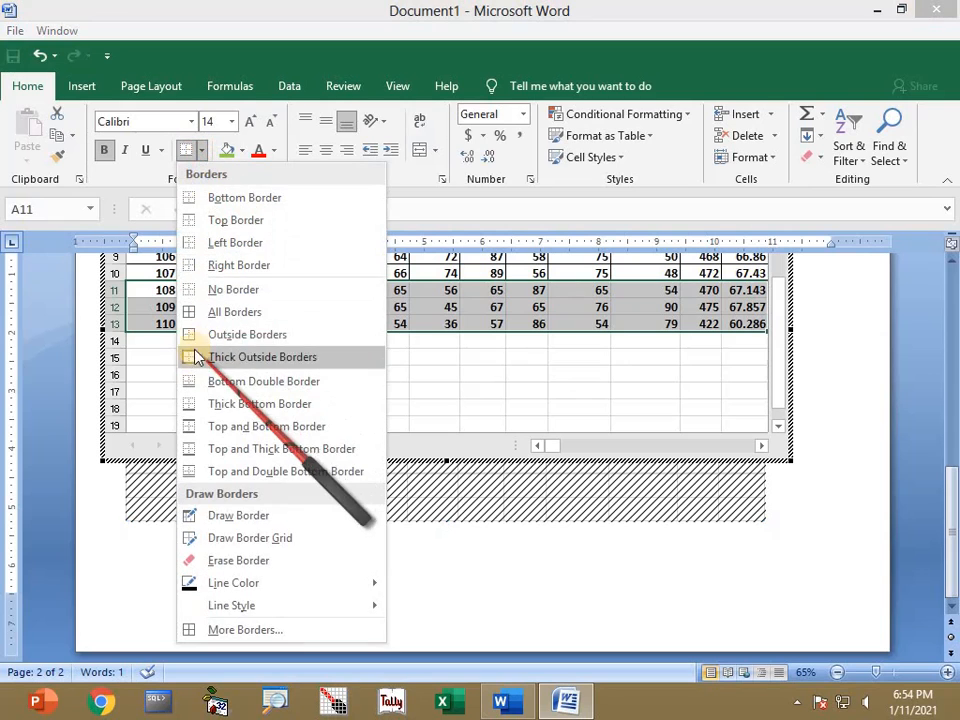
left_click(191, 311)
scroll(405, 441, "up", 2)
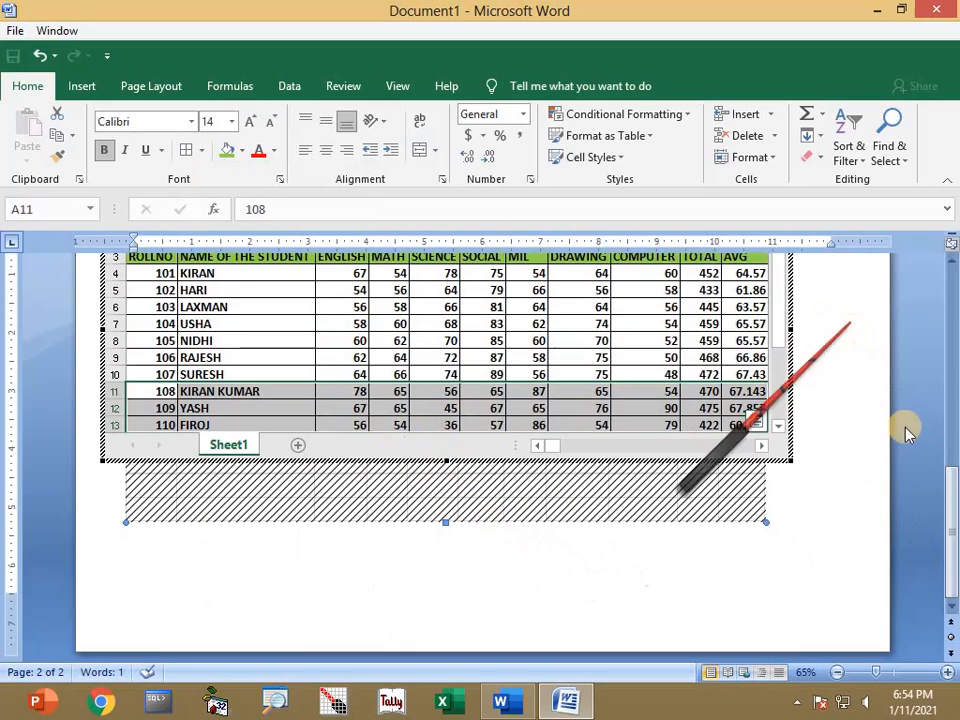
Leave and reopen the embedded mark sheet, and try to reduce the decimal places across the new student rows A11:K13
left_click_drag(951, 422, 950, 410)
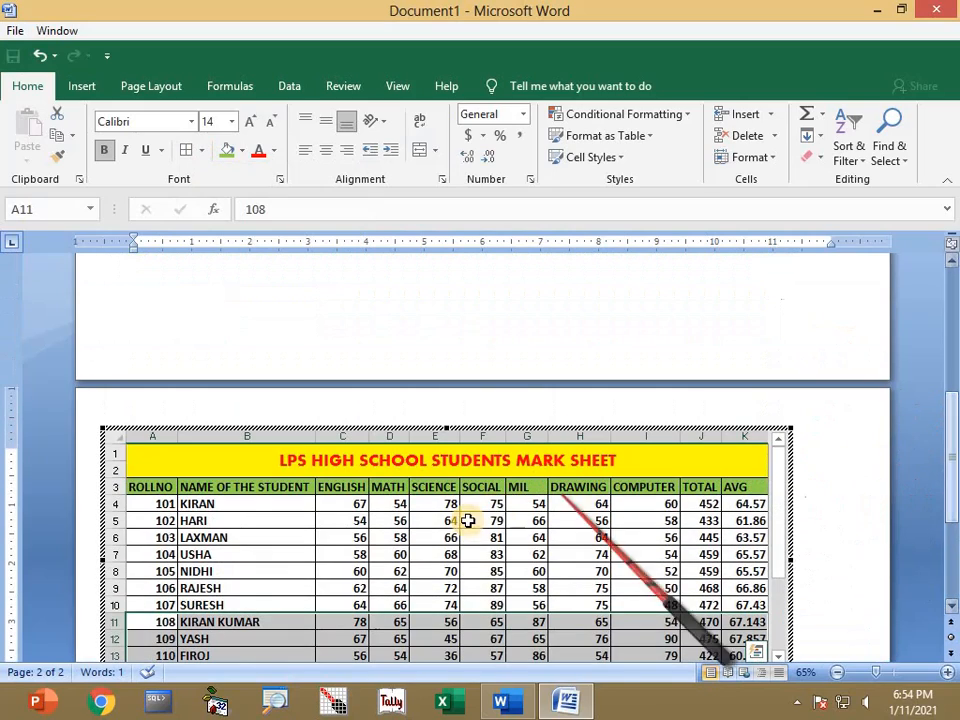
left_click(856, 475)
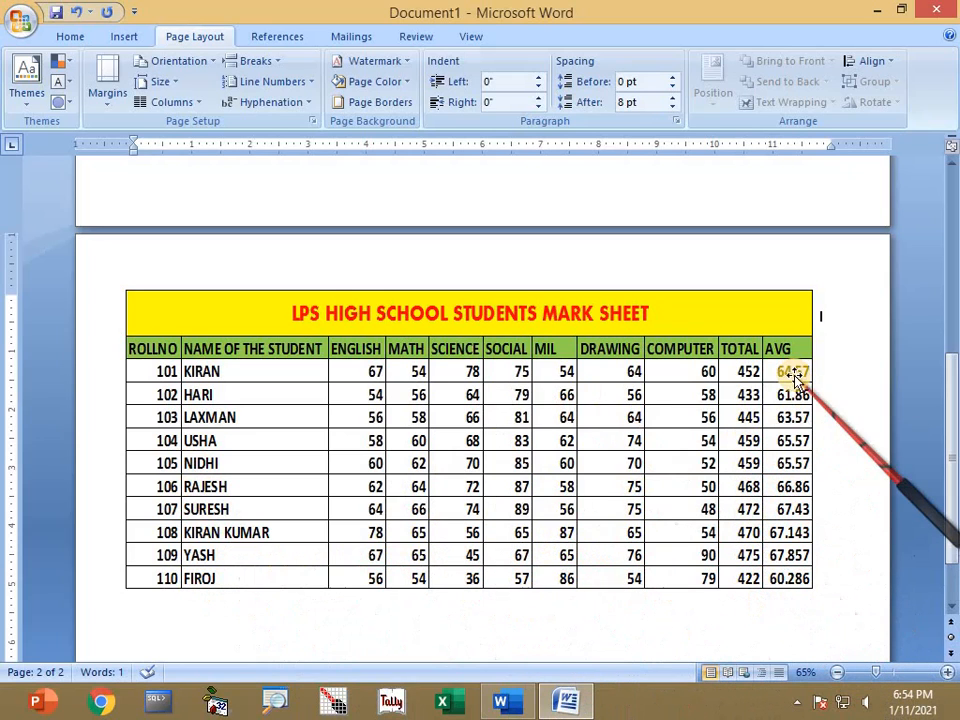
double_click(718, 540)
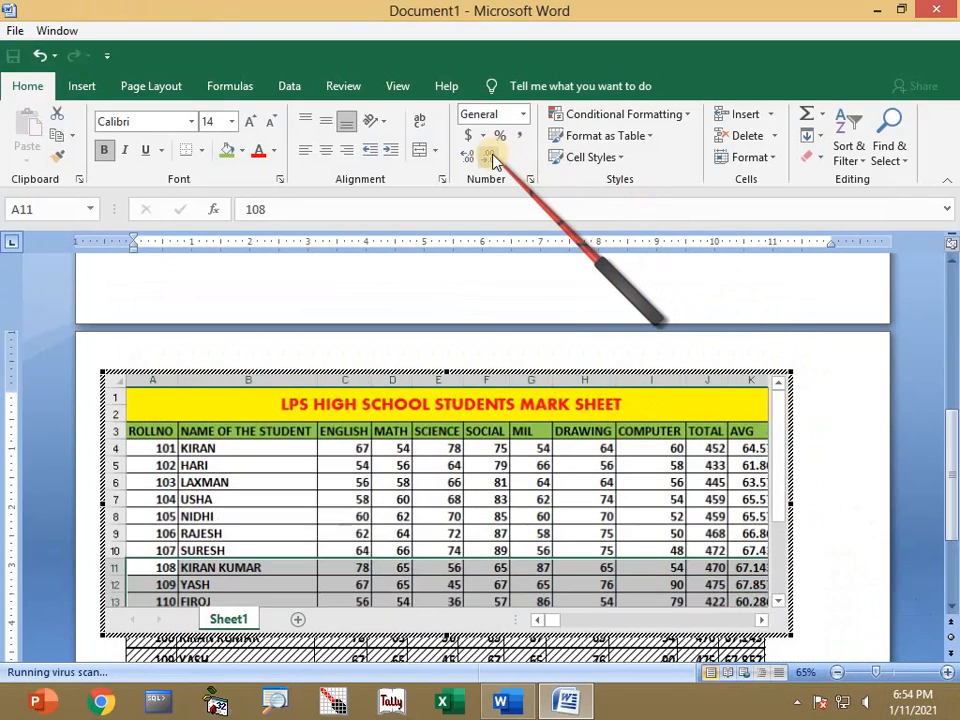
left_click(491, 157)
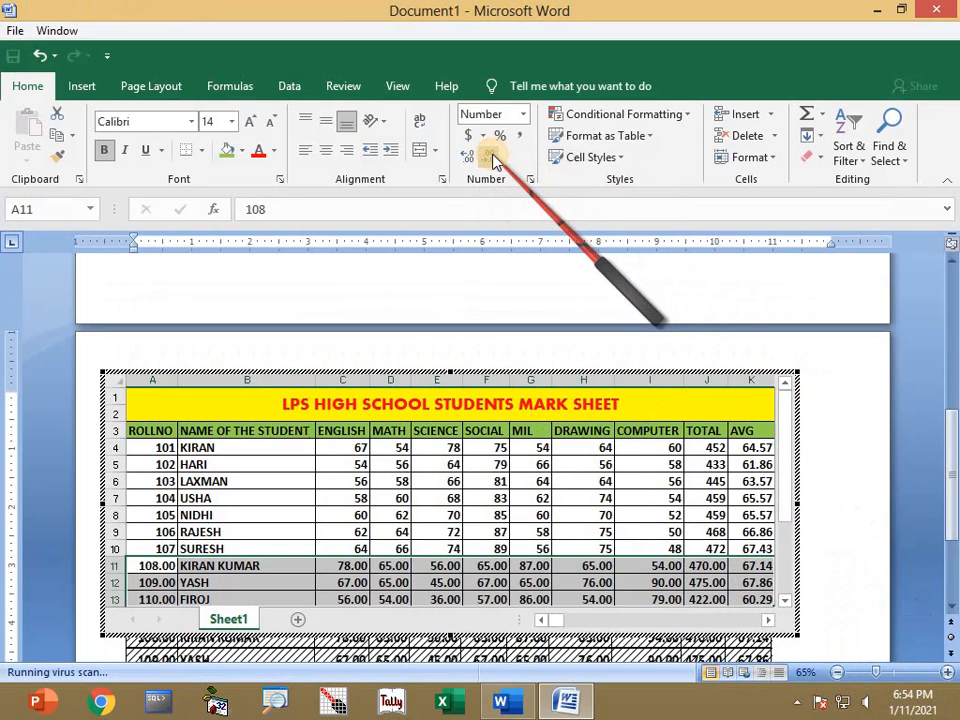
key("ctrl+z")
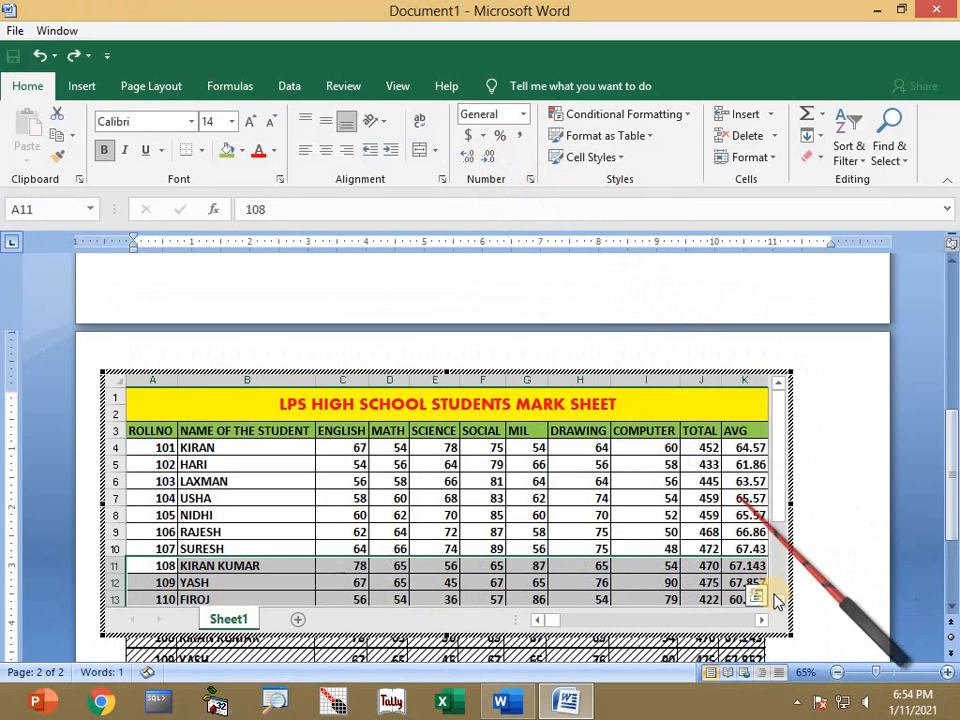
Reduce the new students' averages in K11:K13 to two decimal places and leave the embedded spreadsheet
mouse_move(741, 566)
left_mouse_down()
mouse_move(746, 606)
mouse_move(750, 588)
left_mouse_up()
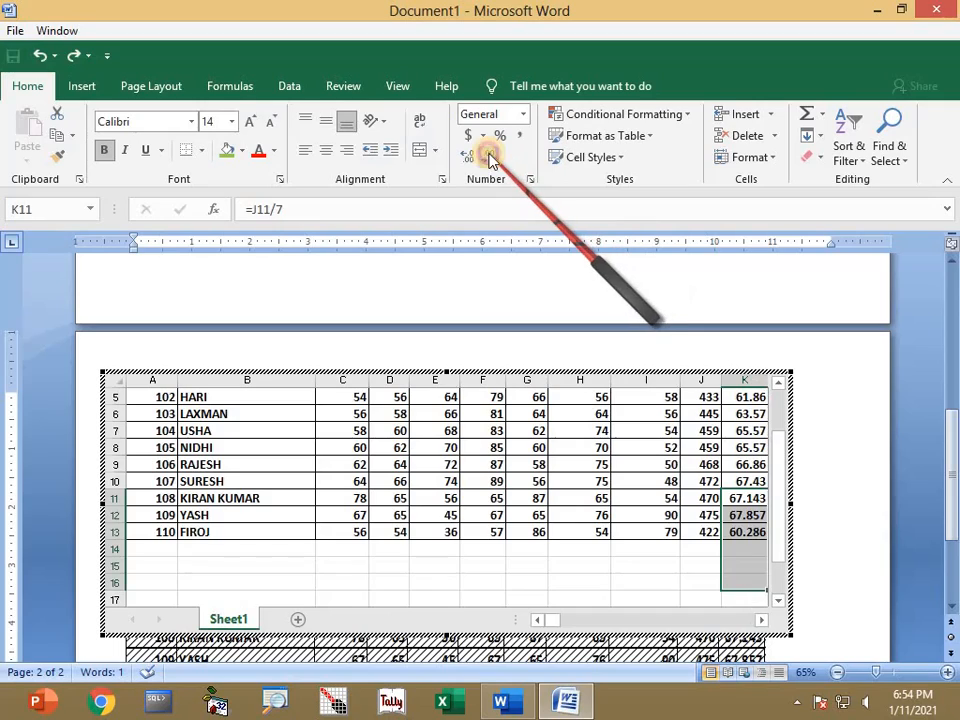
scroll(827, 510, "up", 2)
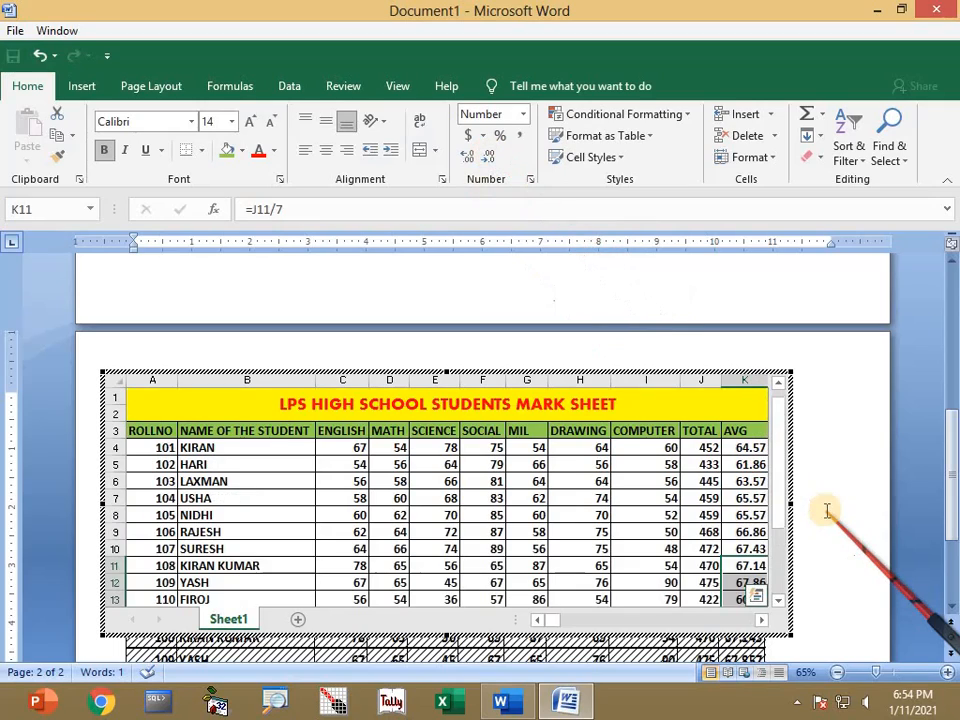
left_click(852, 415)
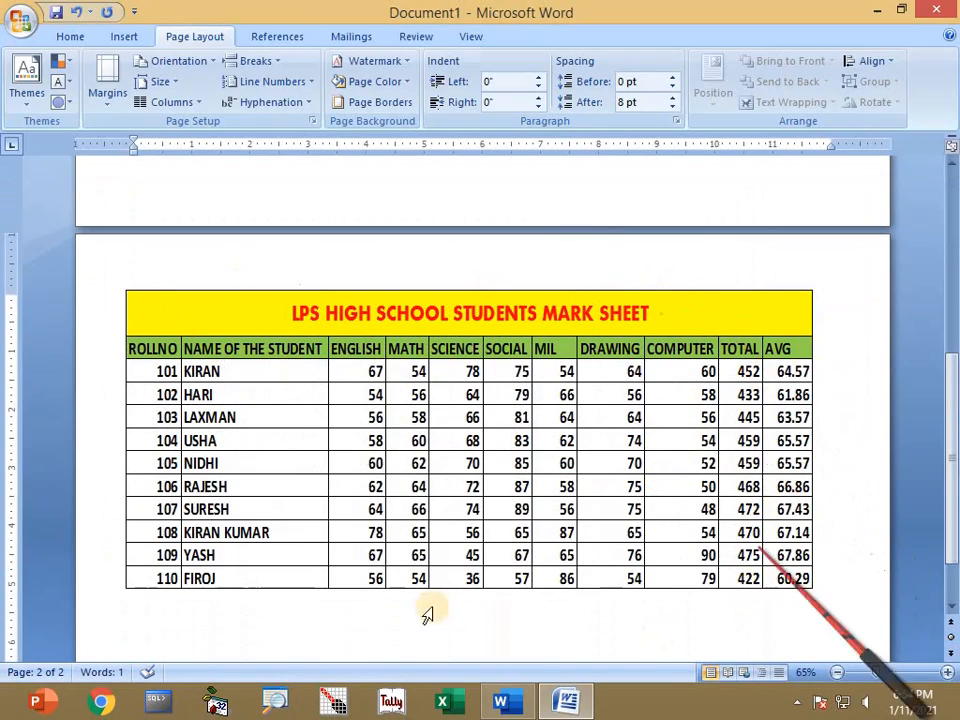